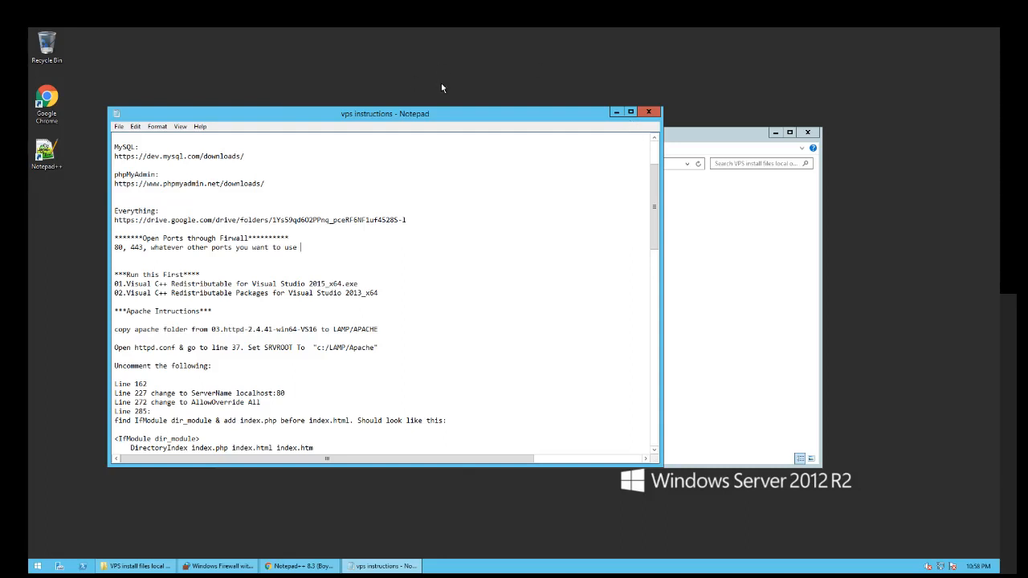
- Search the Start screen for 'adva' and launch Windows Firewall with Advanced Security
left_click(42, 567)
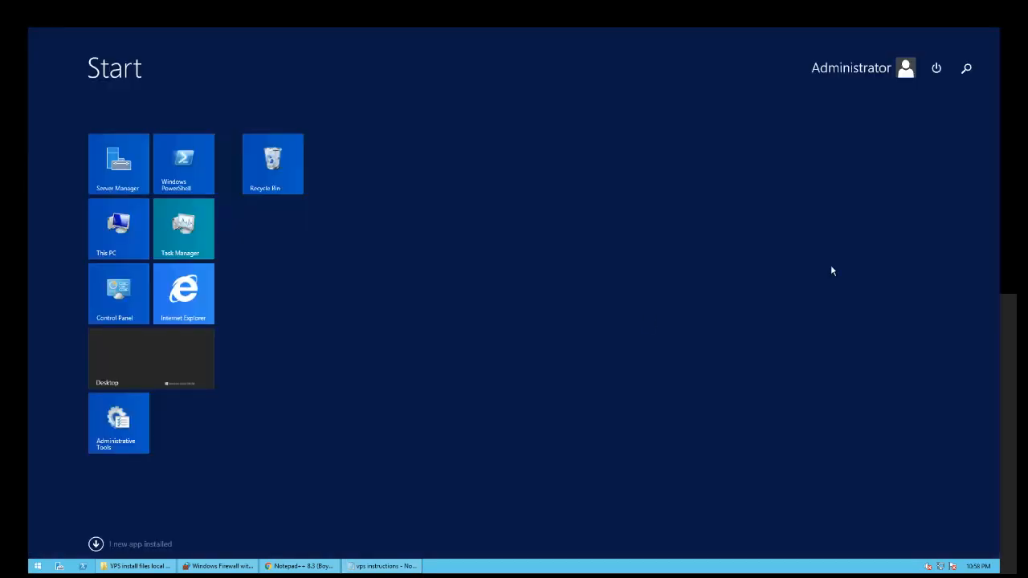
left_click(967, 70)
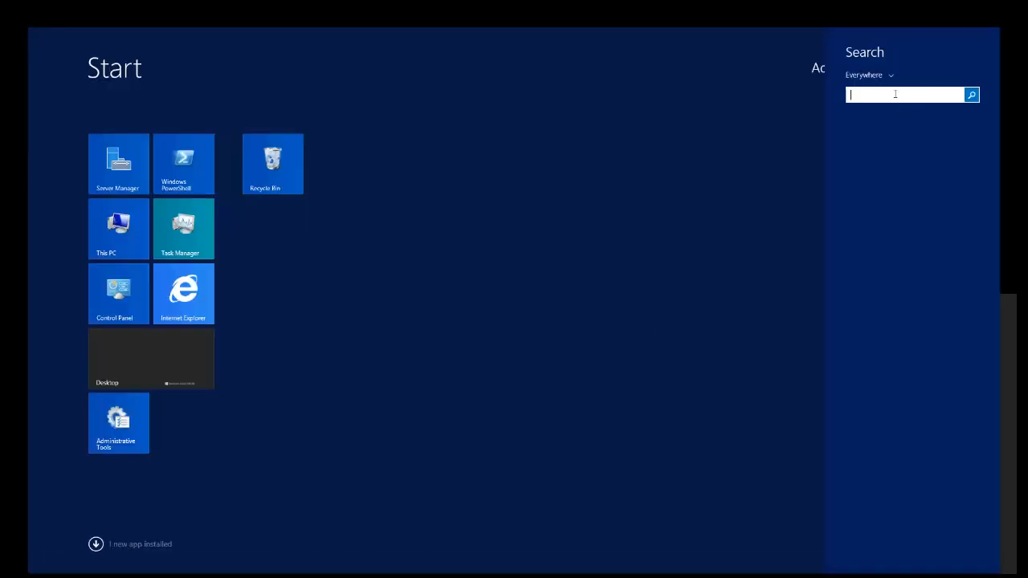
type("advanced Security")
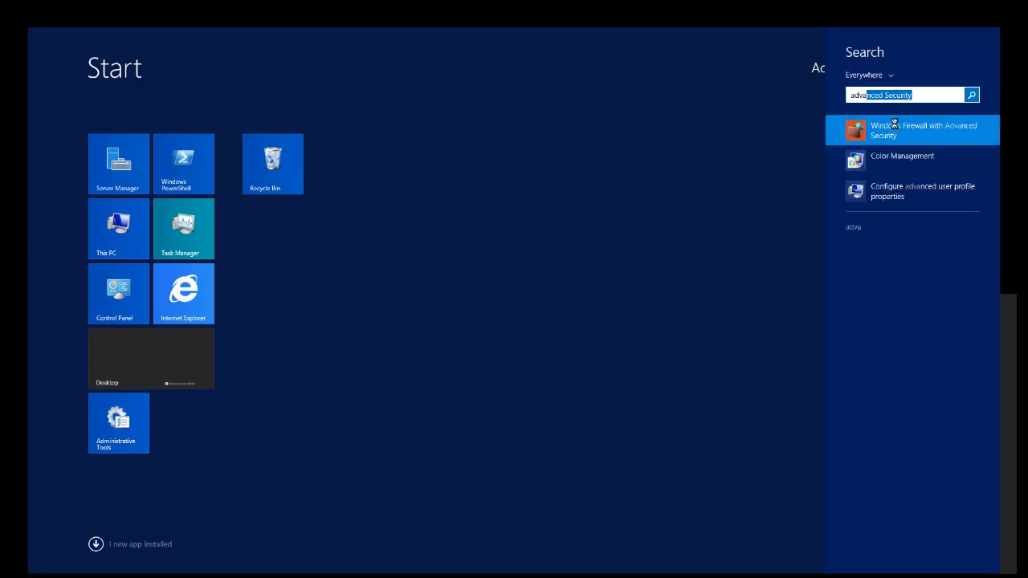
left_click(896, 129)
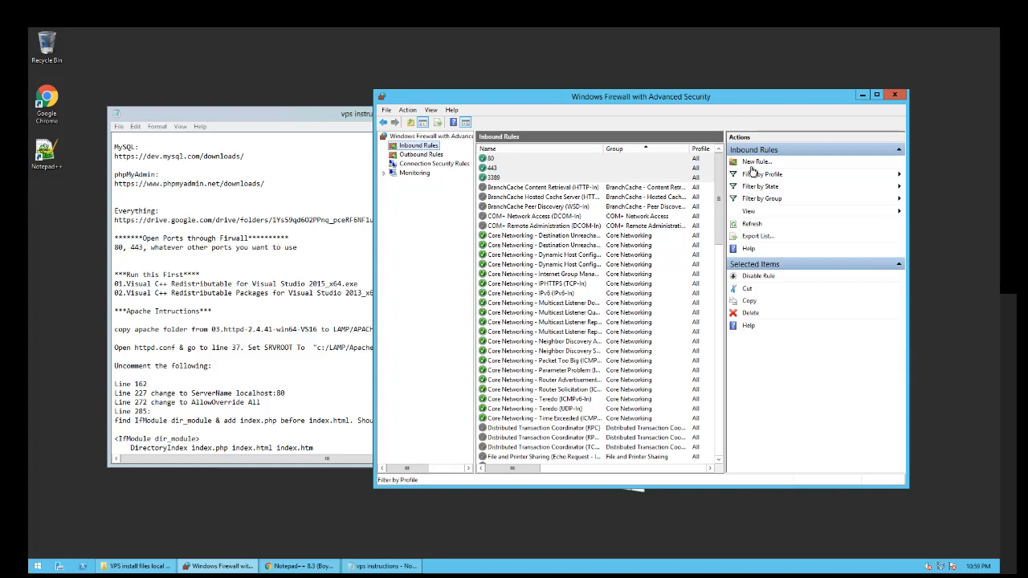
- Add an inbound rule named 2000 allowing TCP port 2000 on all profiles, then close the firewall
left_click(755, 162)
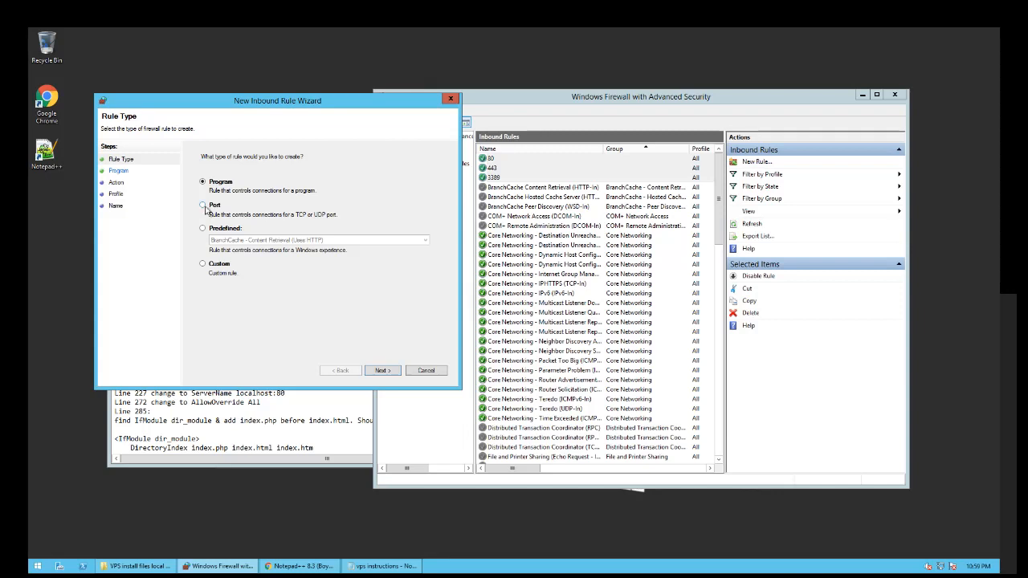
left_click(203, 206)
left_click(381, 373)
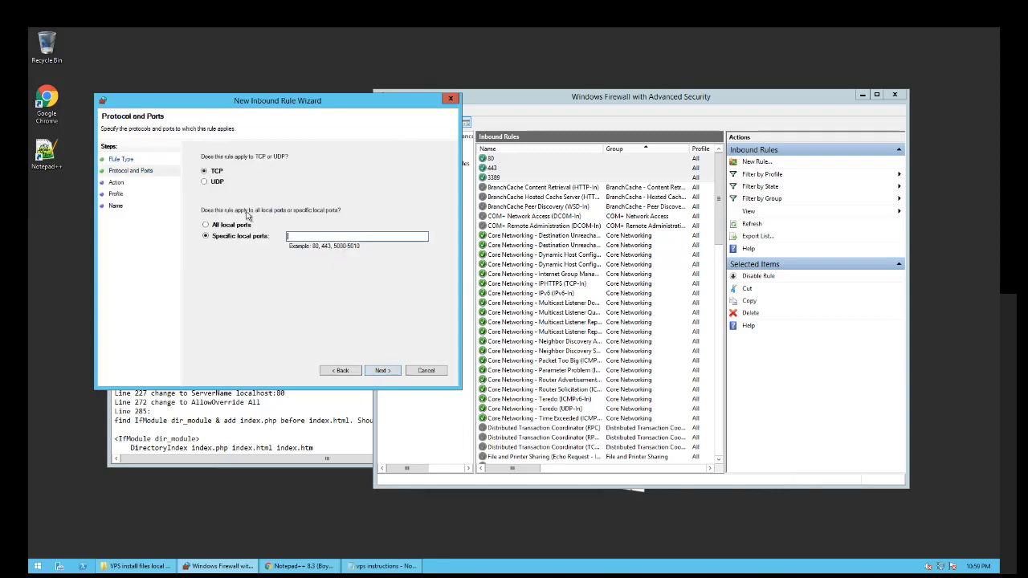
type("2000")
left_click(382, 370)
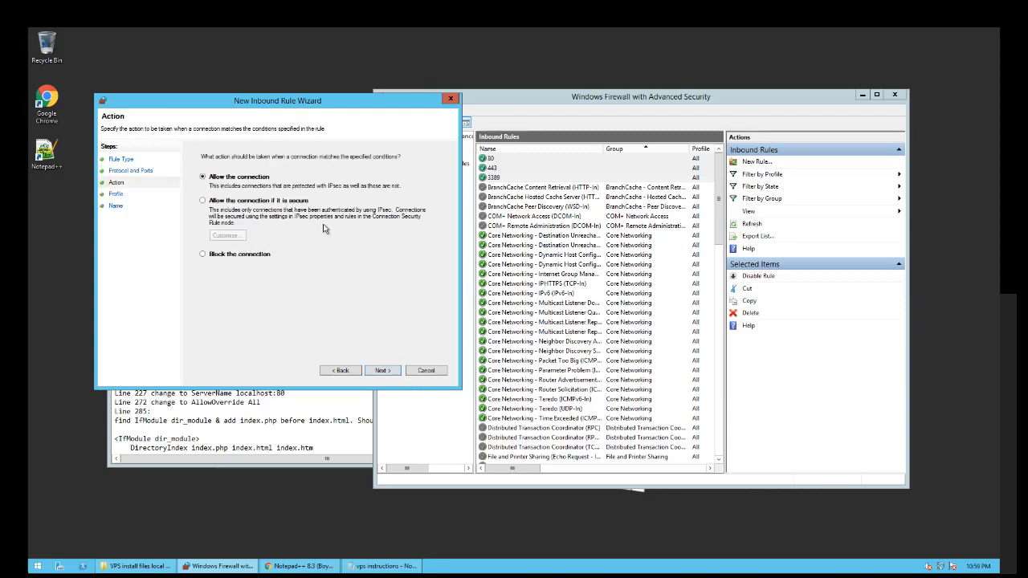
left_click(377, 370)
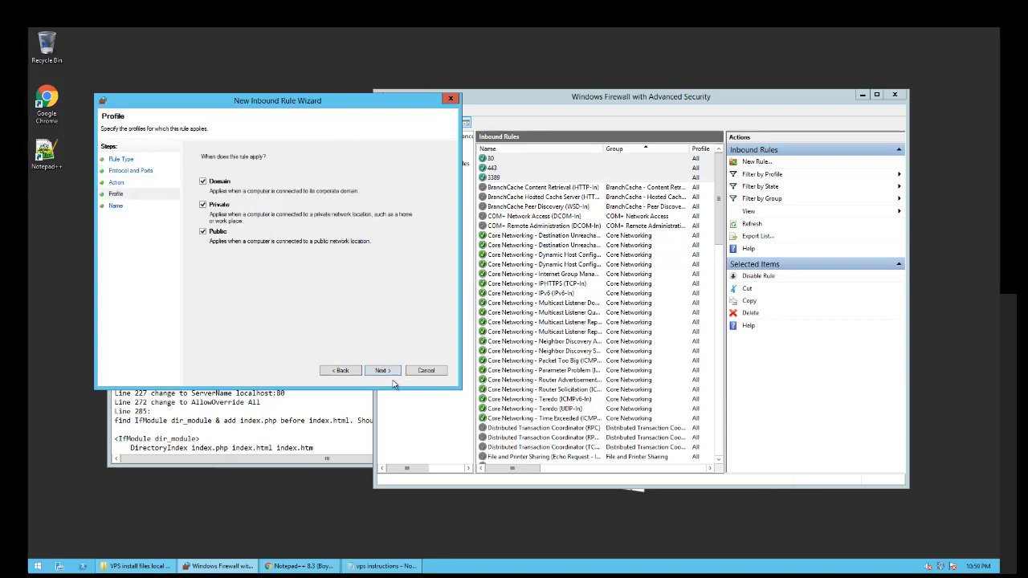
key("Return")
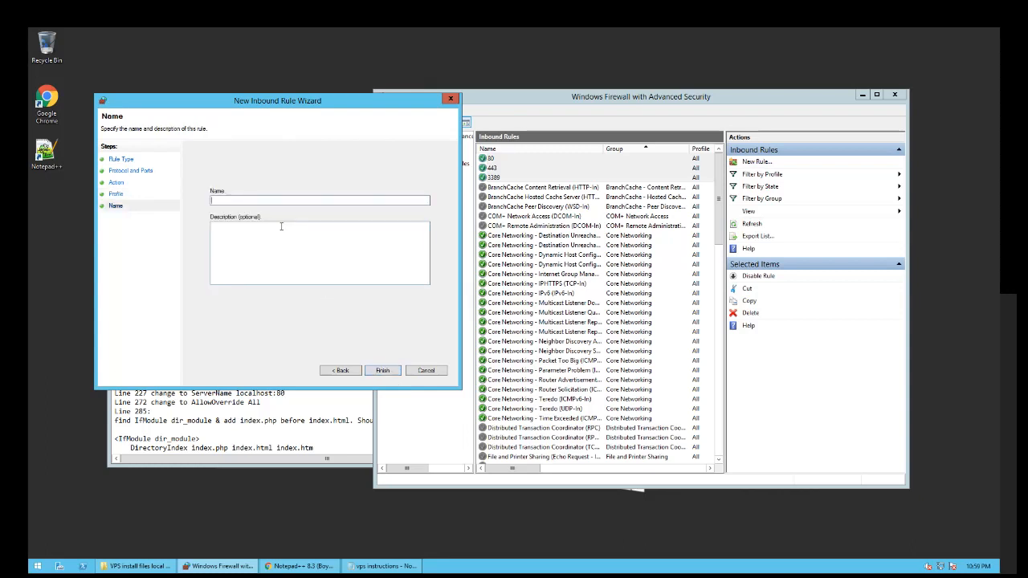
type("2000")
left_click(383, 372)
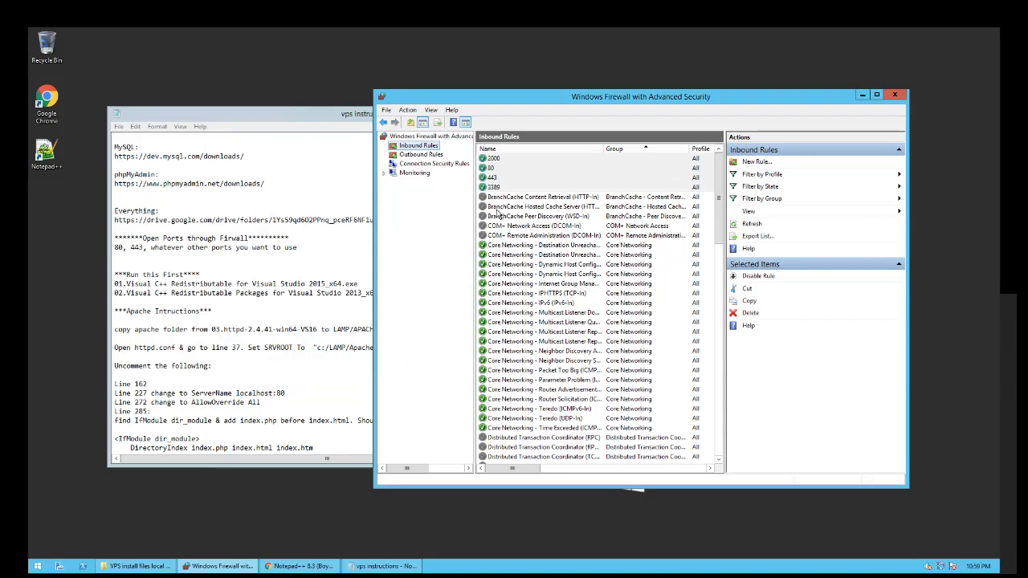
left_click_drag(731, 93, 762, 97)
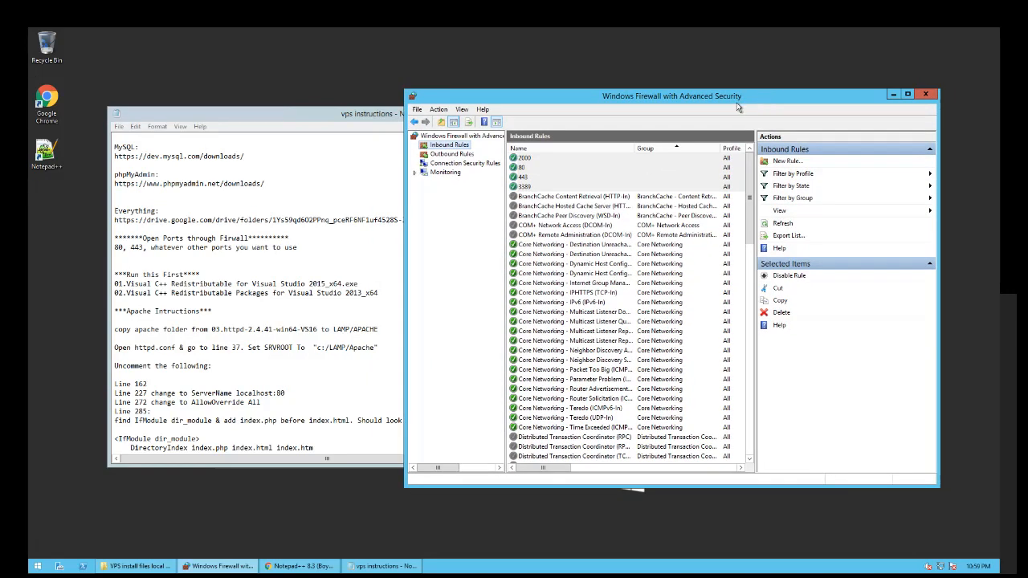
left_click(923, 95)
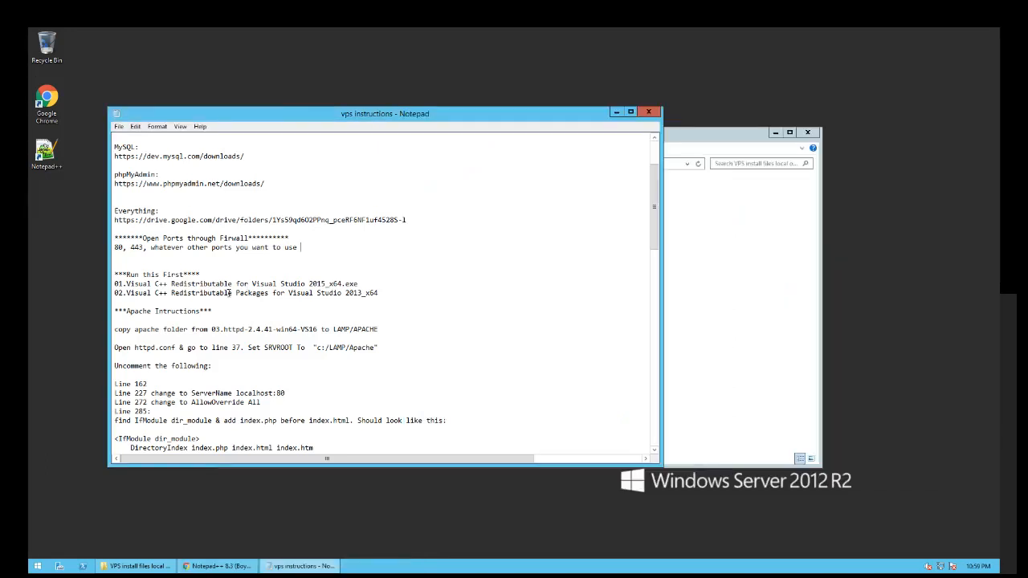
scroll(362, 268, "up", 3)
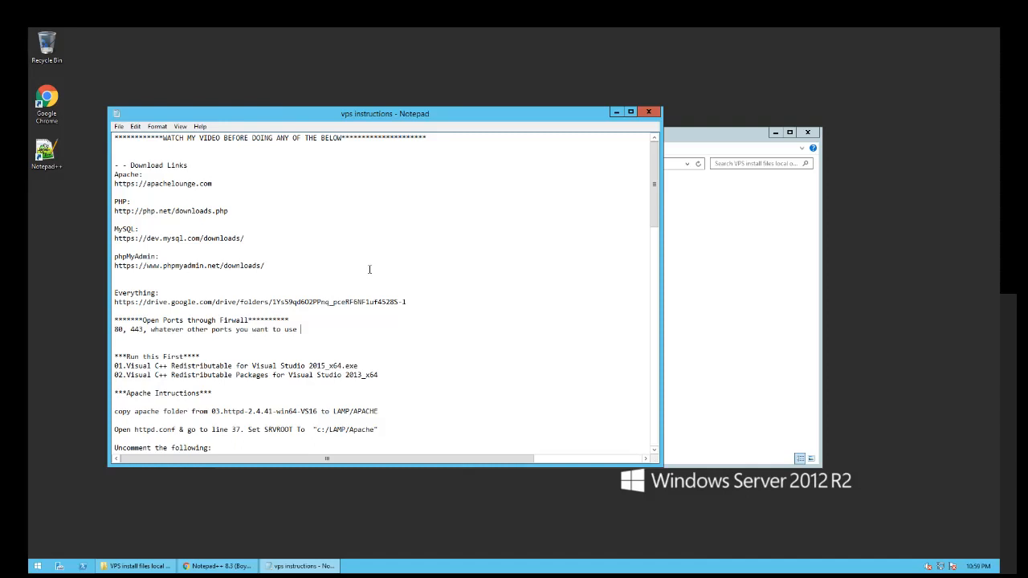
scroll(379, 268, "down", 1)
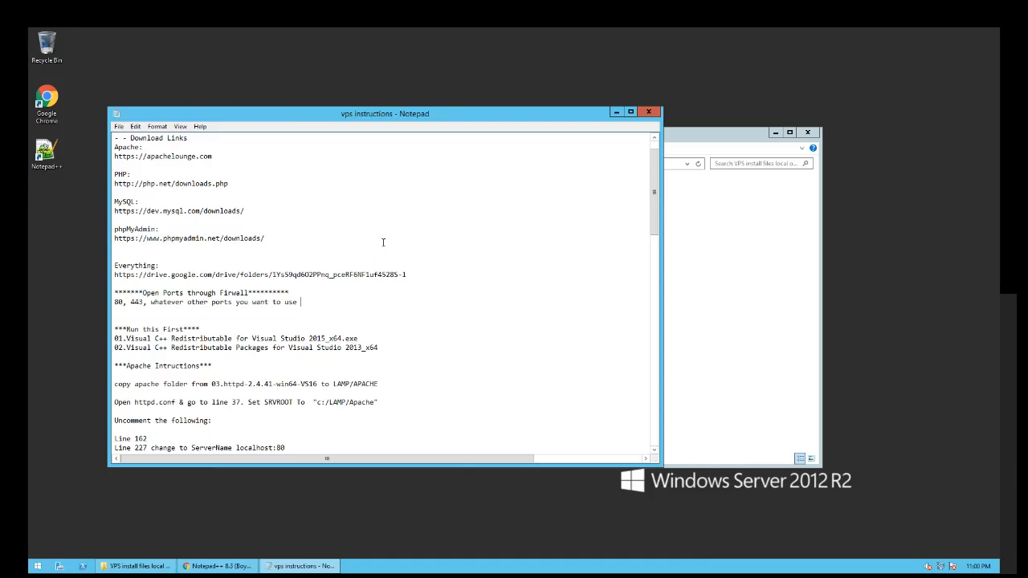
left_click(364, 338)
left_click(728, 329)
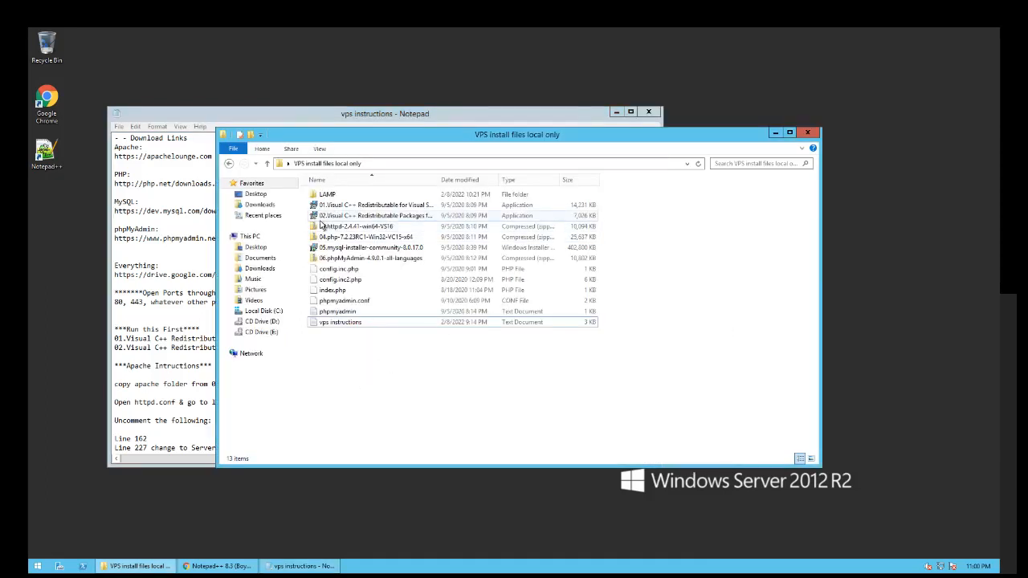
double_click(332, 208)
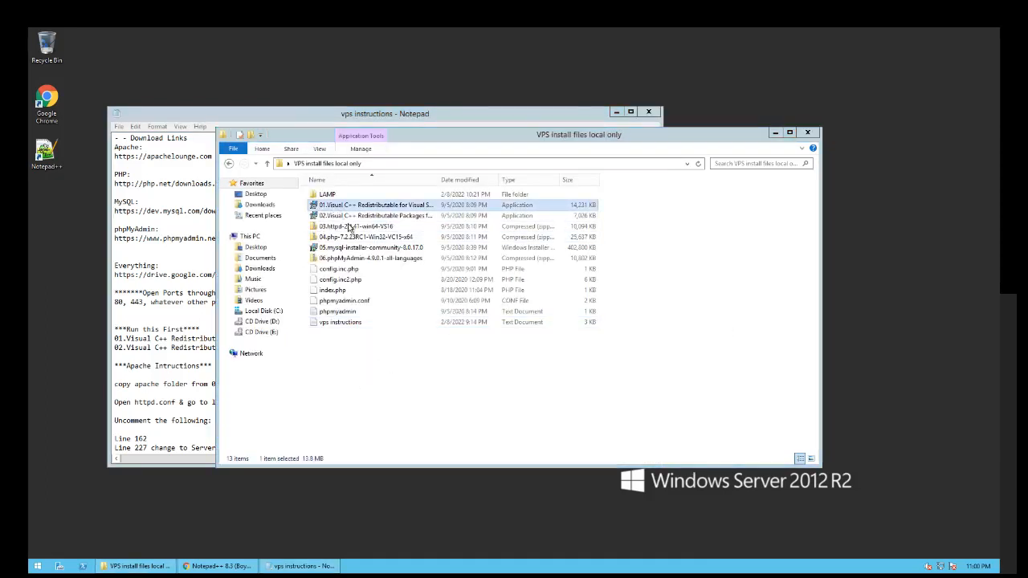
left_click_drag(417, 225, 458, 257)
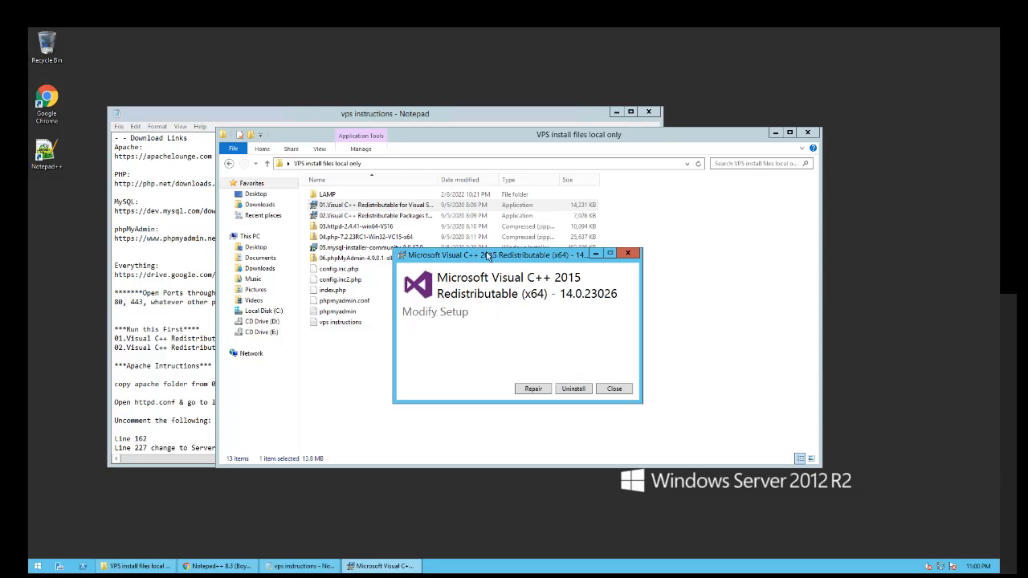
left_click_drag(499, 249, 513, 244)
left_click(629, 385)
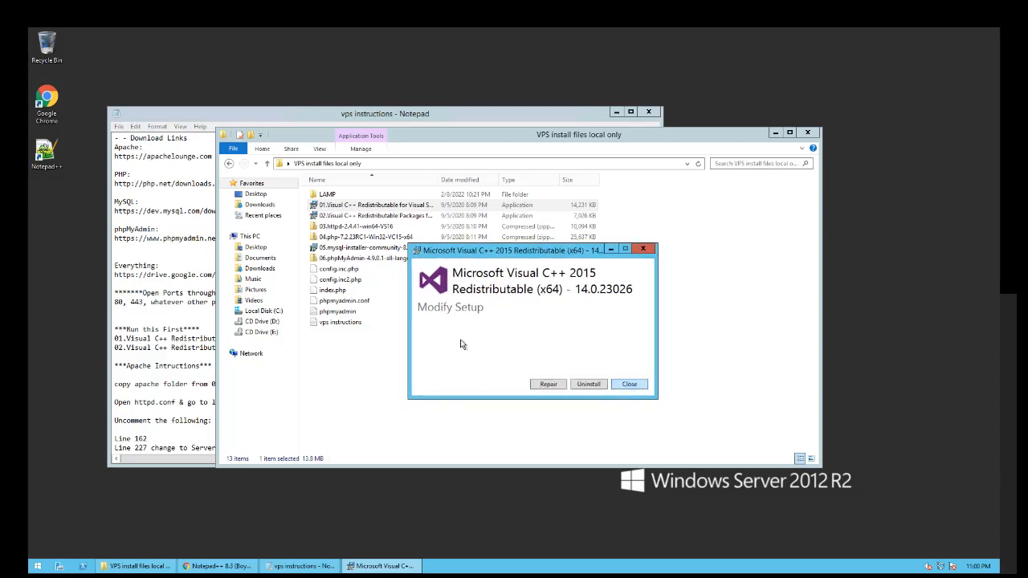
left_click(559, 333)
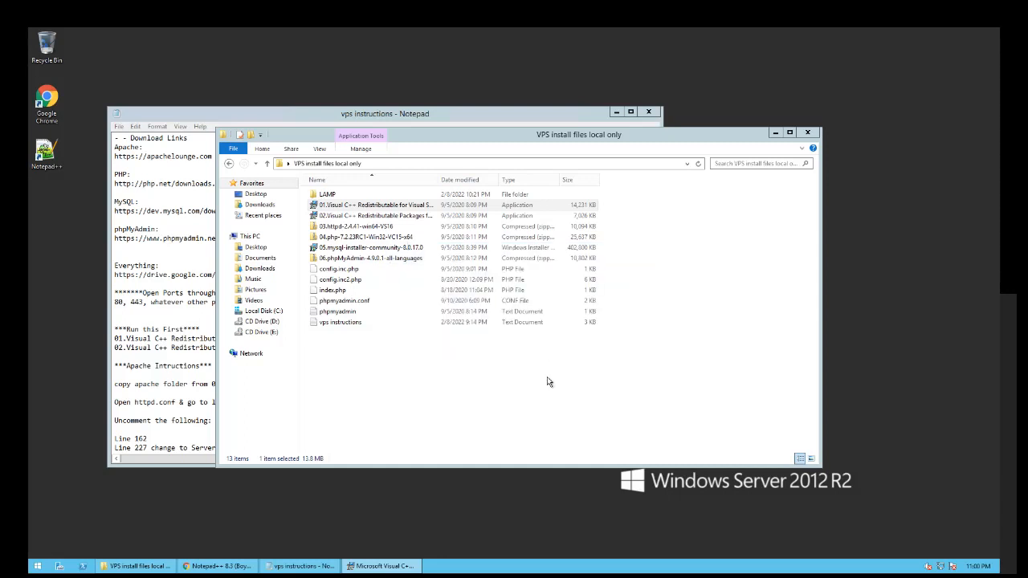
left_click(355, 215)
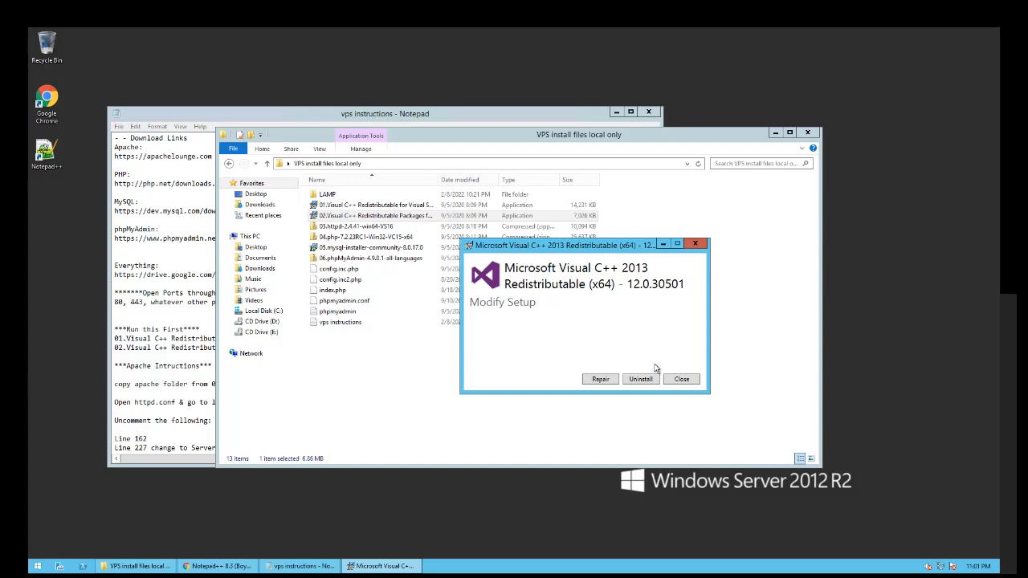
mouse_move(517, 250)
left_mouse_down()
mouse_move(534, 262)
mouse_move(498, 246)
left_mouse_up()
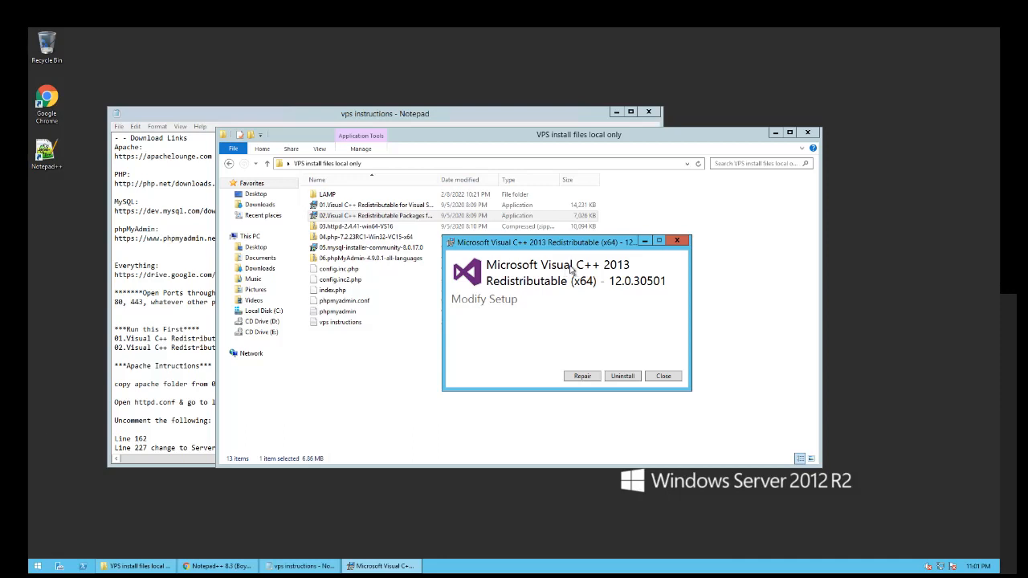
left_click(662, 378)
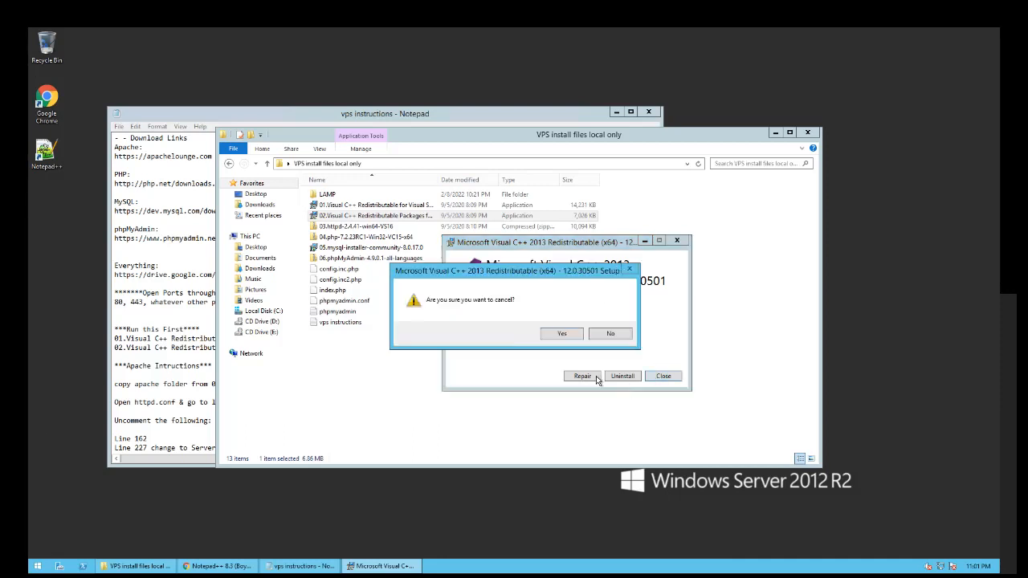
left_click(560, 334)
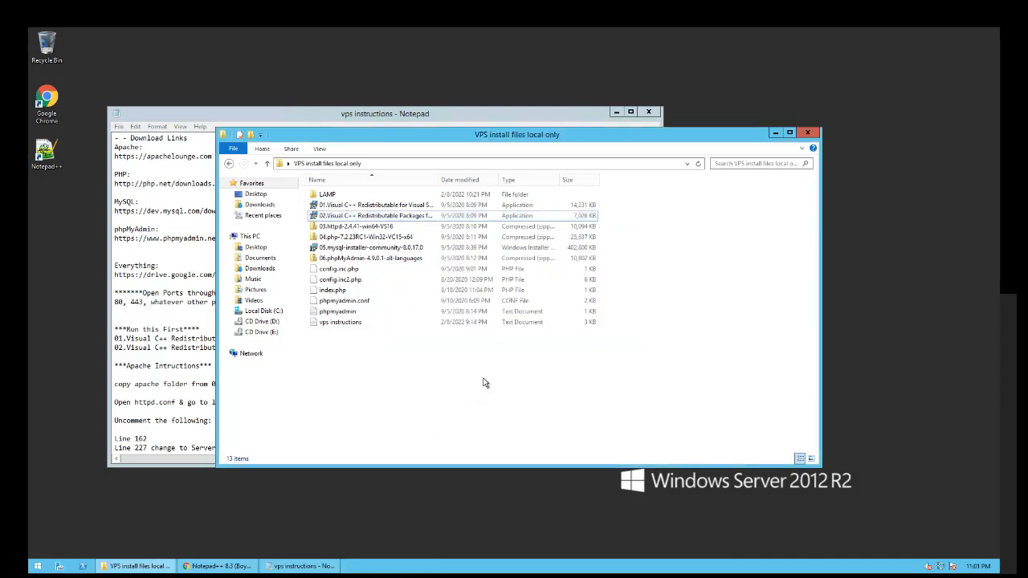
left_click(161, 315)
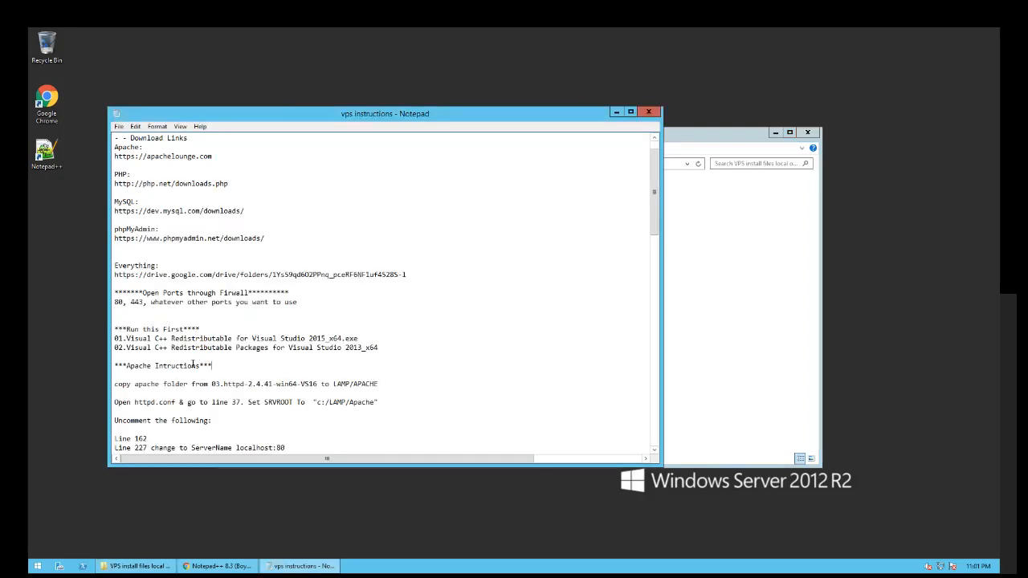
- Scroll the notes to the Apache copy instructions and bring the install files folder forward
scroll(193, 366, "down", 4)
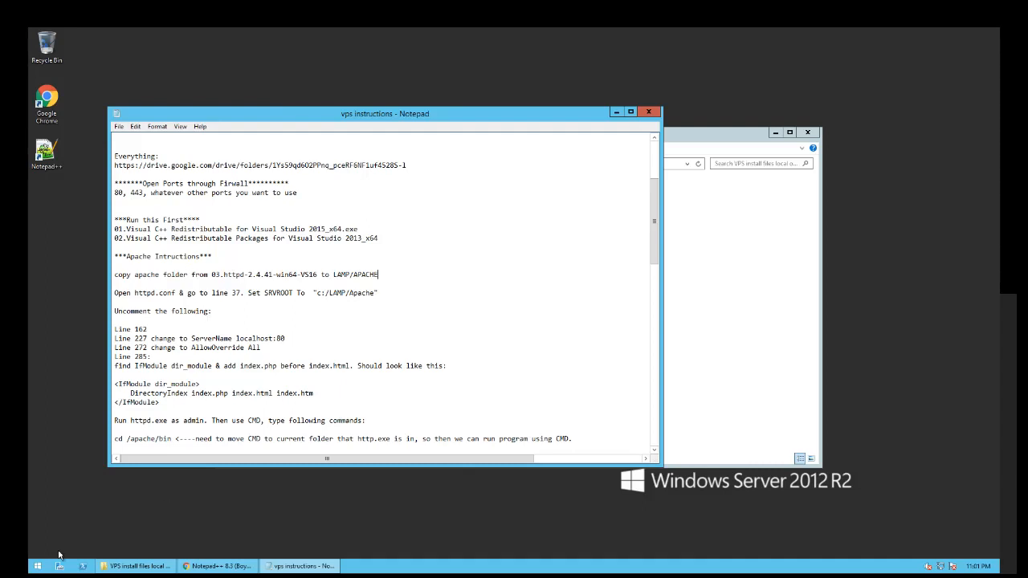
left_click(710, 326)
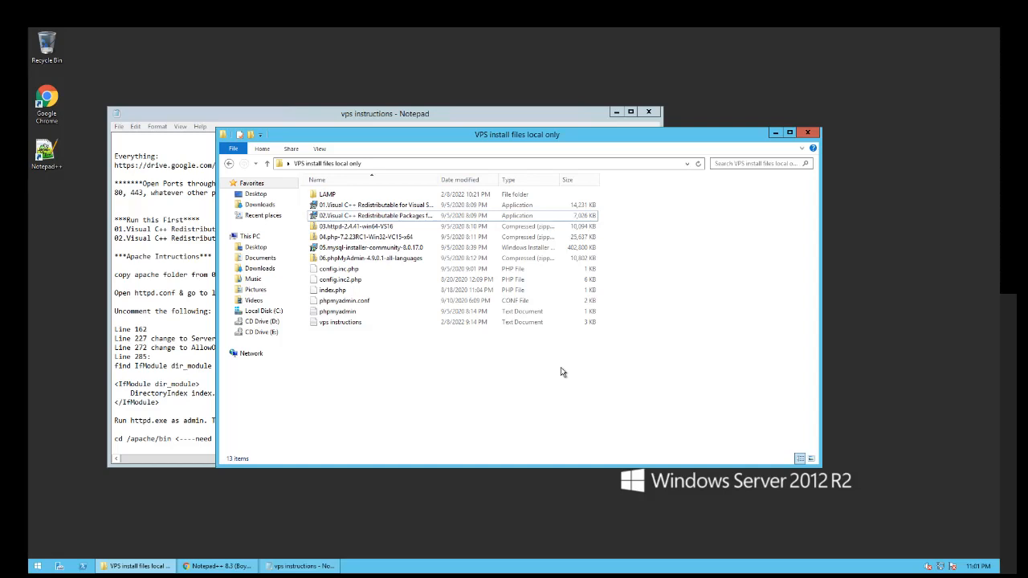
- Open a second File Explorer window and copy the LAMP folder from the install files
key("ctrl+n")
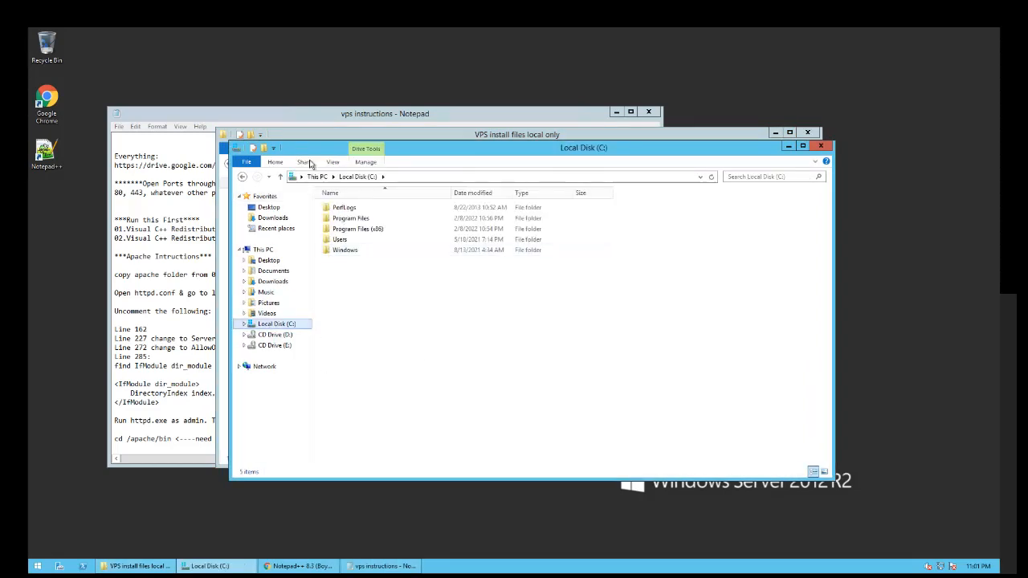
left_click(168, 566)
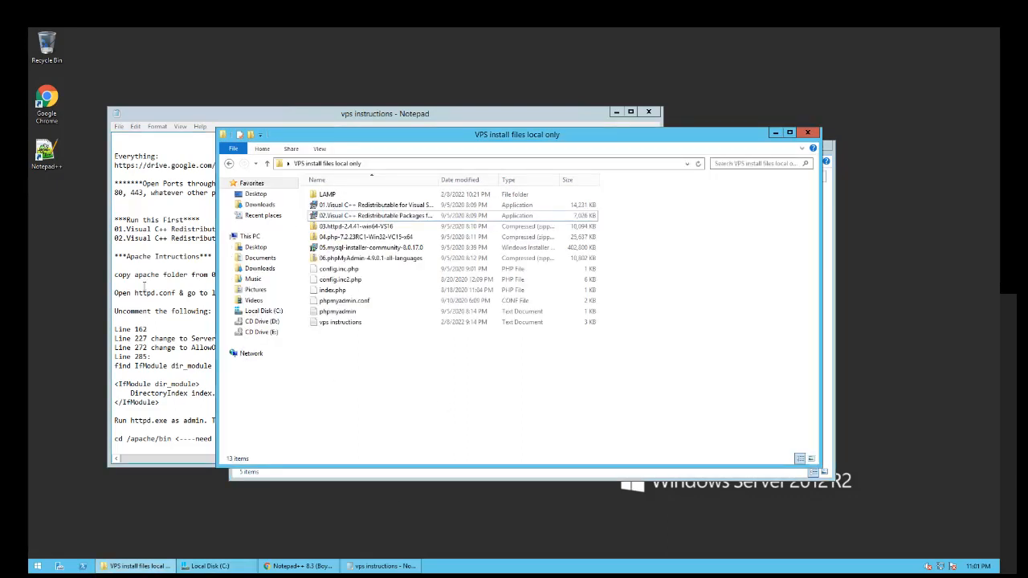
left_click(210, 275)
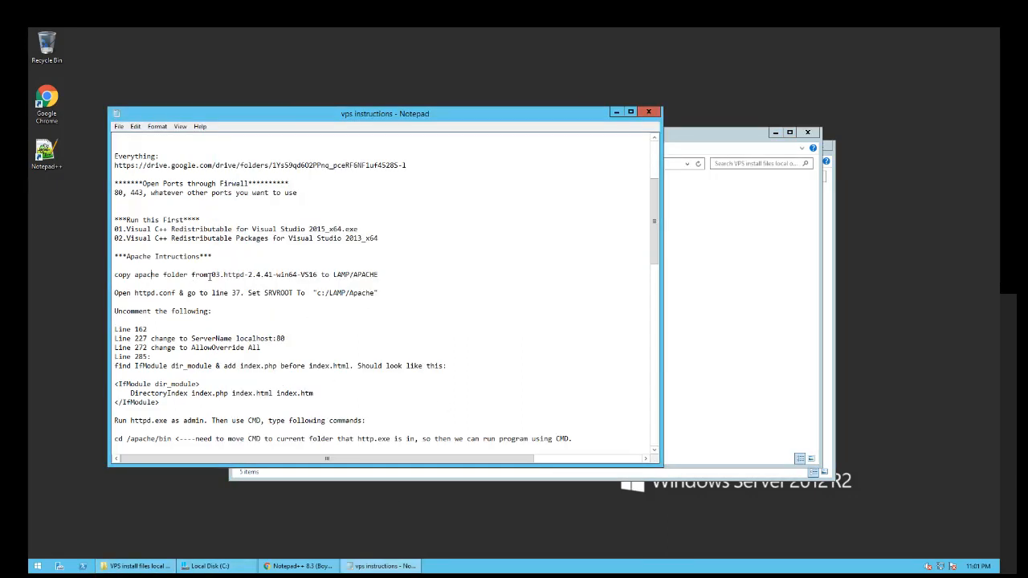
left_click(138, 566)
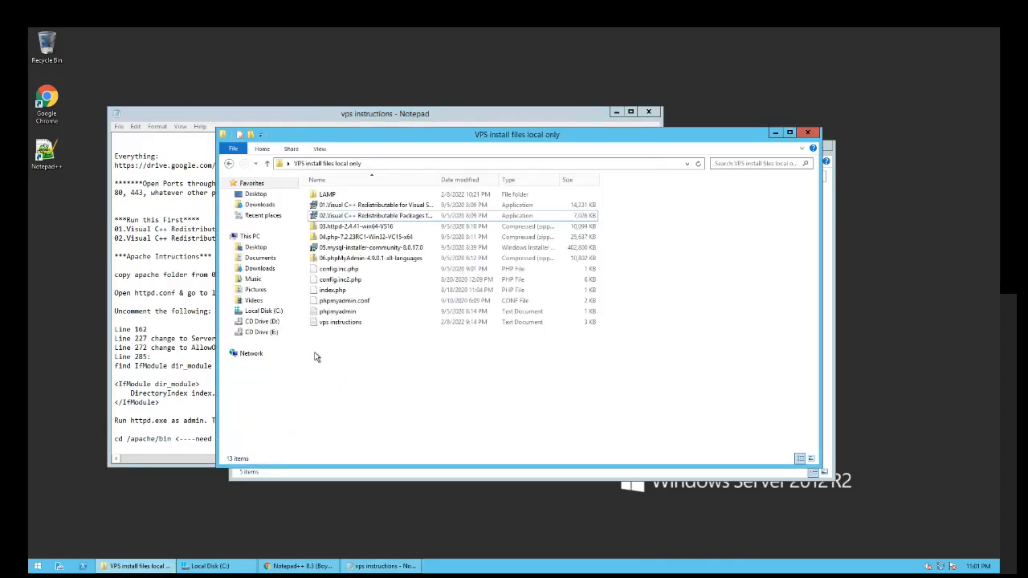
right_click(316, 196)
key("Escape")
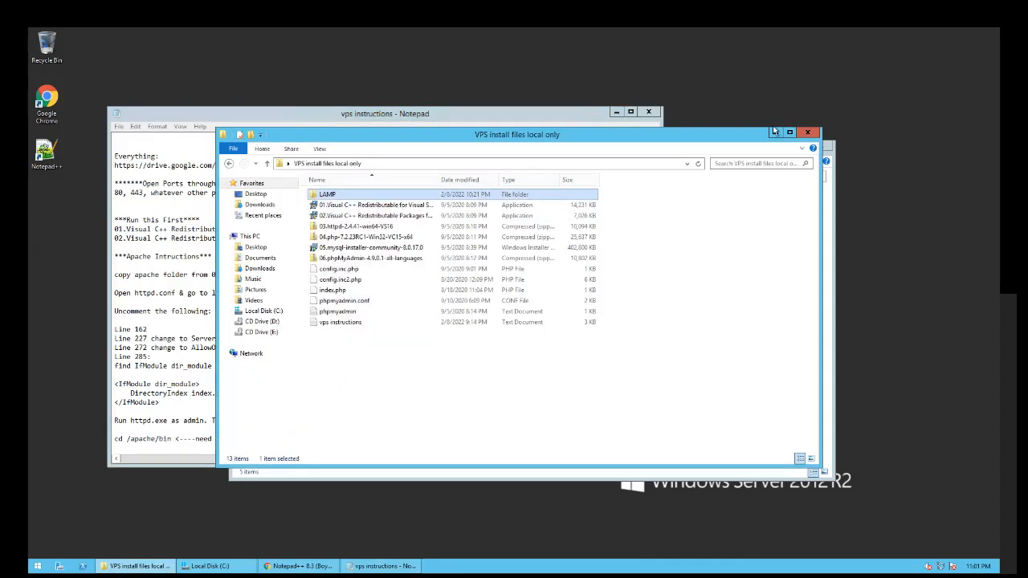
- Paste LAMP onto Local Disk (C:) and open its empty APACHE subfolder
left_click(775, 133)
left_click(710, 278)
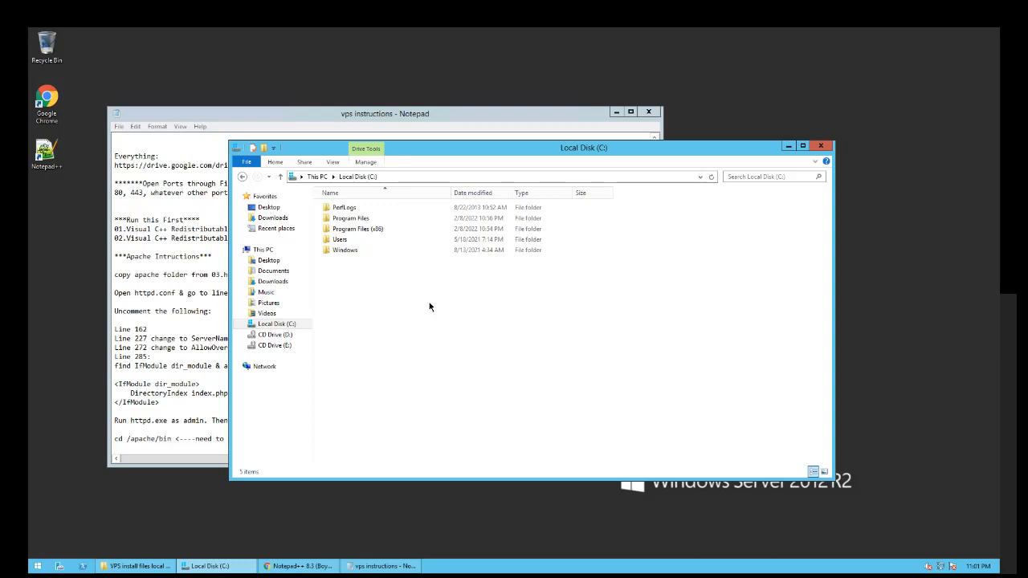
right_click(430, 304)
left_click(445, 355)
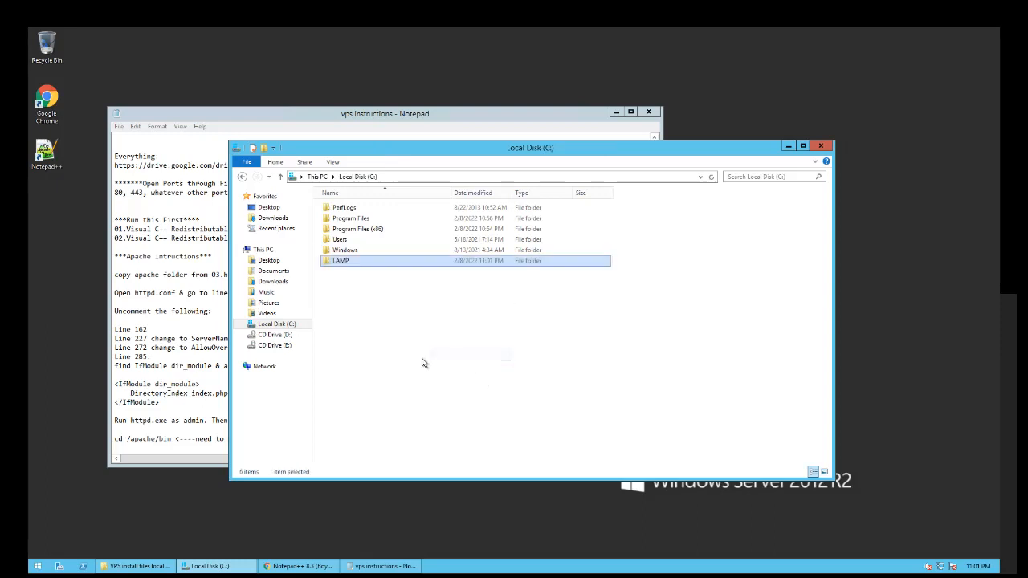
double_click(342, 261)
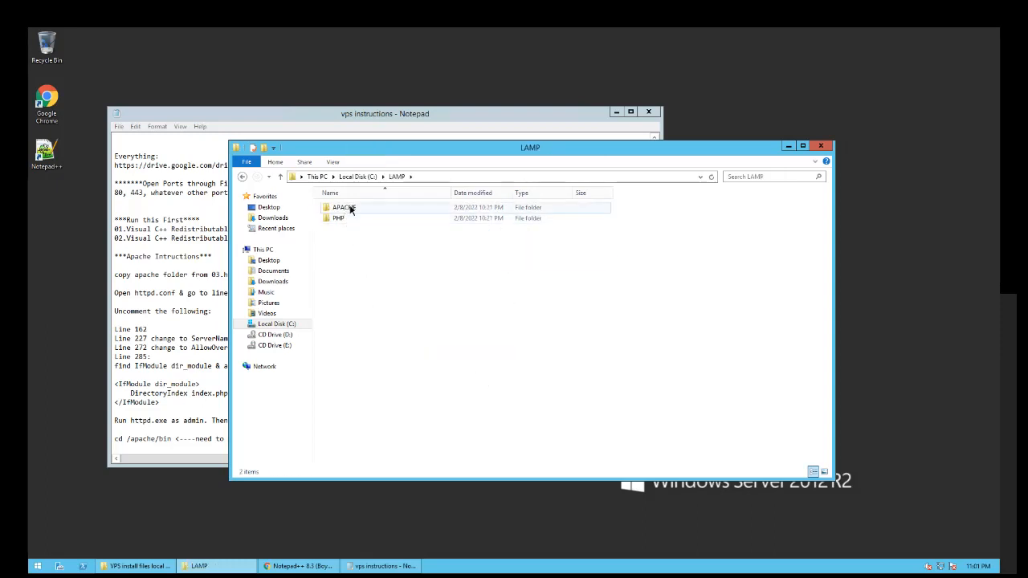
double_click(345, 207)
left_click(224, 310)
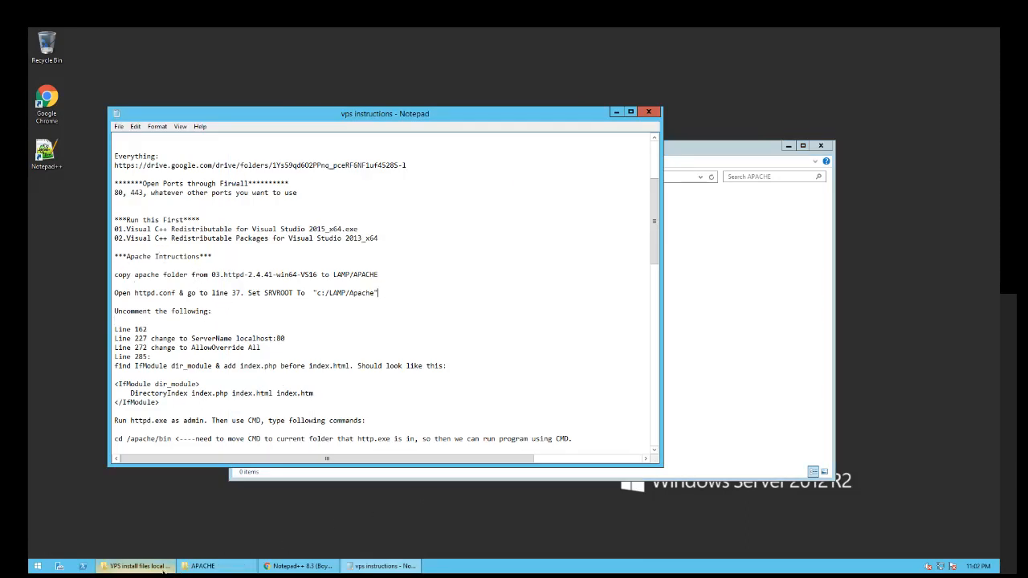
left_click(136, 566)
left_click(346, 384)
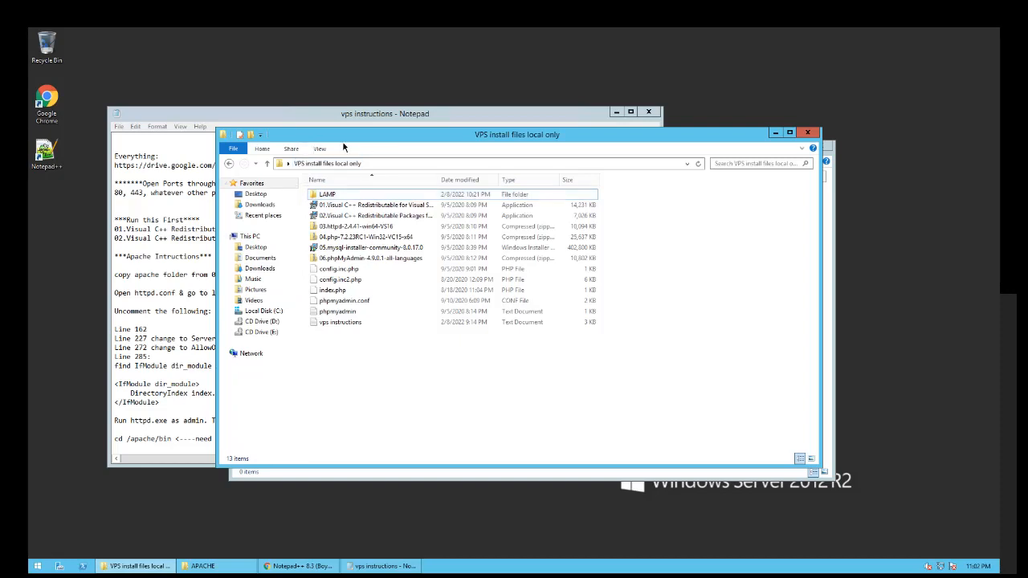
- Extract the 03.httpd-2.4.41-win64-VS16 archive to its suggested folder
left_click_drag(344, 143, 407, 152)
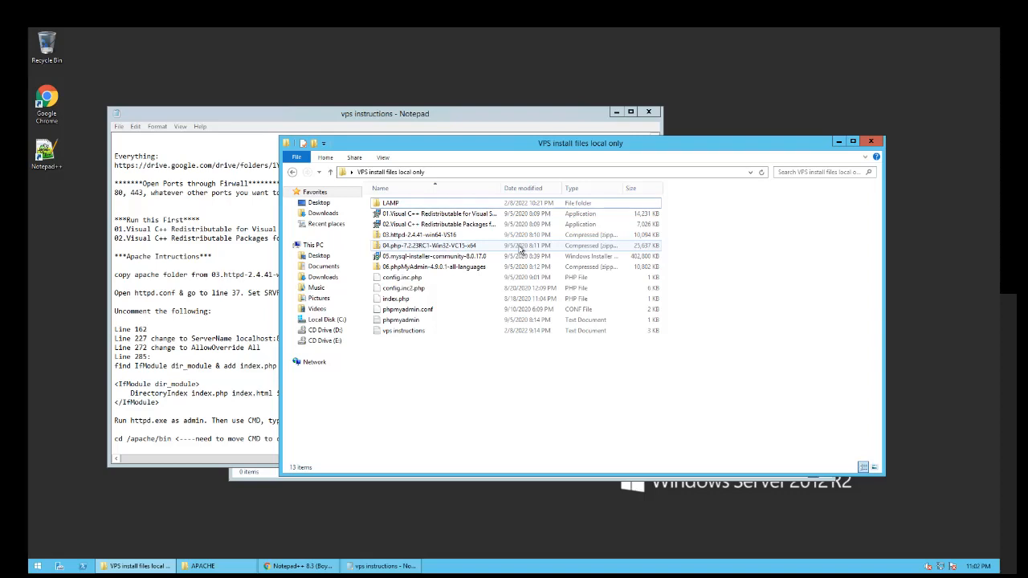
right_click(437, 235)
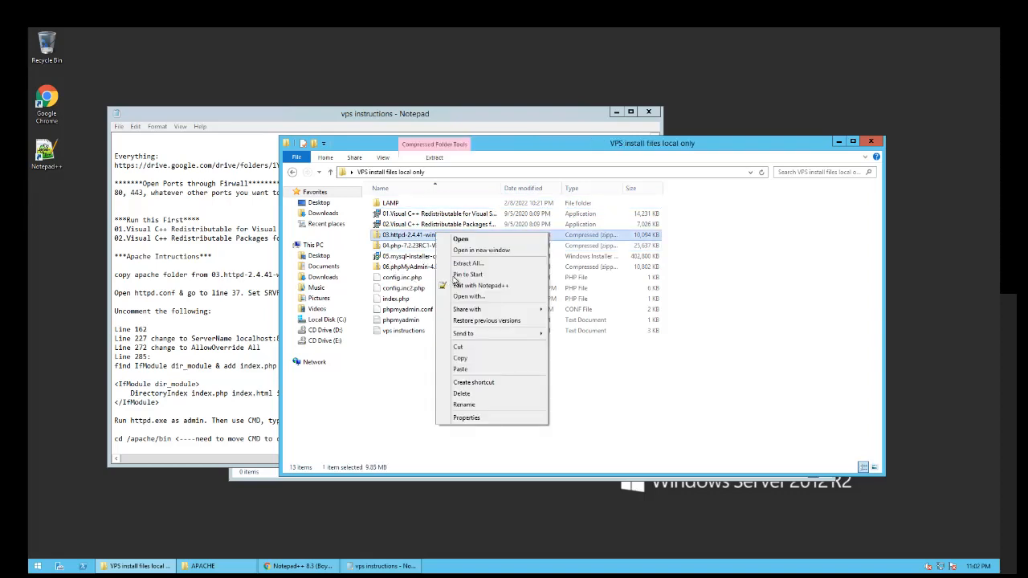
left_click(455, 264)
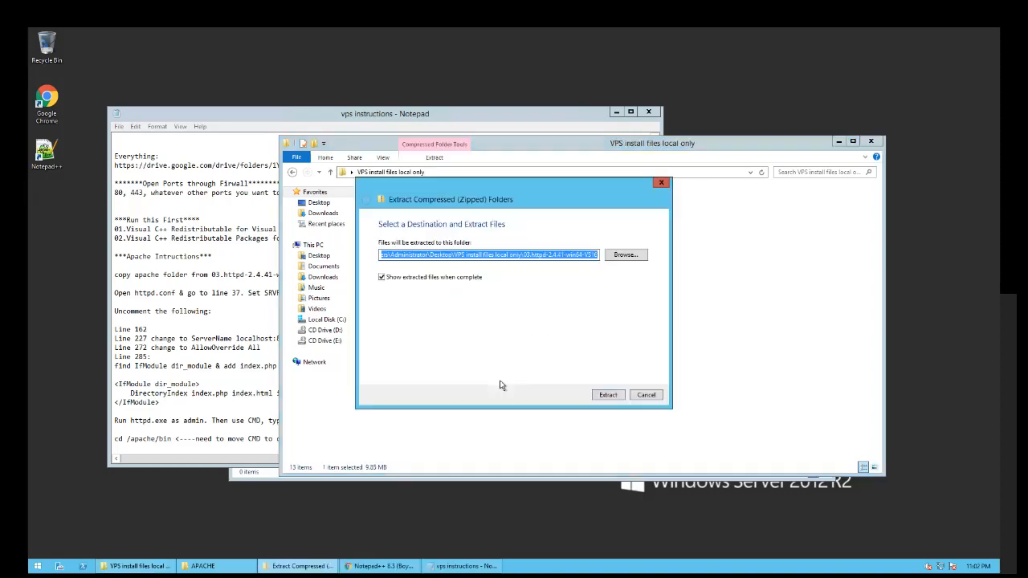
left_click(609, 395)
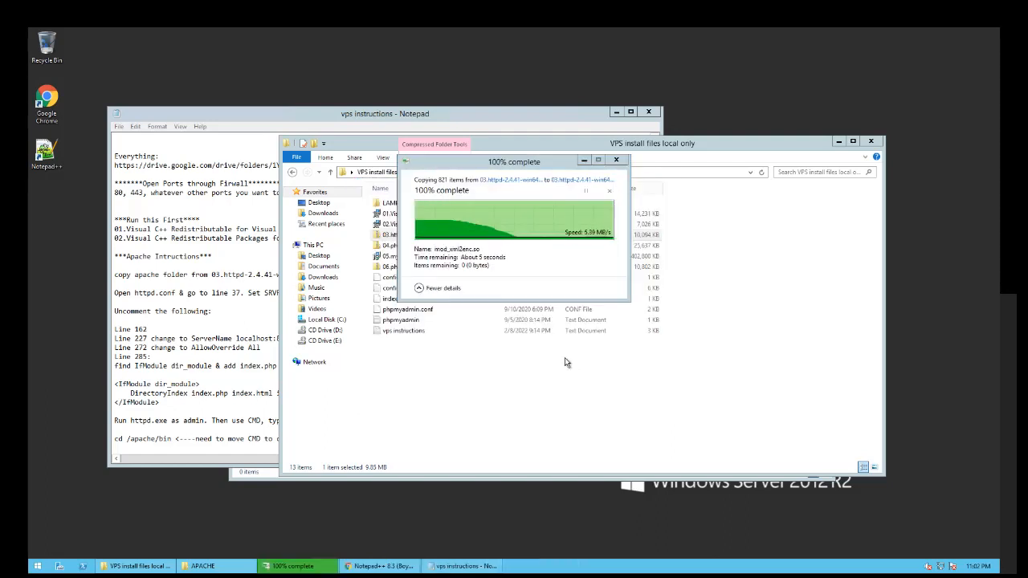
- Copy all 19 items from Apache24 into the empty C:\LAMP\APACHE folder
left_click(405, 219)
double_click(404, 218)
left_click_drag(440, 421, 462, 213)
right_click(458, 278)
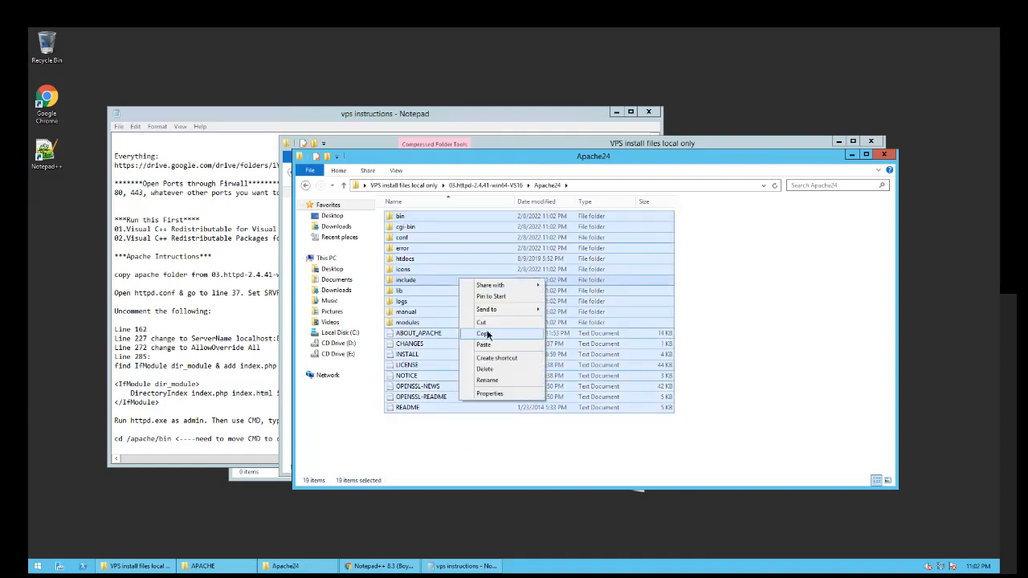
left_click(486, 335)
left_click(851, 154)
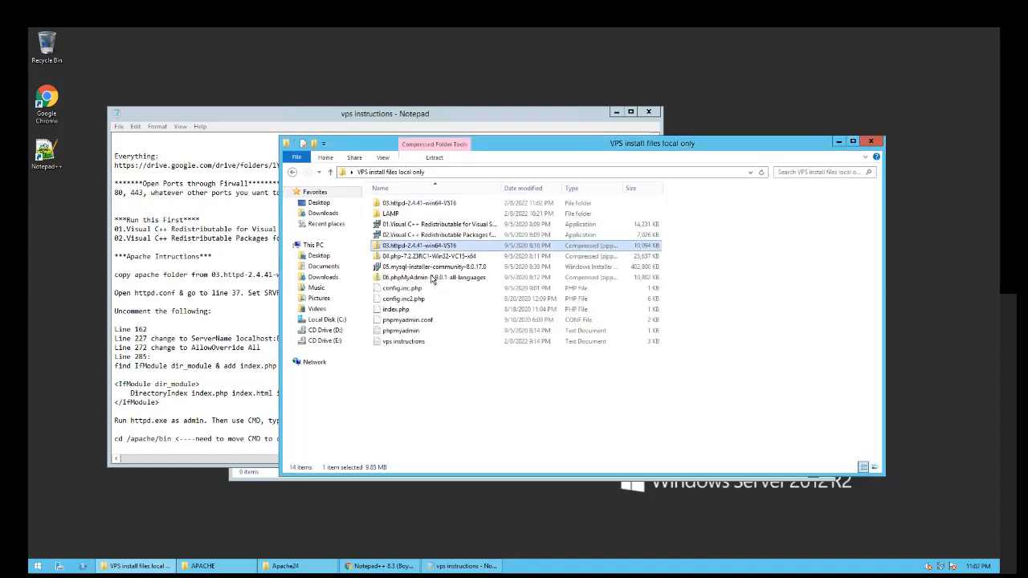
left_click(210, 567)
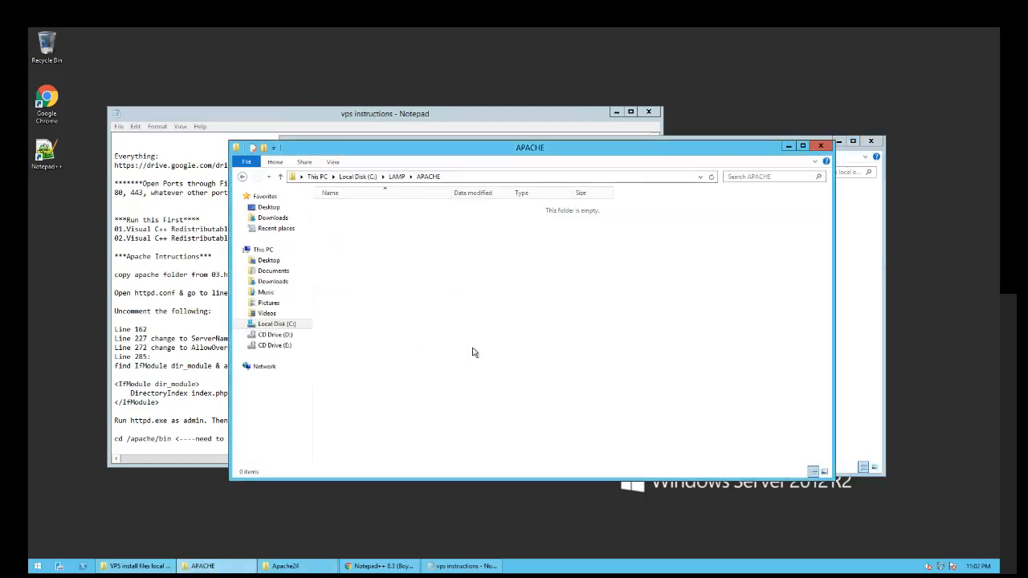
right_click(398, 294)
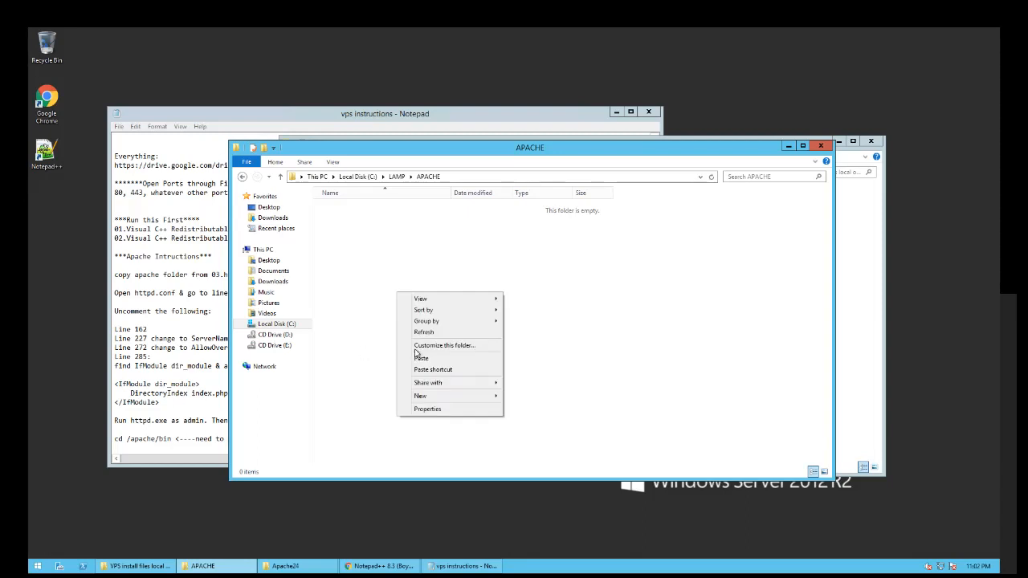
left_click(422, 359)
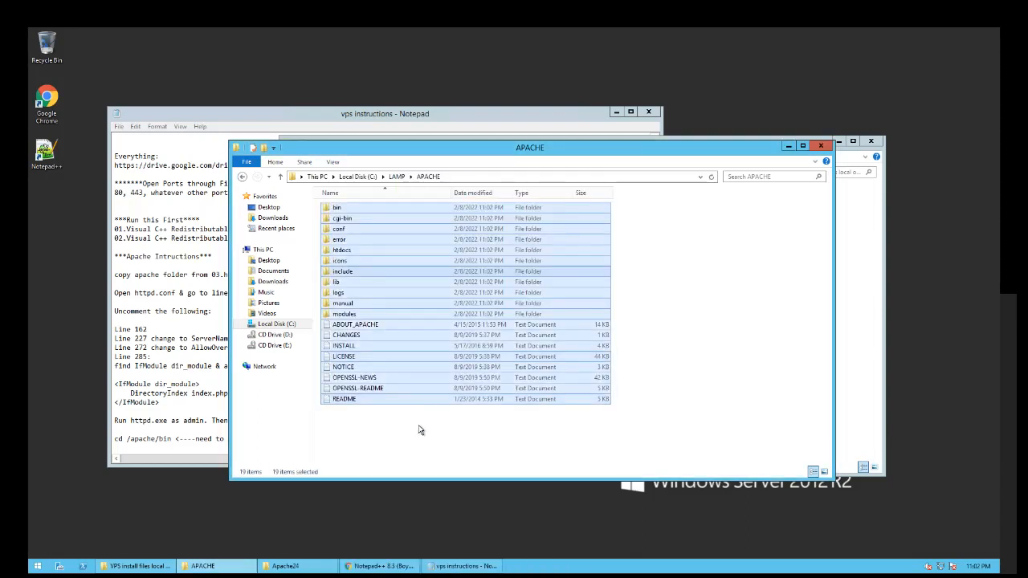
left_click(419, 425)
- Check the htdocs folder, note httpd.conf in the instructions, and open the conf folder
left_click(343, 252)
double_click(343, 253)
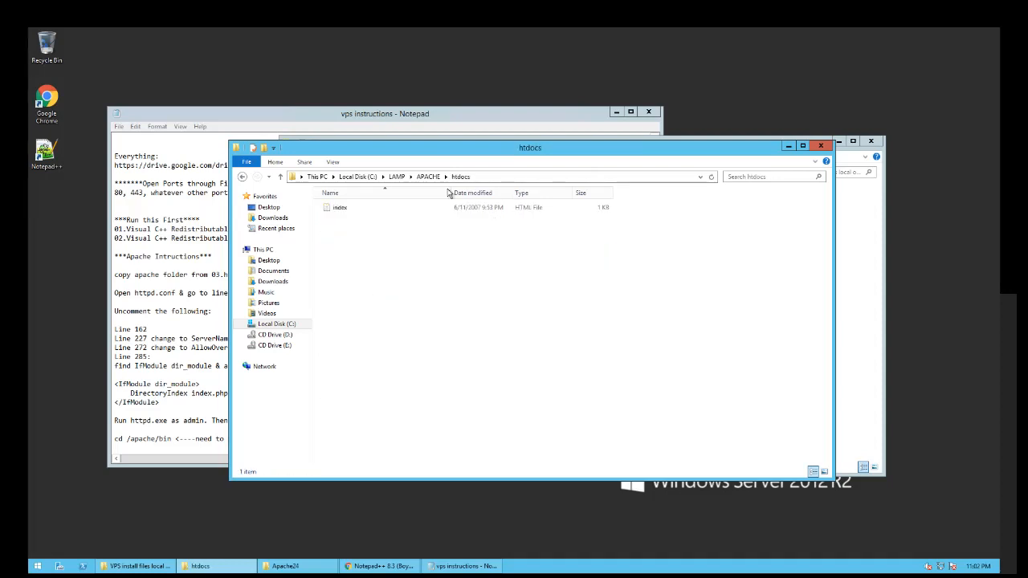
left_click(430, 176)
left_click(180, 288)
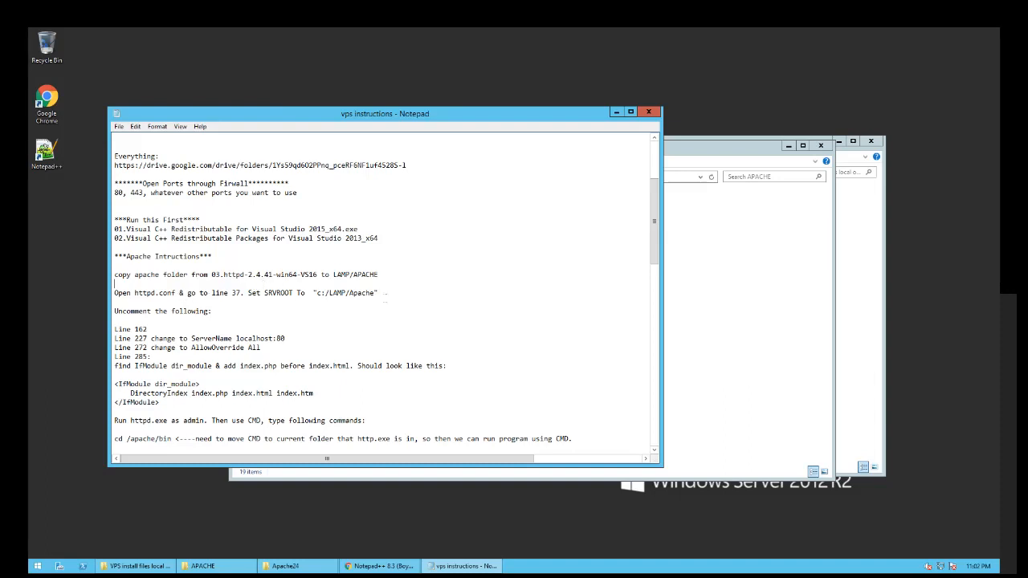
left_click_drag(134, 293, 172, 292)
left_click(172, 292)
left_click(733, 275)
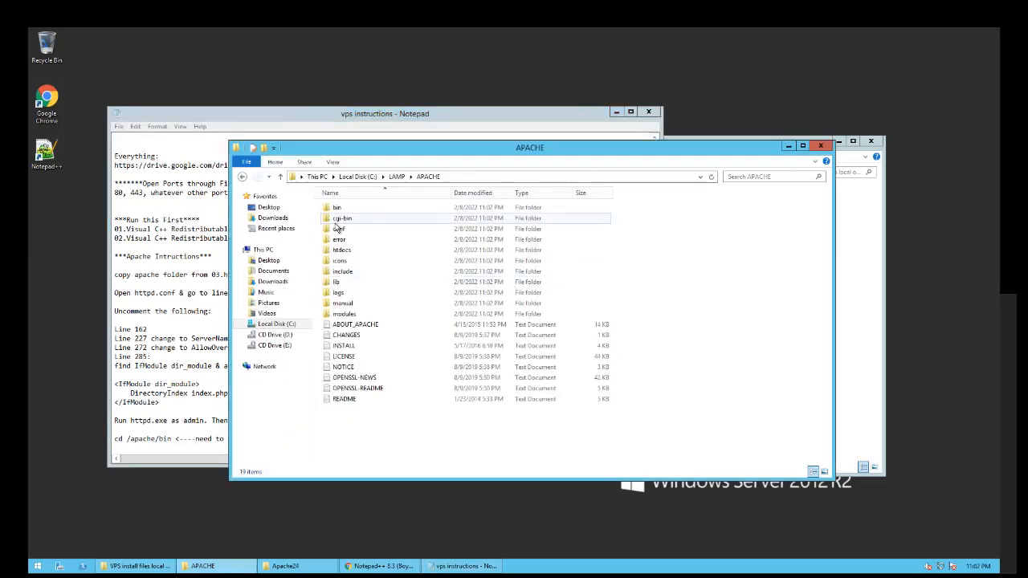
left_click_drag(354, 153, 466, 159)
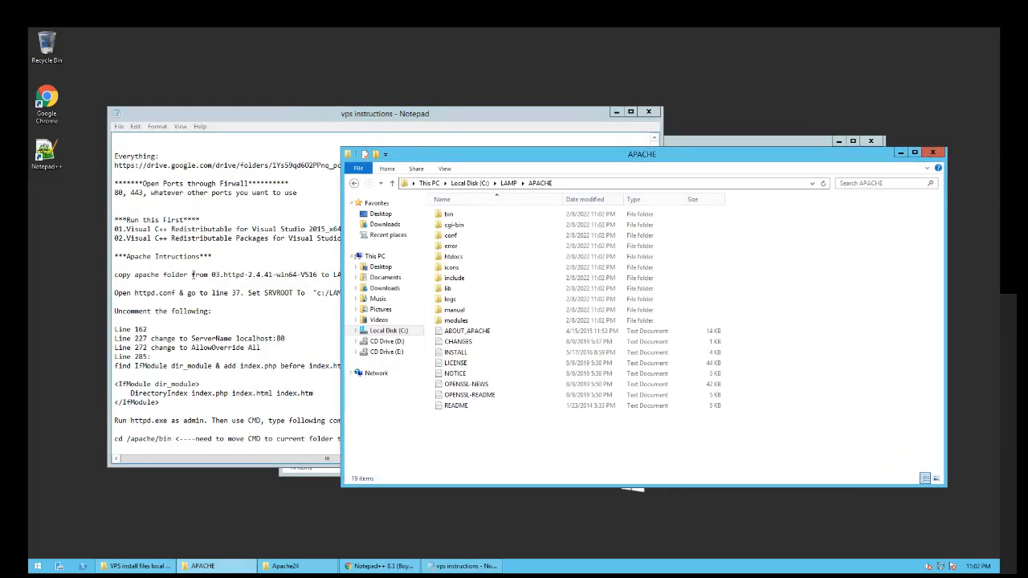
double_click(450, 236)
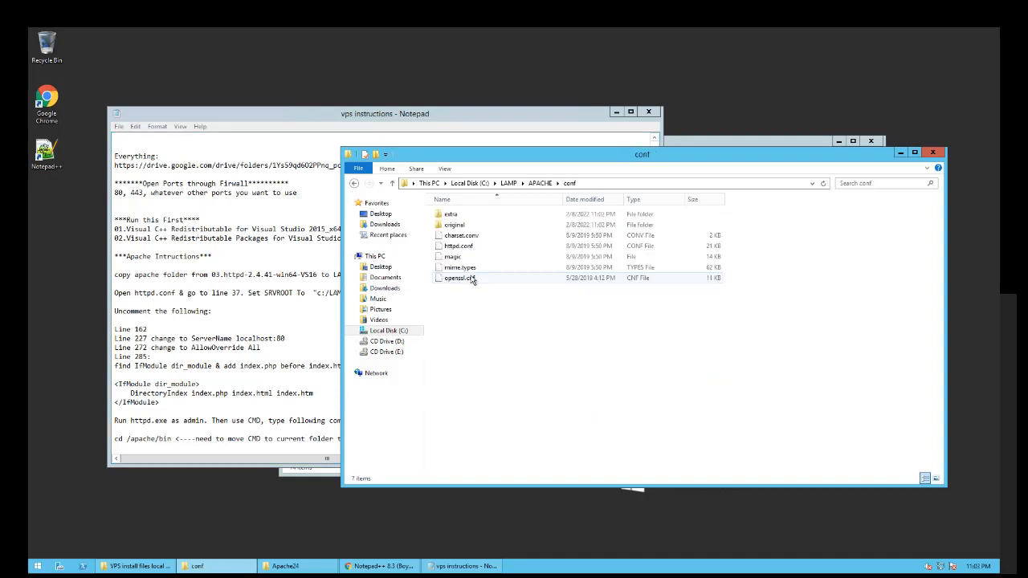
- Open httpd.conf in Notepad++ and copy the c:/LAMP/Apache path from the notes
right_click(458, 246)
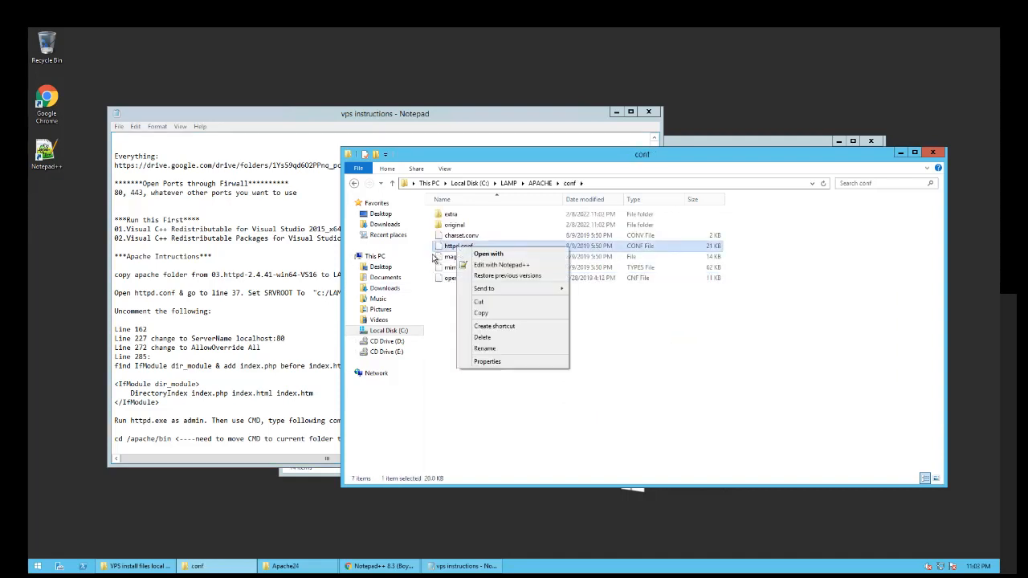
left_click(493, 265)
left_click_drag(759, 157, 813, 178)
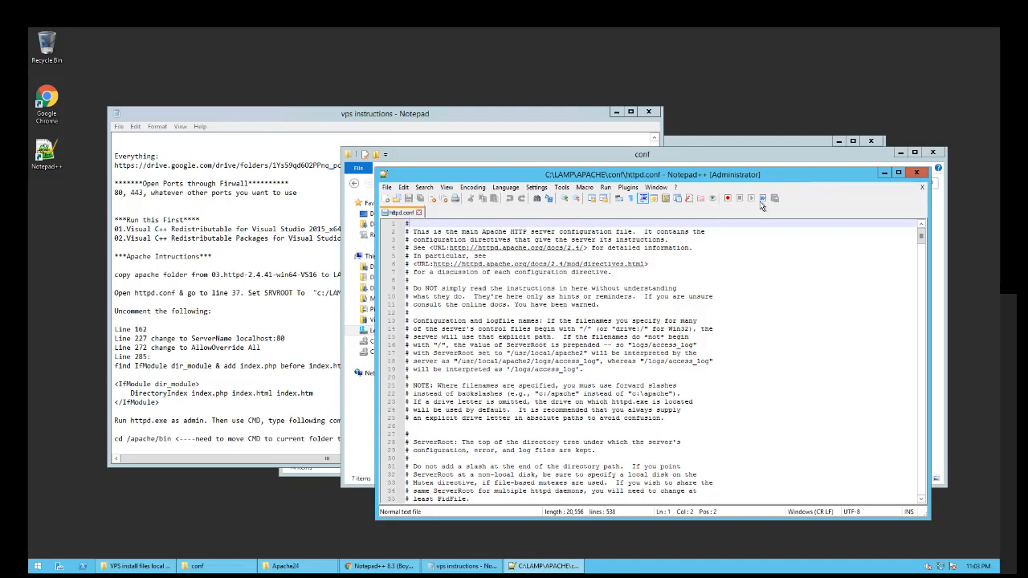
left_click(312, 293)
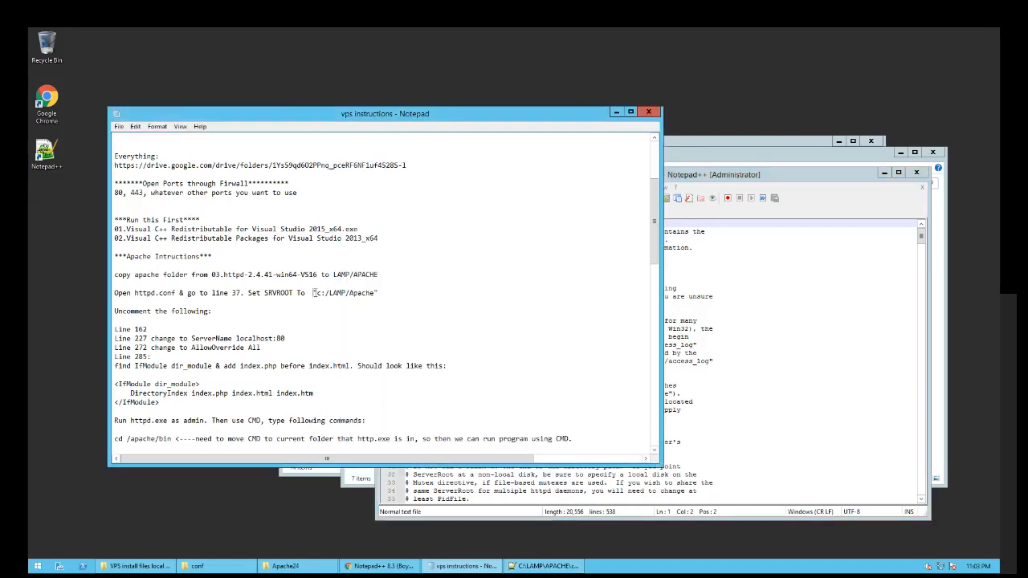
left_click_drag(315, 294, 373, 294)
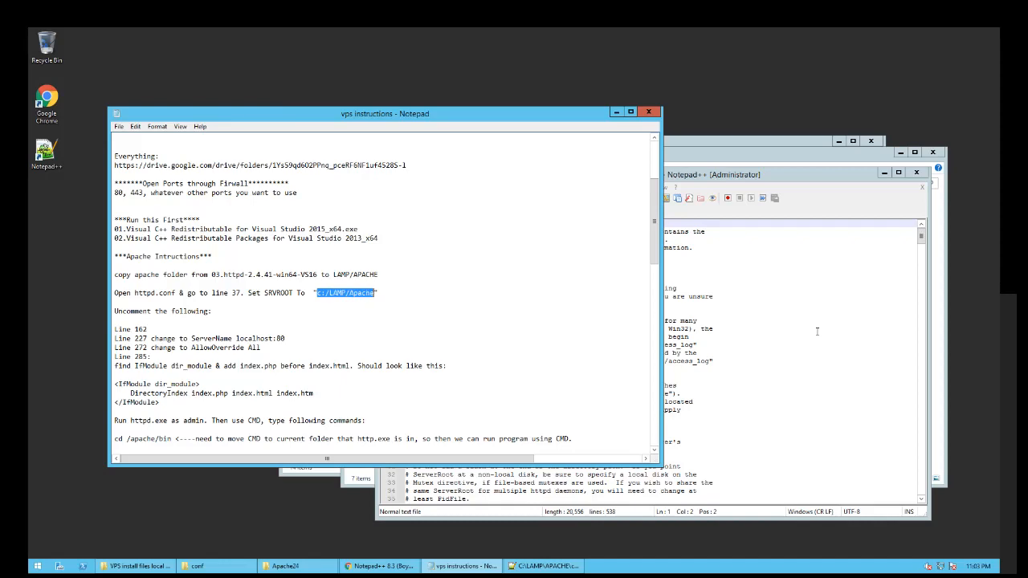
left_click(788, 333)
- Replace c:/Apache24 on line 37 with c:/LAMP/Apache and save httpd.conf
scroll(788, 332, "down", 5)
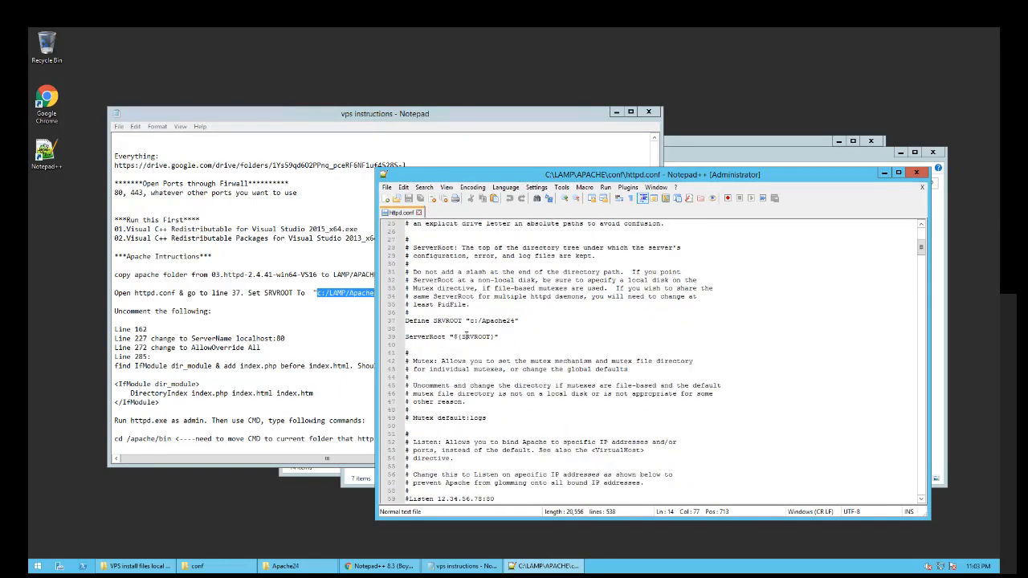
left_click(522, 320)
left_click_drag(470, 321, 519, 322)
type("c:/LAMP/Apache")
key("ctrl+s")
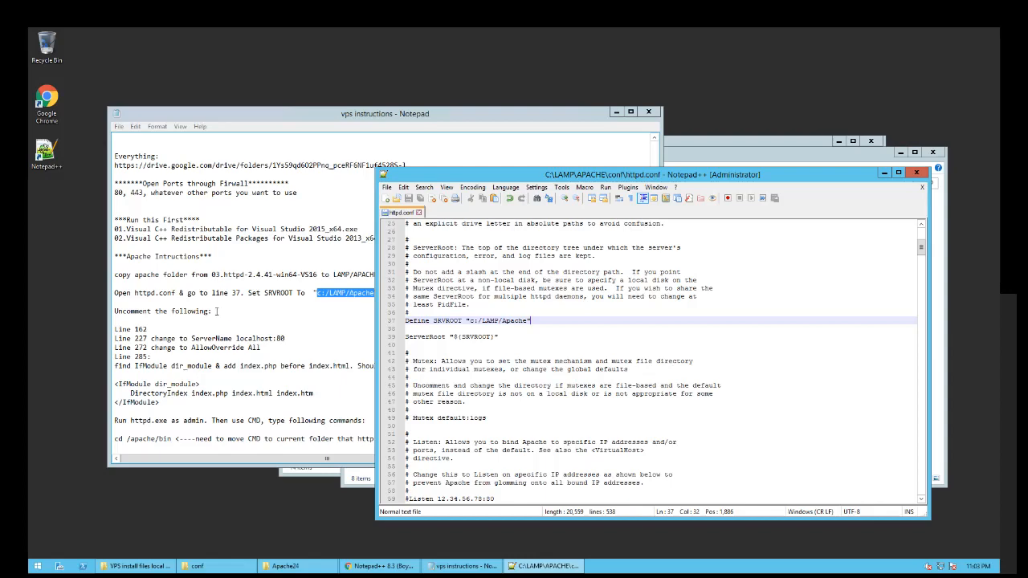
left_click(216, 312)
left_click_drag(330, 115, 276, 88)
left_click(651, 341)
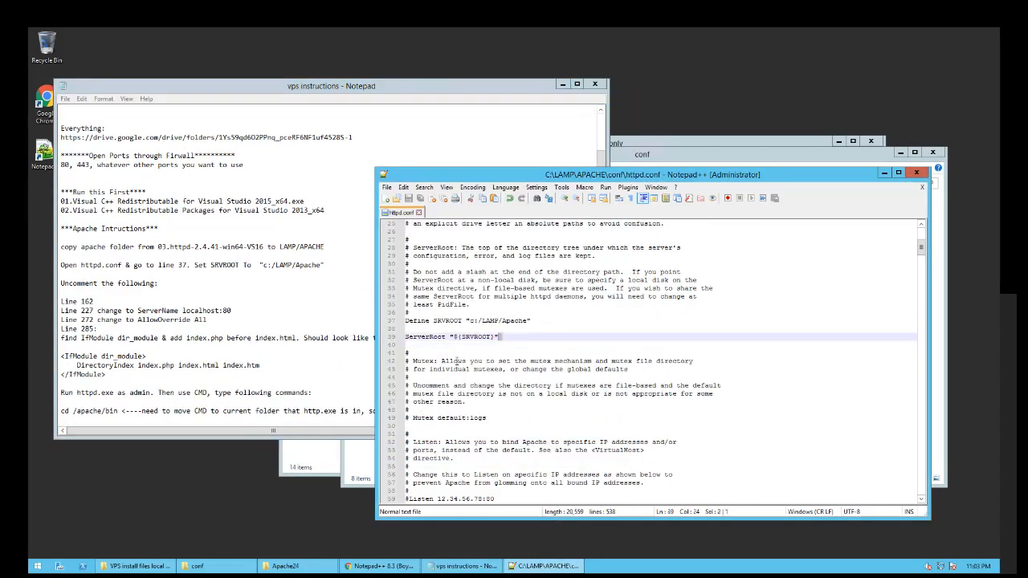
- Uncomment the rewrite_module line 162 in httpd.conf
scroll(651, 341, "down", 12)
scroll(464, 395, "down", 10)
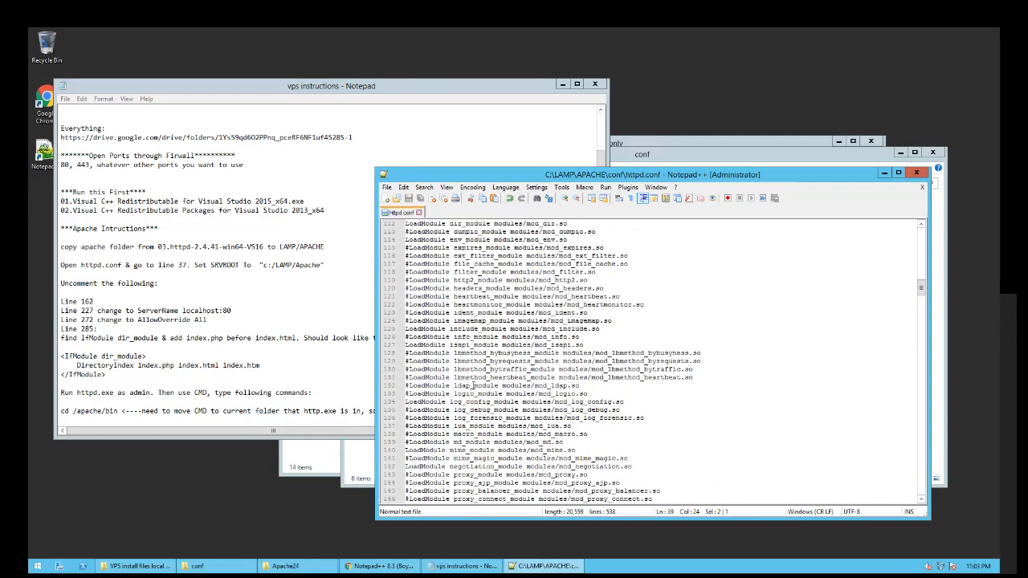
scroll(476, 384, "down", 1)
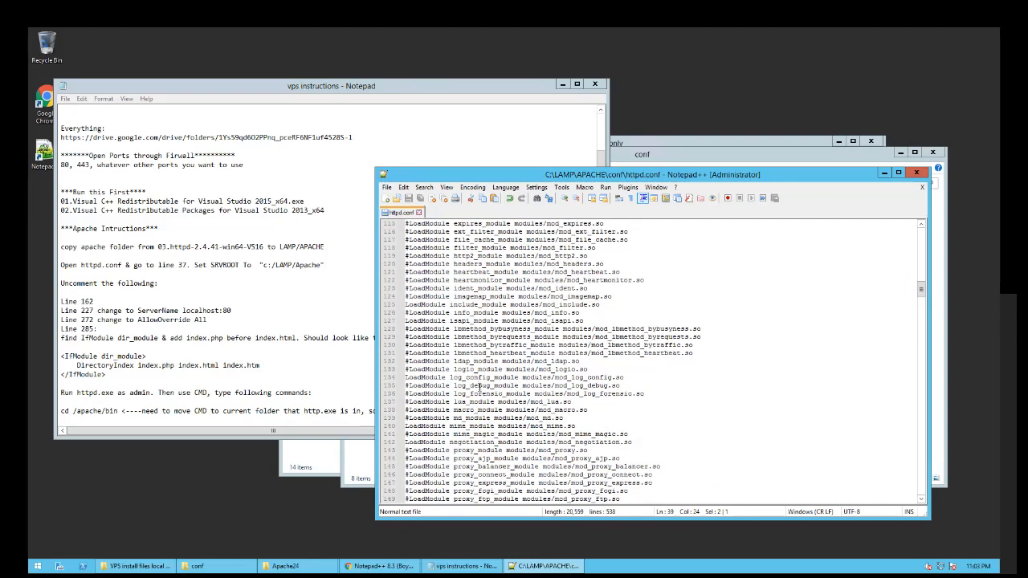
scroll(479, 383, "down", 6)
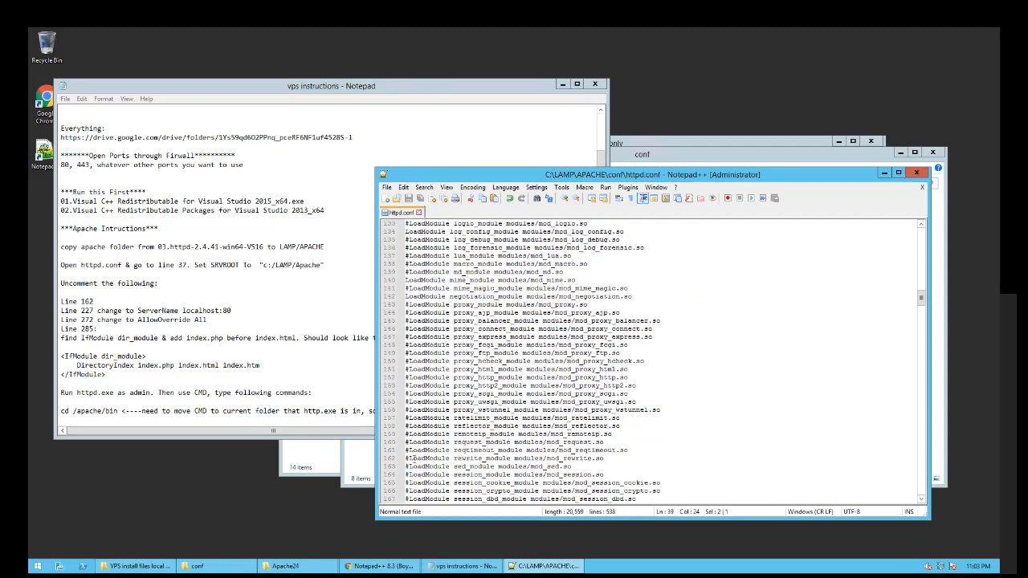
left_click(407, 458)
key("Delete")
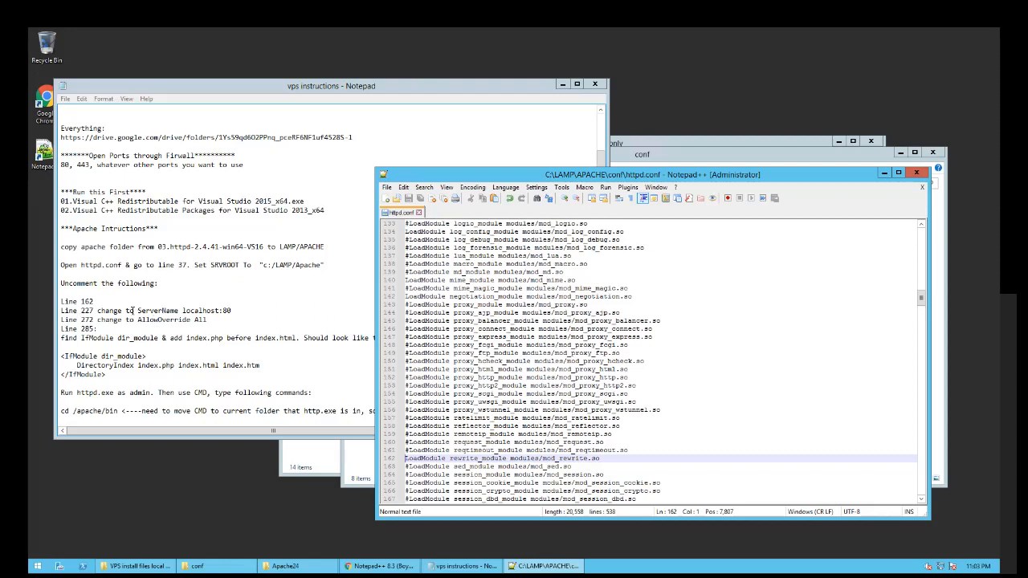
- Uncomment line 227 as ServerName localhost:80, pasted from the notes, and save httpd.conf
left_click_drag(138, 311, 236, 311)
key("ctrl+c")
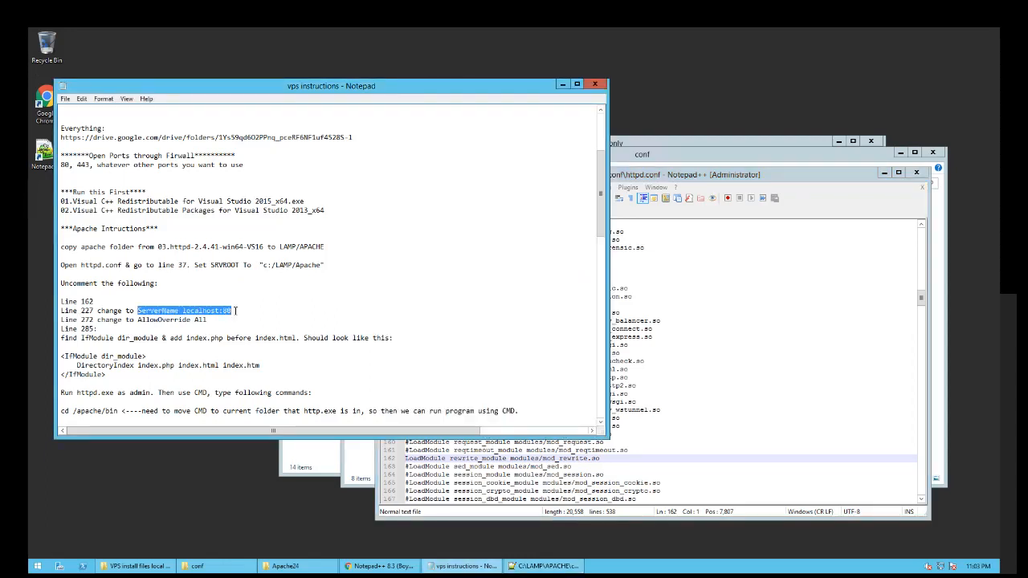
left_click(756, 375)
scroll(538, 417, "down", 9)
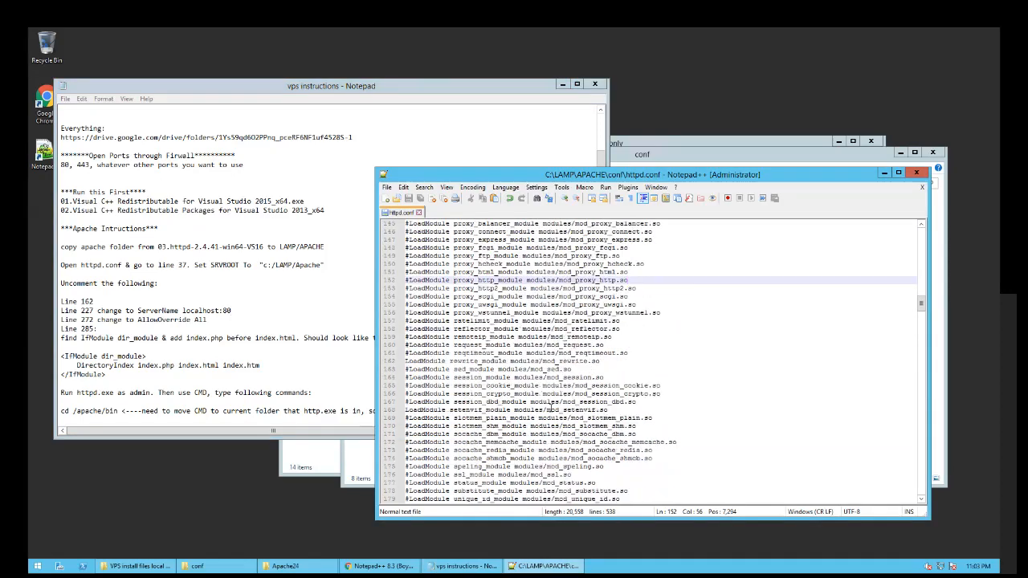
scroll(536, 417, "down", 7)
scroll(460, 427, "down", 3)
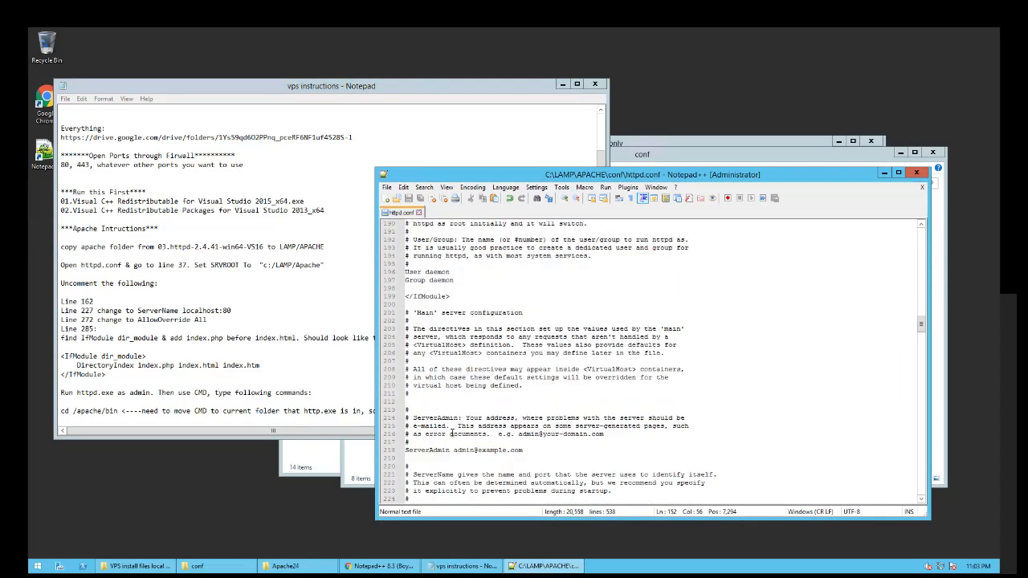
scroll(460, 450, "down", 3)
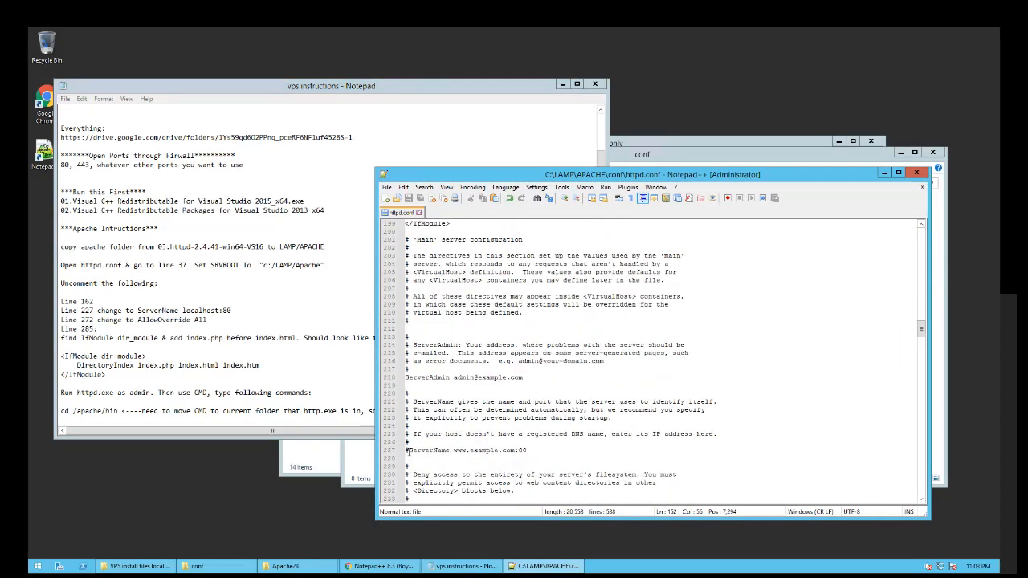
left_click(430, 459)
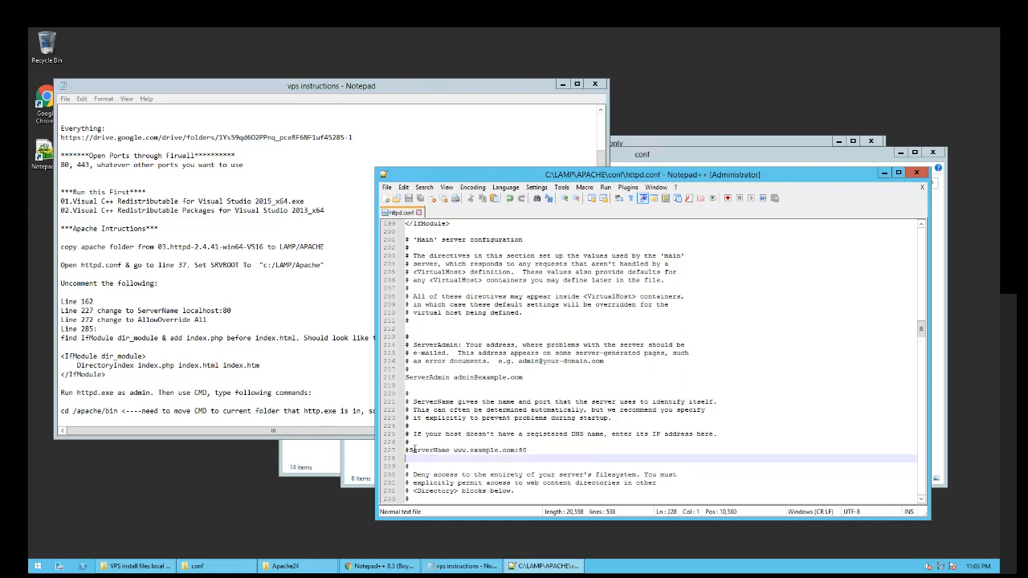
left_click(410, 451)
key("BackSpace")
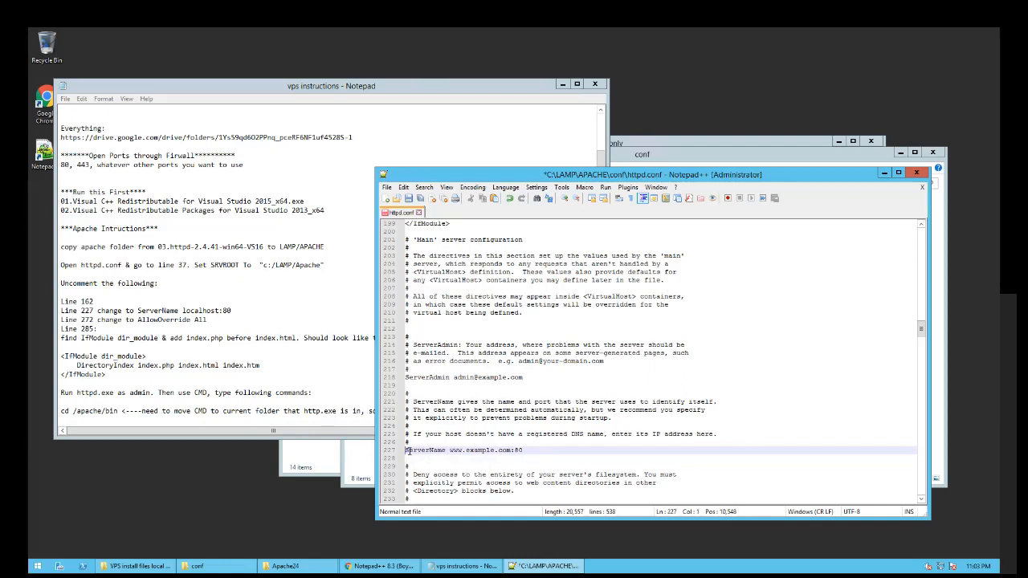
left_click_drag(524, 451, 397, 457)
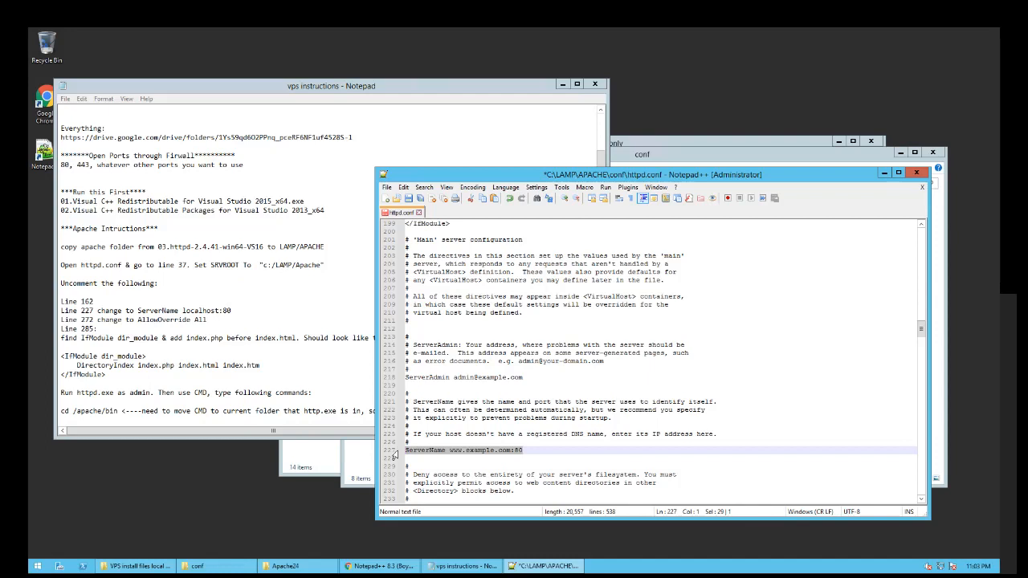
key("ctrl+v")
key("ctrl+s")
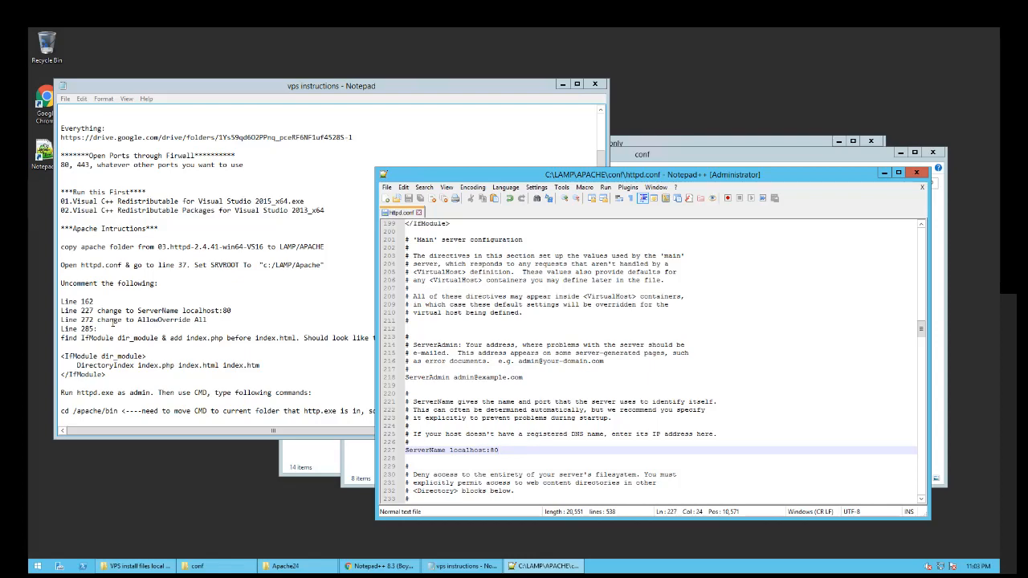
left_click(444, 458)
- Change AllowOverride None to All on line 272 and save httpd.conf
scroll(444, 456, "down", 14)
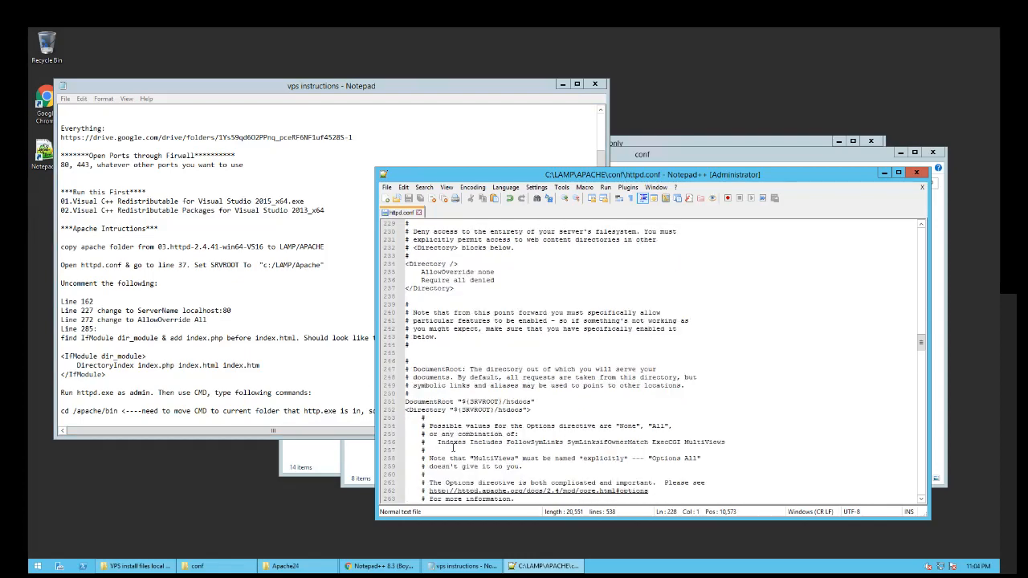
scroll(450, 444, "down", 2)
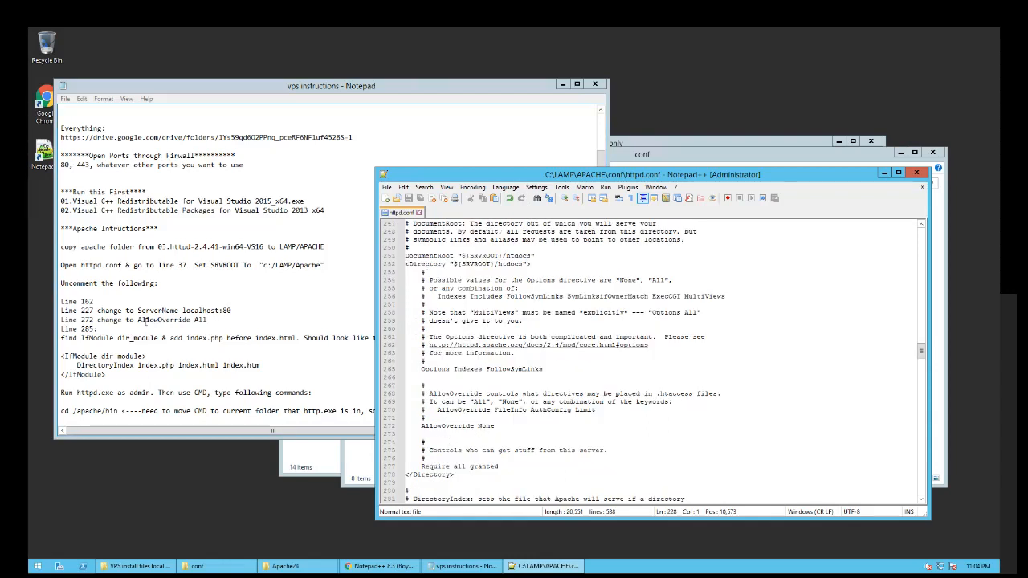
left_click(486, 426)
double_click(486, 427)
key("BackSpace")
type("A")
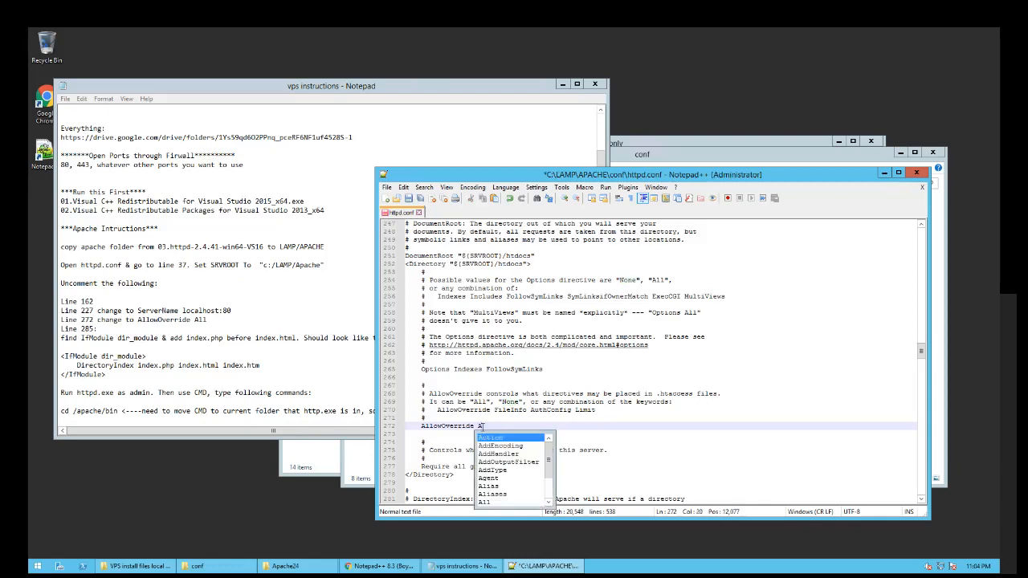
type("ll")
left_click(456, 433)
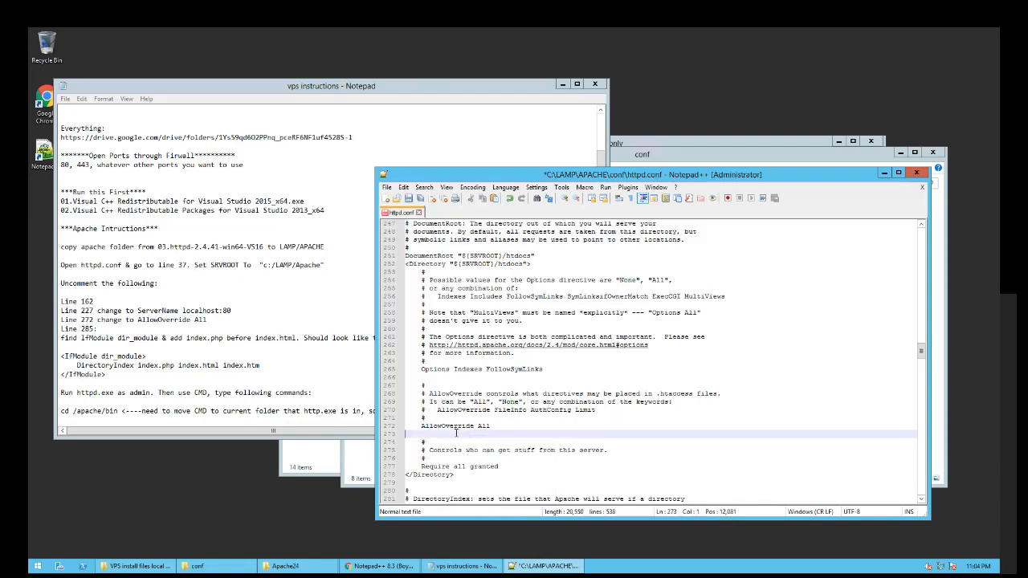
key("ctrl+s")
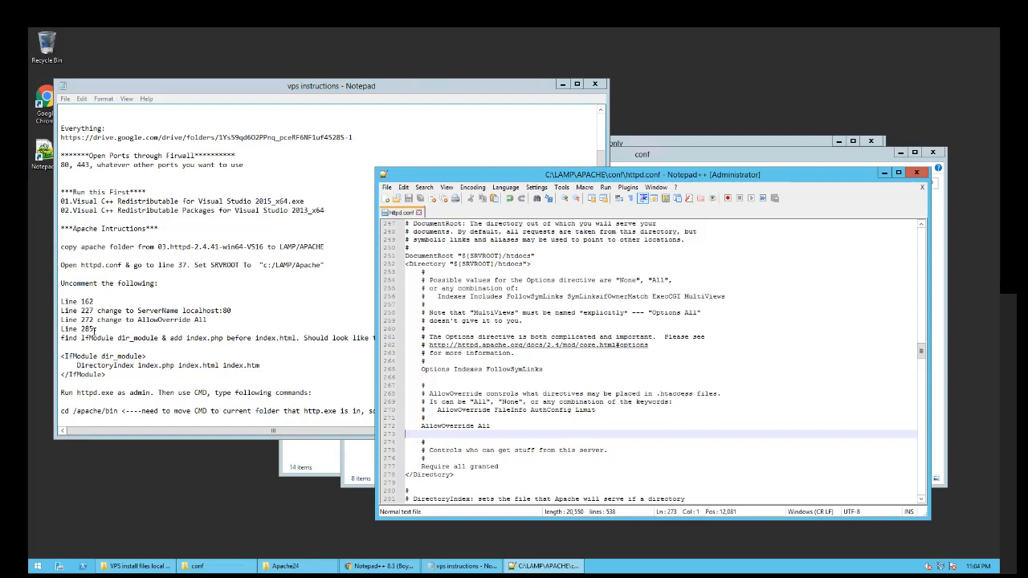
- Replace line 285 with DirectoryIndex index.php index.html index.htm from the notes and save
left_click(217, 346)
left_click(402, 337)
key("shift+Home")
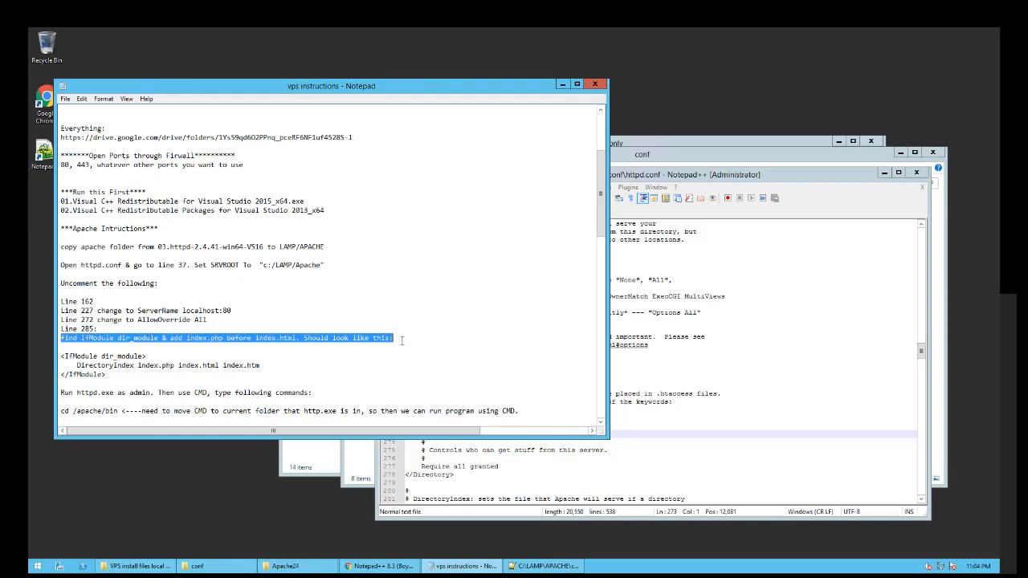
left_click(677, 388)
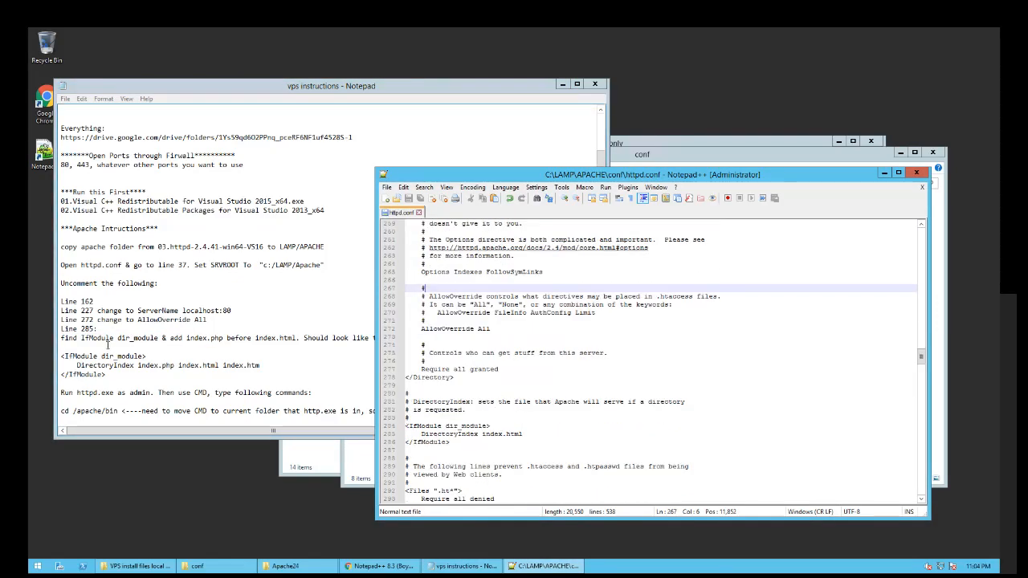
left_click_drag(261, 366, 77, 366)
key("ctrl+c")
left_click(684, 379)
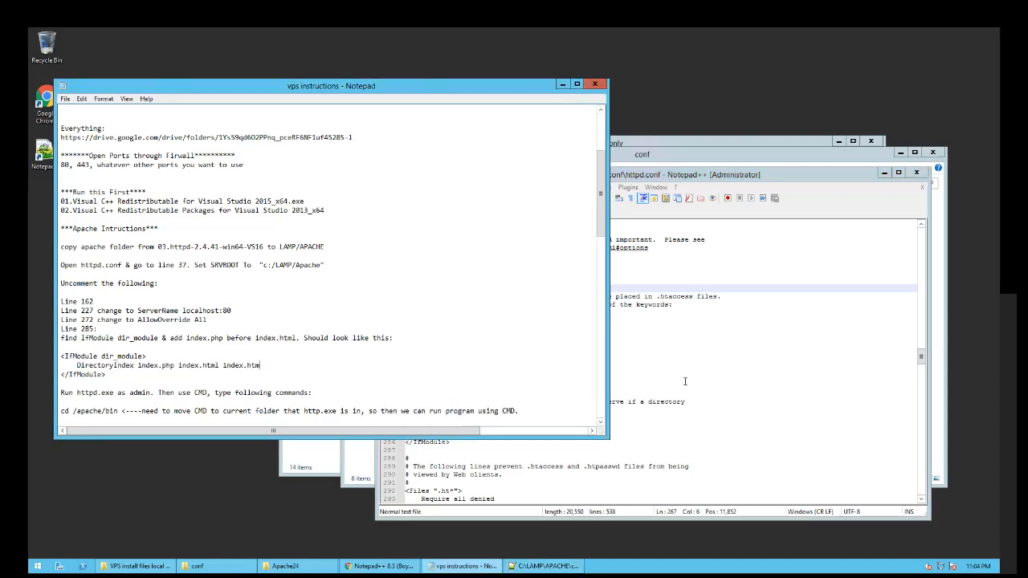
left_click_drag(522, 434, 421, 434)
key("ctrl+v")
key("ctrl+s")
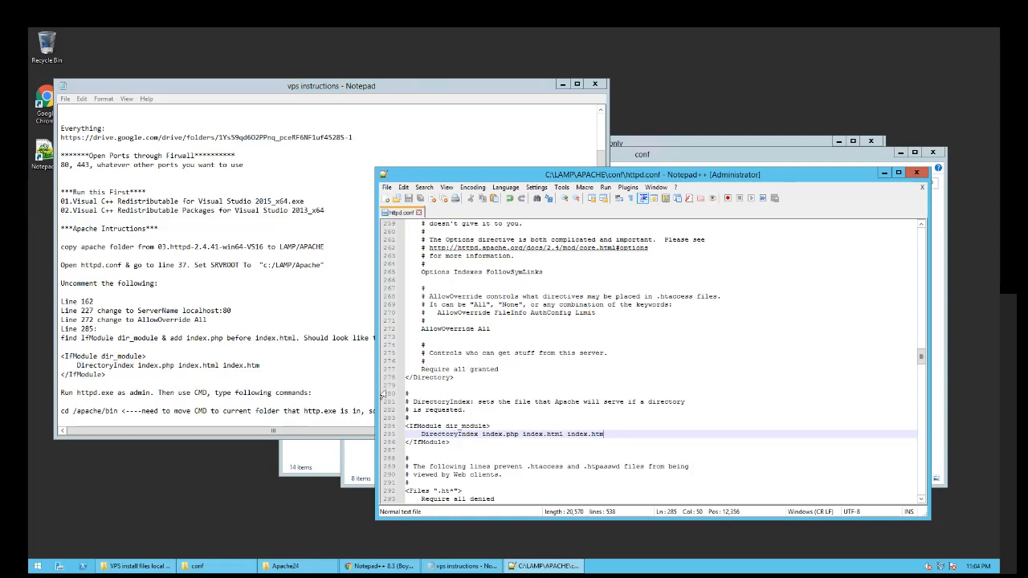
left_click(335, 396)
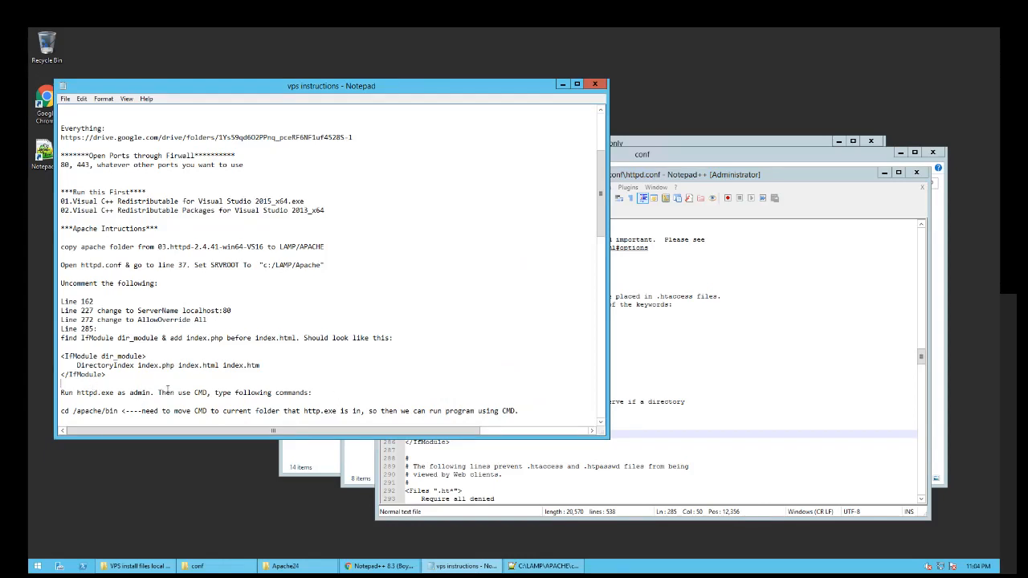
left_click(625, 439)
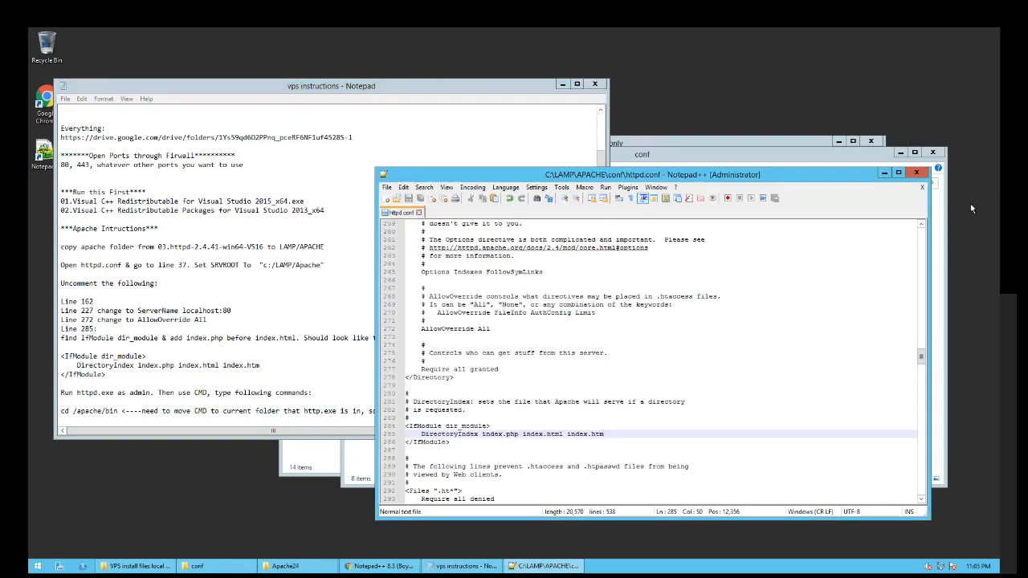
- Close Notepad++, go up from conf to C:\LAMP\APACHE, and open the bin folder
left_click(917, 172)
left_click(750, 357)
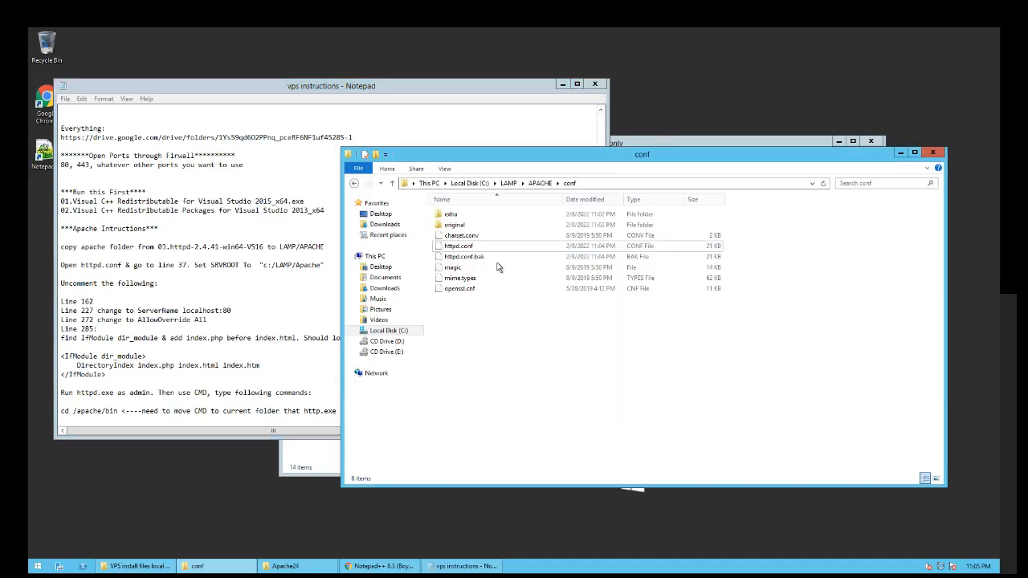
left_click(605, 184)
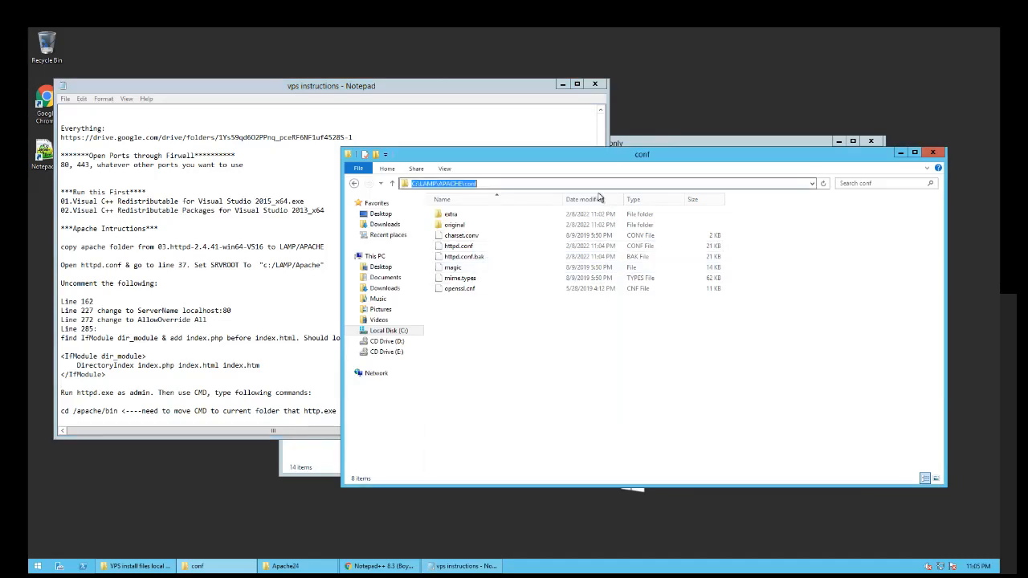
left_click(604, 315)
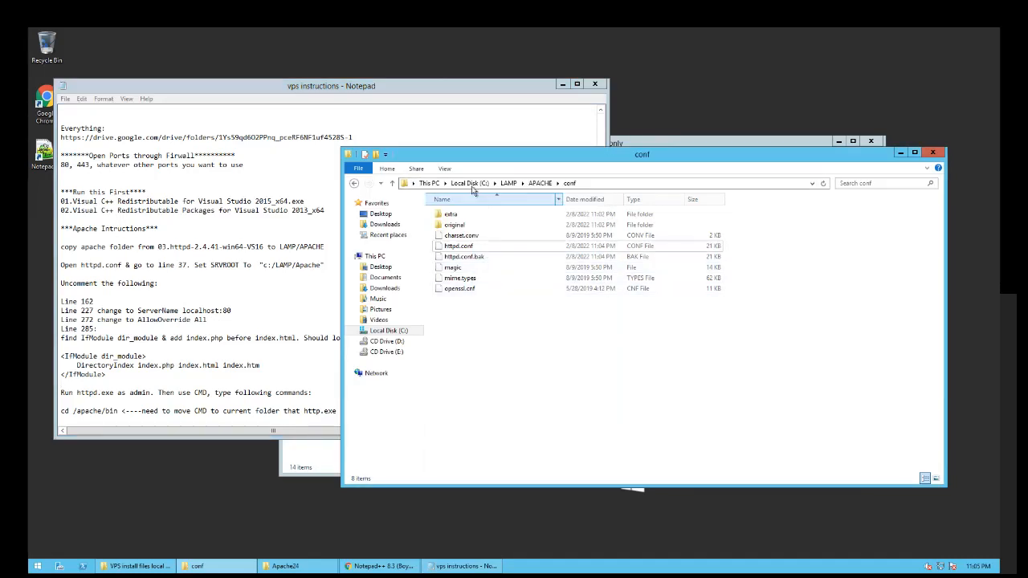
left_click(522, 183)
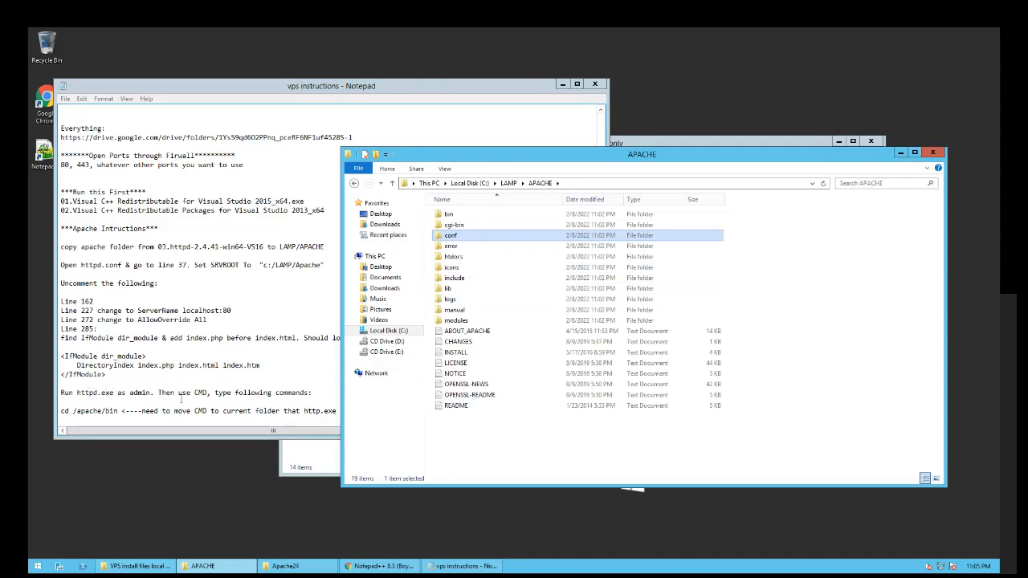
left_click(216, 393)
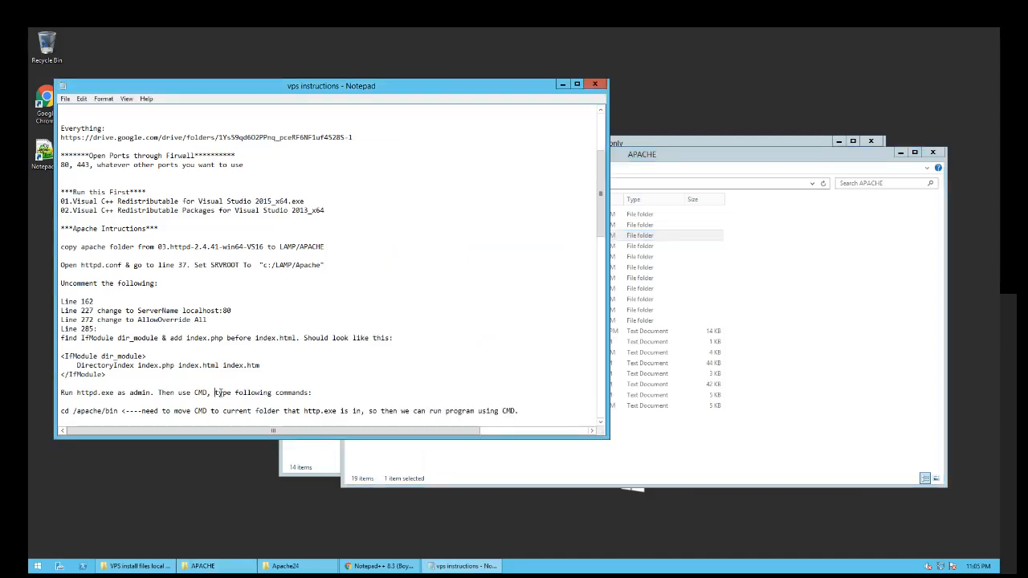
scroll(192, 382, "down", 2)
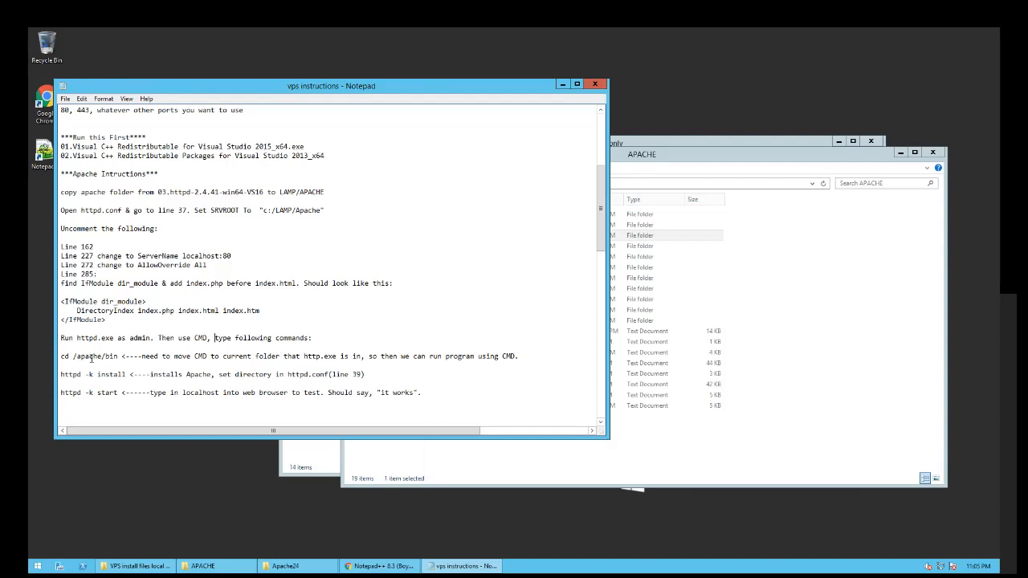
left_click(661, 455)
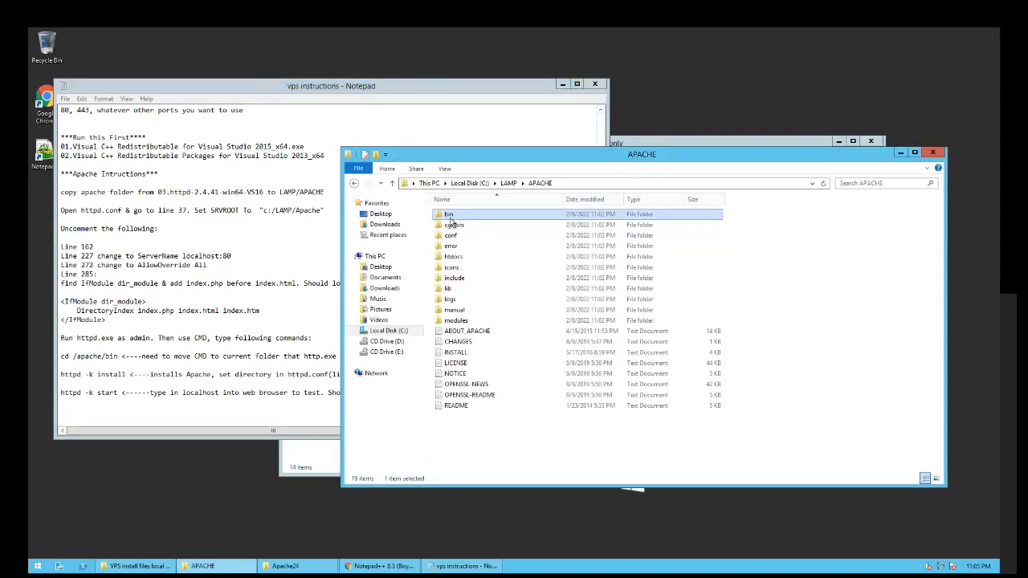
double_click(449, 215)
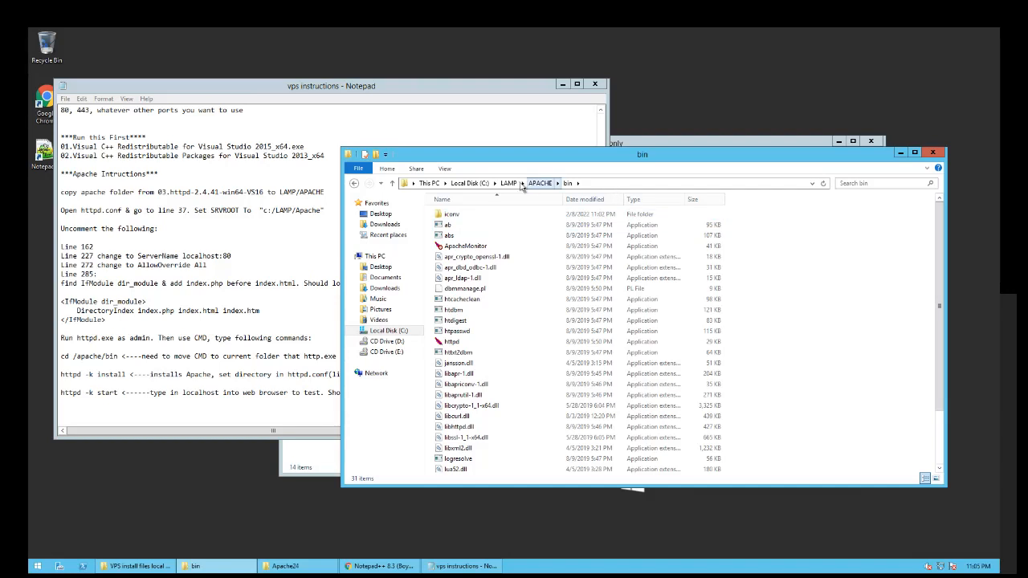
left_click(437, 183)
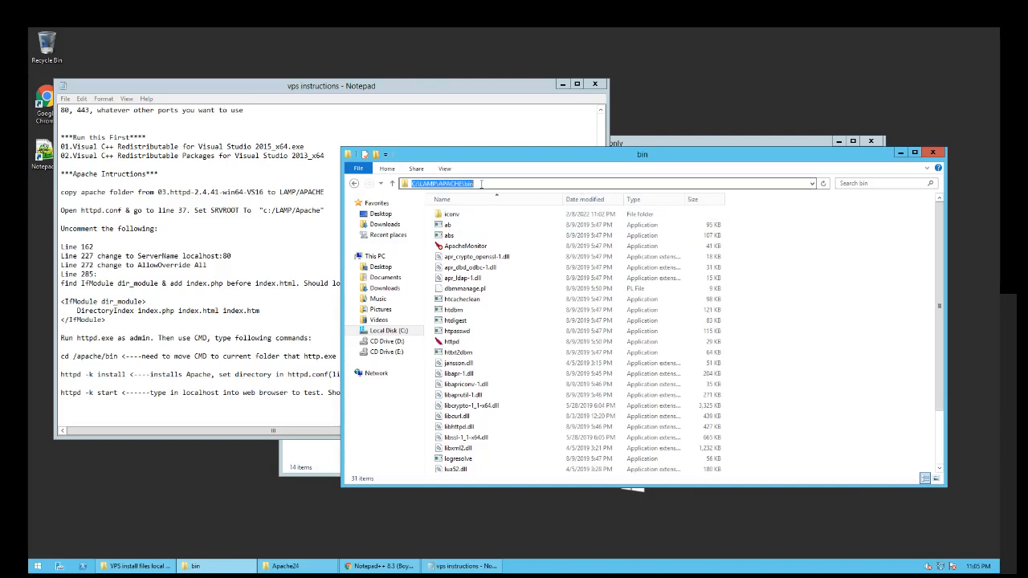
- Launch a Command Prompt in C:\LAMP\APACHE\bin via 'cmd' in the address bar
type("cmd")
key("Return")
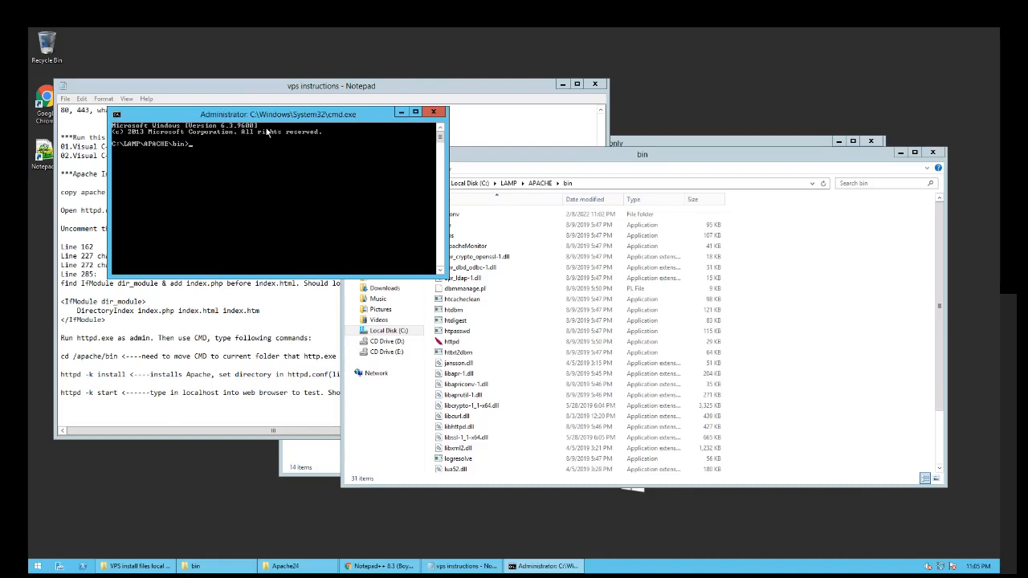
left_click_drag(201, 115, 425, 150)
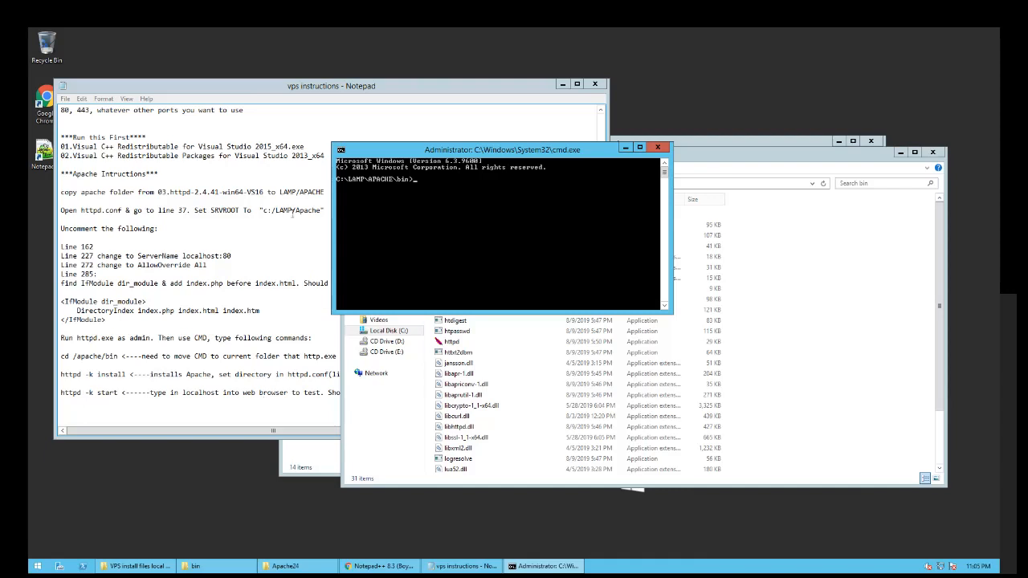
left_click_drag(364, 147, 461, 173)
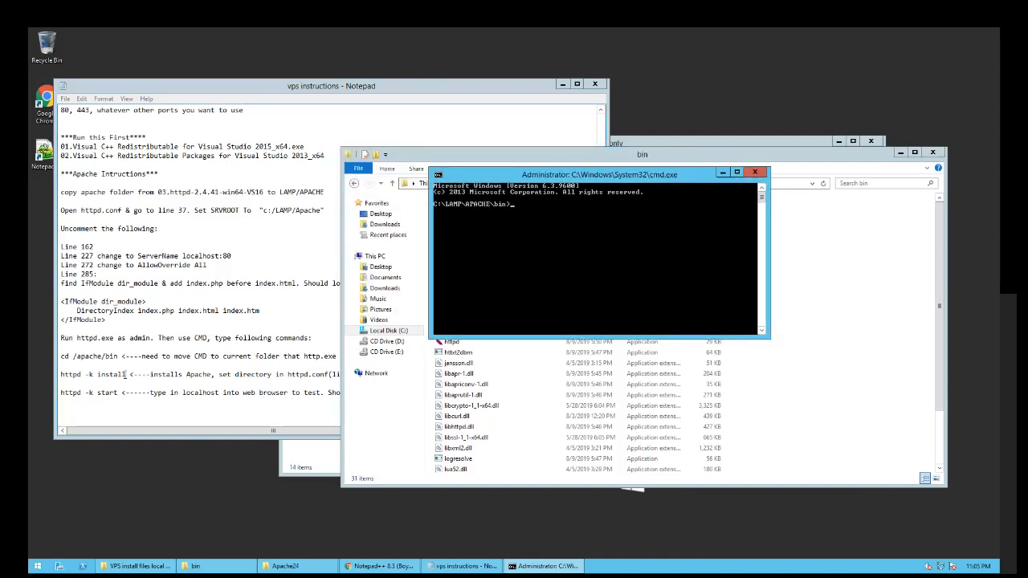
- Paste and run httpd -k install to install the Apache2.4 service
left_click(126, 375)
left_click_drag(126, 374, 60, 375)
key("ctrl+c")
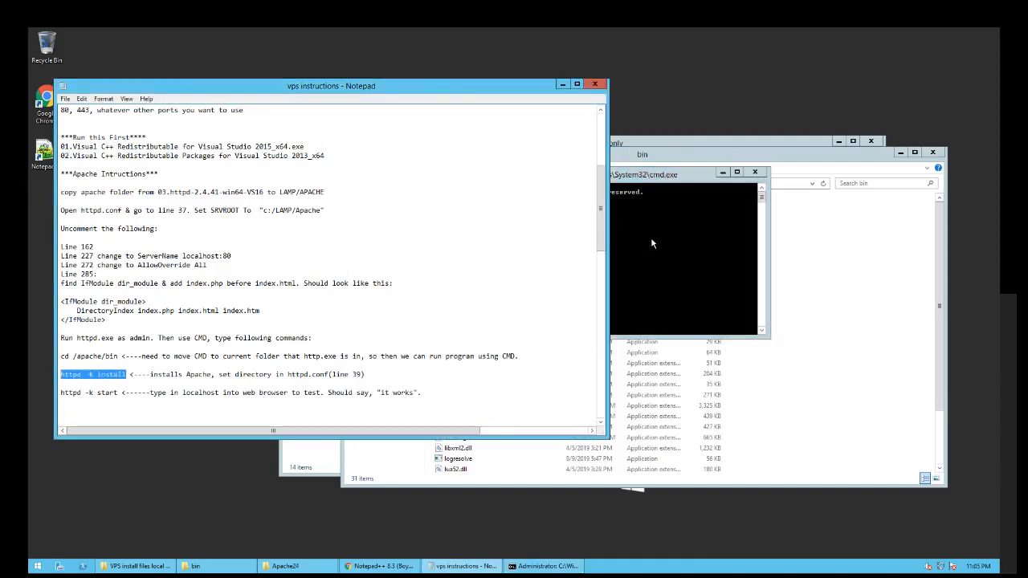
left_click(650, 244)
right_click(576, 238)
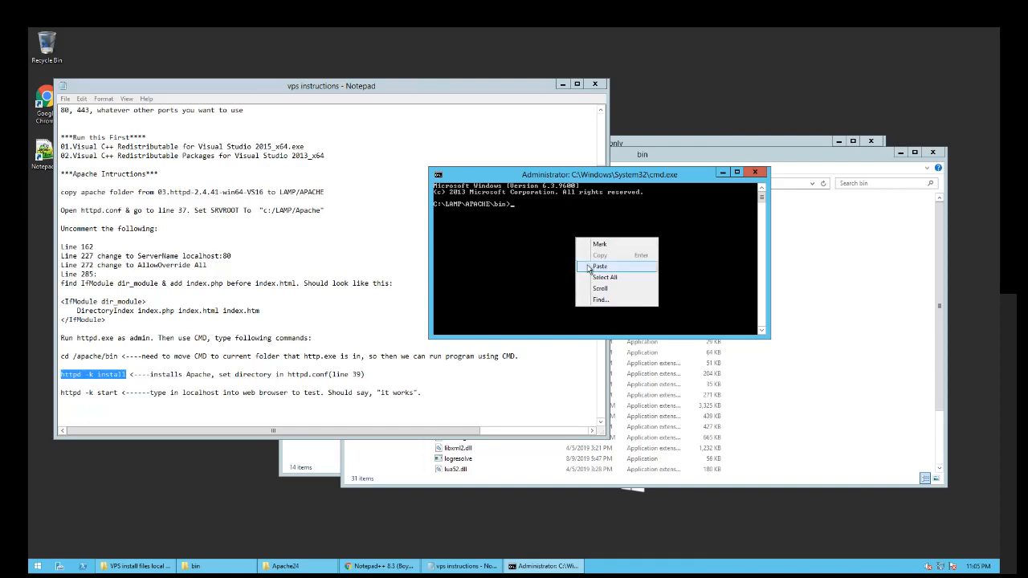
left_click(598, 266)
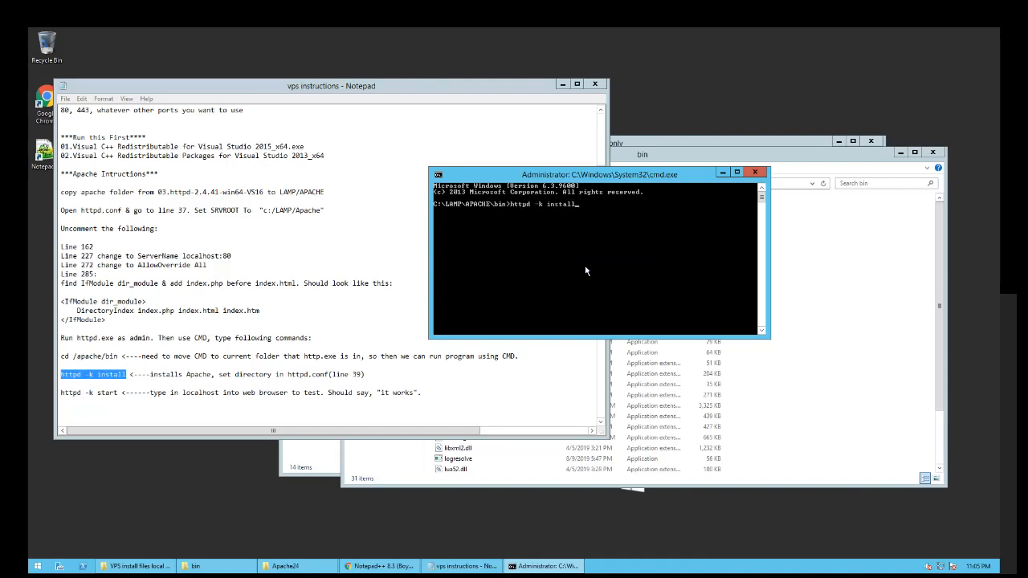
key("Return")
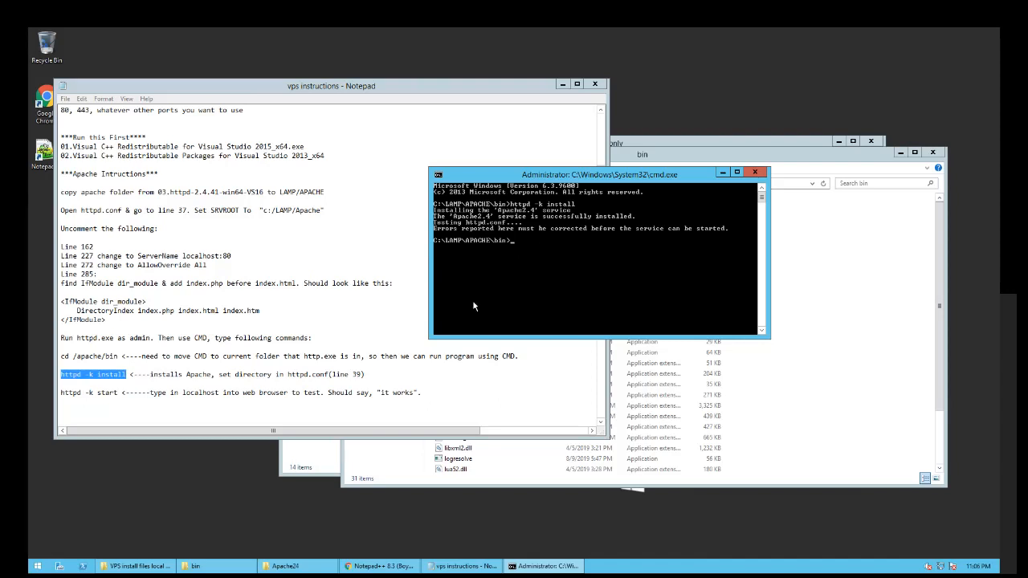
- Paste and run httpd -k start to start Apache
left_click_drag(118, 393, 61, 393)
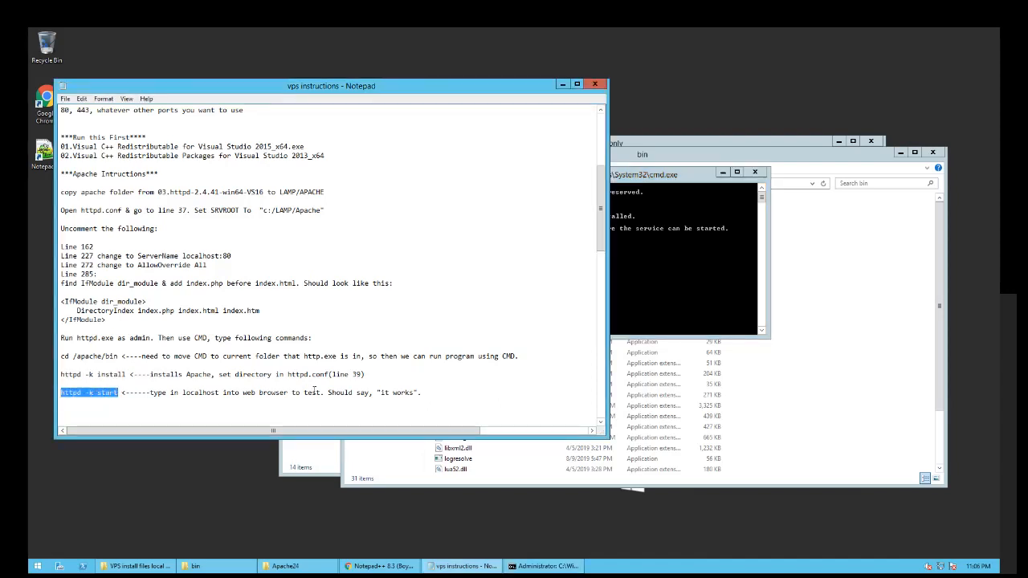
left_click(661, 271)
right_click(578, 262)
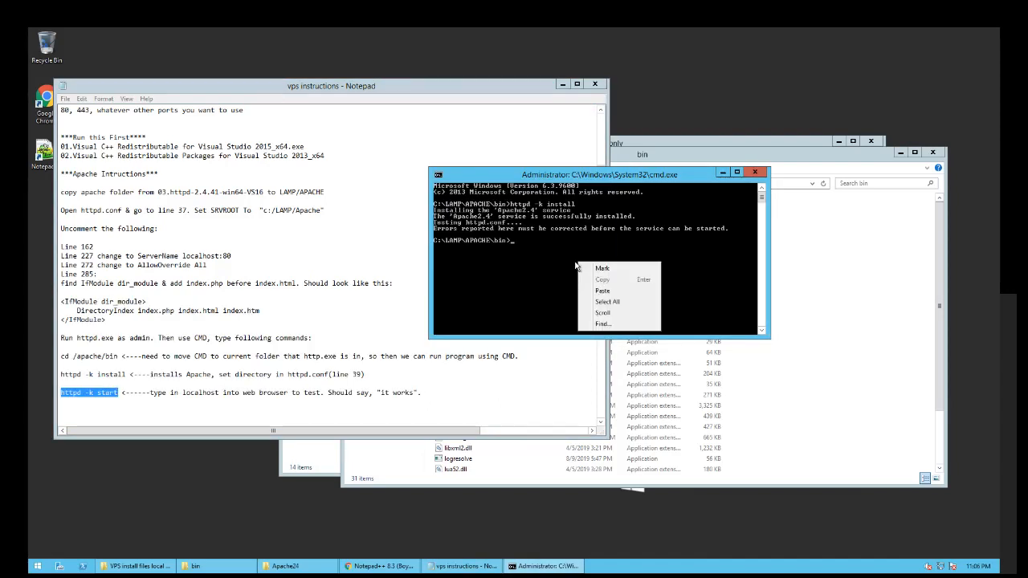
left_click(599, 294)
key("Return")
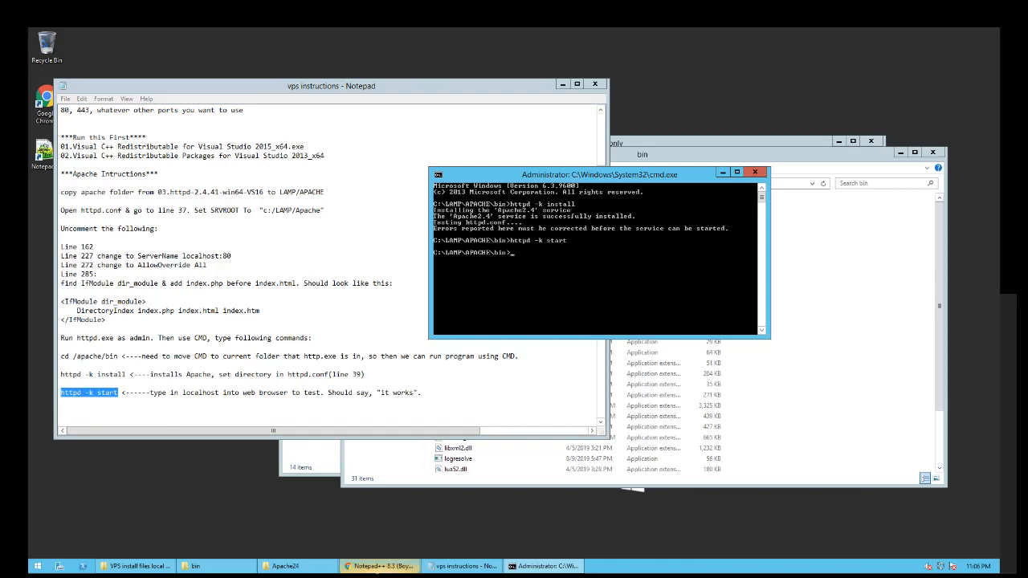
left_click(382, 565)
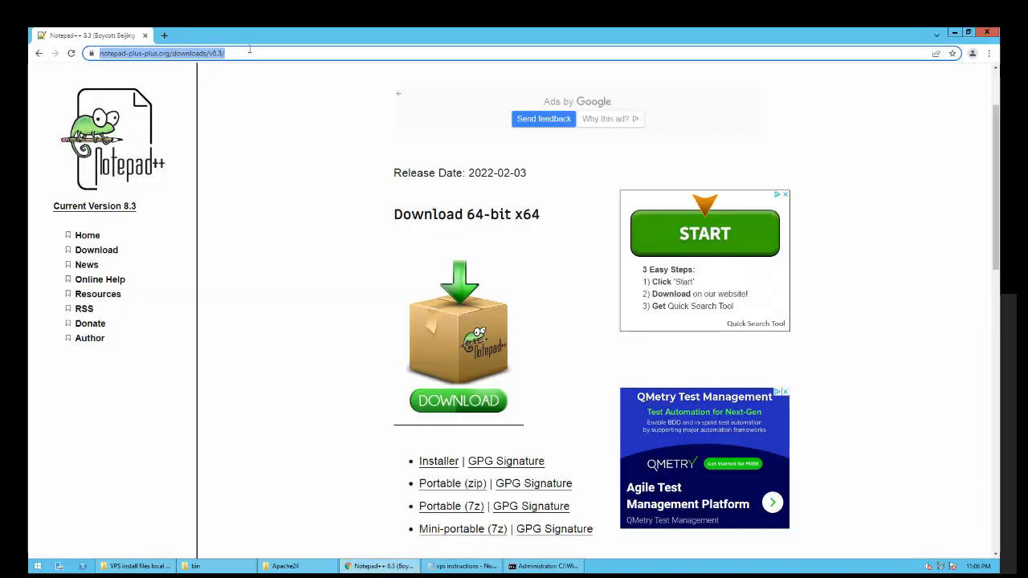
- Load localhost in Chrome to show Apache's 'It works!' page, then minimize the browser
left_click(252, 51)
left_click_drag(257, 53, 62, 50)
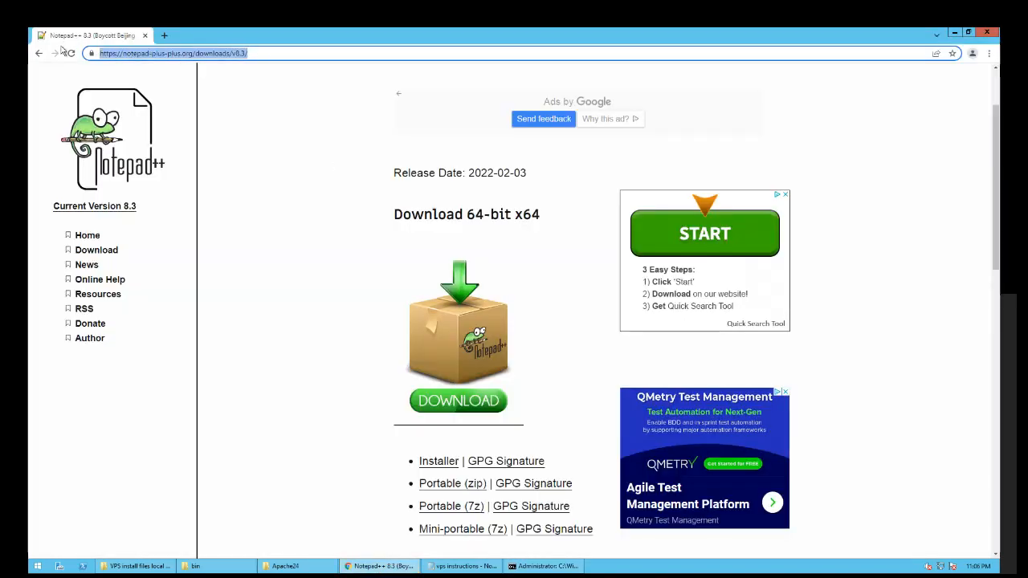
key("BackSpace")
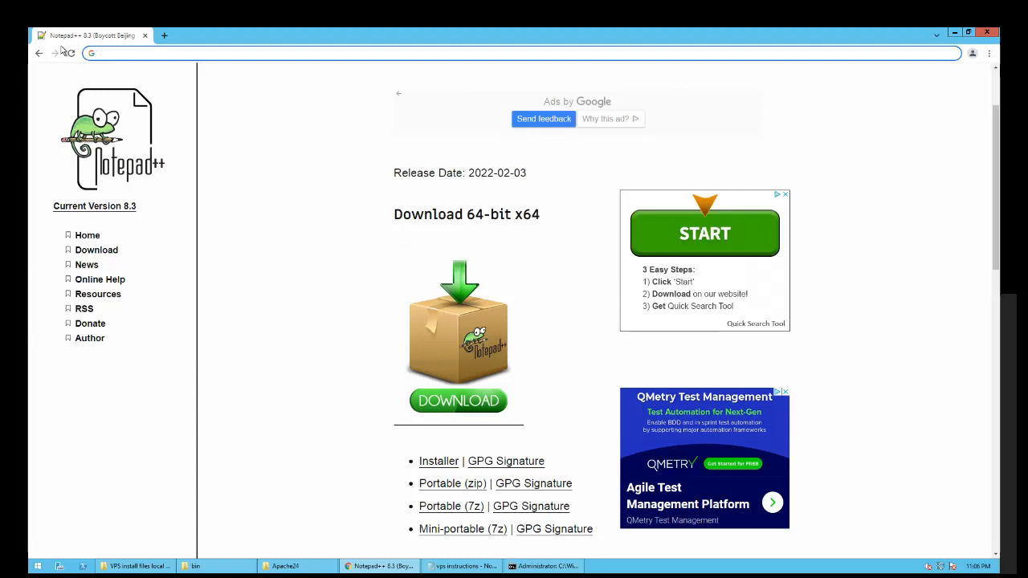
type("lcoalho")
key("BackSpace")
key("BackSpace")
key("BackSpace")
key("BackSpace")
key("BackSpace")
key("BackSpace")
key("BackSpace")
type("locl")
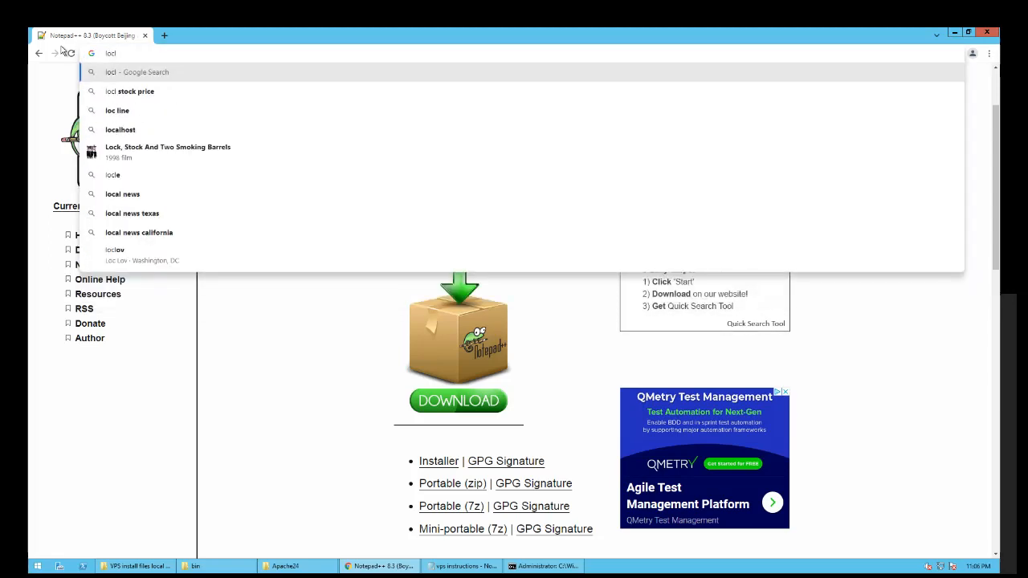
key("BackSpace")
type("alhost")
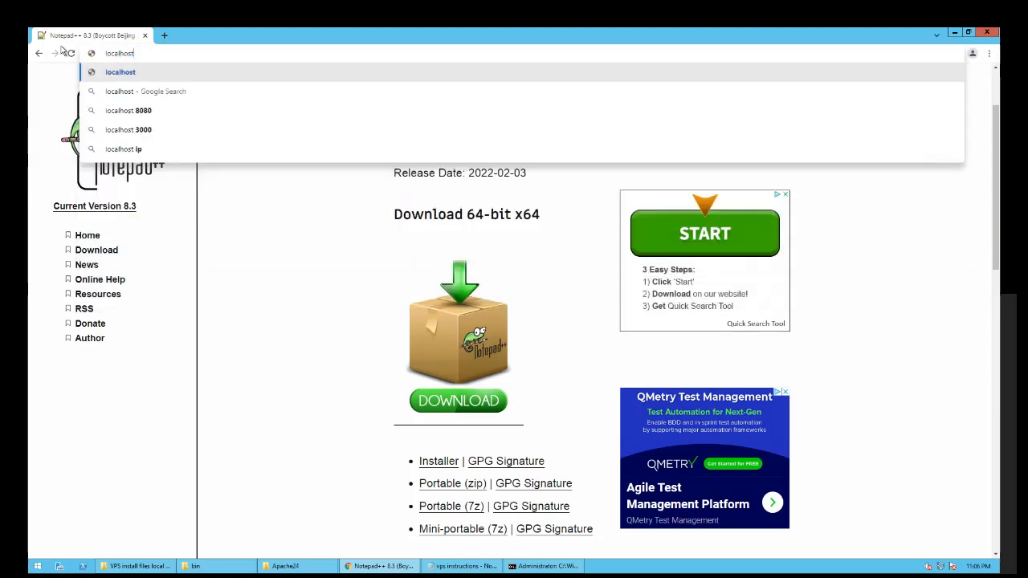
key("Return")
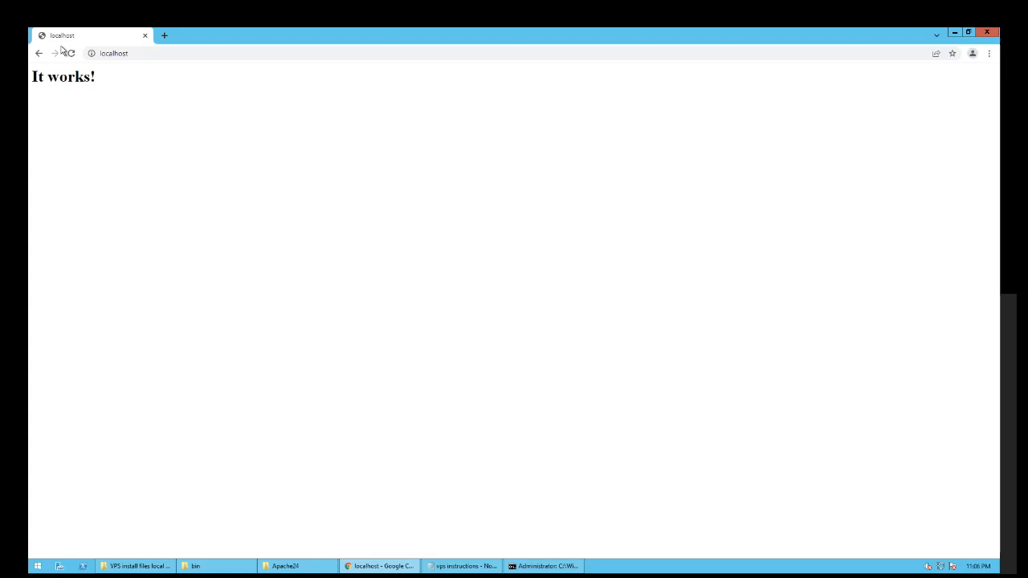
left_click(954, 32)
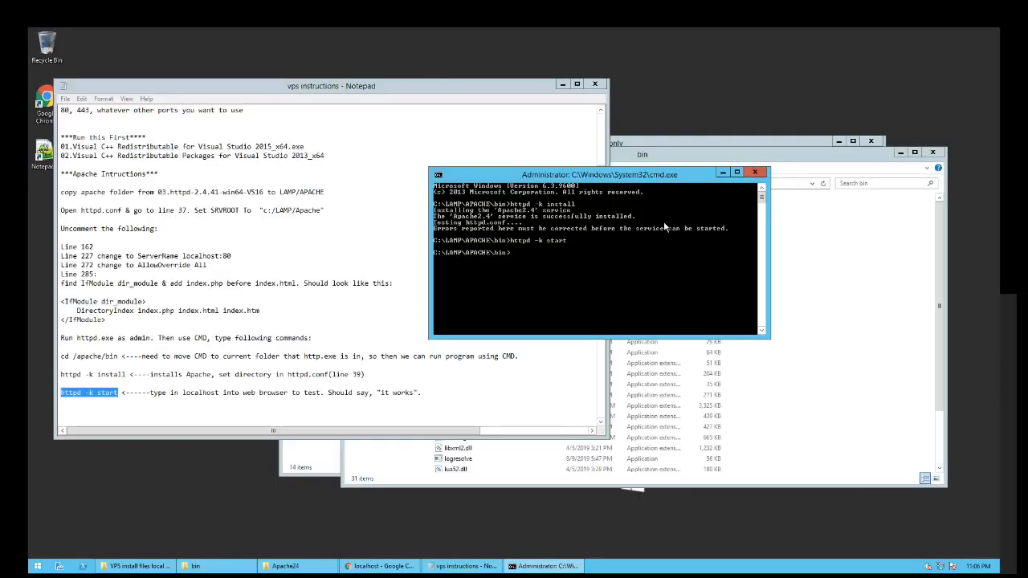
- Minimize the Command Prompt and highlight the PHP archive name in the instruction notes
left_click_drag(562, 174, 588, 204)
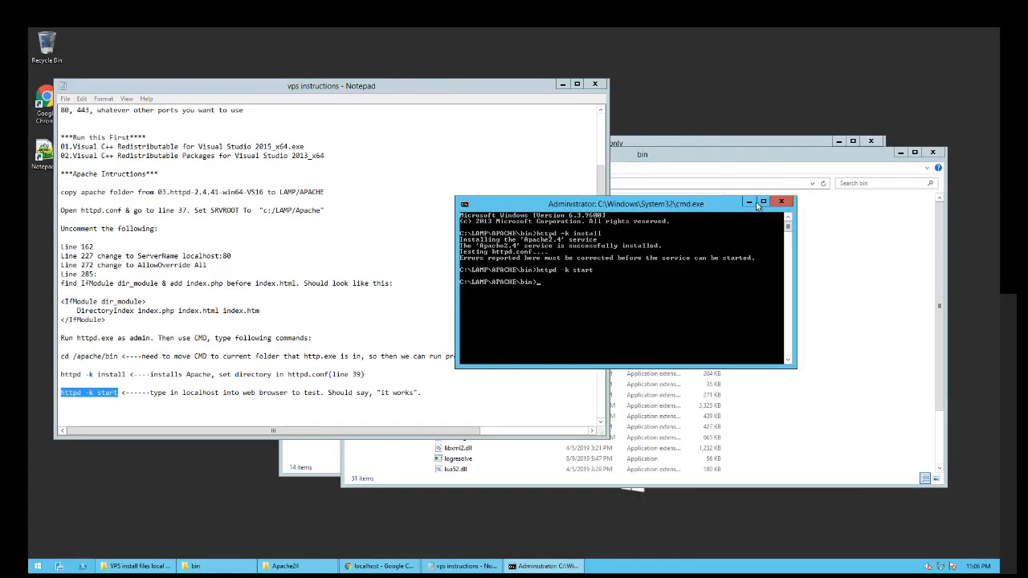
left_click(752, 202)
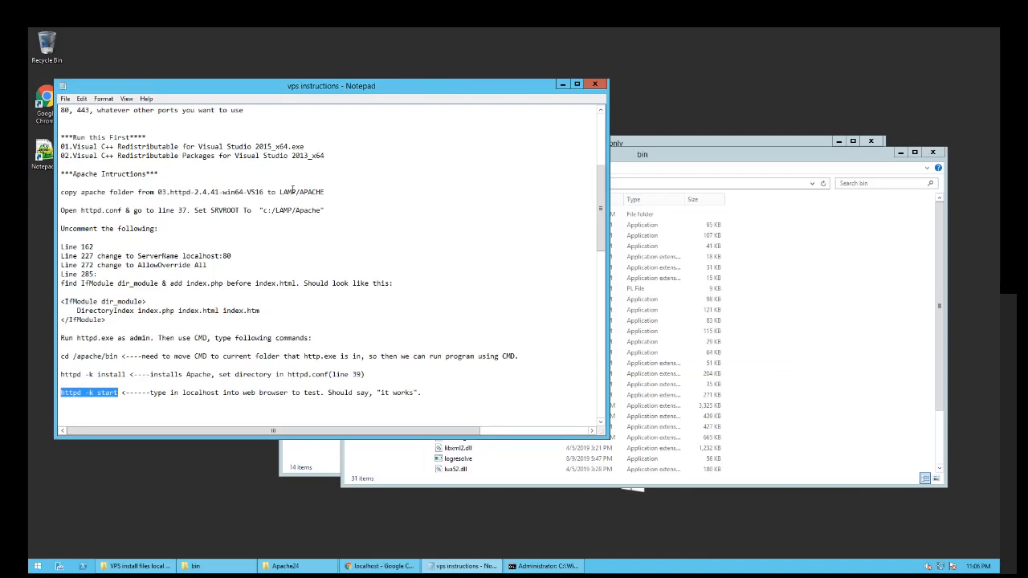
left_click(435, 392)
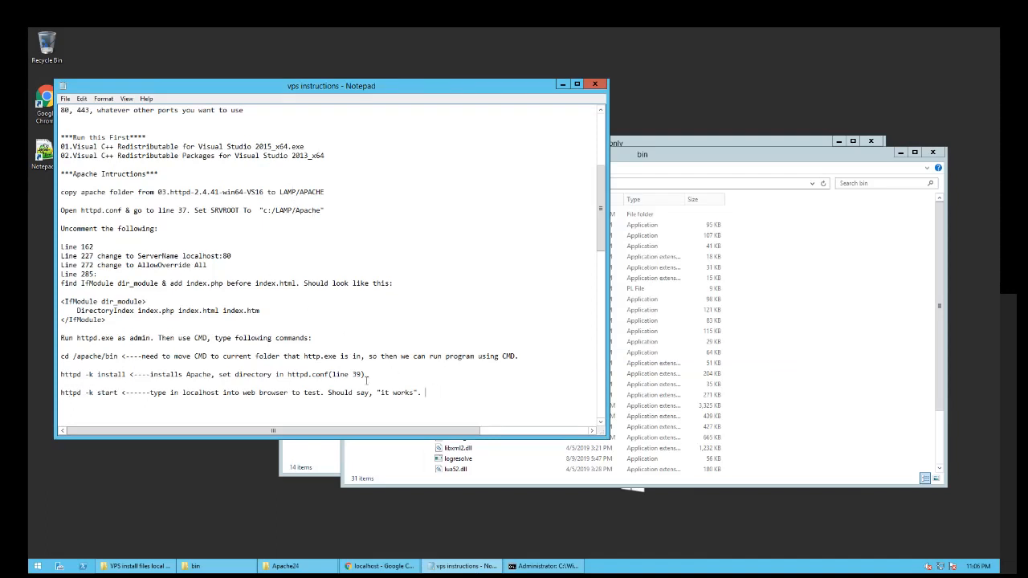
scroll(199, 347, "down", 6)
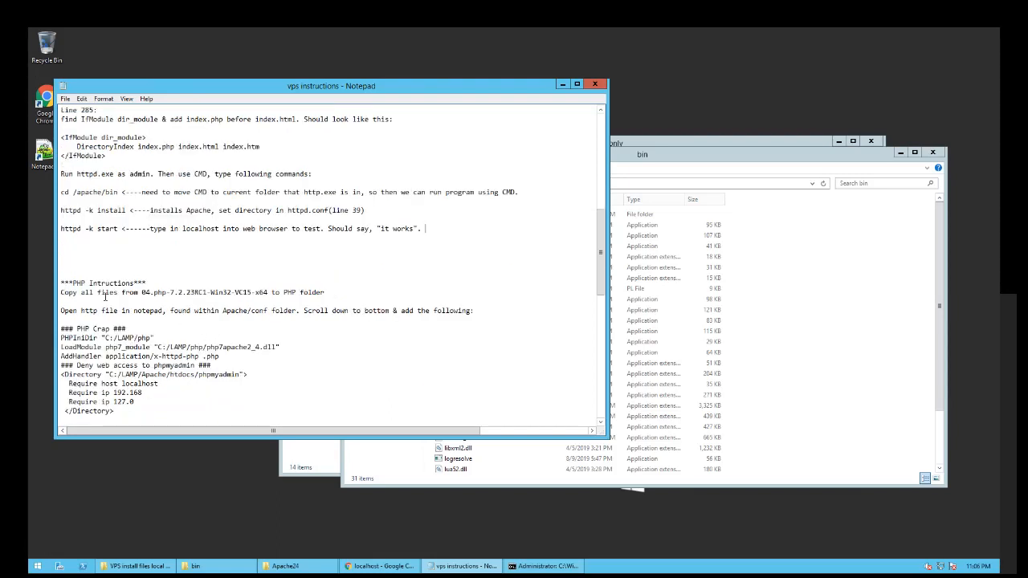
left_click_drag(145, 293, 251, 294)
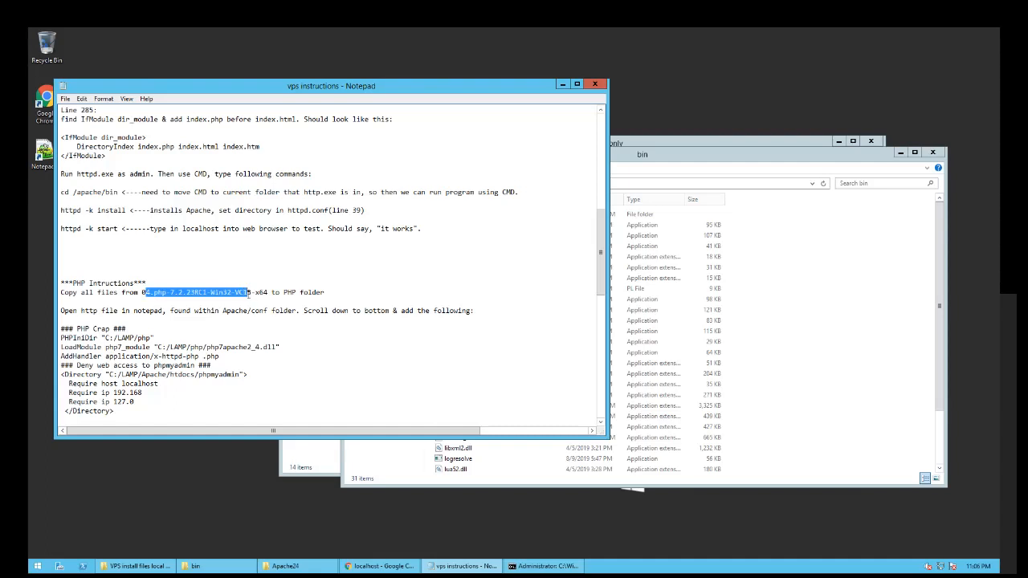
- Navigate the second Explorer window to the empty C:\LAMP\PHP folder
left_click(845, 314)
left_click(540, 183)
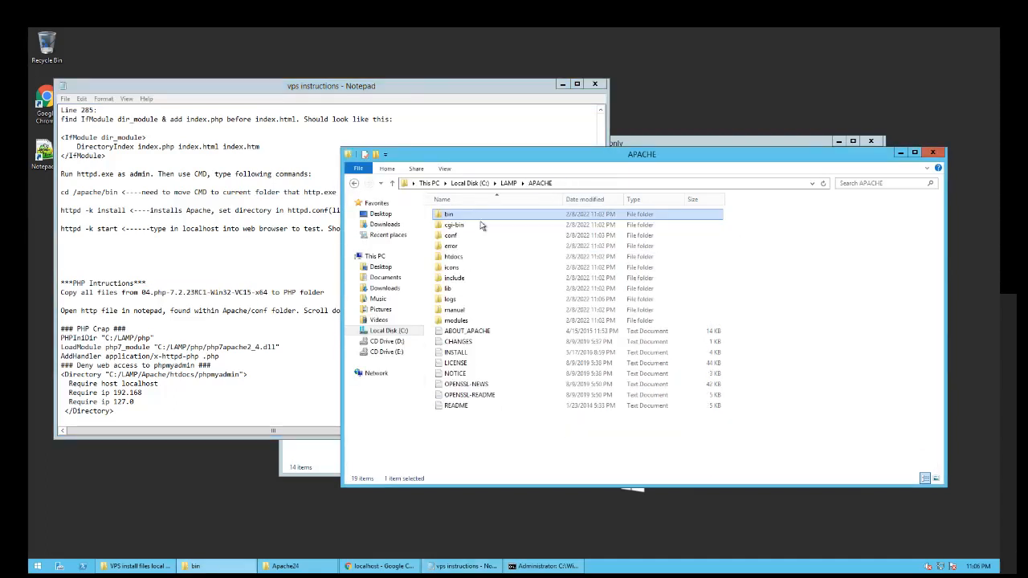
left_click(509, 183)
double_click(450, 224)
- Extract the 04.php-7.2.23RC1-Win32-VC15-x64 zip into its suggested destination folder
left_click(667, 143)
left_click_drag(668, 143, 685, 146)
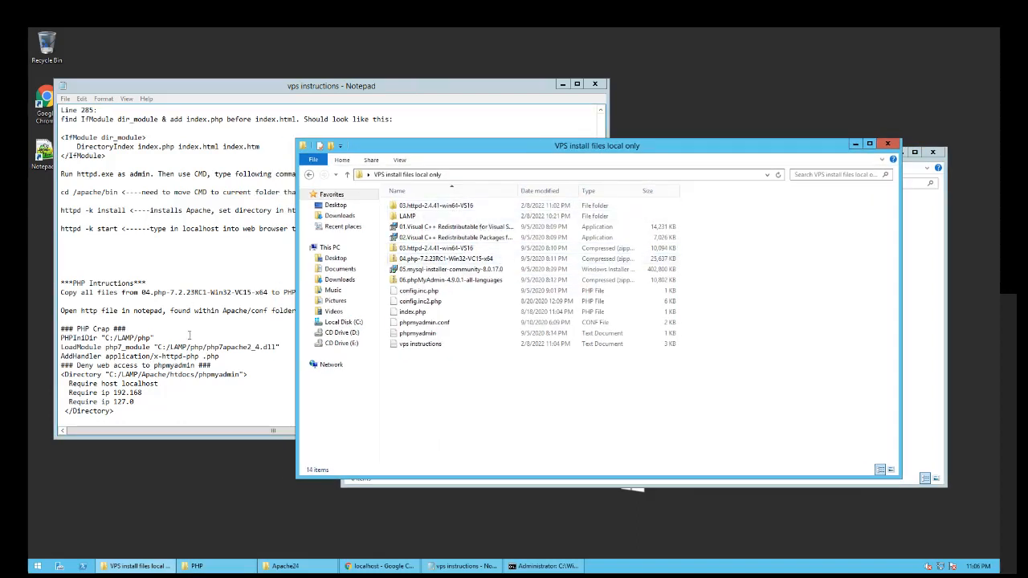
right_click(406, 259)
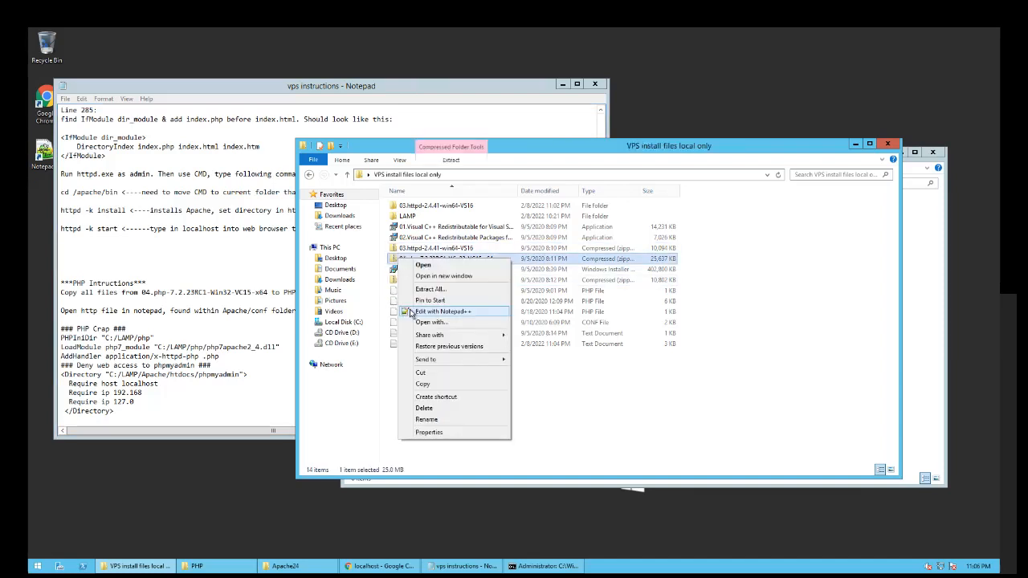
left_click(413, 292)
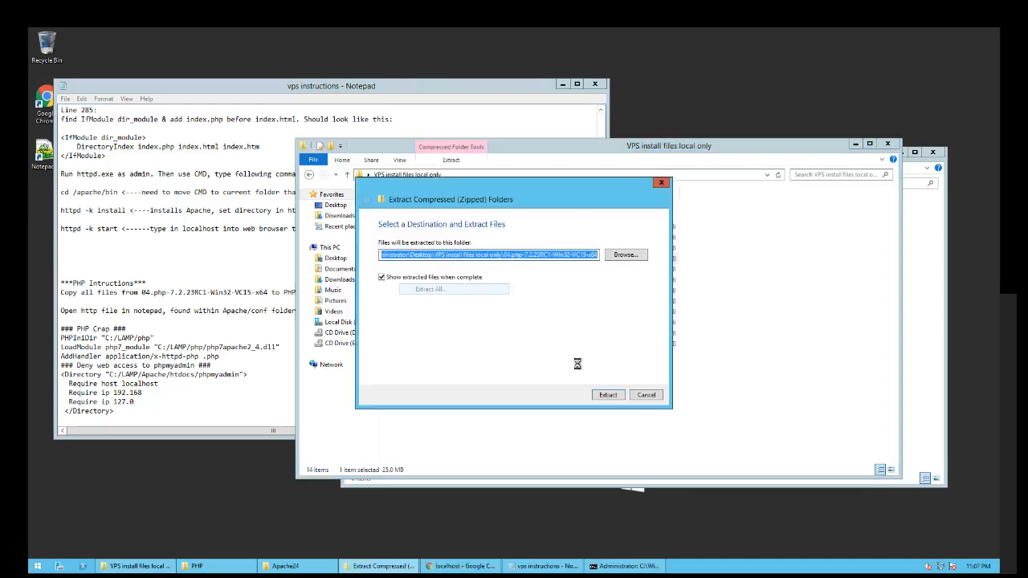
left_click(616, 398)
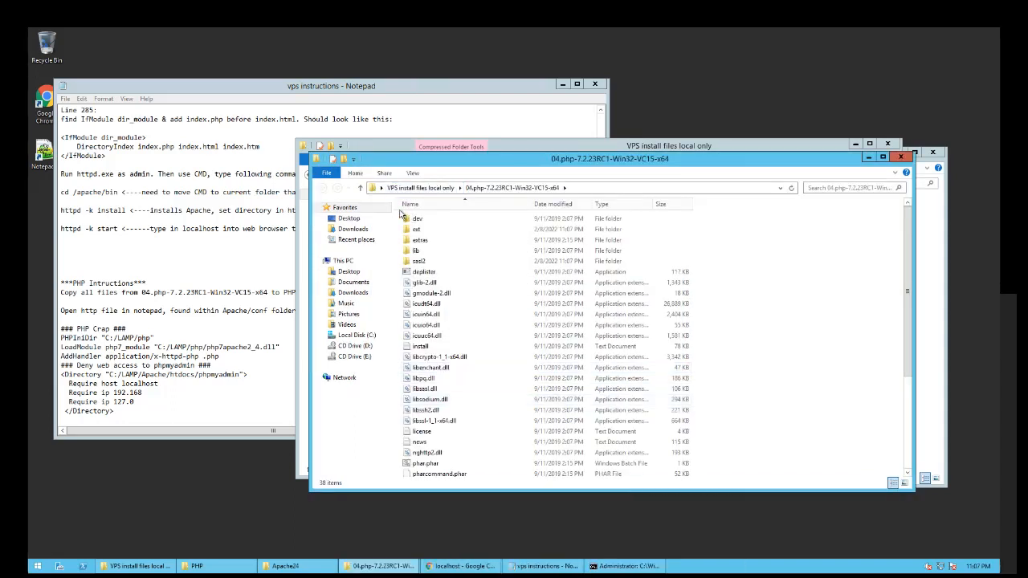
- Copy all 38 extracted PHP files and paste them into C:\LAMP\PHP
left_click_drag(400, 215, 634, 498)
right_click(495, 388)
key("Return")
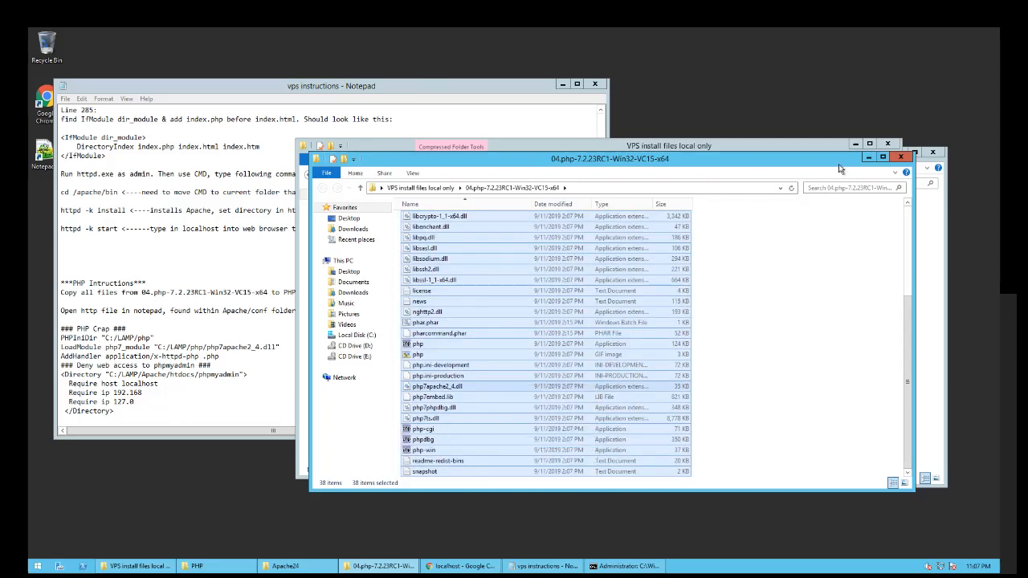
left_click(869, 157)
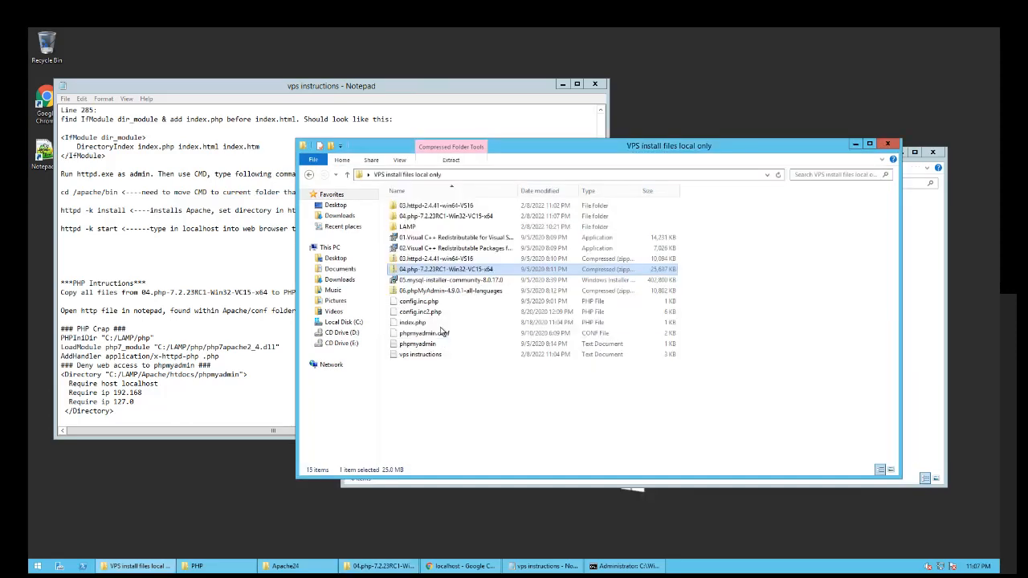
left_click(855, 144)
right_click(520, 294)
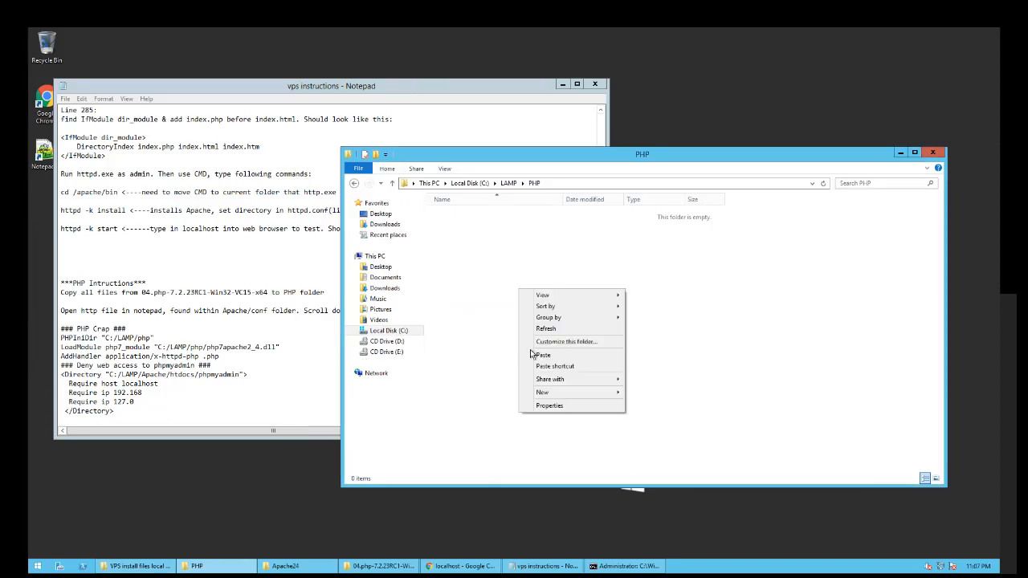
left_click(585, 356)
left_click(798, 306)
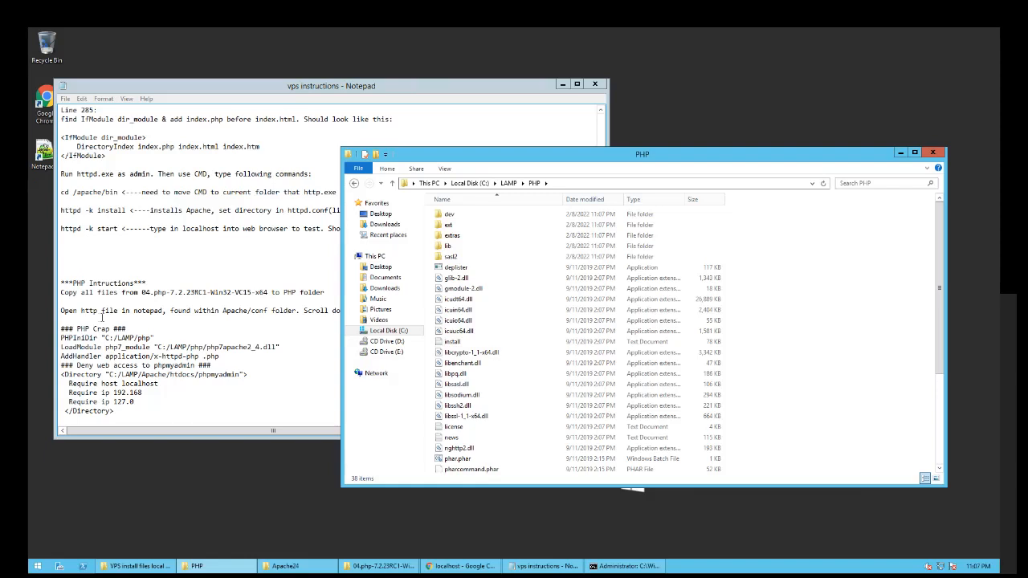
left_click(266, 307)
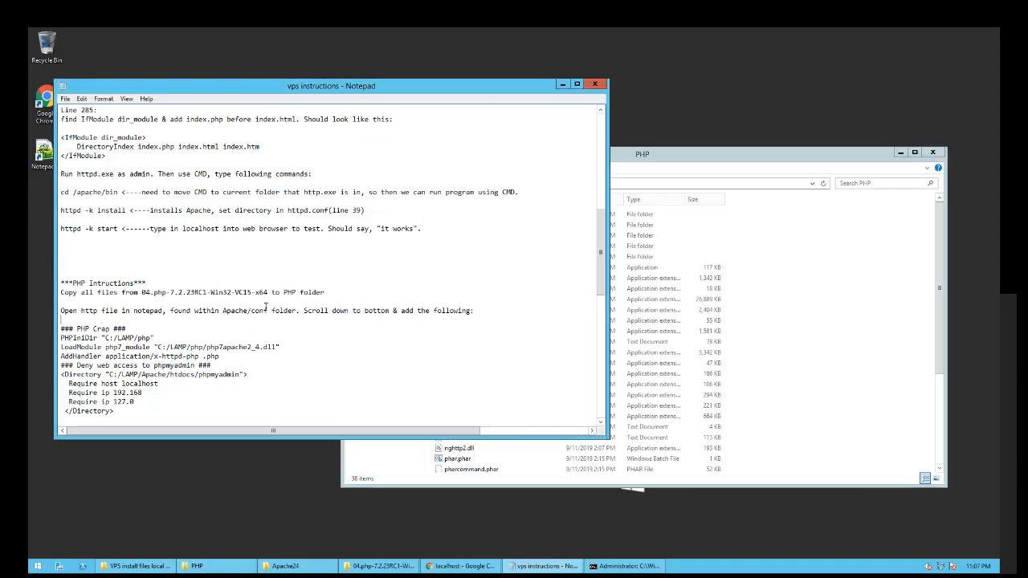
- Go to C:\LAMP\APACHE\conf and open httpd.conf with Notepad++
left_click(271, 310)
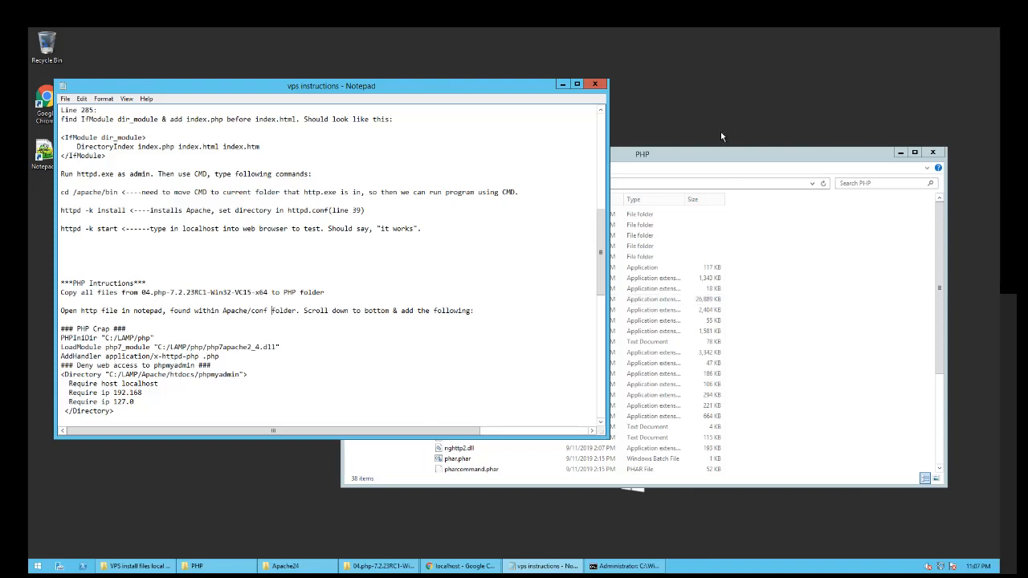
left_click(718, 157)
left_click(509, 183)
left_click(450, 219)
double_click(450, 218)
double_click(450, 237)
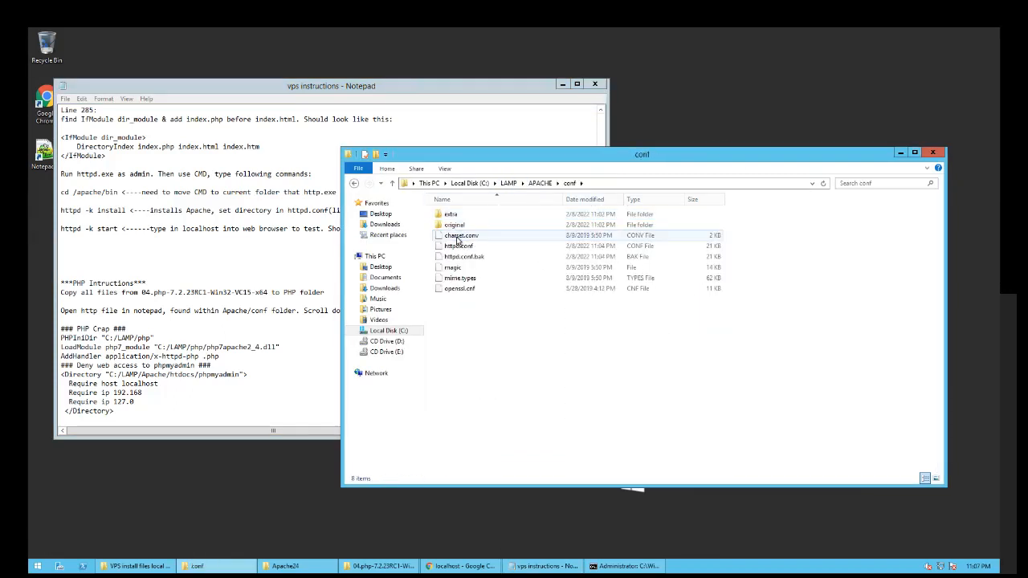
right_click(457, 247)
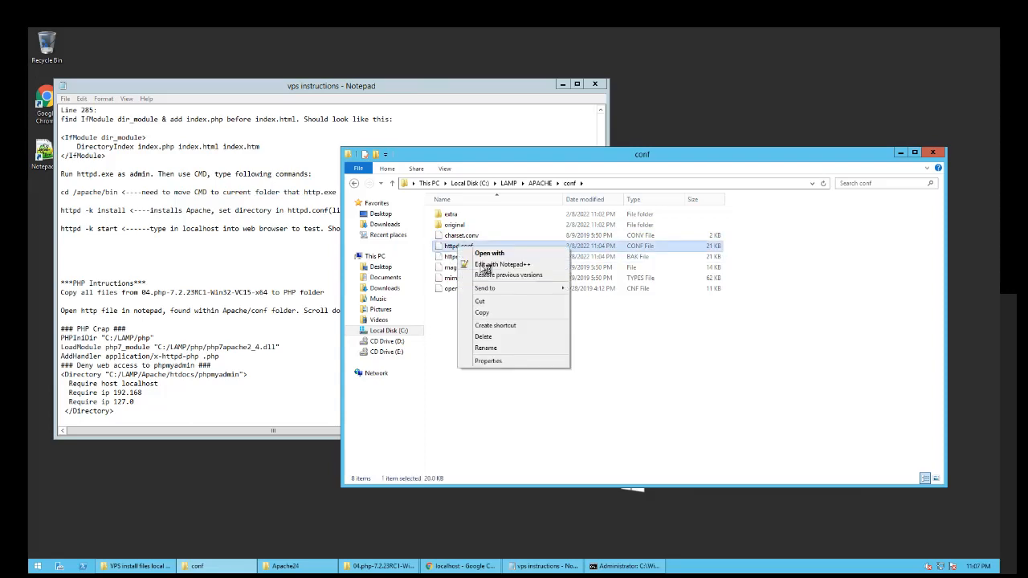
left_click(490, 265)
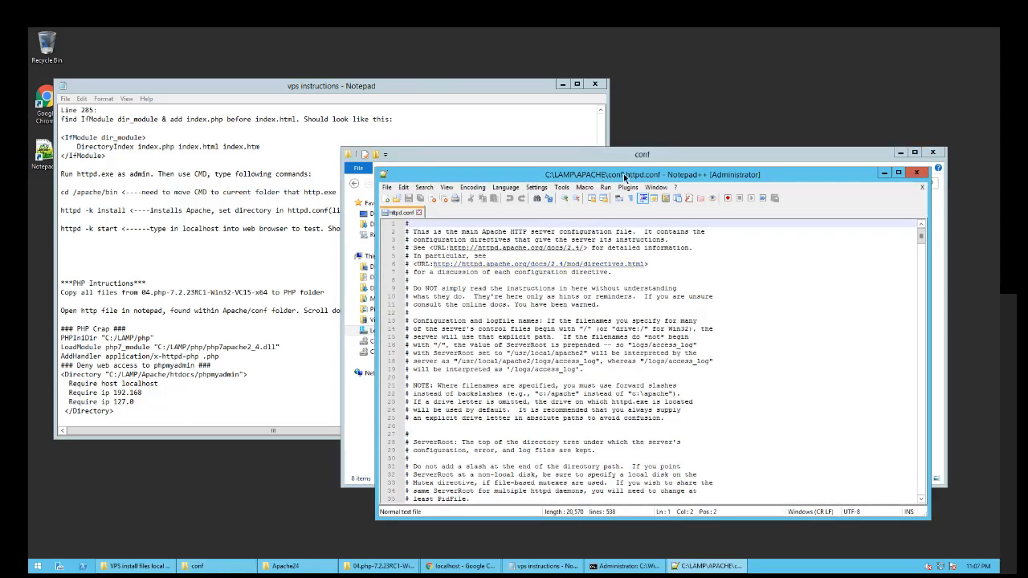
- Take the PHP Crap block from the instructions and maximize httpd.conf, scrolled to its end
left_click_drag(604, 174, 626, 177)
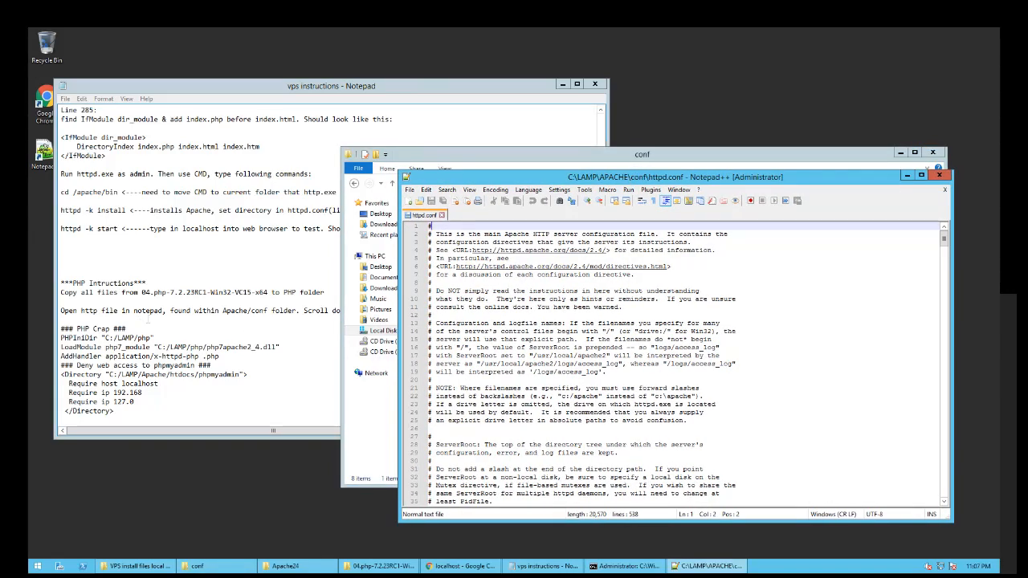
left_click(148, 320)
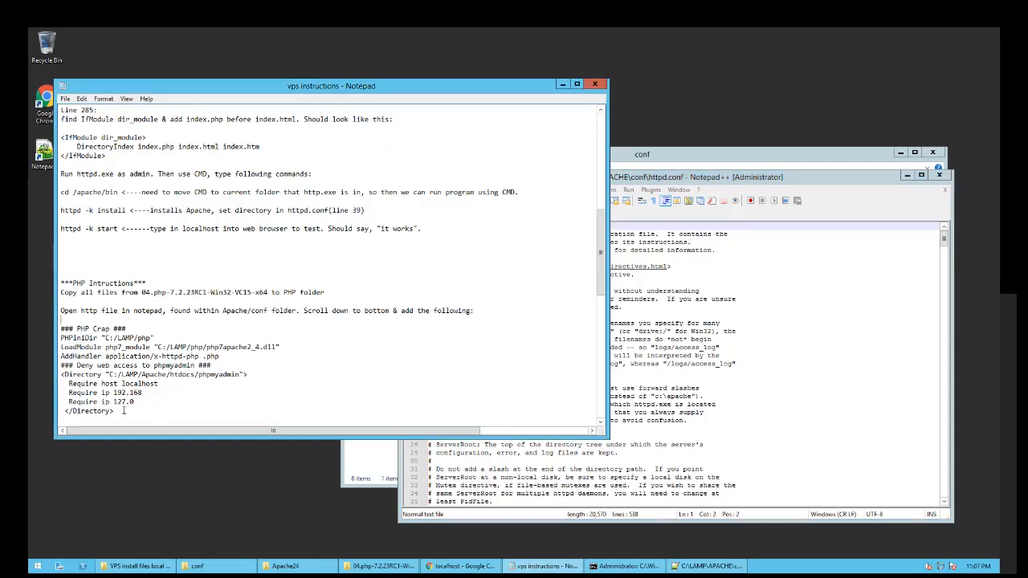
left_click_drag(114, 410, 59, 338)
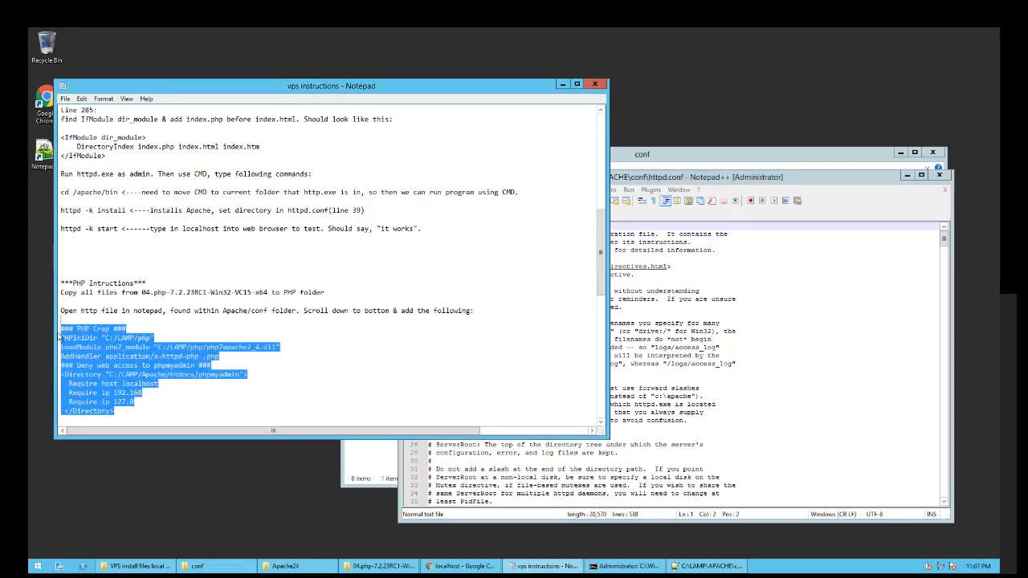
left_click(261, 345)
left_click_drag(904, 182, 869, 164)
left_click(887, 156)
left_click_drag(993, 169, 984, 517)
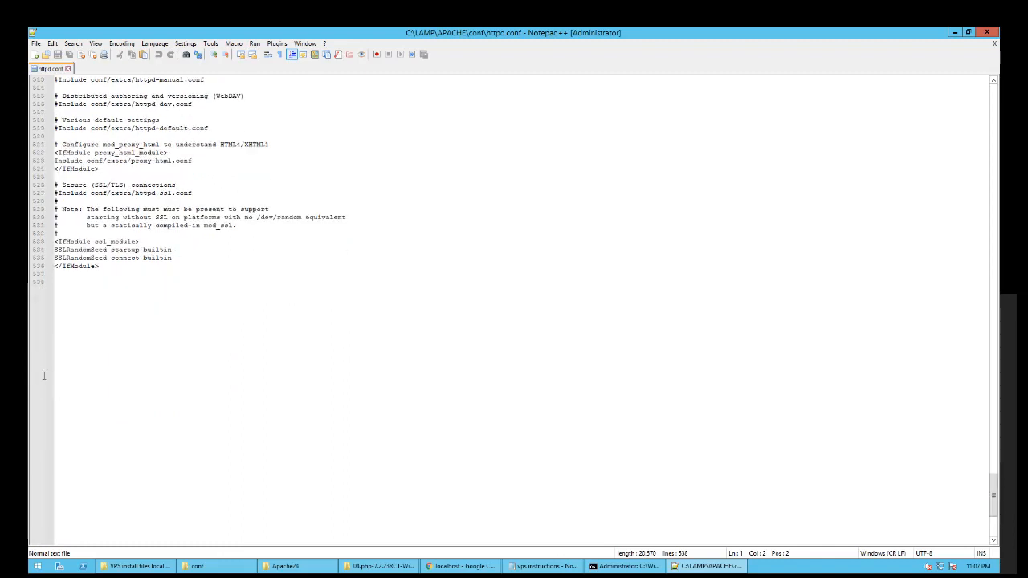
- Paste the PHP block at the end of httpd.conf, remove the blank line above, and save
left_click(75, 278)
key("ctrl+v")
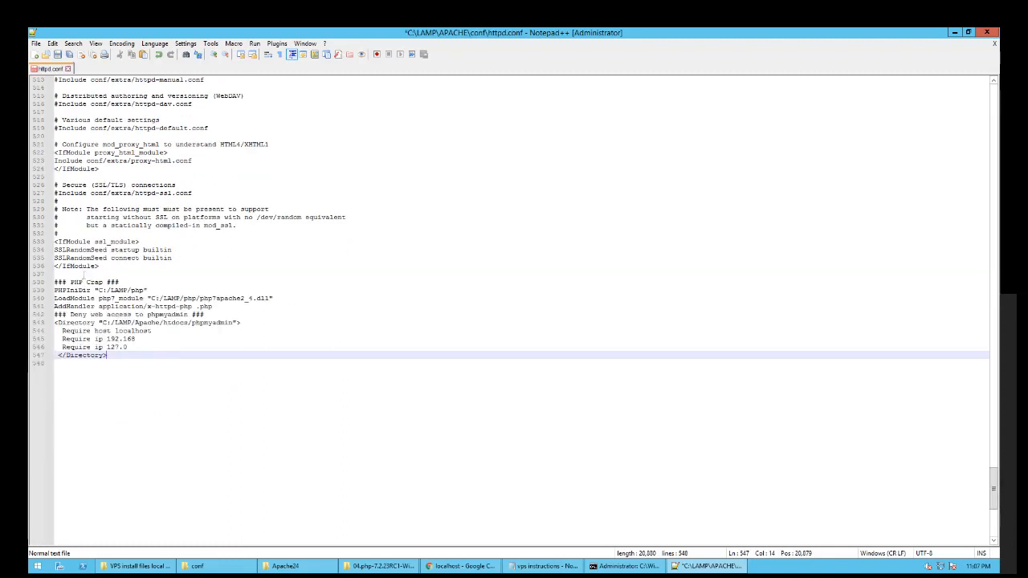
left_click(84, 275)
key("BackSpace")
key("ctrl+s")
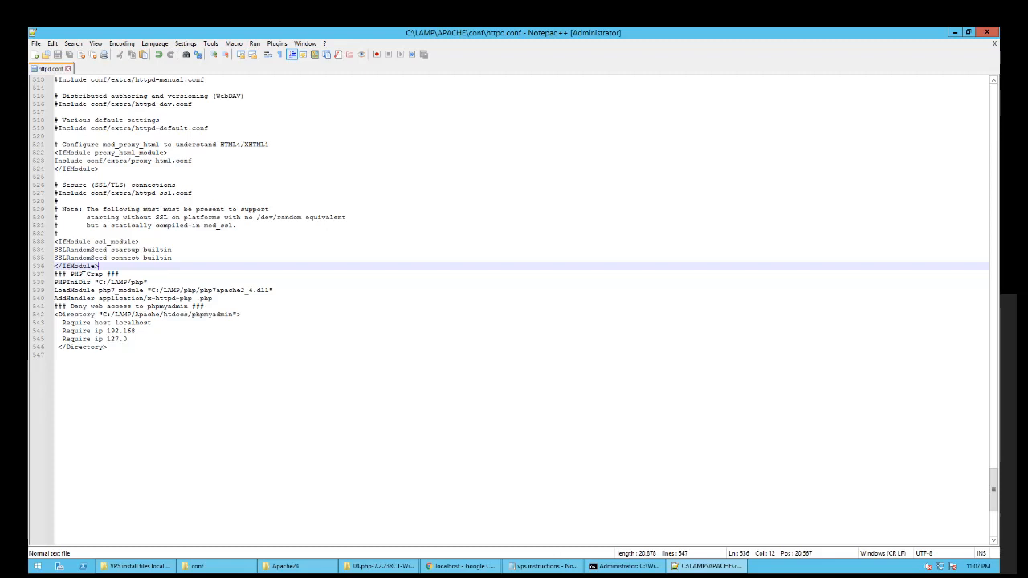
- Review the phpmyadmin Directory block's localhost, 127.0 and 192.168 Require lines
left_click(149, 337)
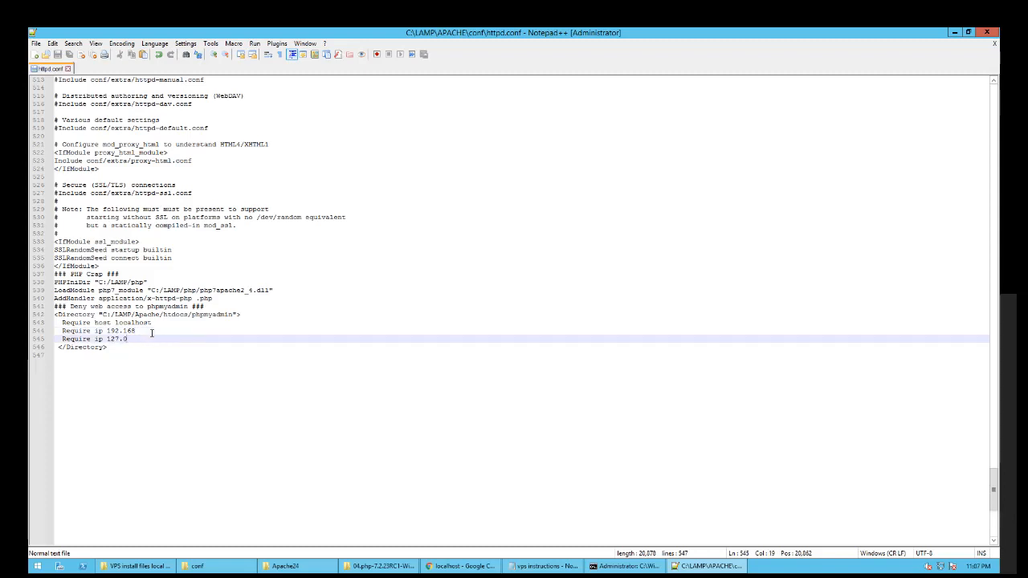
left_click(151, 331)
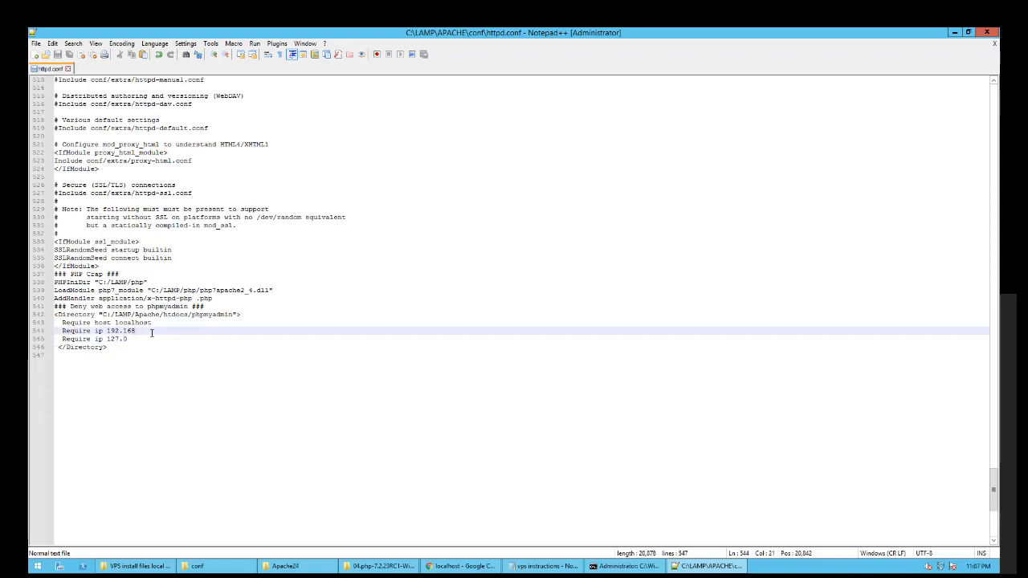
left_click_drag(116, 350, 54, 315)
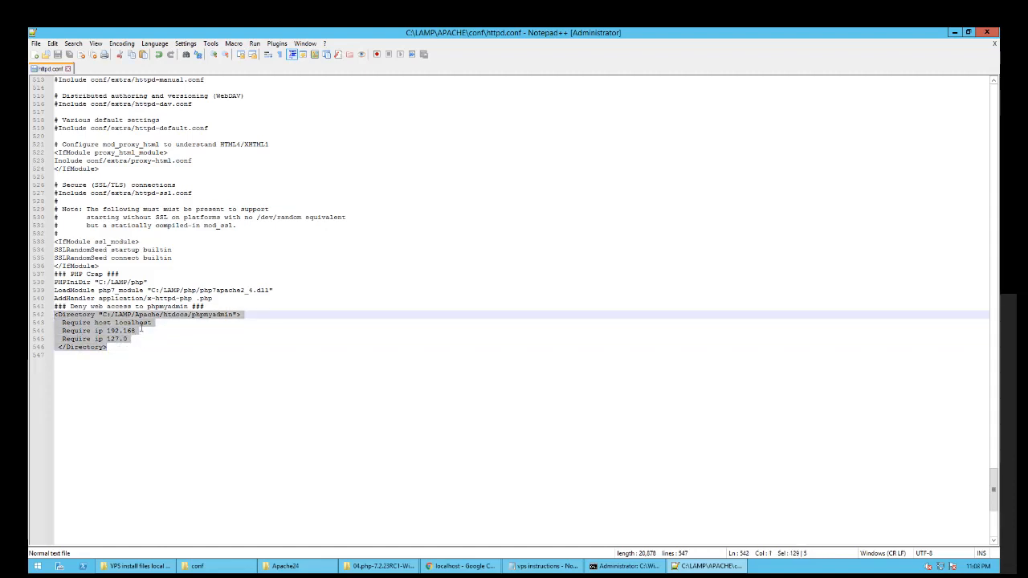
left_click(142, 330)
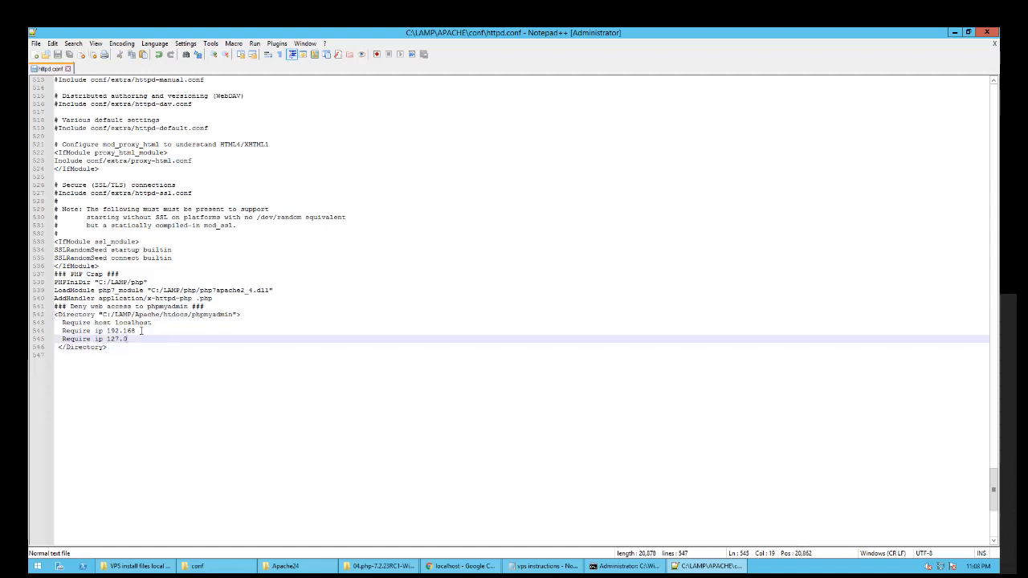
left_click(229, 316)
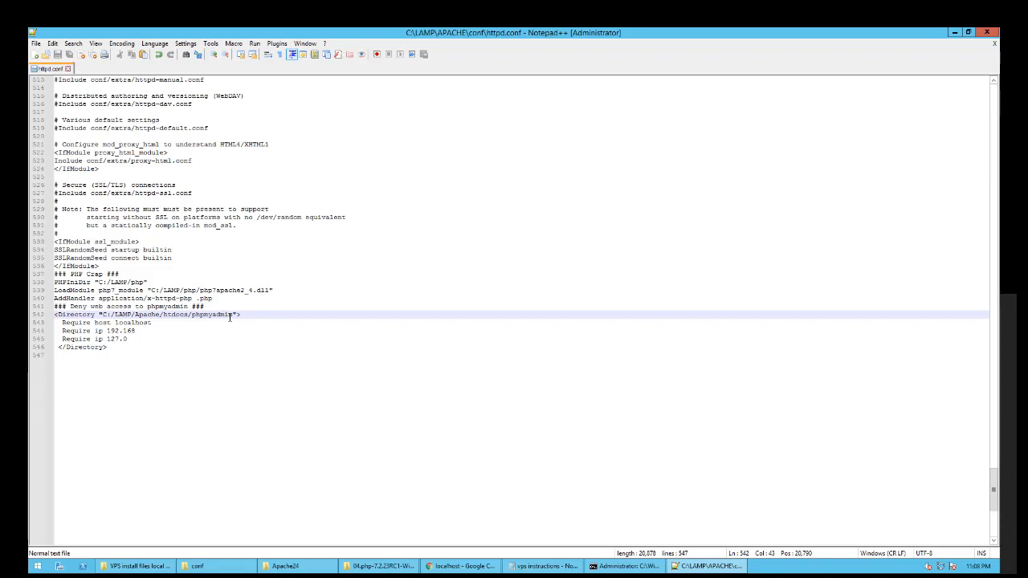
left_click(140, 337)
left_click_drag(140, 331, 55, 322)
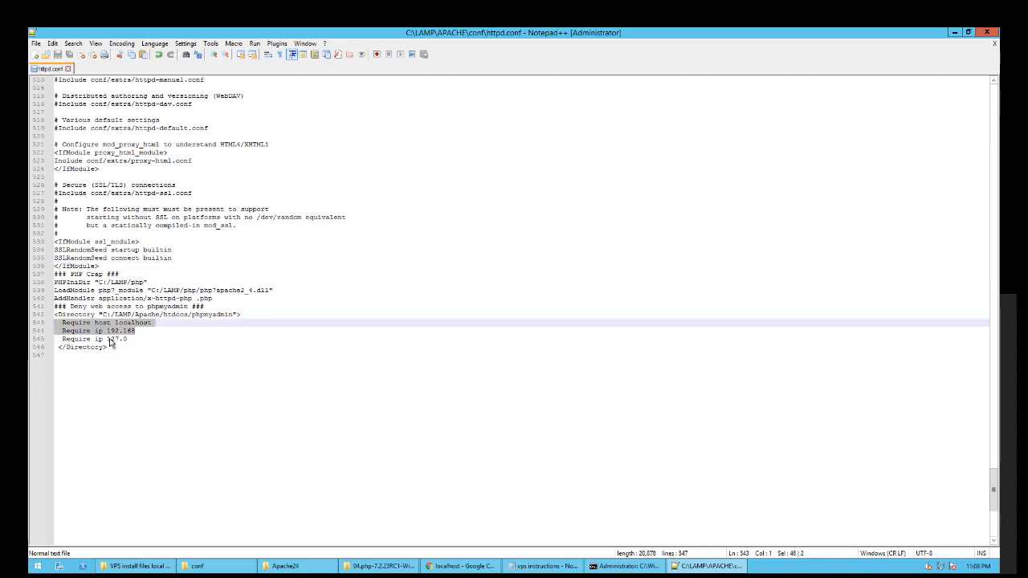
left_click(141, 332)
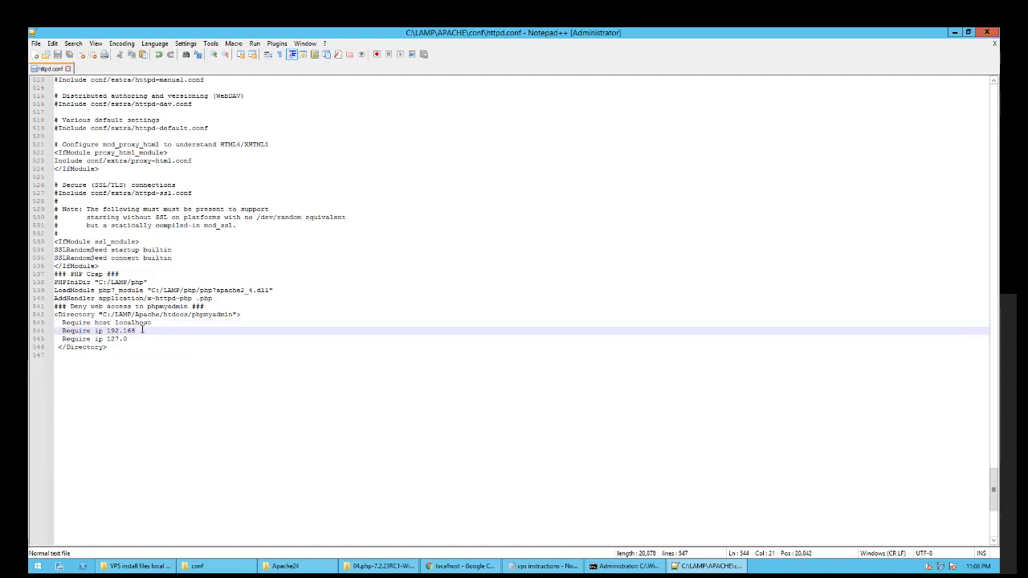
- Replace the 192.168 address in the phpmyadmin Require ip line with the server's IP
key("shift+Left")
key("shift+Left")
key("shift+Left")
key("shift+Left")
left_click_drag(108, 331, 138, 332)
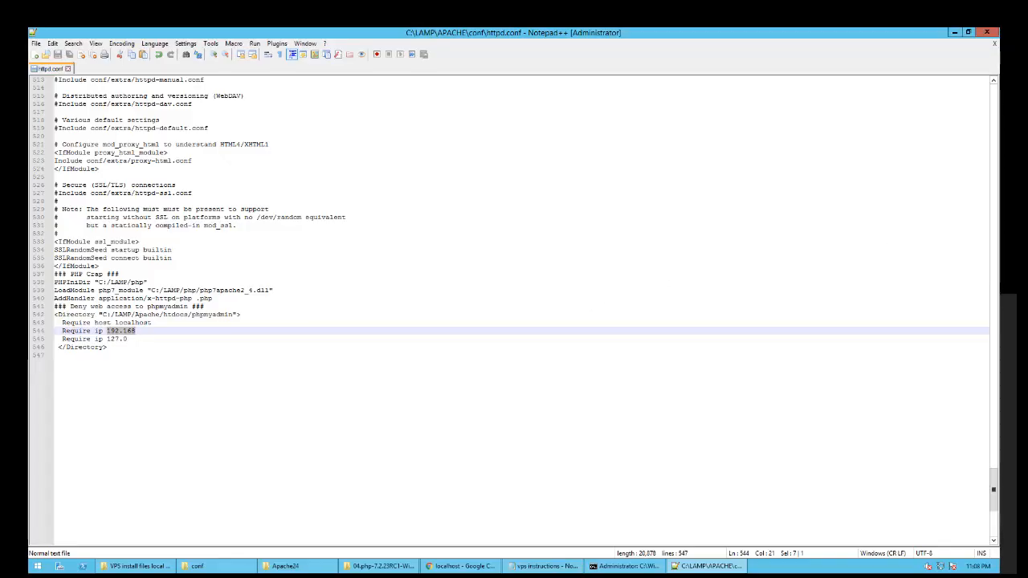
type("207.45.82.102")
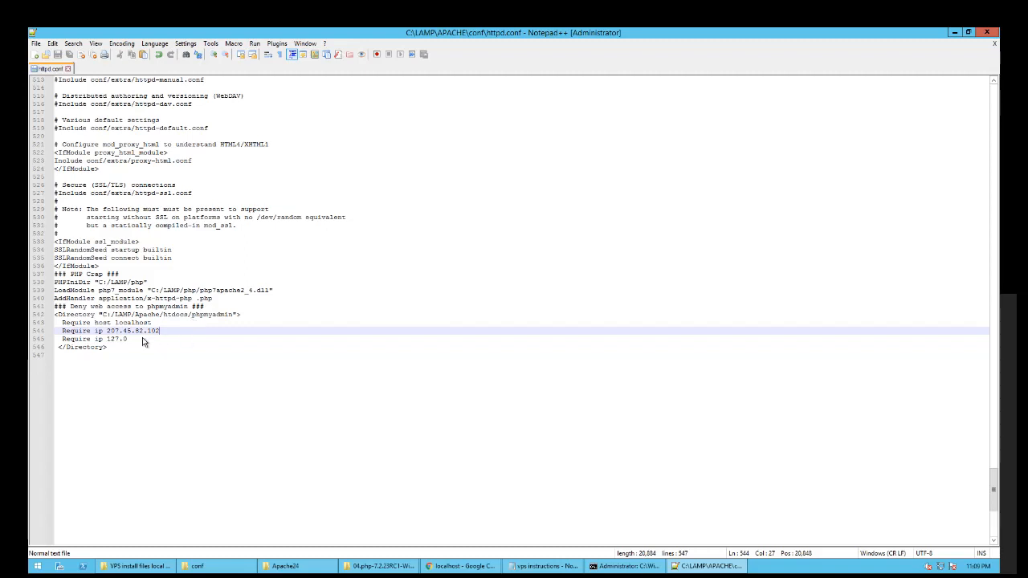
key("Down")
key("shift+Left")
key("shift+Left")
key("shift+Left")
key("shift+Left")
key("shift+Left")
key("shift+Left")
key("shift+Left")
key("shift+Left")
key("shift+Left")
key("shift+Left")
key("shift+Left")
key("shift+Left")
key("shift+Left")
key("shift+Left")
key("shift+Left")
key("shift+Left")
key("ctrl+c")
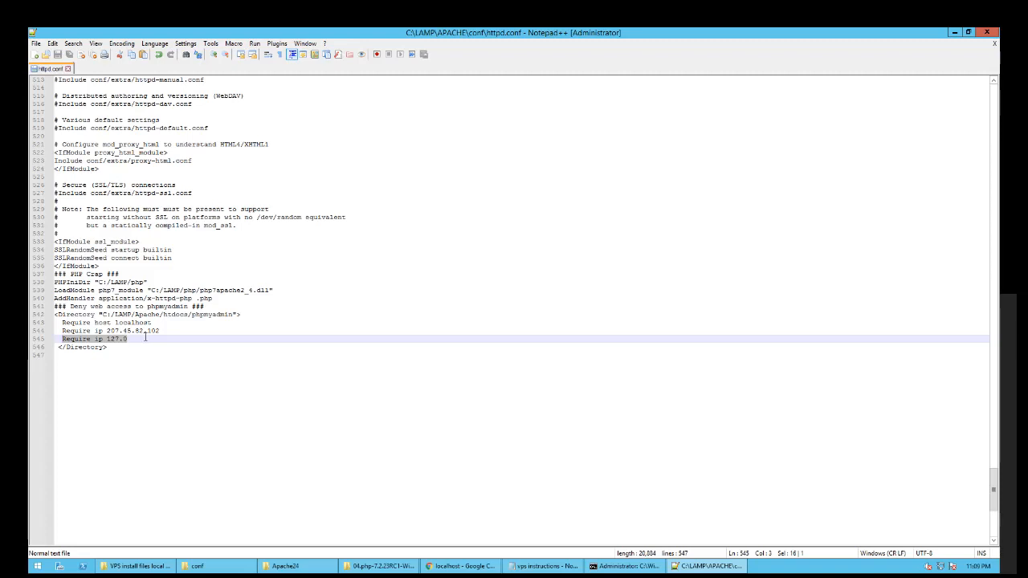
left_click(145, 338)
- Add an extra Require ip line, delete it again, and save httpd.conf
key("Return")
key("ctrl+v")
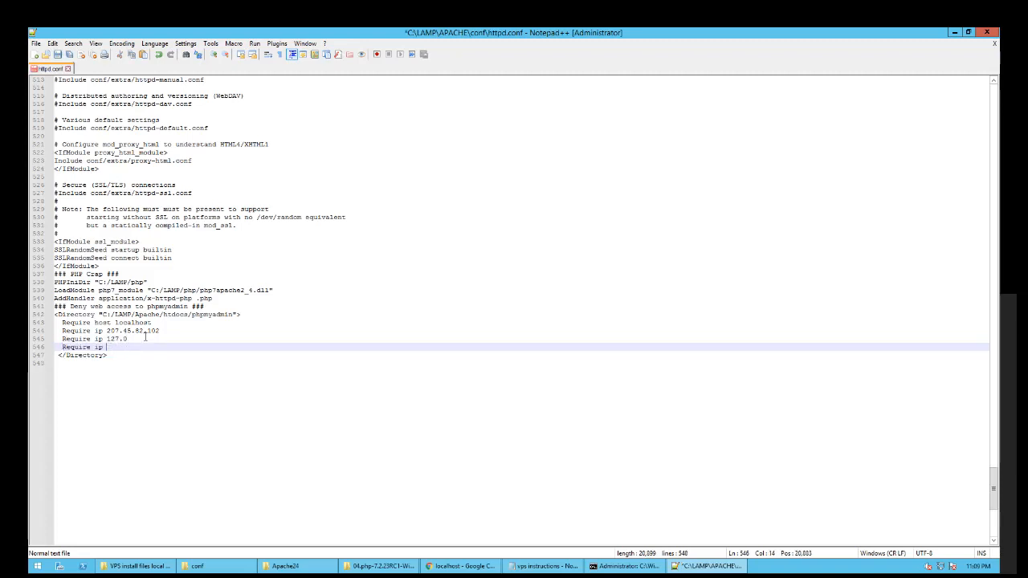
left_click_drag(108, 347, 44, 349)
key("BackSpace")
key("BackSpace")
key("ctrl+s")
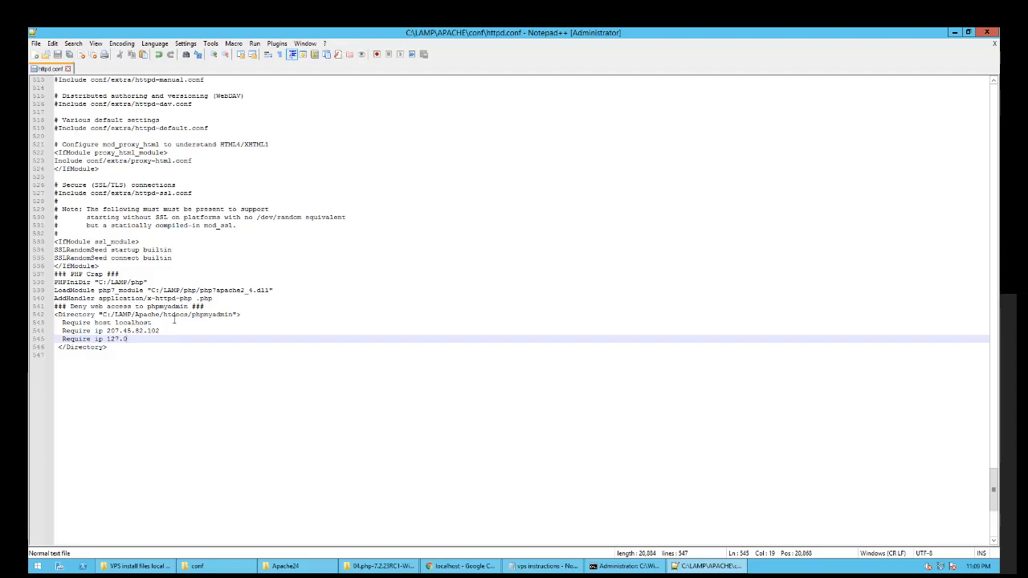
- Delete the server-IP Require line, keeping localhost and 127.0, then save and close httpd.conf
left_click_drag(162, 331, 29, 338)
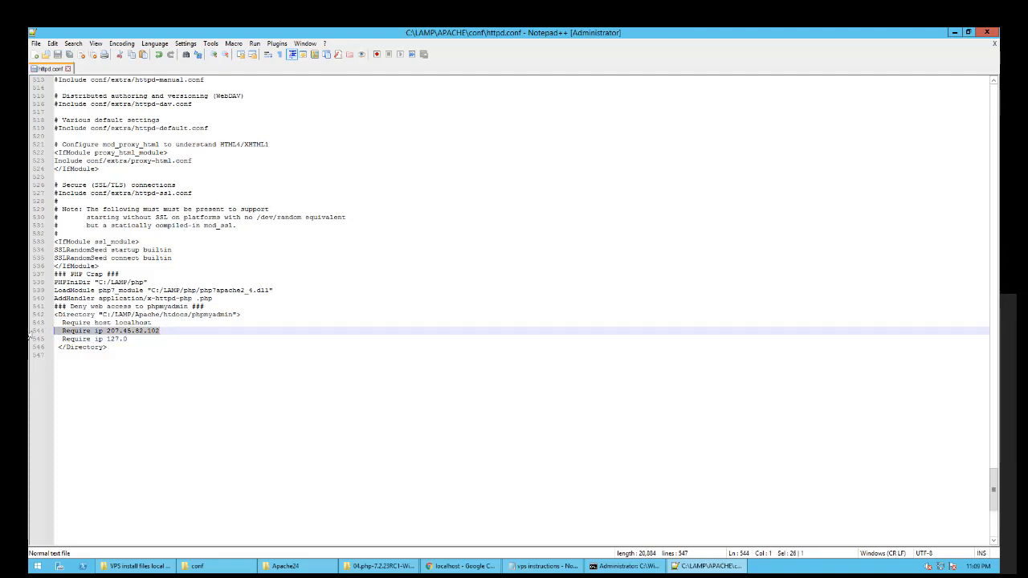
key("BackSpace")
key("BackSpace")
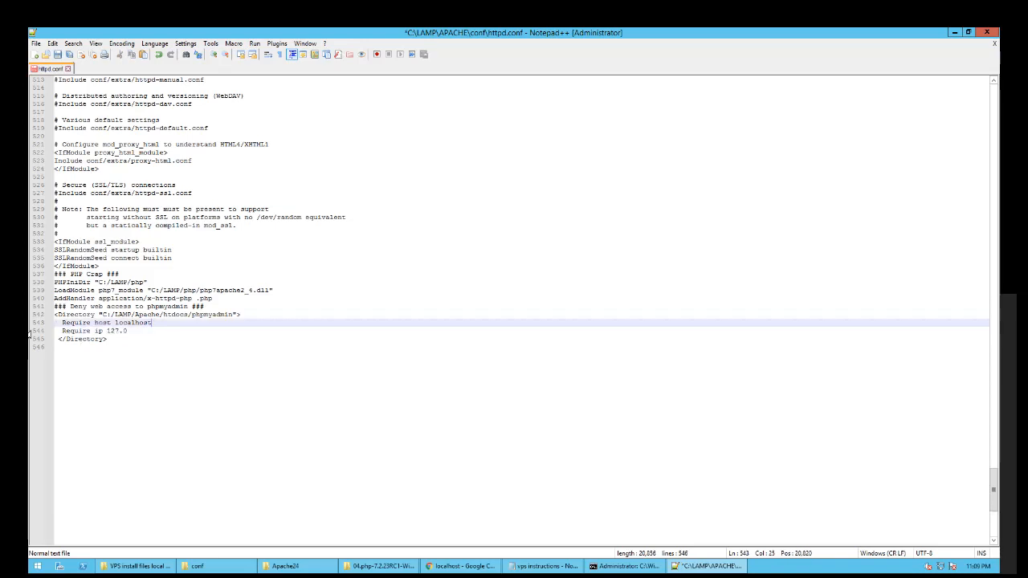
left_click(130, 331)
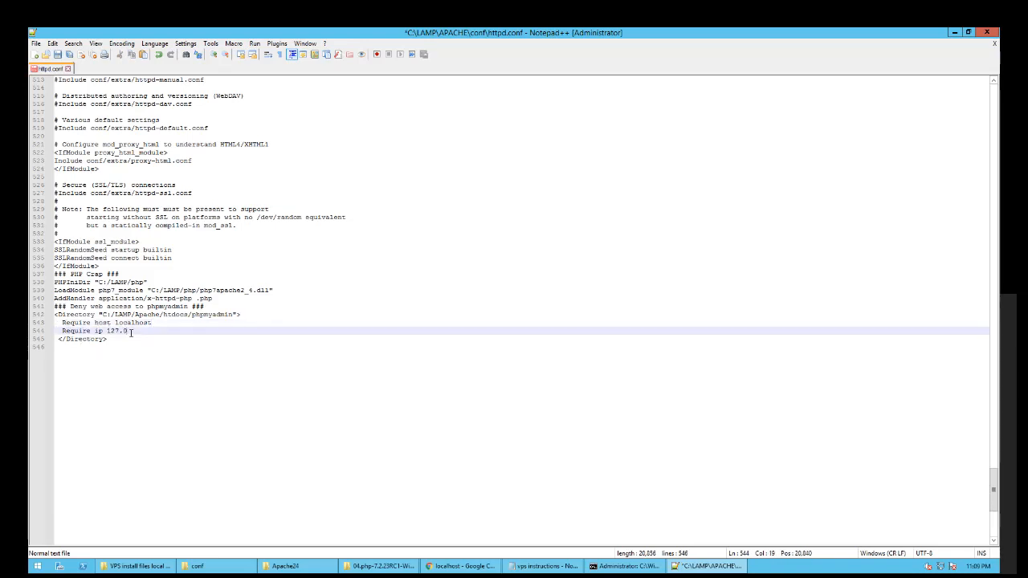
key("ctrl+s")
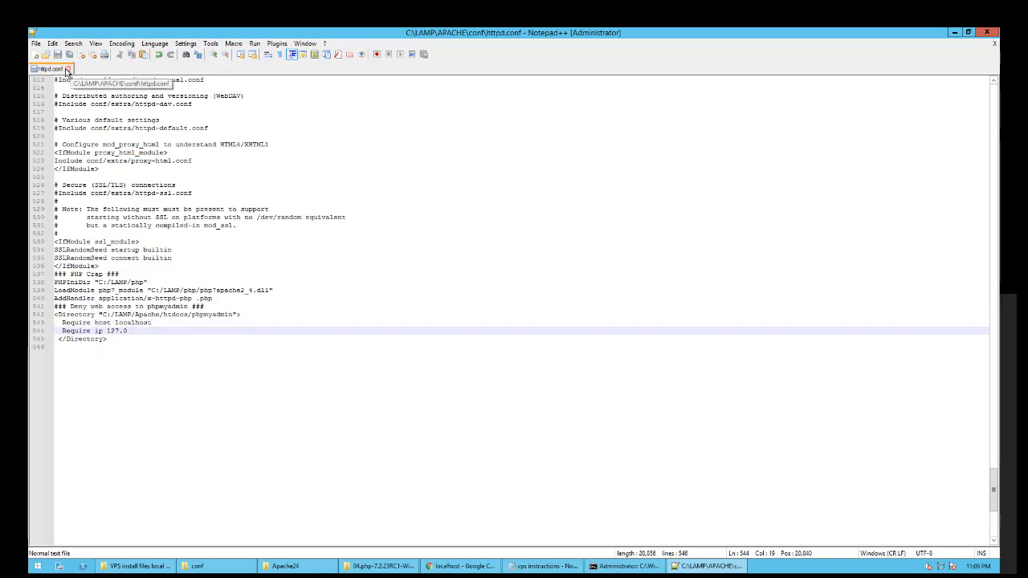
left_click(69, 69)
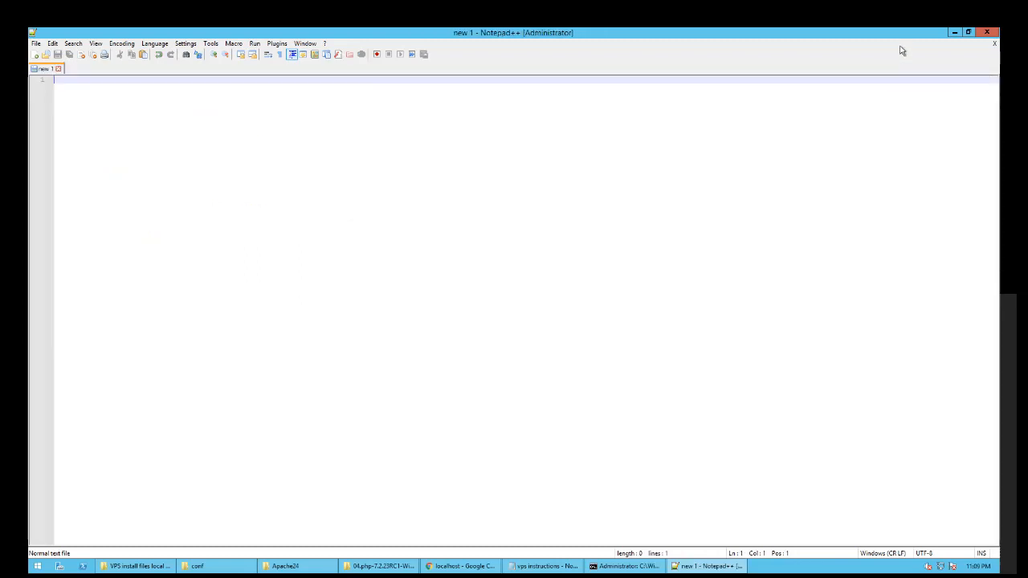
- Close Notepad++ and browse C:\LAMP\PHP's 38 items, including php.ini-development and php.ini-production
left_click(987, 33)
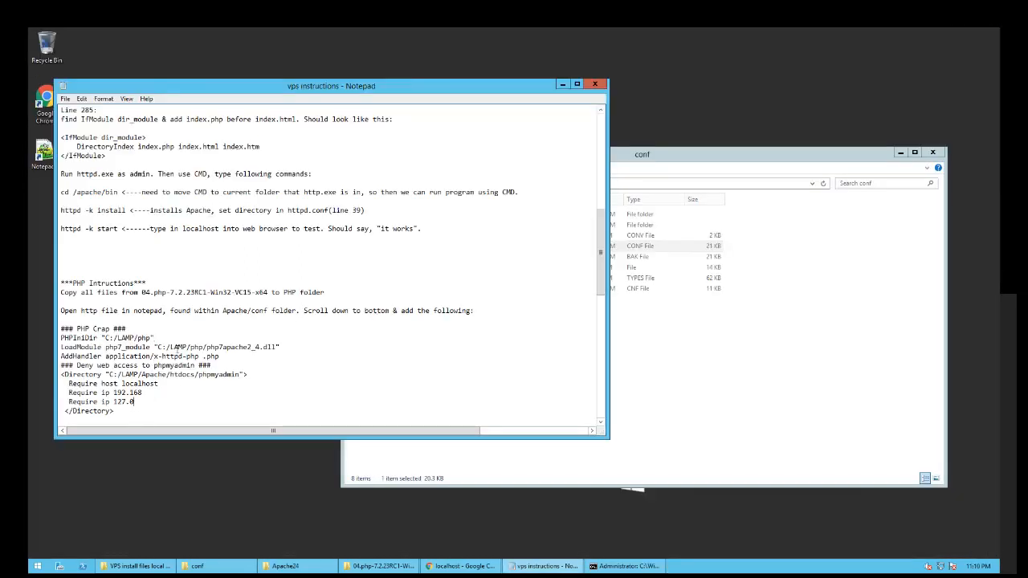
scroll(175, 347, "down", 3)
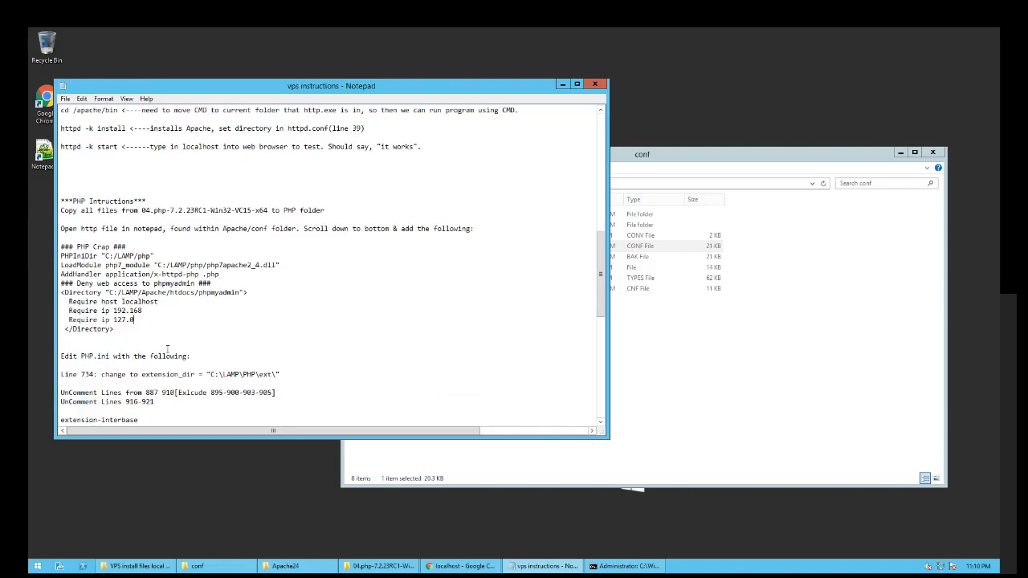
left_click(674, 369)
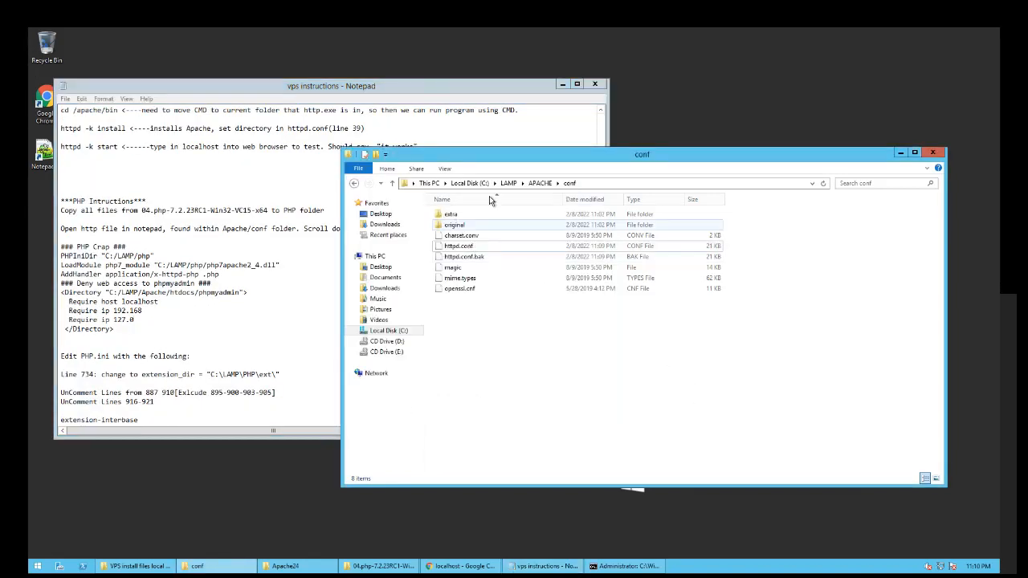
left_click(539, 183)
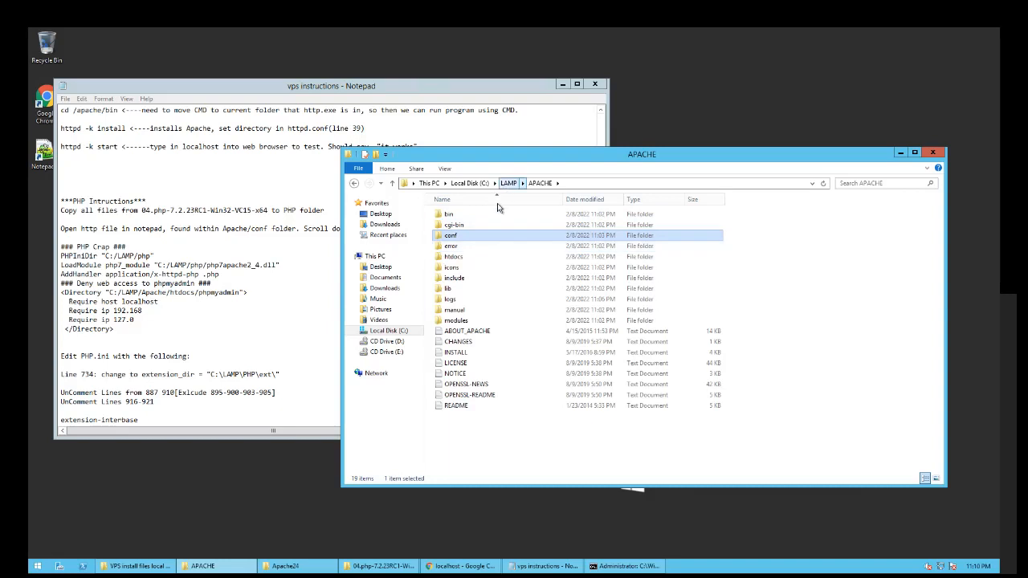
left_click(508, 183)
double_click(448, 226)
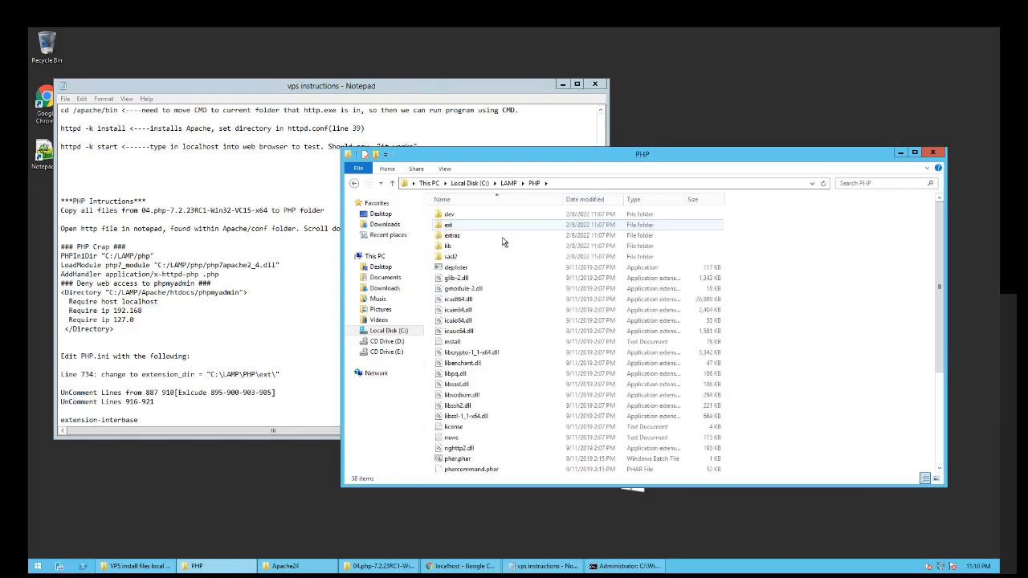
scroll(518, 317, "down", 1)
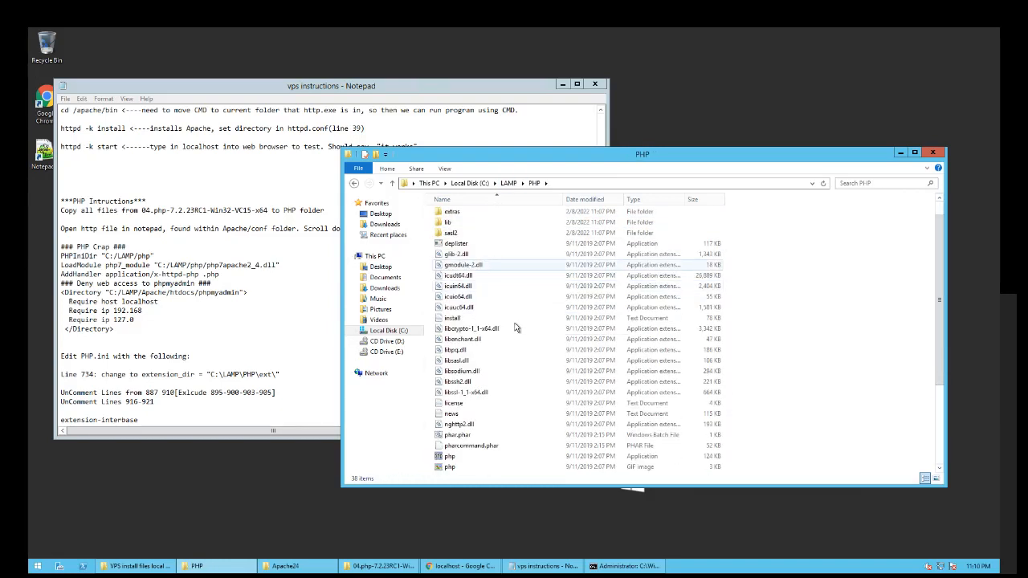
scroll(517, 328, "down", 4)
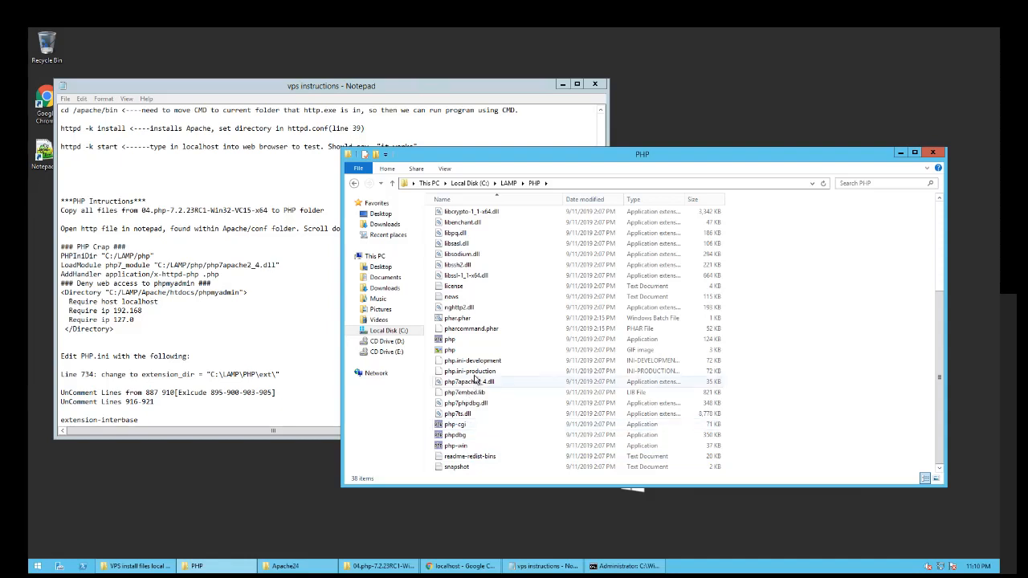
scroll(482, 374, "up", 4)
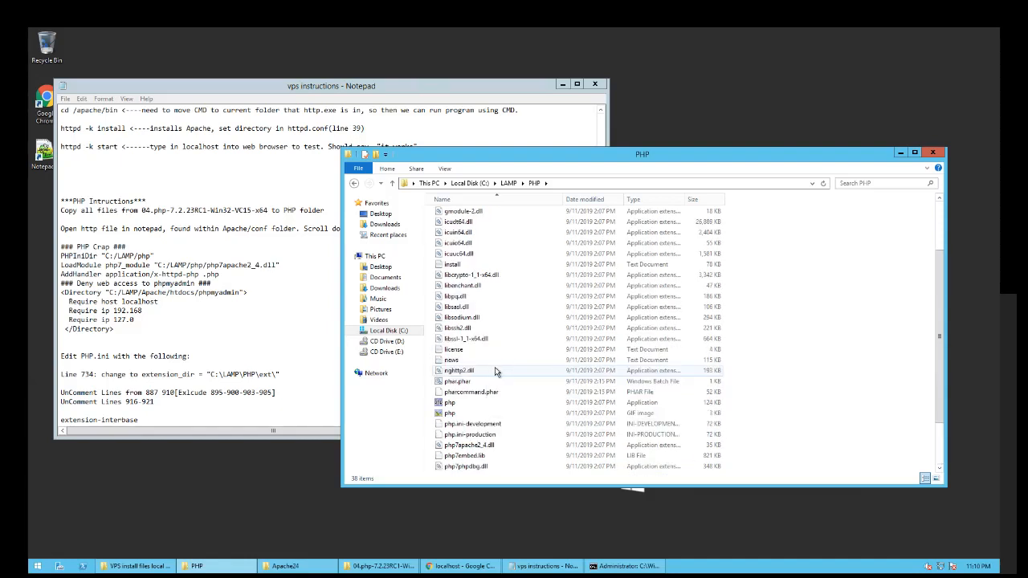
scroll(474, 376, "down", 2)
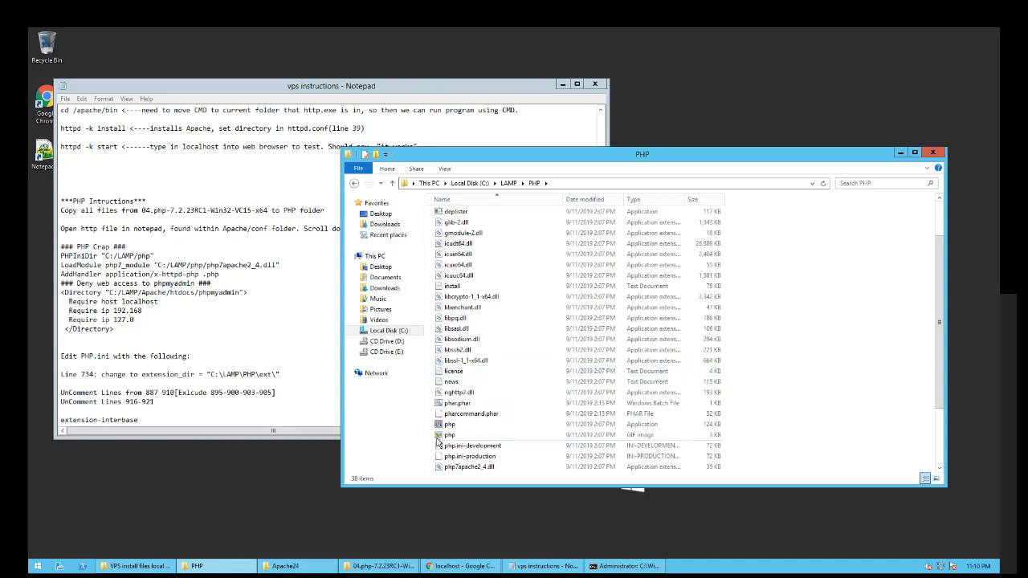
scroll(431, 436, "down", 2)
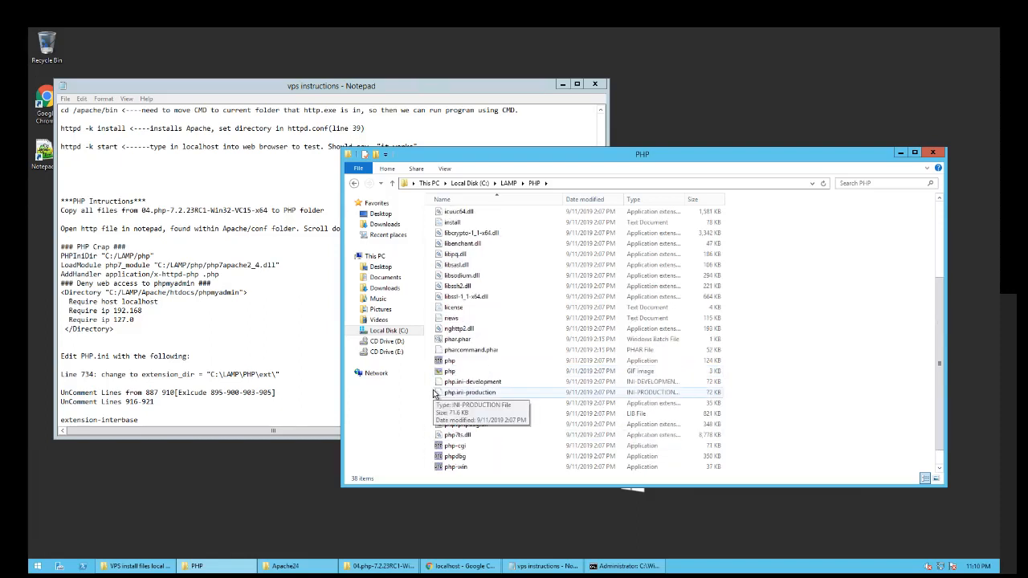
scroll(436, 395, "down", 1)
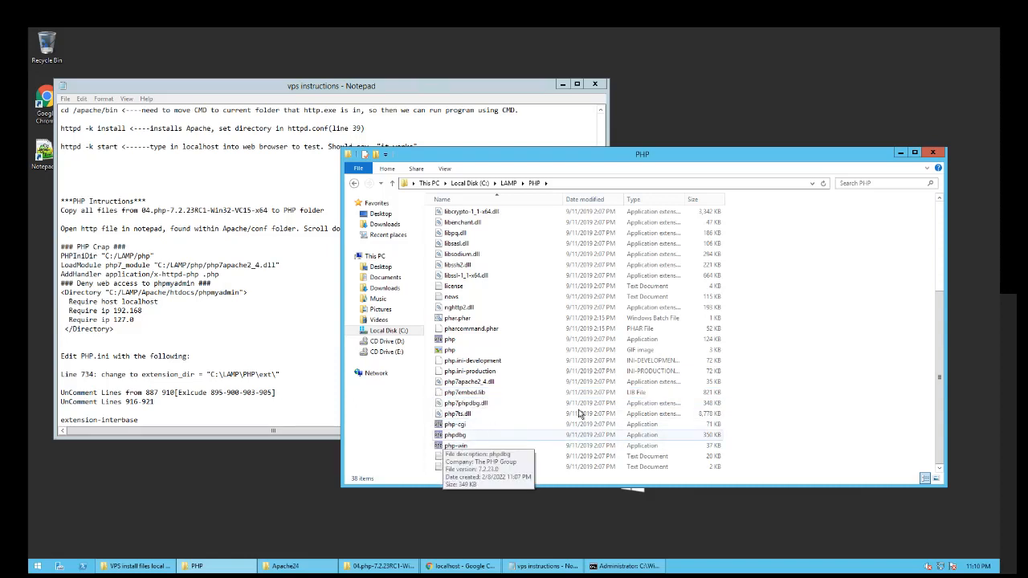
- Search the PHP folder for php.ini, then clear the search to show all files
left_click(844, 185)
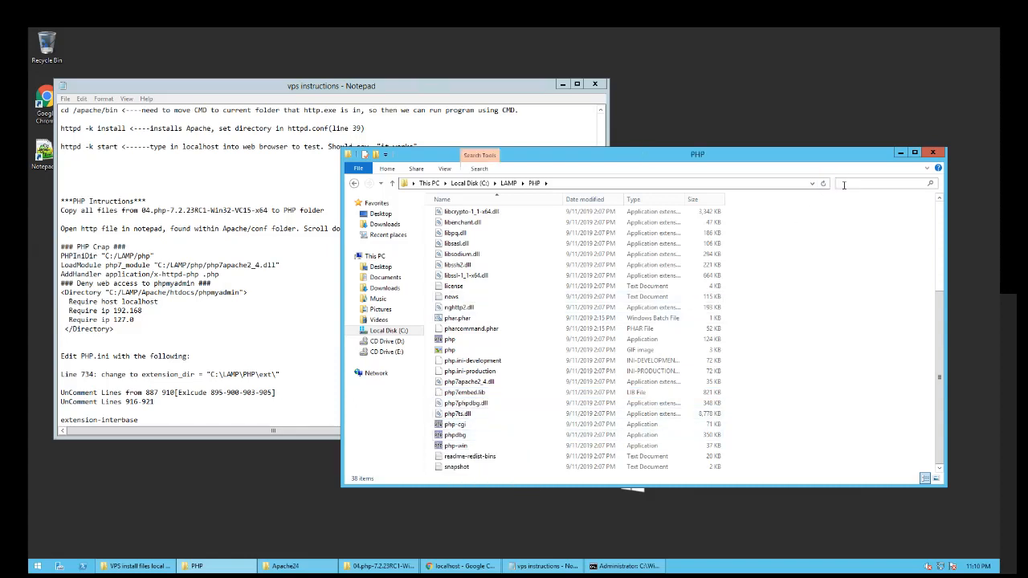
type("php.ini")
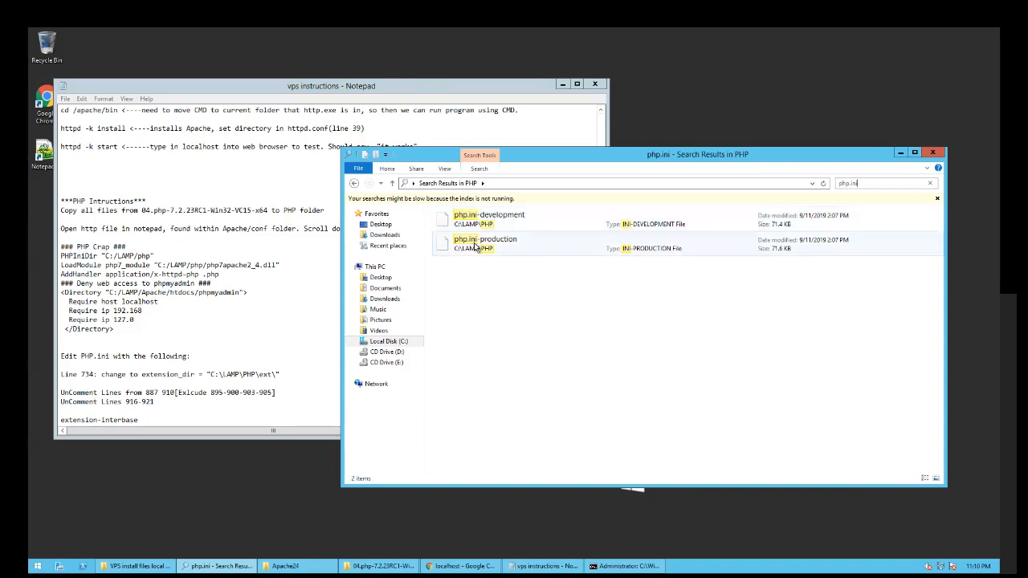
left_click(477, 246)
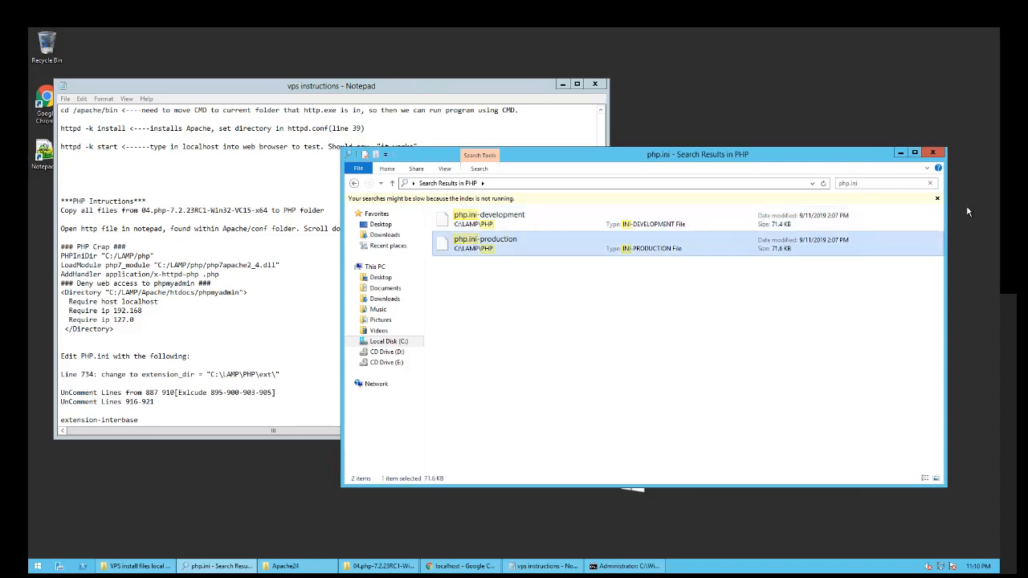
left_click(937, 198)
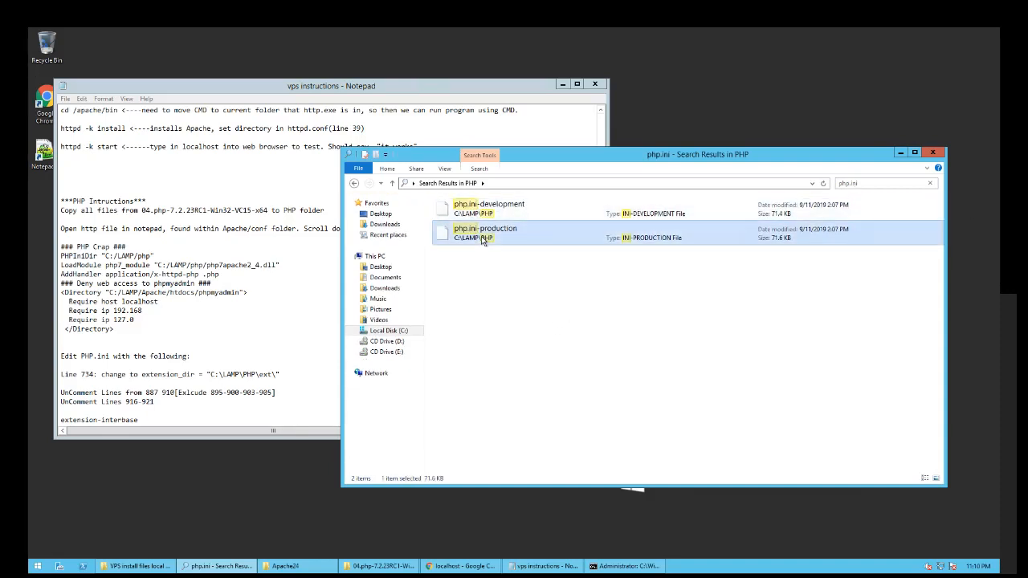
left_click(928, 184)
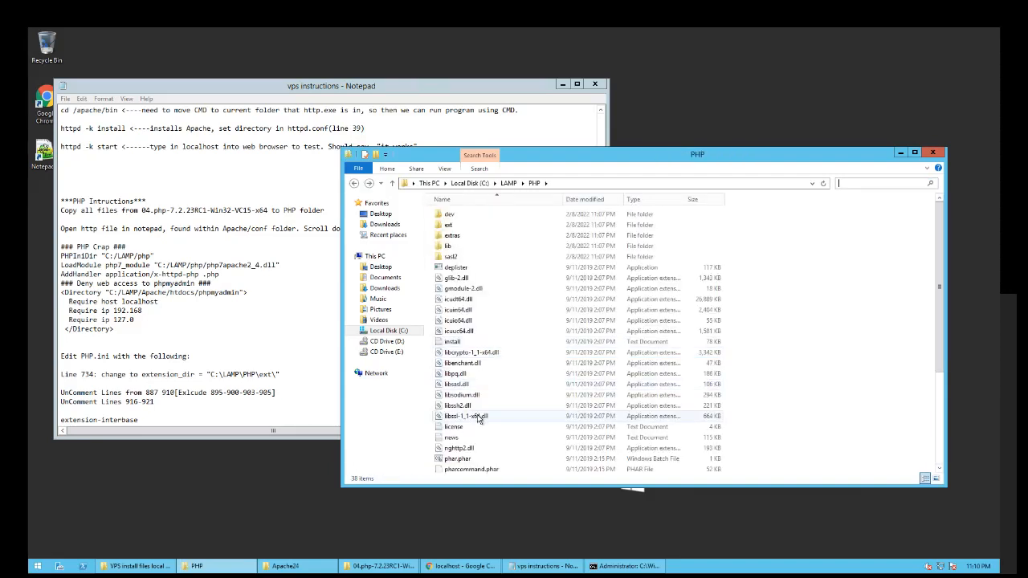
left_click(883, 345)
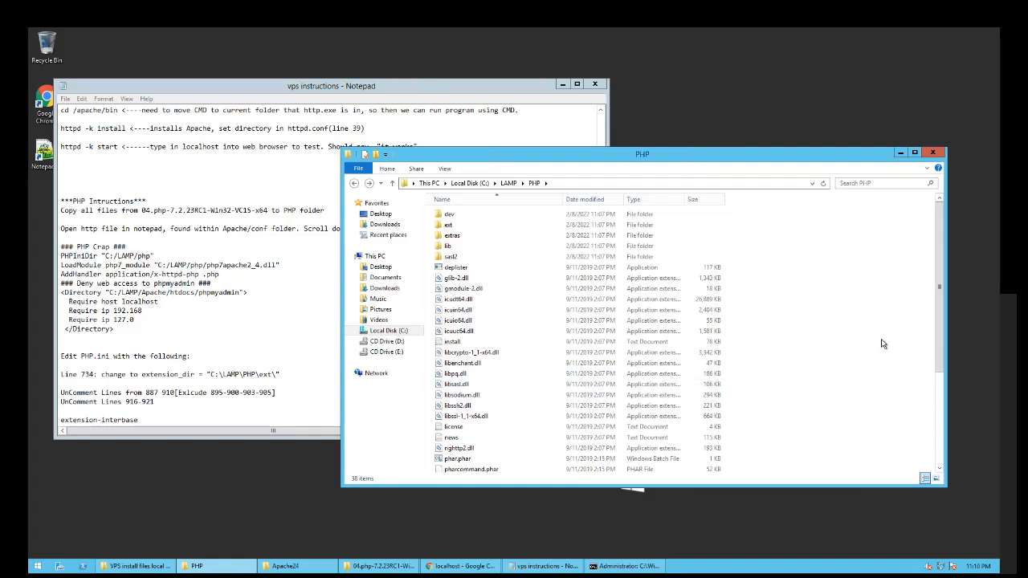
- Open php.ini-development with Notepad++ from its context menu
scroll(864, 360, "down", 5)
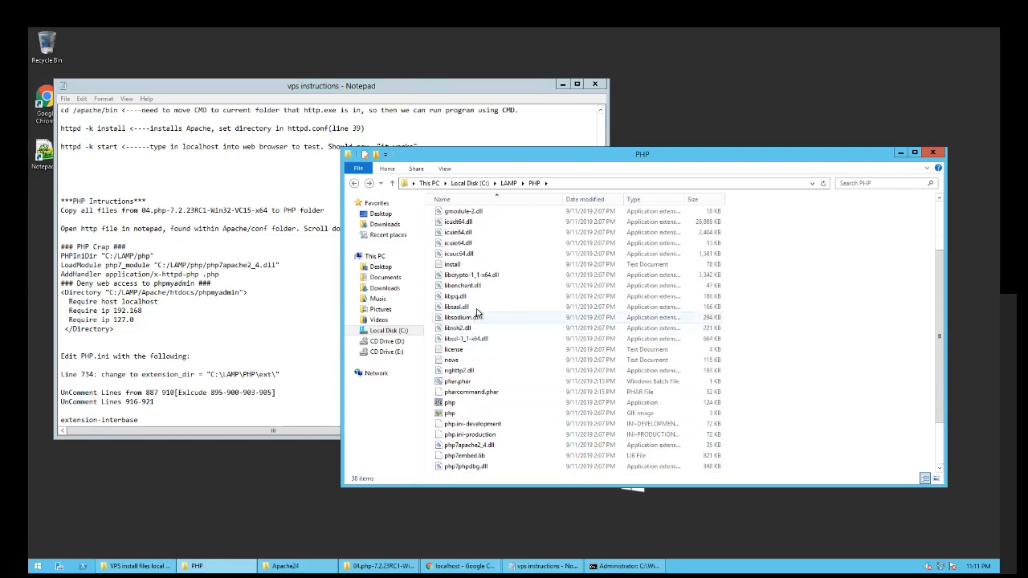
scroll(477, 321, "up", 5)
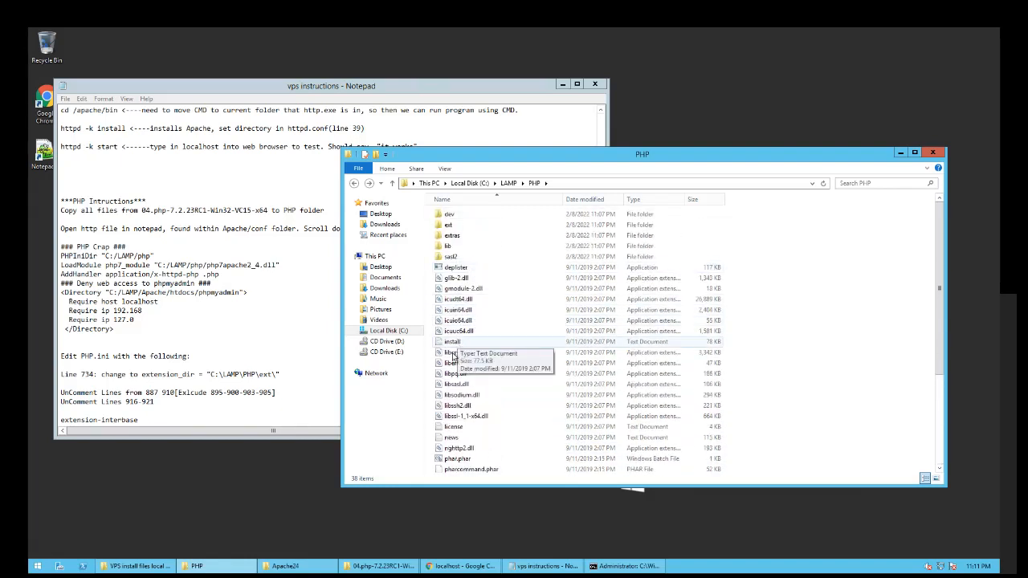
scroll(466, 418, "down", 2)
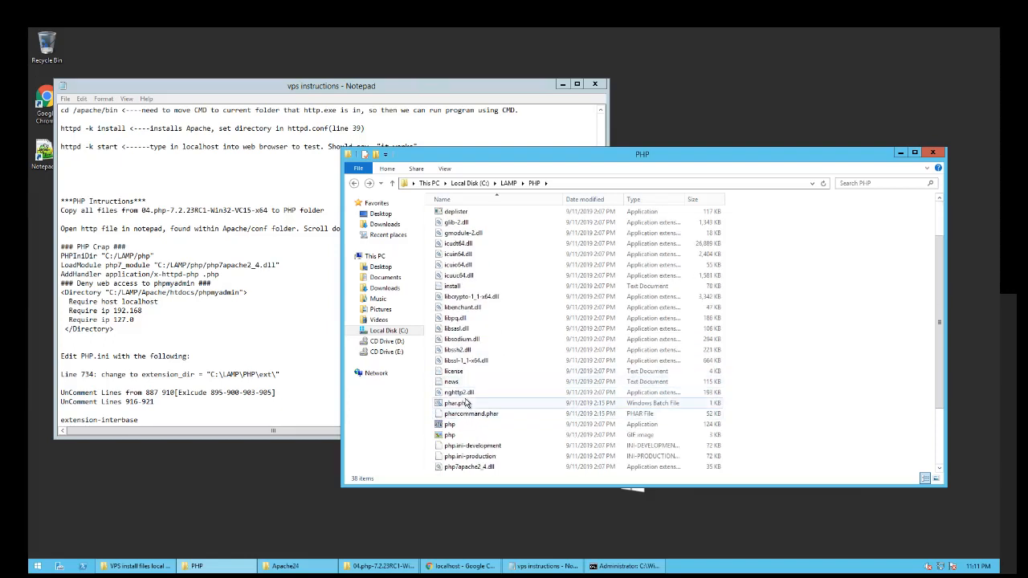
left_click(471, 447)
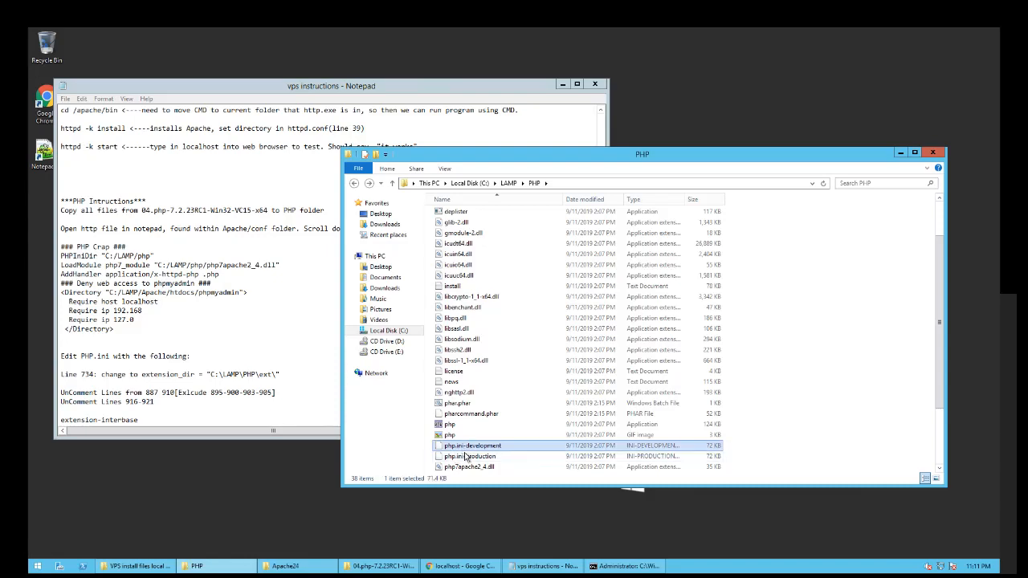
right_click(466, 448)
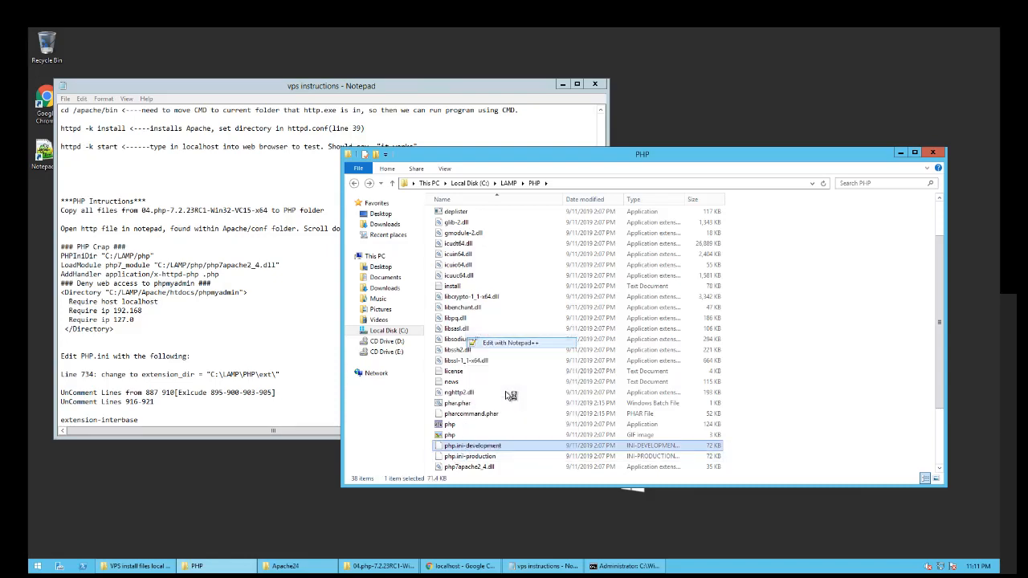
left_click(511, 342)
- Scroll php.ini-development down to its extension lines and close it unchanged
scroll(516, 328, "down", 12)
scroll(515, 329, "down", 20)
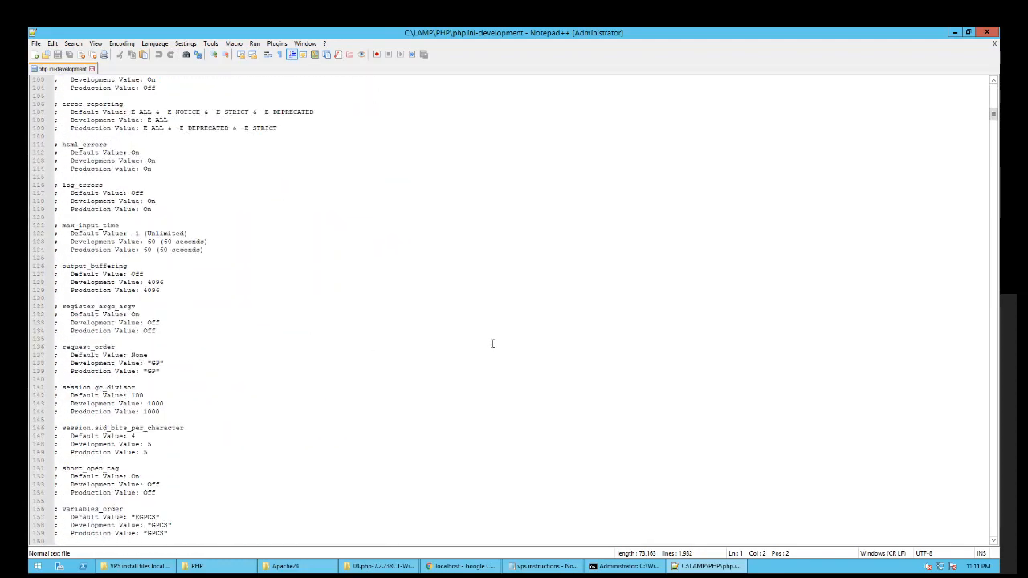
scroll(492, 343, "down", 6)
scroll(492, 343, "down", 20)
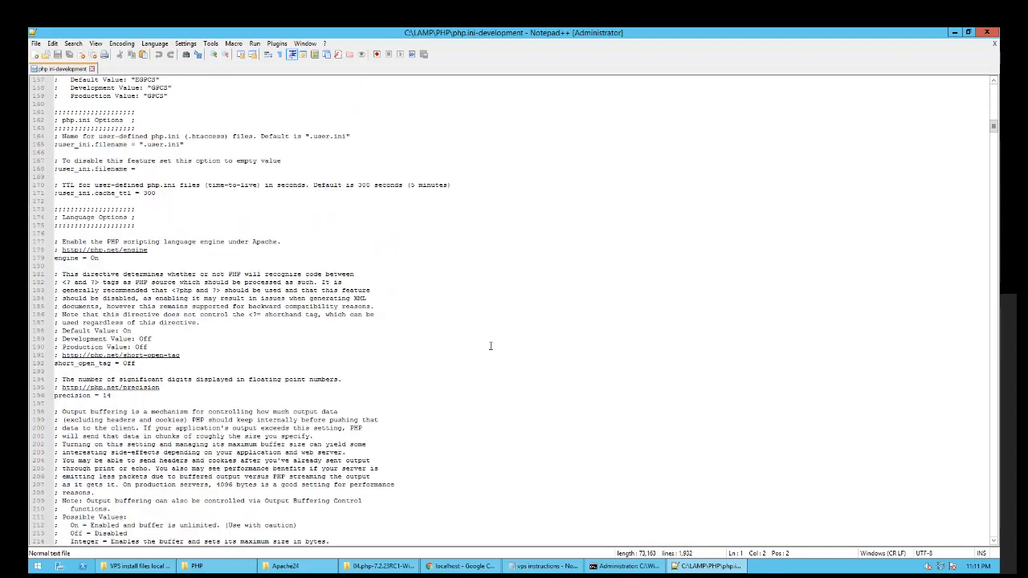
scroll(490, 346, "down", 20)
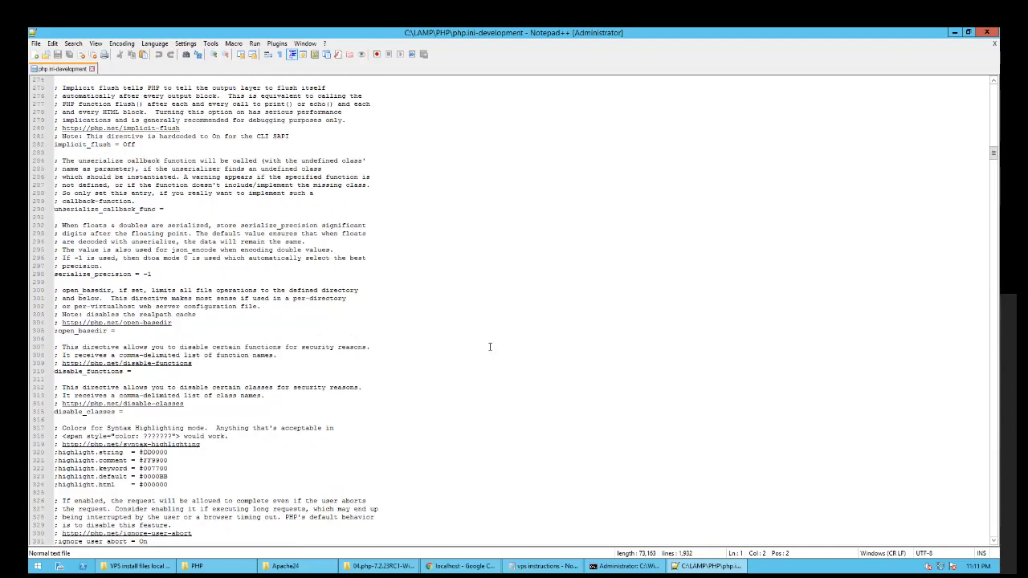
scroll(490, 346, "down", 20)
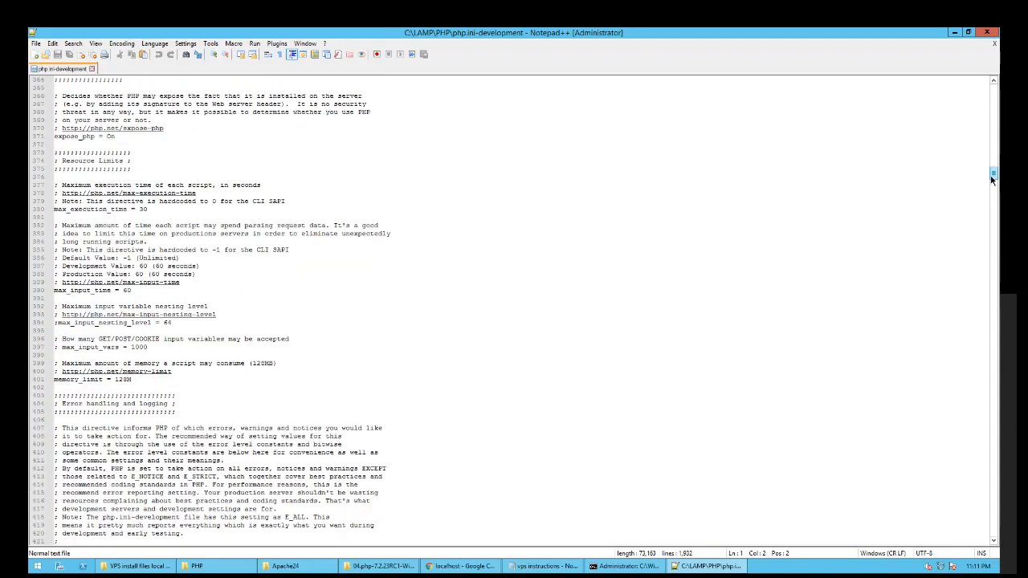
scroll(993, 193, "down", 13)
scroll(992, 193, "down", 20)
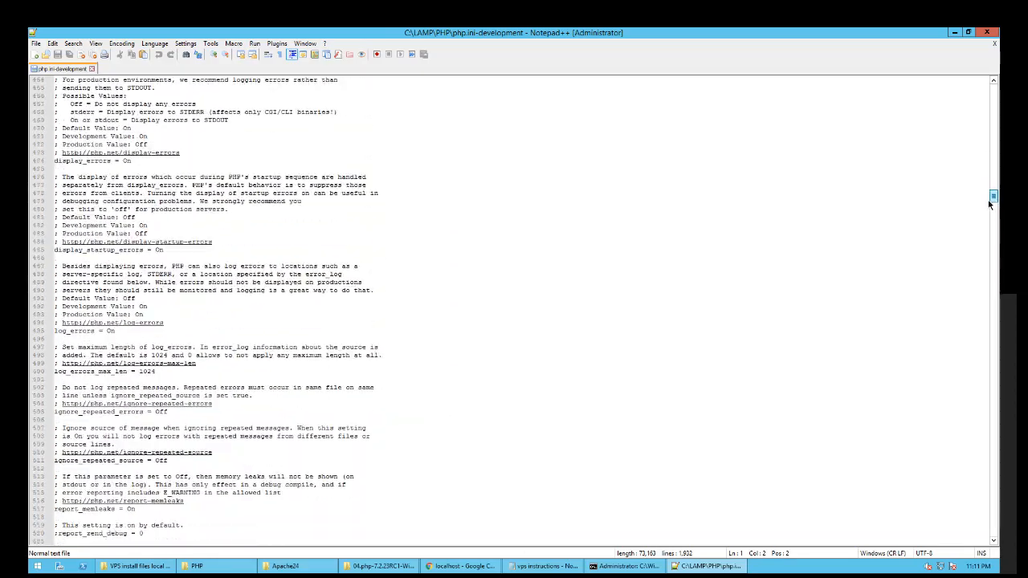
left_click_drag(985, 233, 968, 285)
scroll(965, 293, "down", 9)
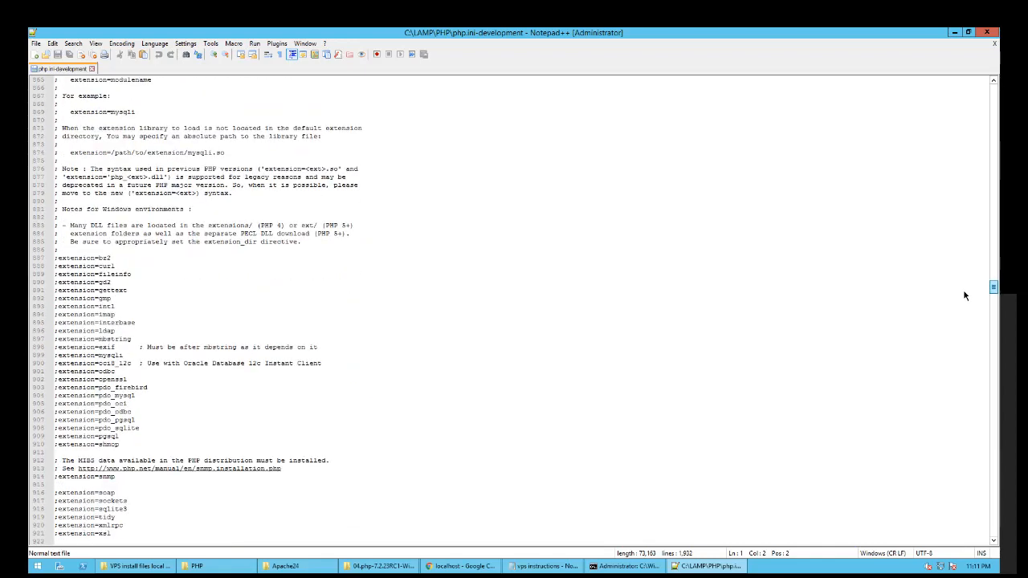
left_click_drag(960, 295, 131, 78)
left_click(92, 69)
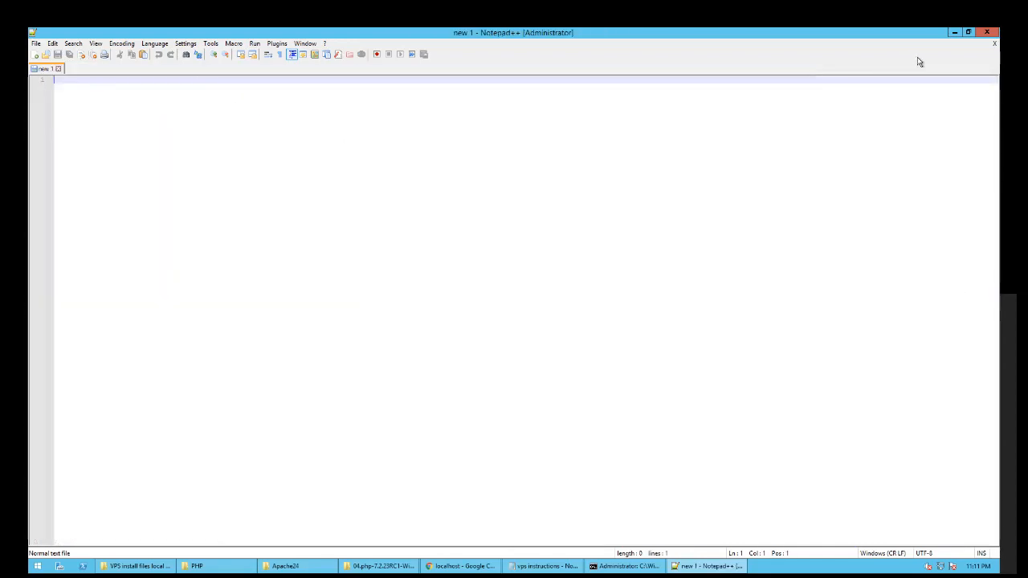
- Close Notepad++, begin renaming php.ini-development, then cancel the rename
left_click(986, 32)
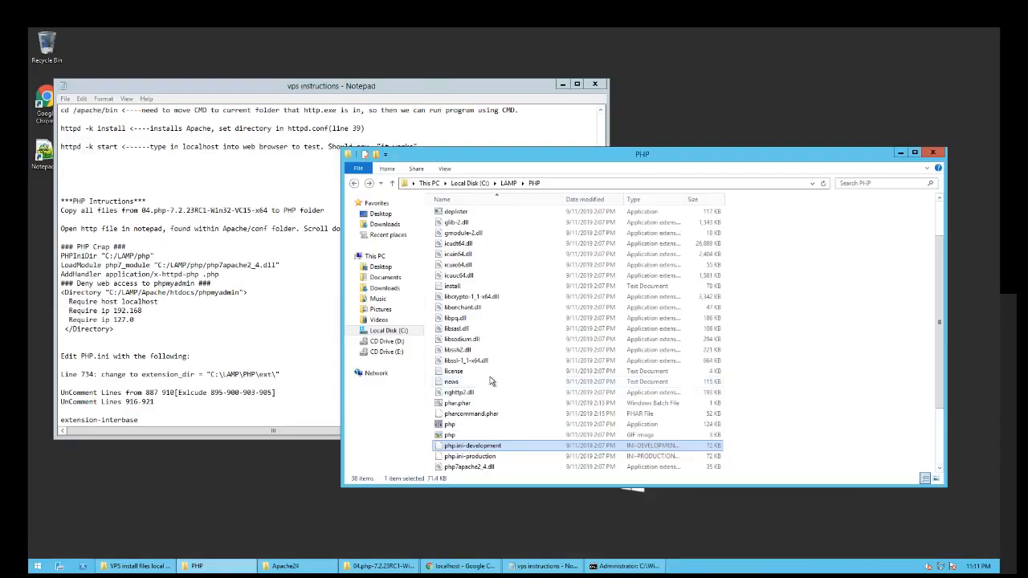
left_click(485, 447)
left_click(510, 447)
key("BackSpace")
key("BackSpace")
key("BackSpace")
key("BackSpace")
key("BackSpace")
key("BackSpace")
key("BackSpace")
key("BackSpace")
key("BackSpace")
key("BackSpace")
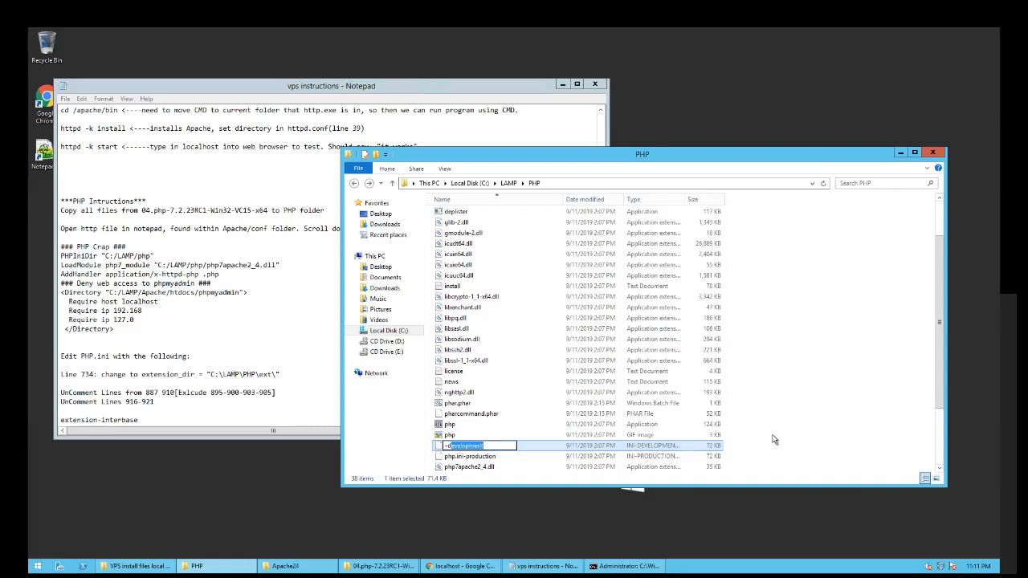
key("Escape")
- Rename php.ini-production to php.ini by removing the -production suffix
left_click(474, 458)
left_click(482, 456)
key("BackSpace")
key("BackSpace")
key("BackSpace")
key("BackSpace")
key("BackSpace")
key("BackSpace")
key("BackSpace")
key("BackSpace")
key("BackSpace")
key("BackSpace")
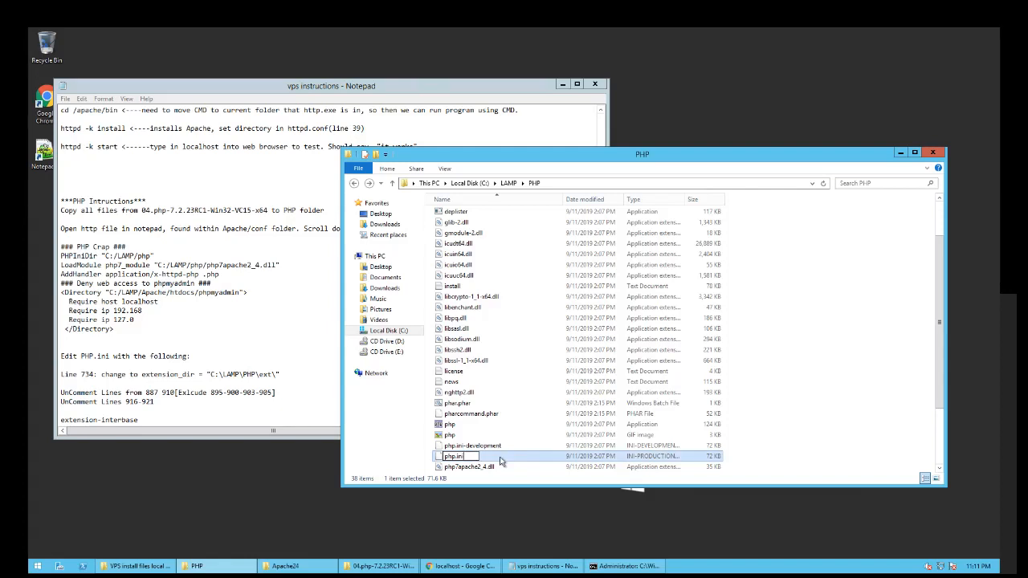
key("Return")
key("Return")
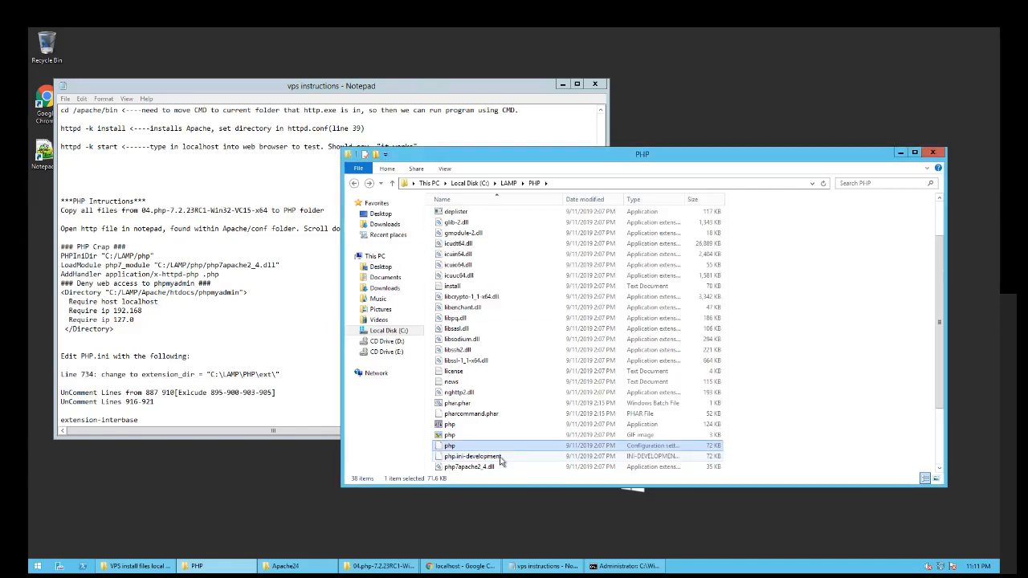
- Open the renamed php.ini in Notepad++ to check it, then close the editor
left_click(451, 447)
left_click(457, 445)
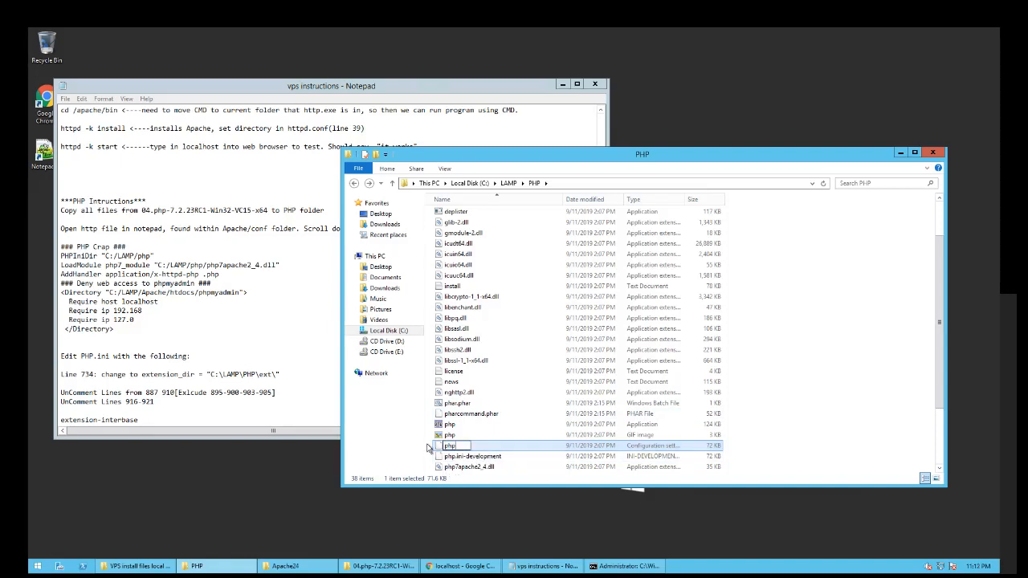
left_click(441, 447)
right_click(447, 448)
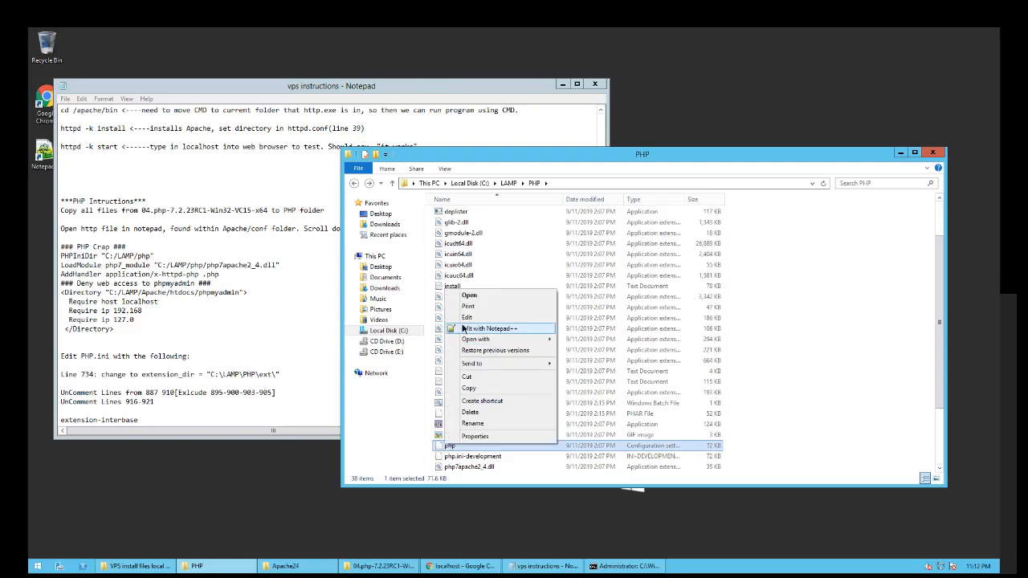
left_click(466, 330)
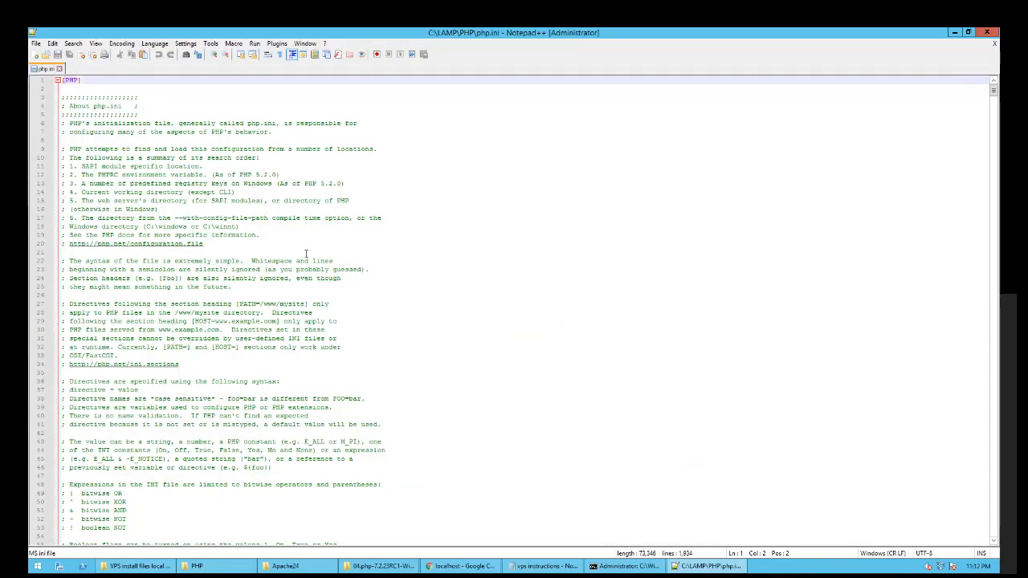
scroll(363, 287, "down", 15)
scroll(302, 300, "up", 10)
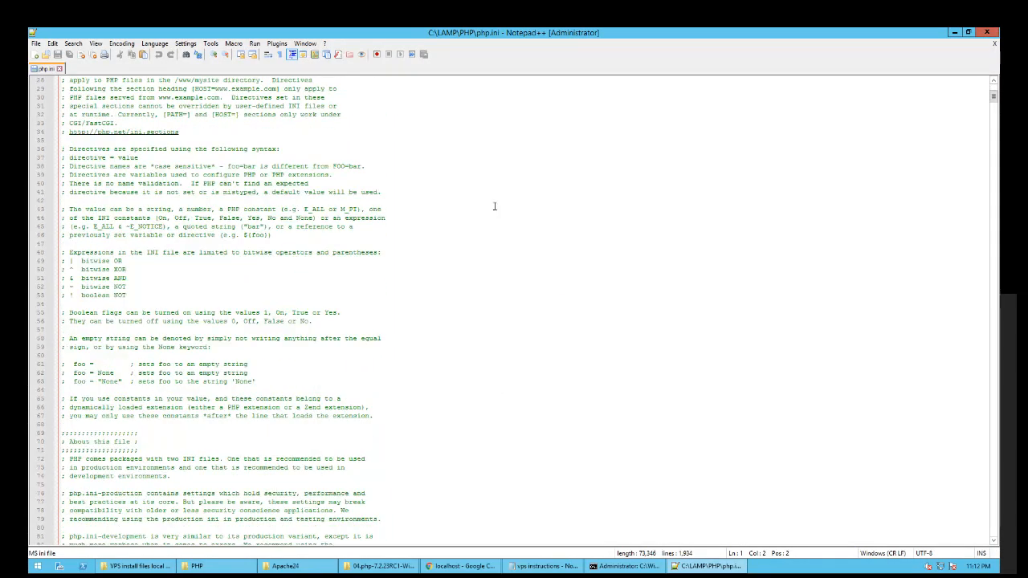
left_click(988, 32)
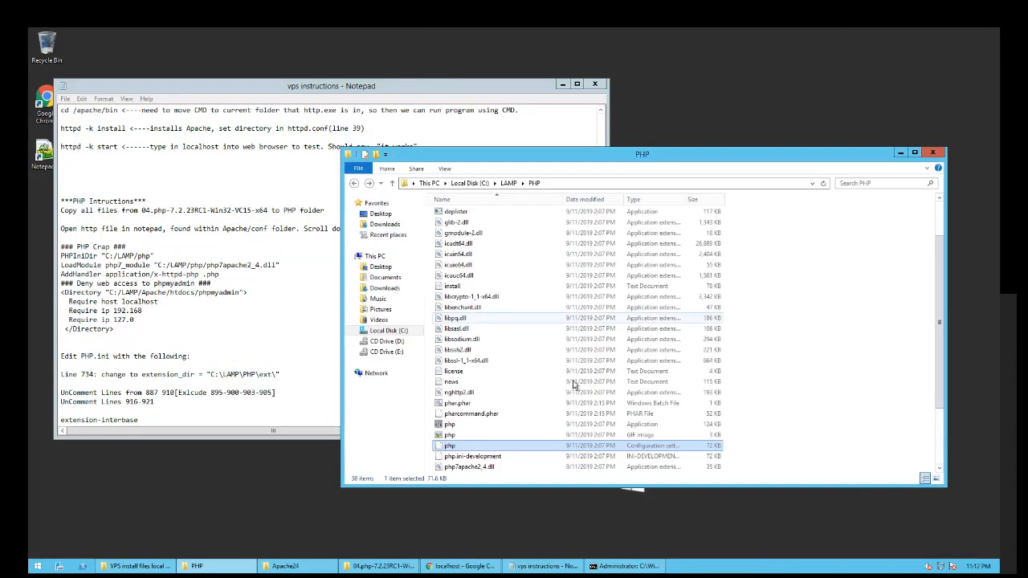
- Append .ini to the file name, making php.ini.ini, and open it in Notepad++
left_click(451, 446)
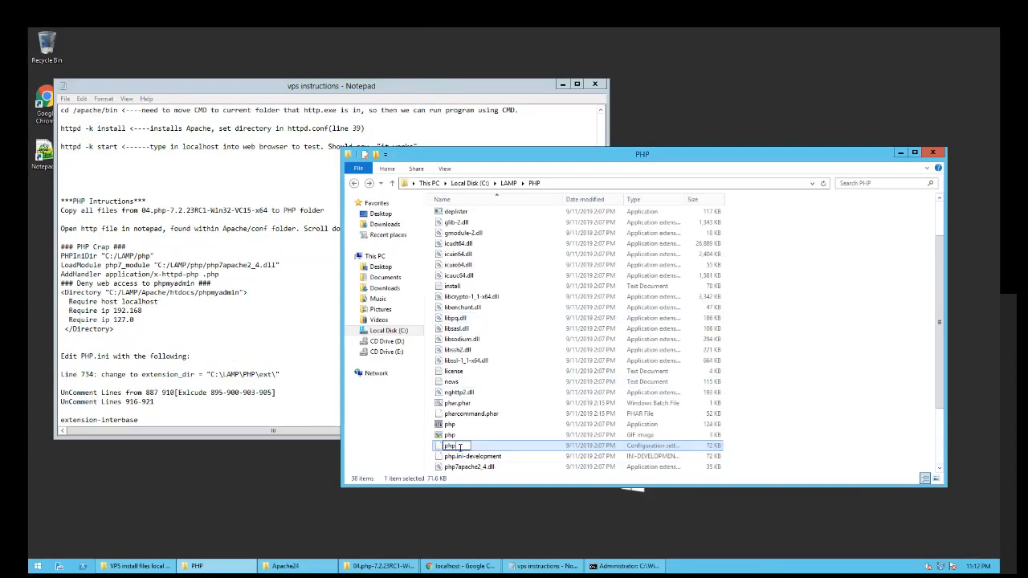
type(".ini")
key("Return")
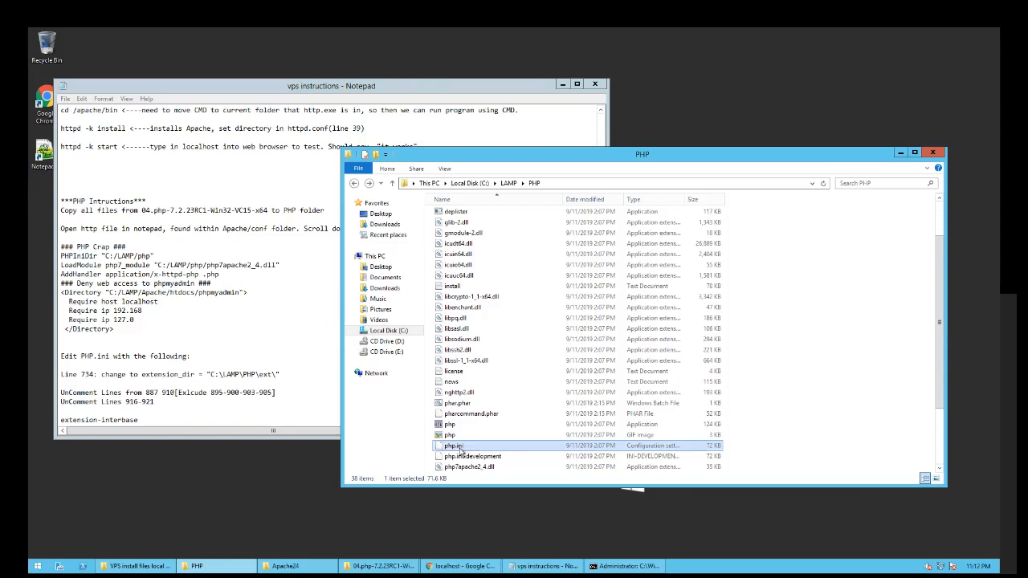
scroll(450, 370, "down", 3)
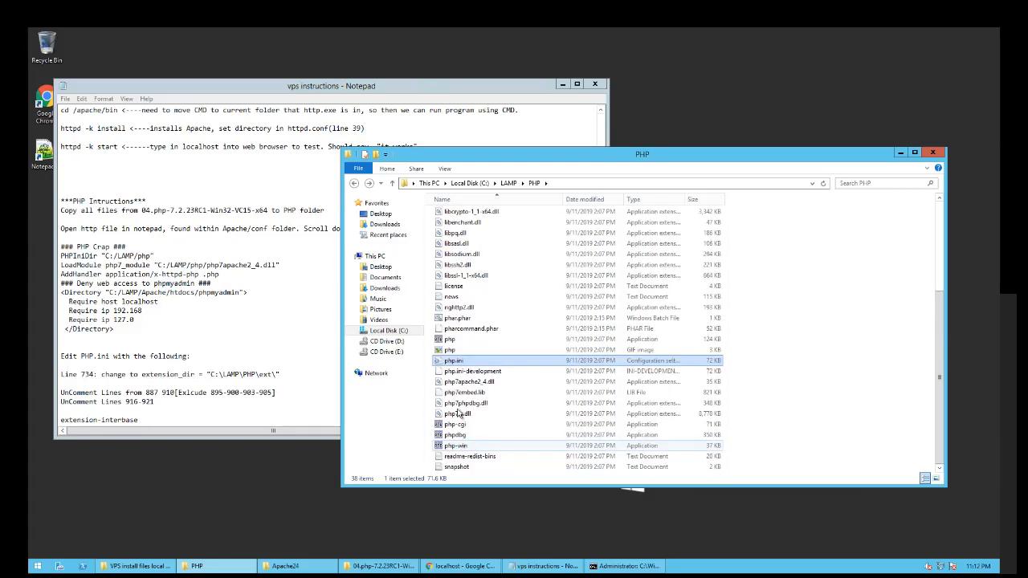
double_click(448, 363)
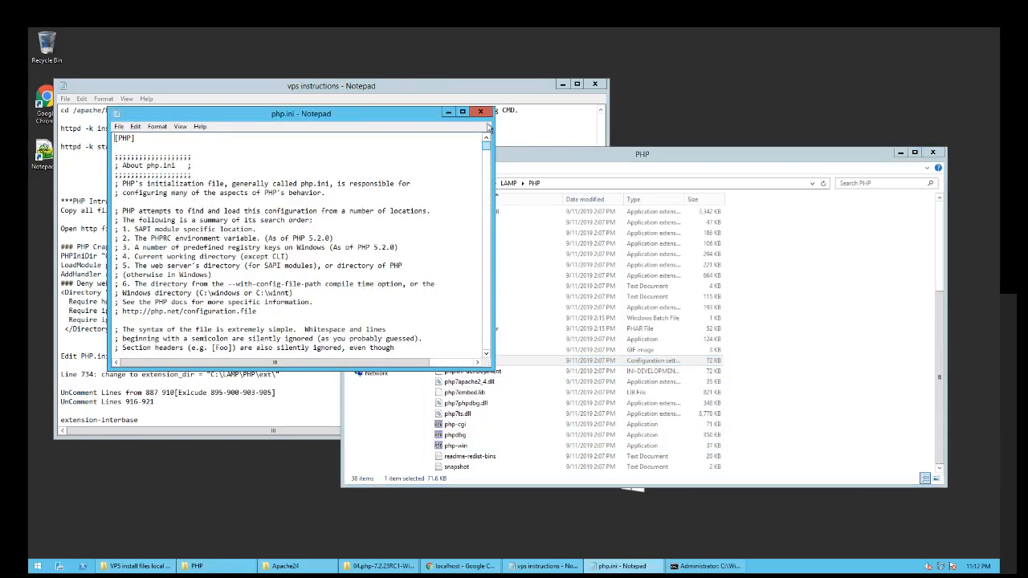
key("alt+F4")
right_click(453, 362)
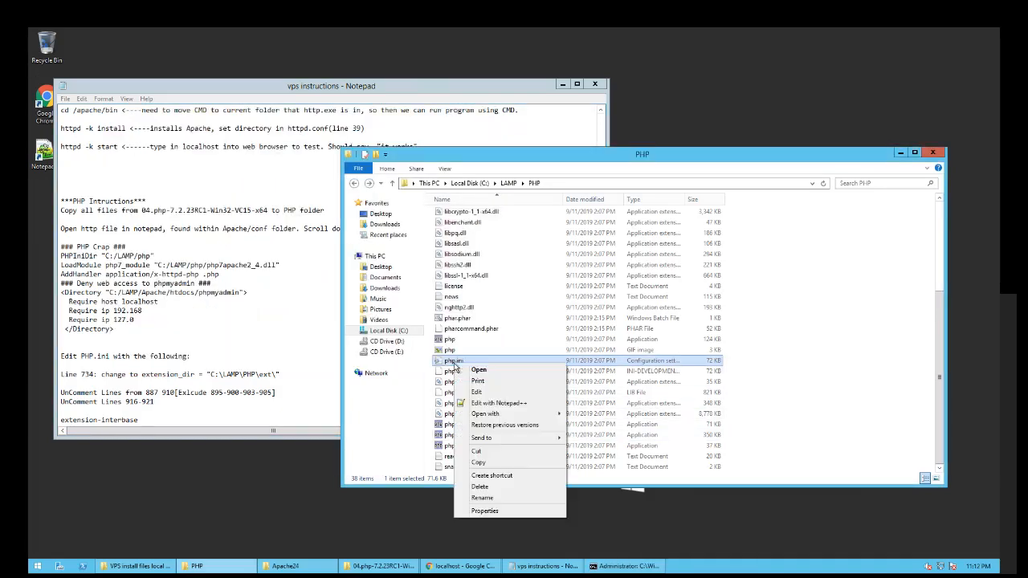
left_click(482, 403)
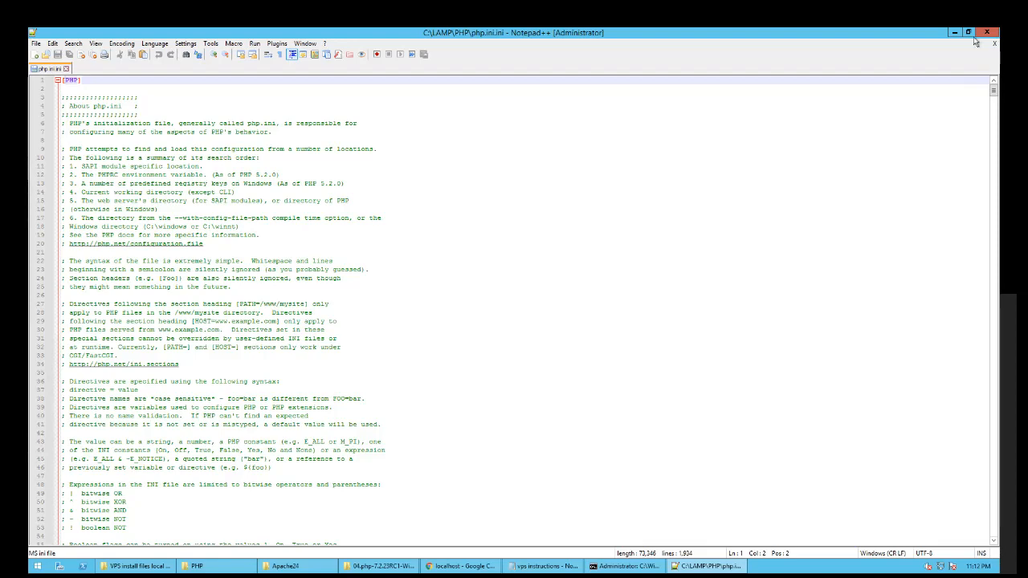
left_click(970, 32)
left_click_drag(569, 160, 610, 152)
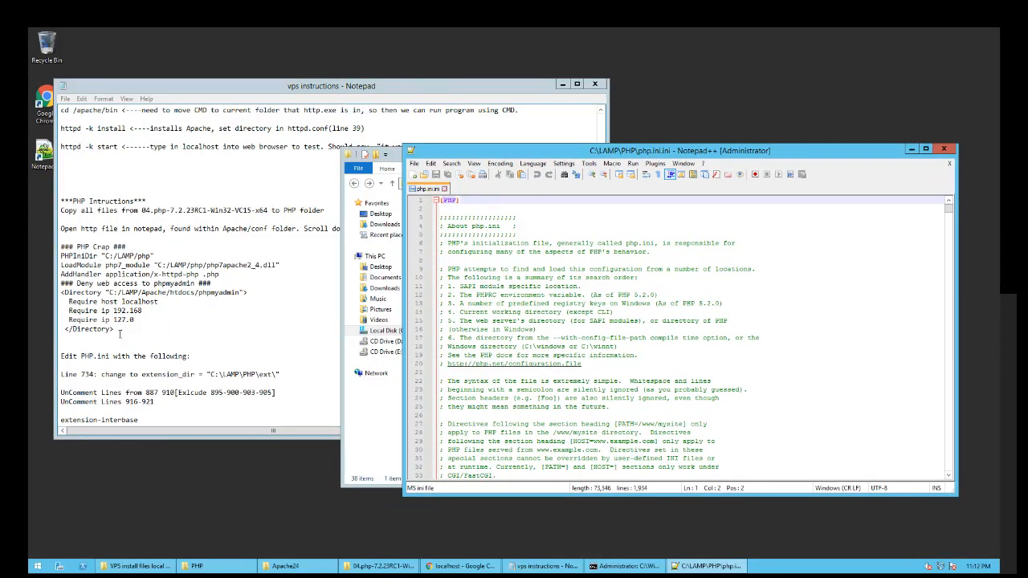
left_click(77, 374)
left_click(280, 374)
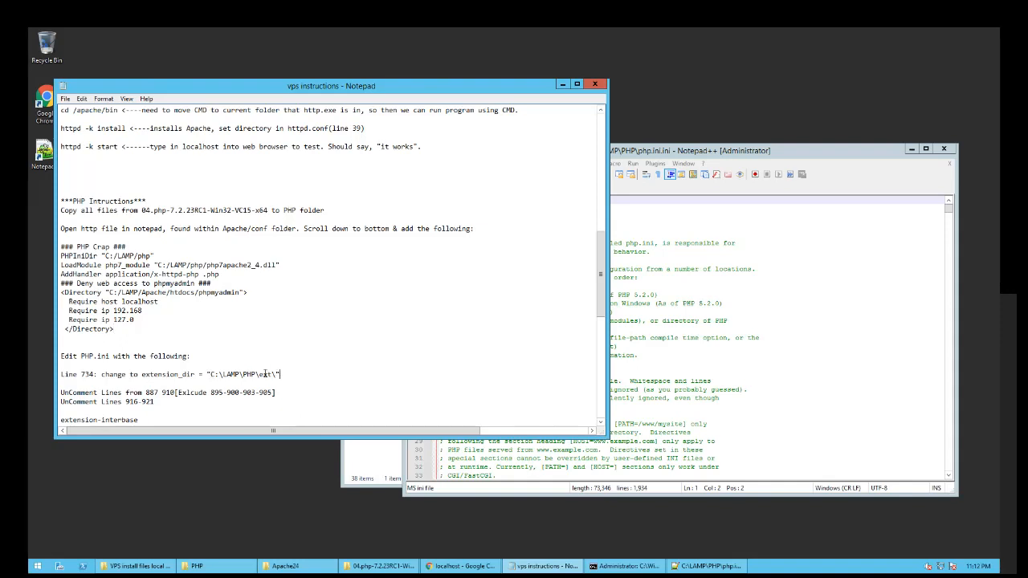
scroll(184, 322, "down", 2)
left_click_drag(211, 320, 142, 320)
key("ctrl+c")
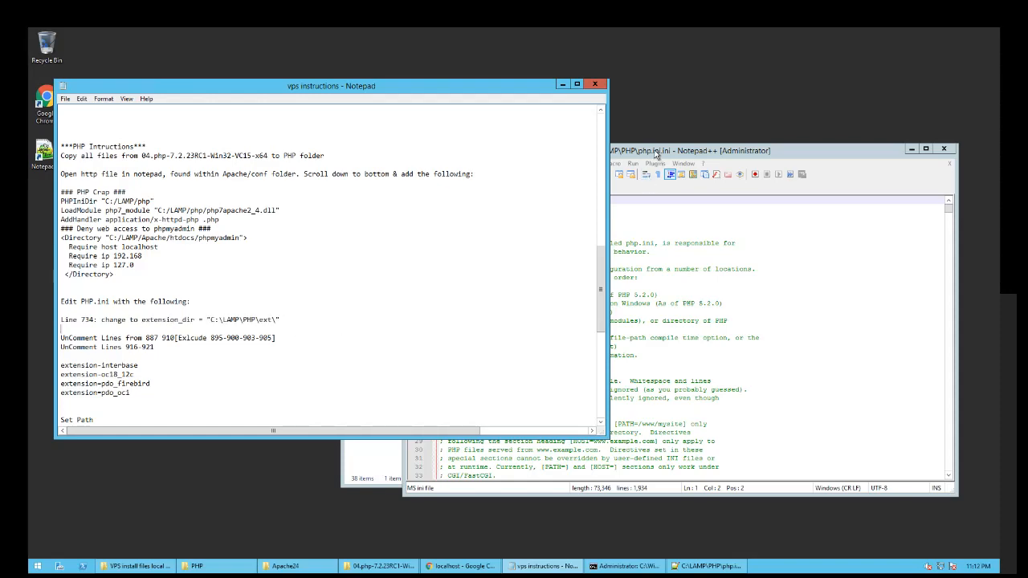
double_click(659, 151)
scroll(869, 208, "down", 20)
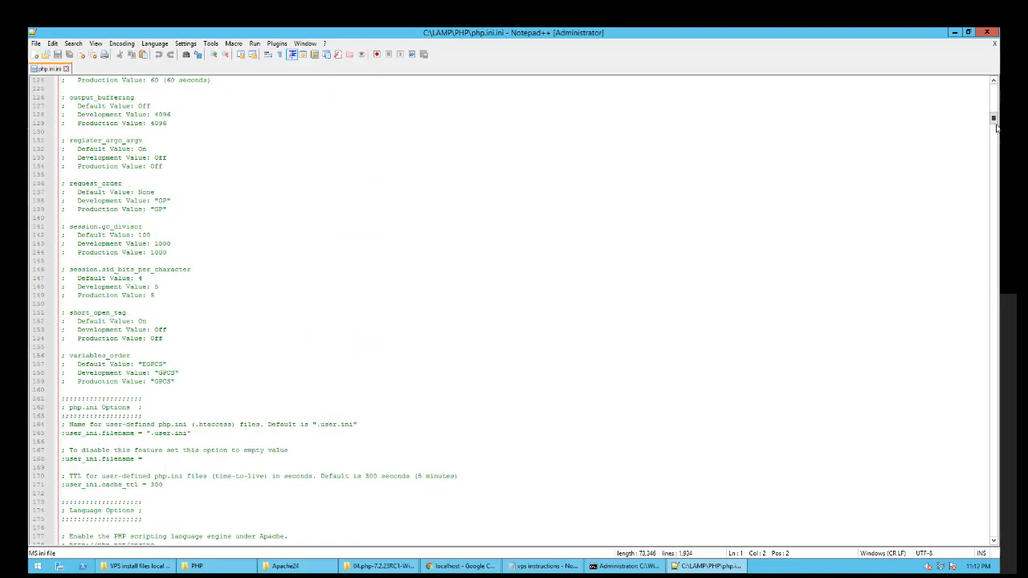
- Replace php.ini line 734 with extension_dir = "C:\LAMP\PHP\ext\" and save the file
left_click_drag(993, 121, 978, 286)
scroll(225, 259, "up", 5)
scroll(225, 259, "up", 20)
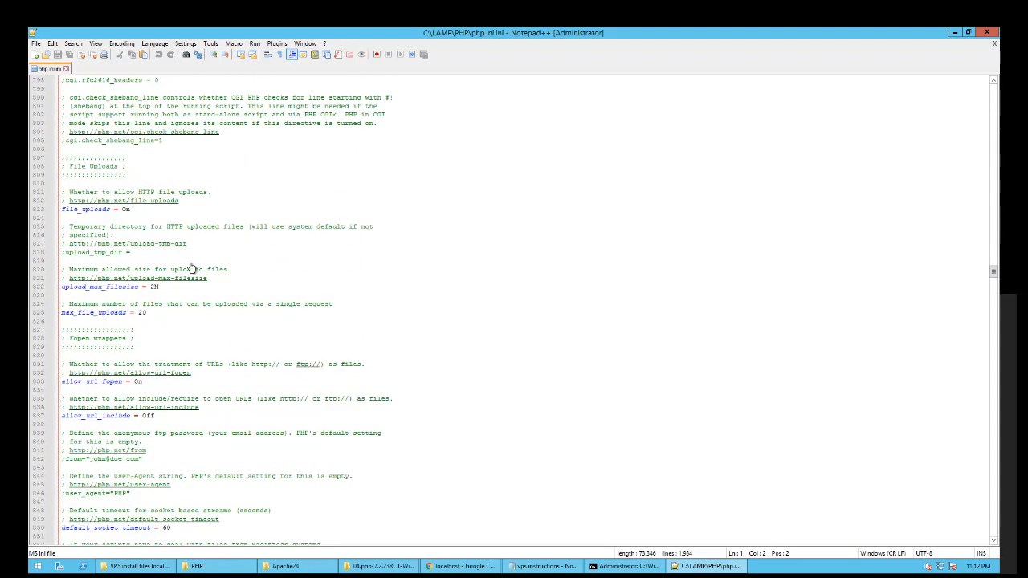
scroll(74, 255, "up", 9)
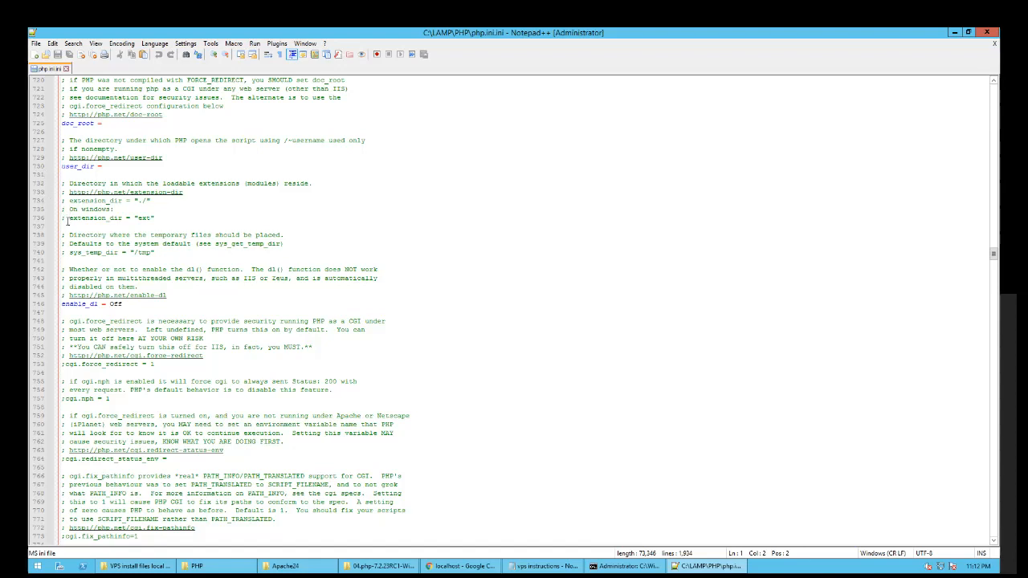
left_click_drag(152, 200, 62, 200)
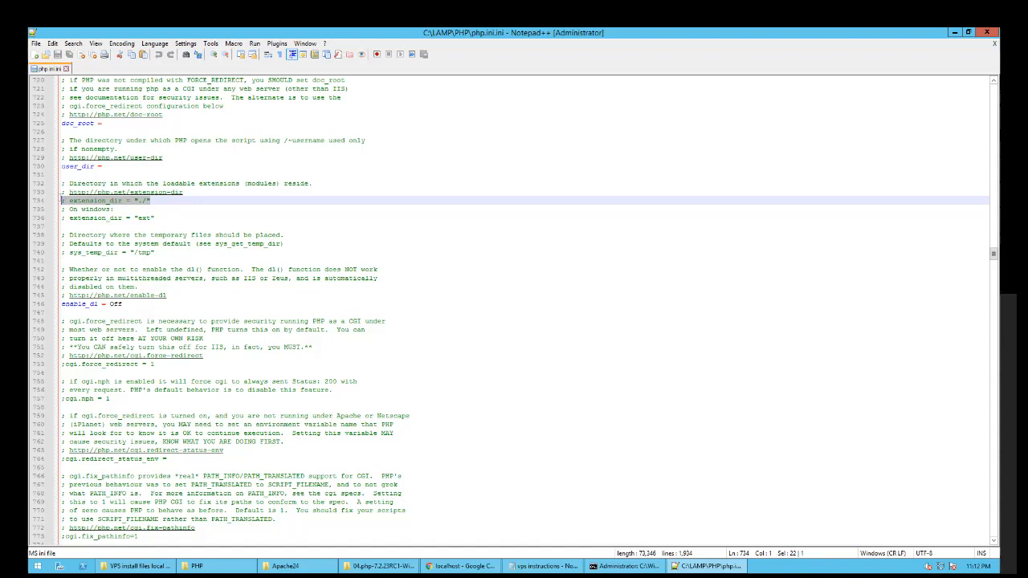
key("ctrl+v")
left_click(120, 209)
key("ctrl+s")
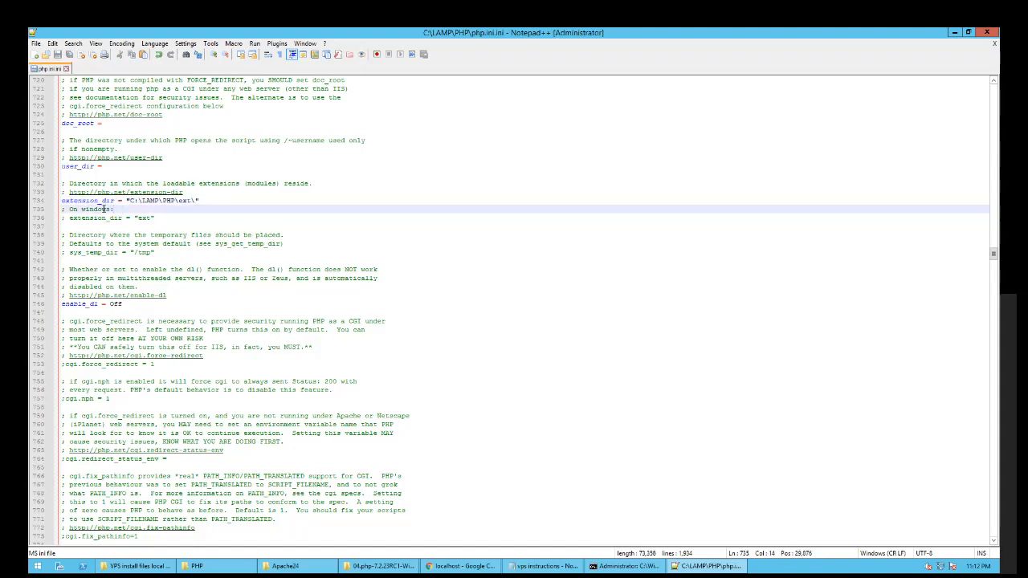
- Check the instructions for which extension lines to uncomment next, then return to php.ini
left_click(954, 33)
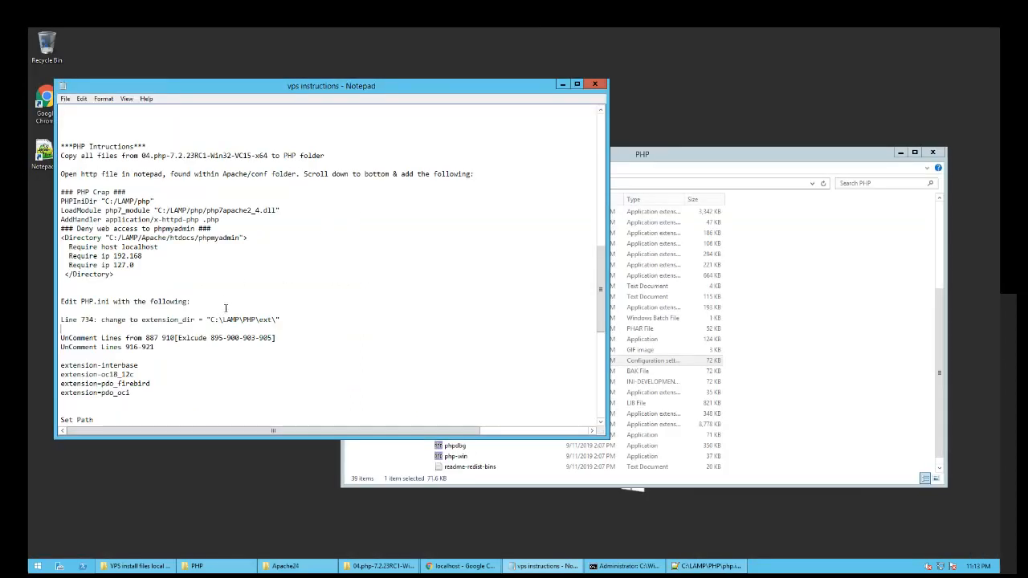
left_click(156, 348)
left_click(707, 566)
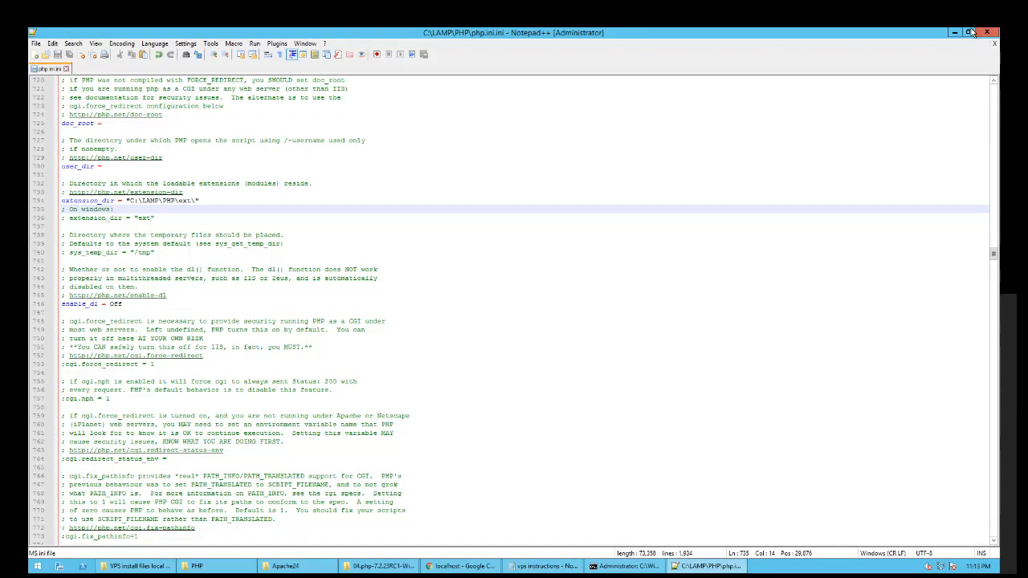
- Copy 'interbase' from the instructions and search php.ini for it to reach the extension list
left_click(968, 32)
left_click_drag(672, 151, 708, 142)
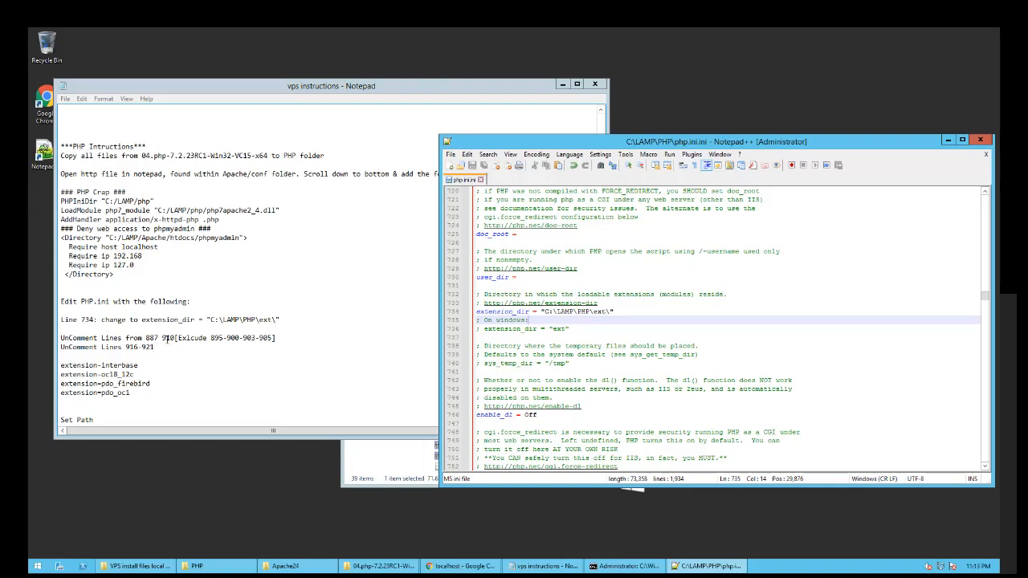
left_click(164, 338)
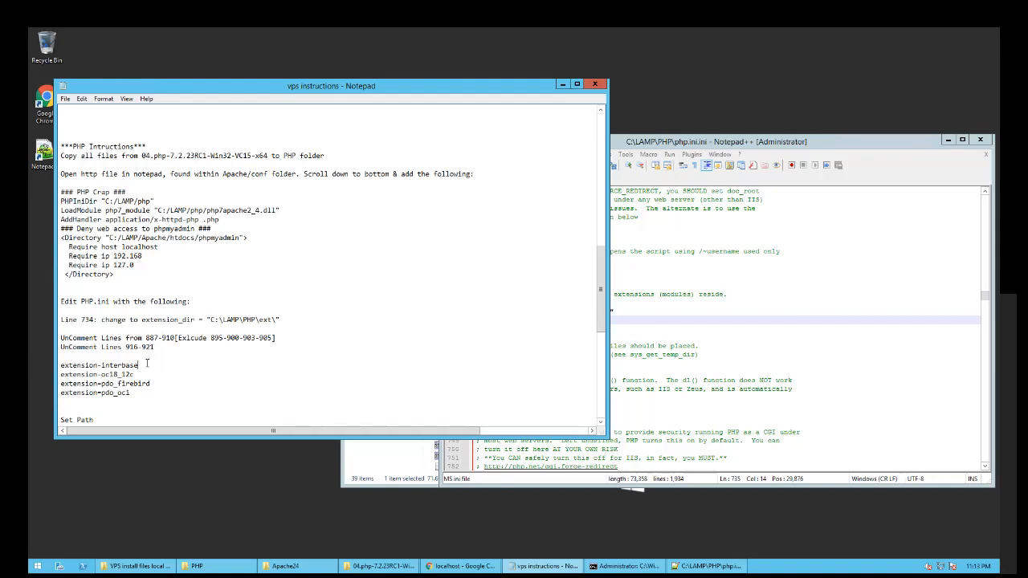
double_click(119, 365)
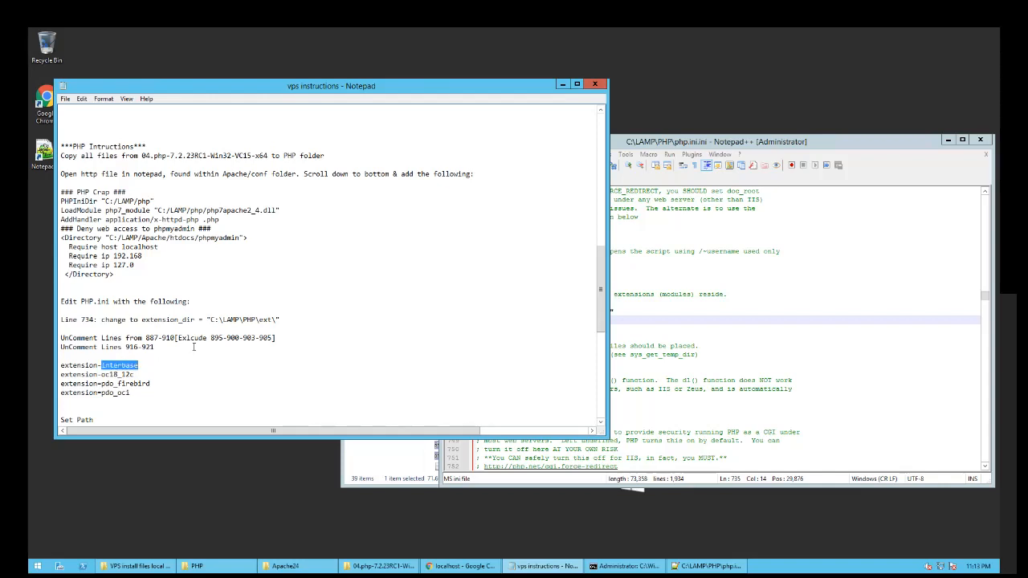
left_click(669, 274)
key("ctrl+f")
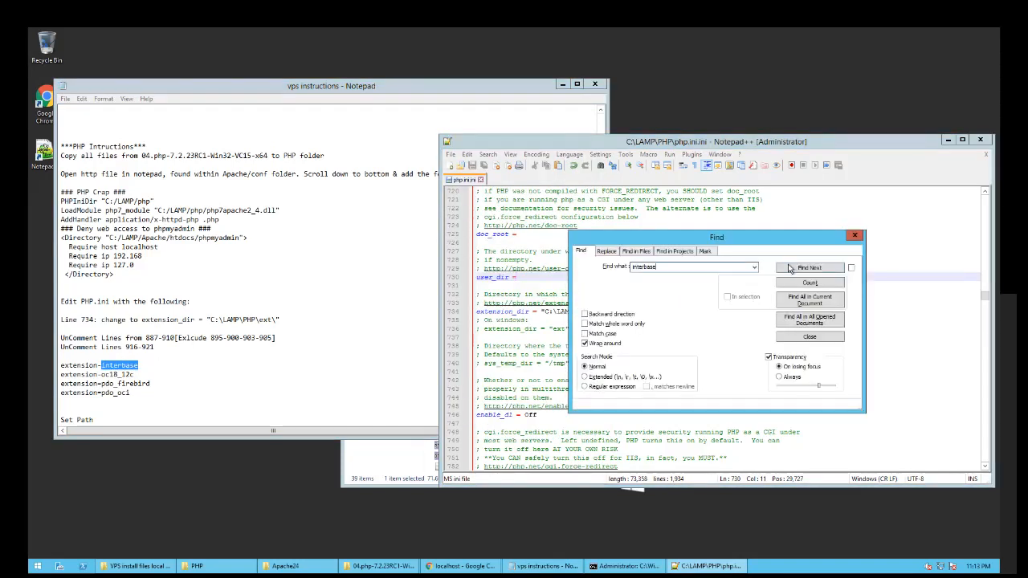
left_click(794, 268)
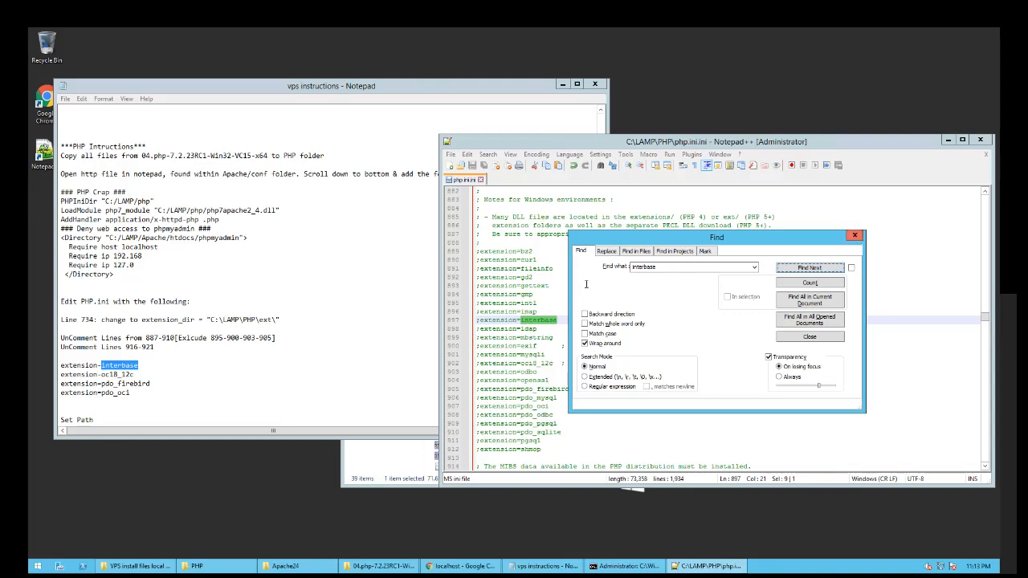
key("Escape")
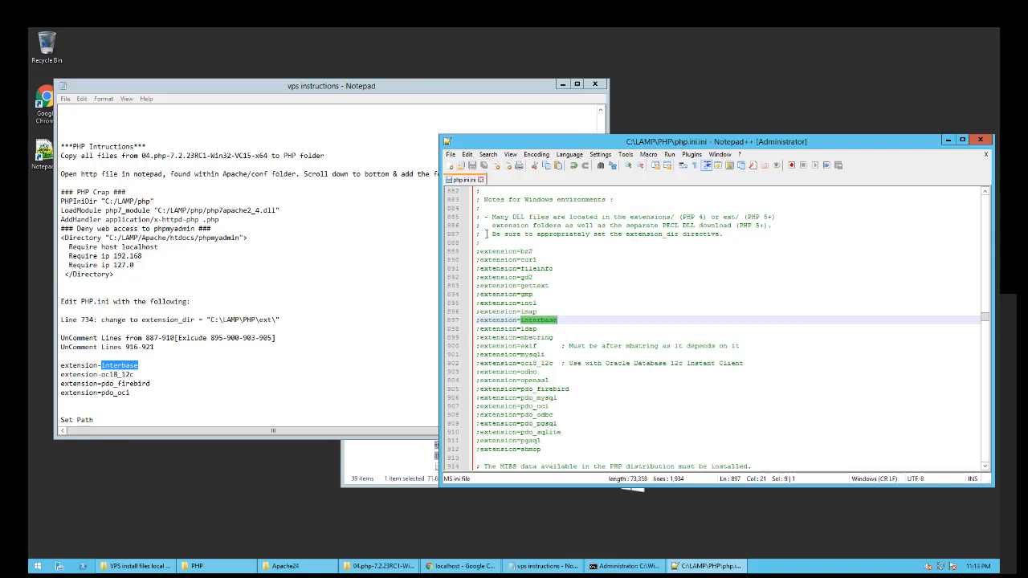
left_click(489, 234)
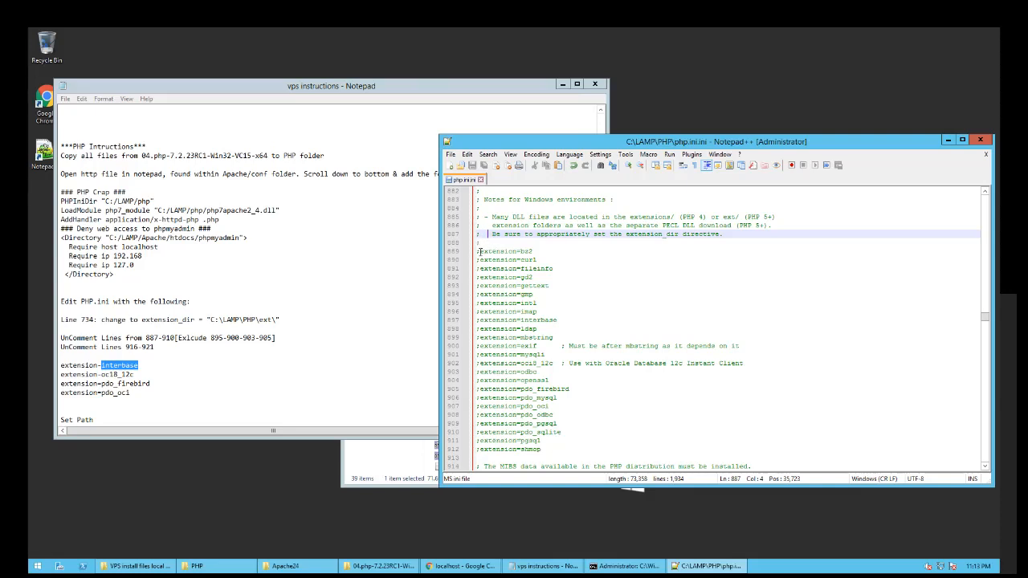
- Select the extension_dir setting in the instructions, then bring the fresh php.ini forward
left_click(479, 251)
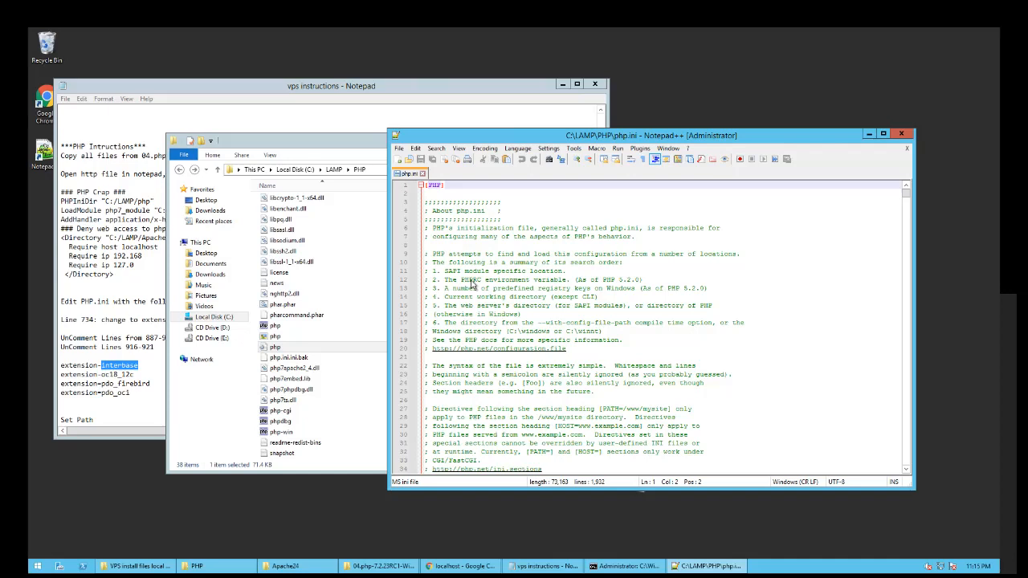
left_click(523, 220)
left_click_drag(476, 137, 486, 149)
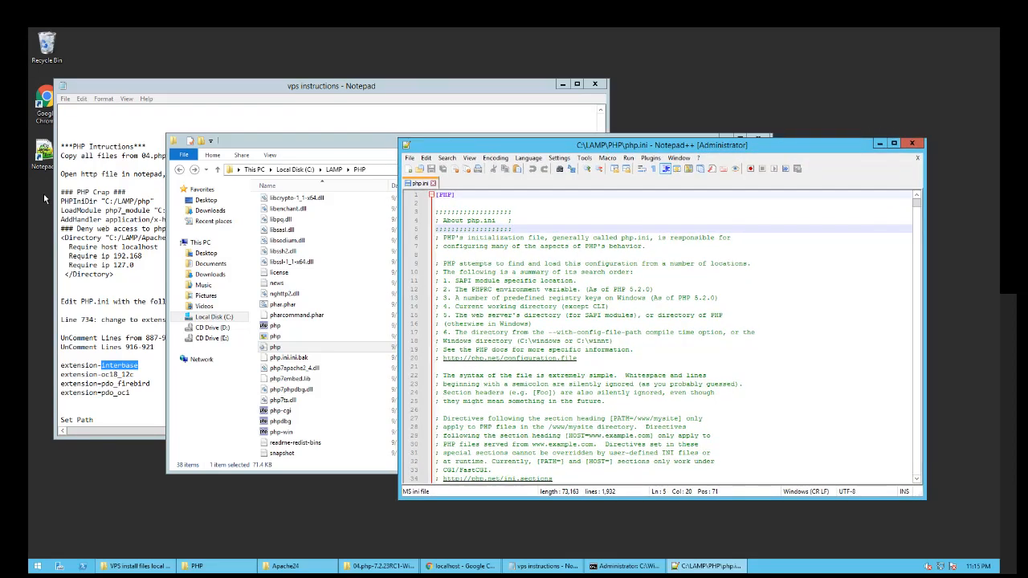
left_click(97, 326)
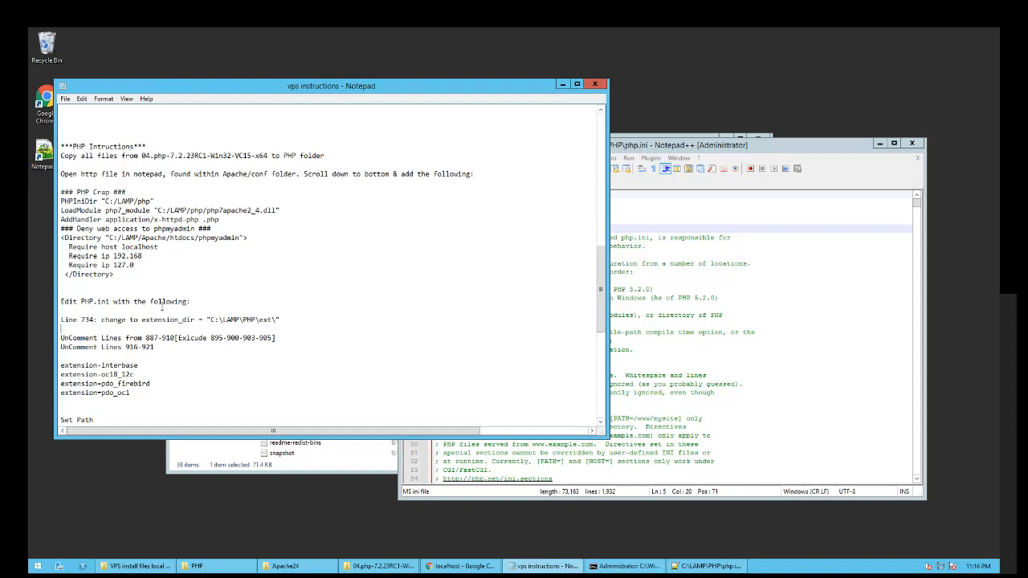
left_click_drag(209, 320, 140, 320)
key("ctrl+c")
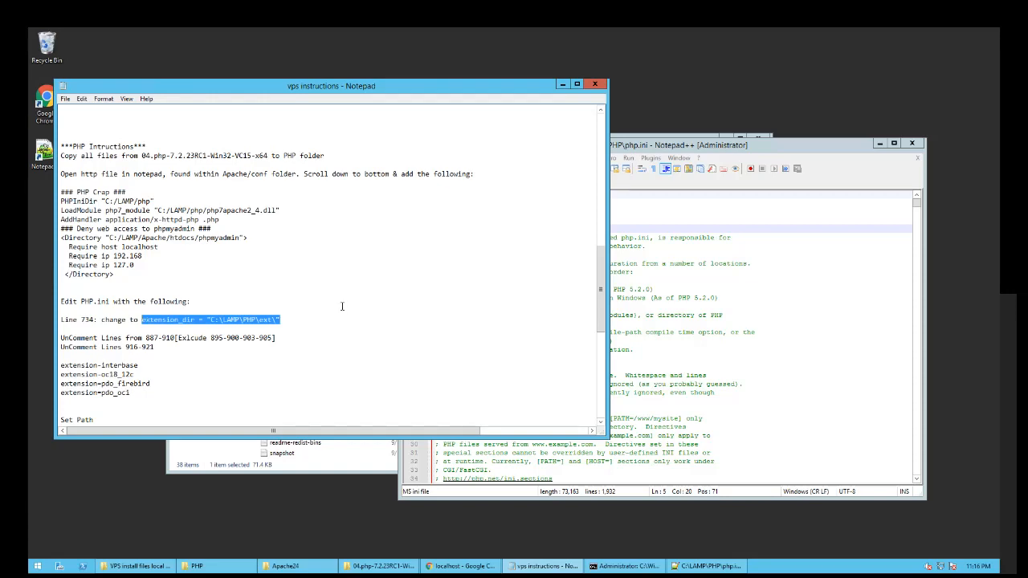
left_click(311, 321)
left_click(760, 297)
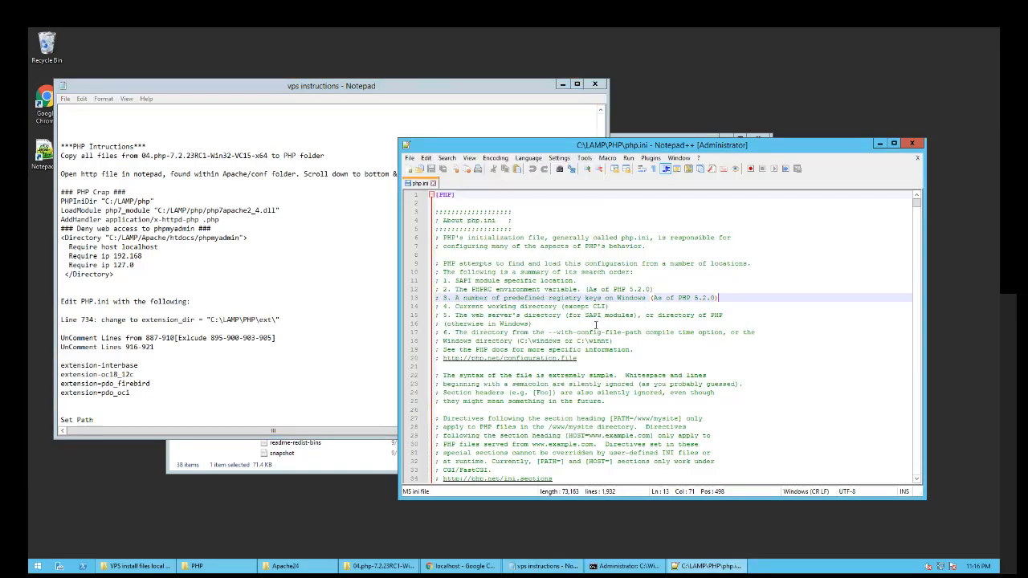
- In the fresh php.ini, replace line 734 with extension_dir = "C:\LAMP\PHP\ext\" and save
scroll(760, 297, "down", 19)
left_click_drag(915, 210, 900, 308)
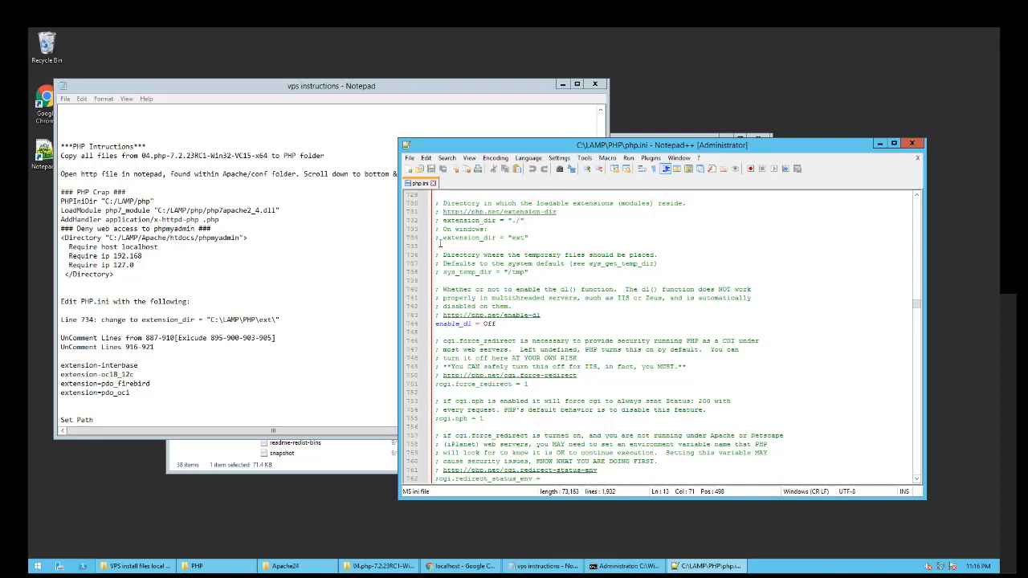
left_click(442, 238)
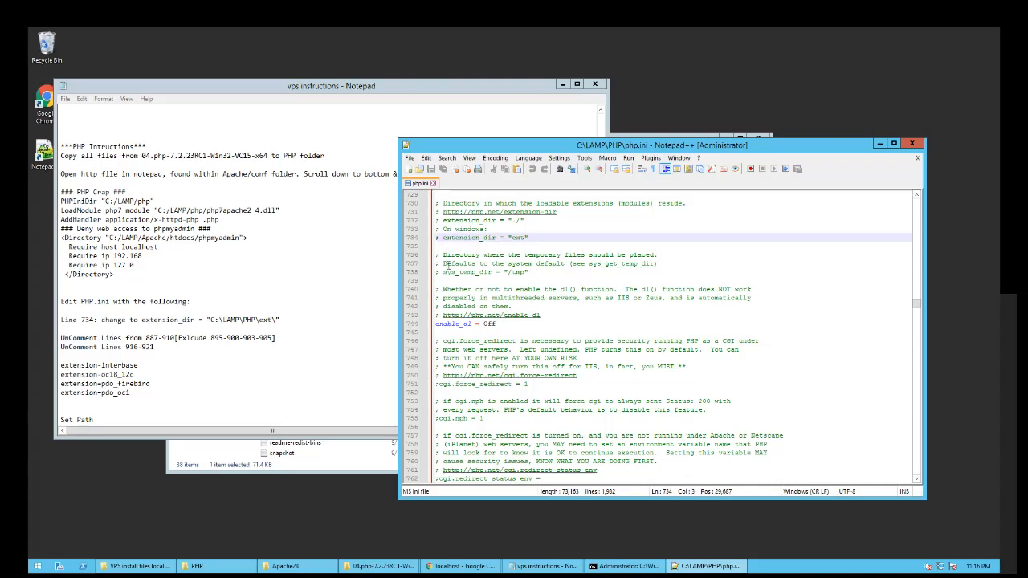
left_click_drag(535, 237, 433, 238)
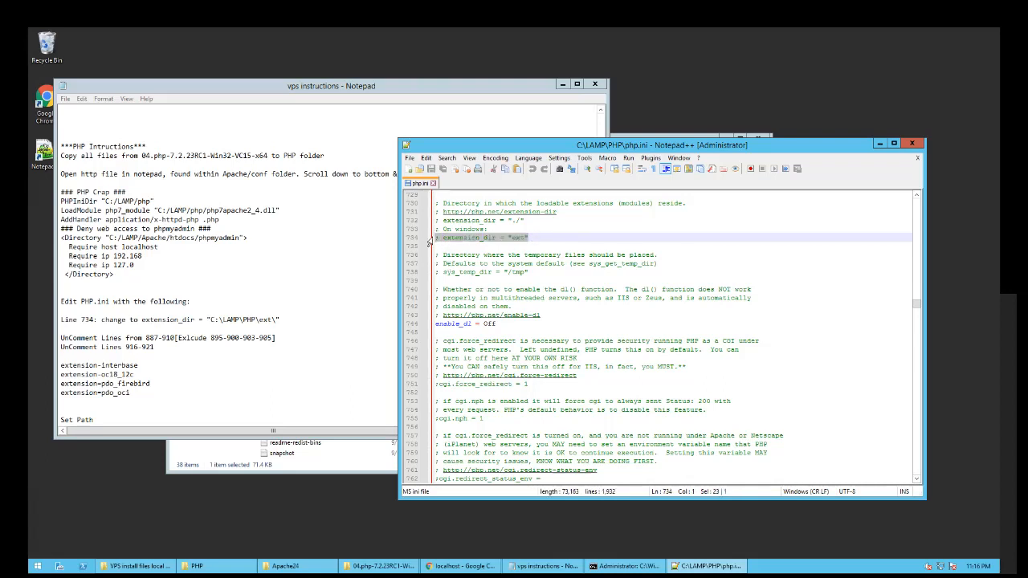
key("ctrl+v")
left_click(482, 247)
key("ctrl+s")
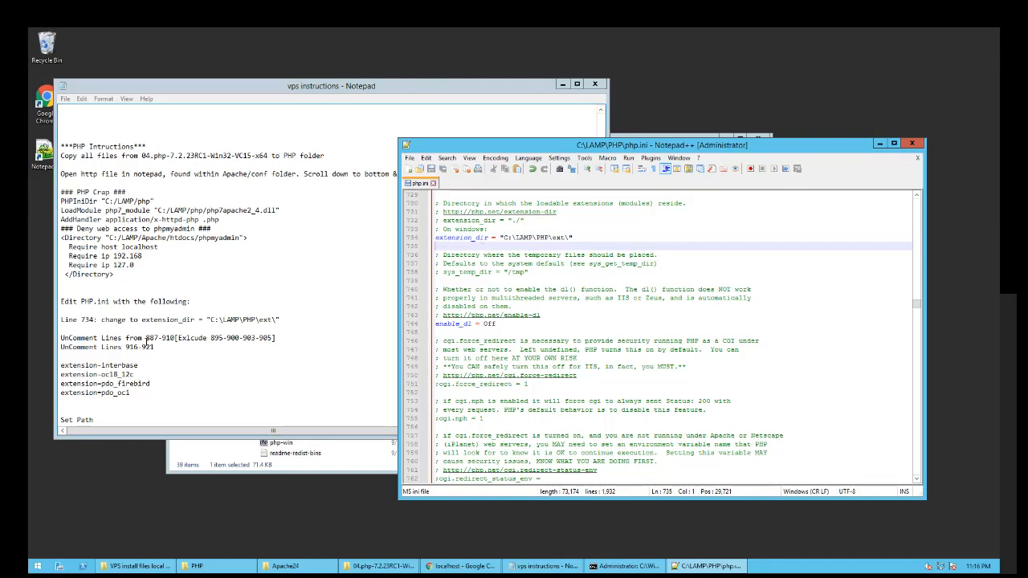
left_click(466, 281)
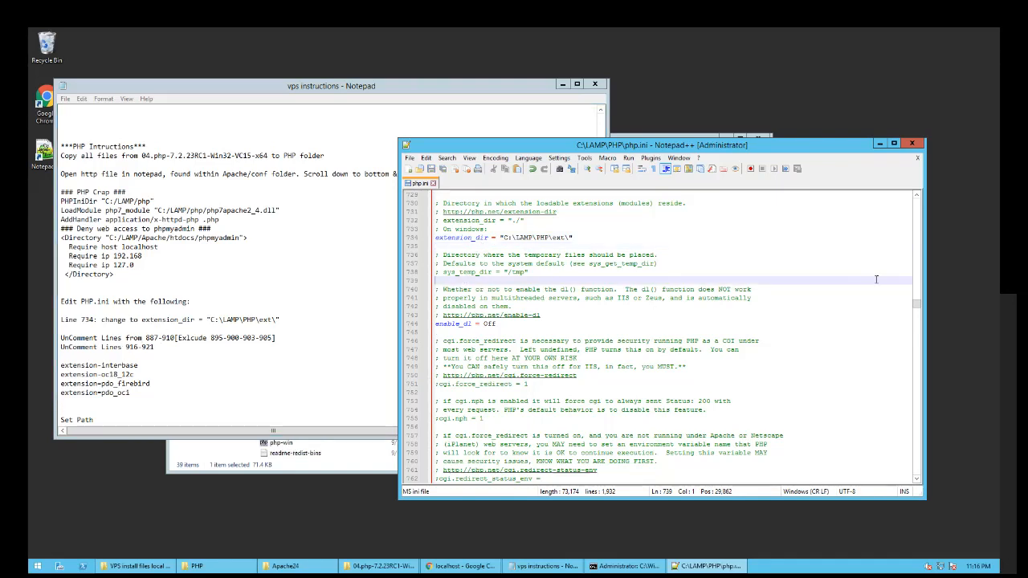
left_click(916, 328)
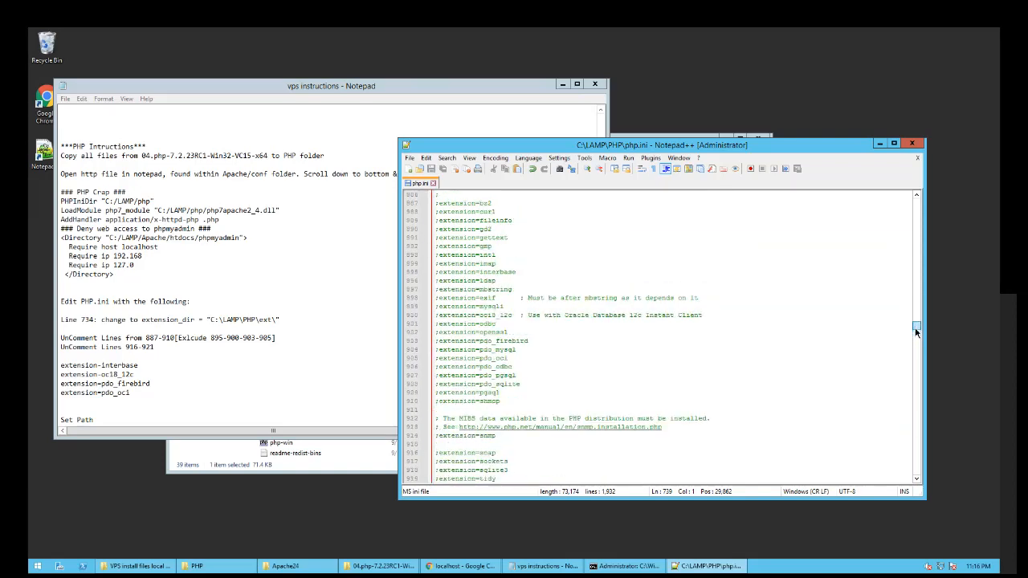
- Uncomment the bz2, curl, fileinfo, gd2, gettext, gmp, intl and imap extension lines
left_click(437, 238)
key("BackSpace")
key("Down")
key("Right")
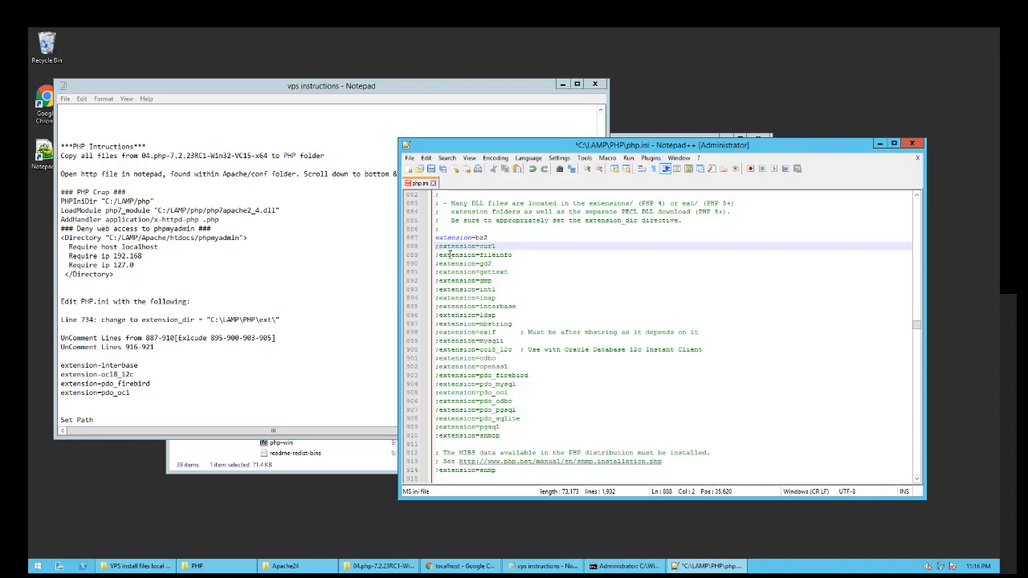
key("BackSpace")
key("Down")
key("BackSpace")
key("Down")
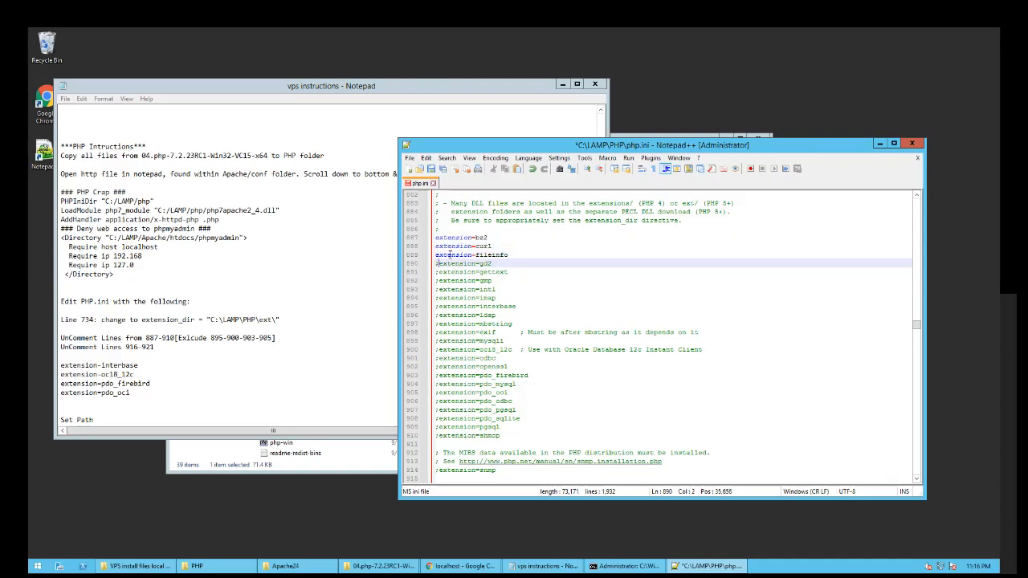
key("BackSpace")
key("Down")
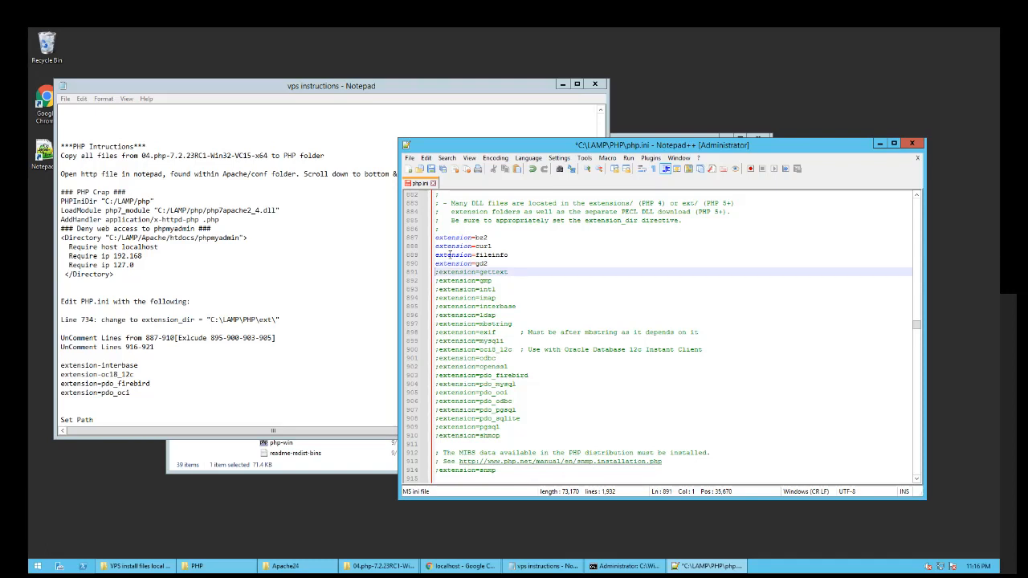
key("BackSpace")
key("Down")
key("BackSpace")
key("Down")
key("BackSpace")
key("Down")
key("BackSpace")
key("Down")
- Uncomment ldap, mbstring, exif, mysqli and odbc, leaving interbase and oci8_12c commented
key("Down")
key("Right")
key("BackSpace")
key("Down")
key("Delete")
key("Down")
key("Right")
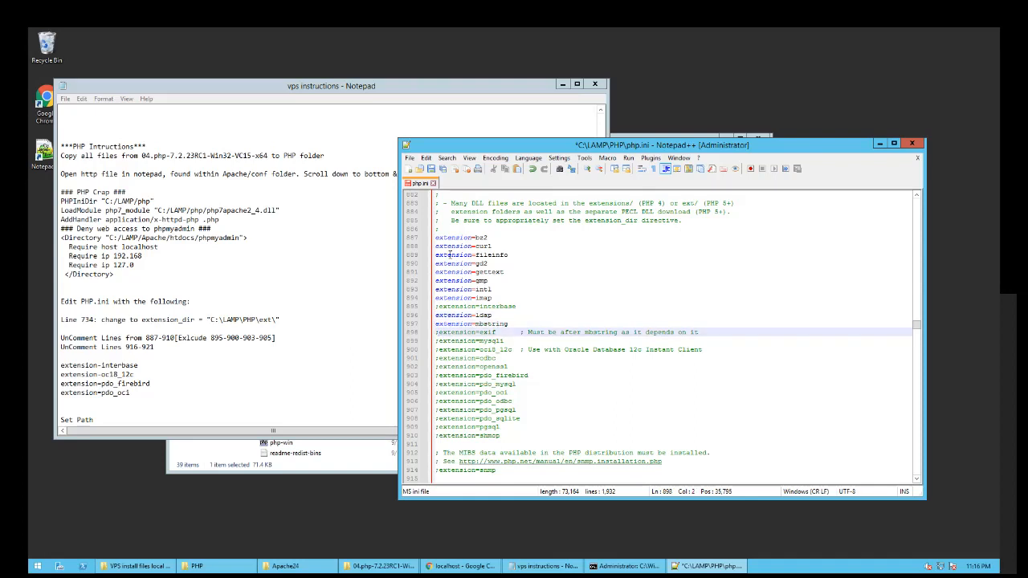
key("BackSpace")
key("Down")
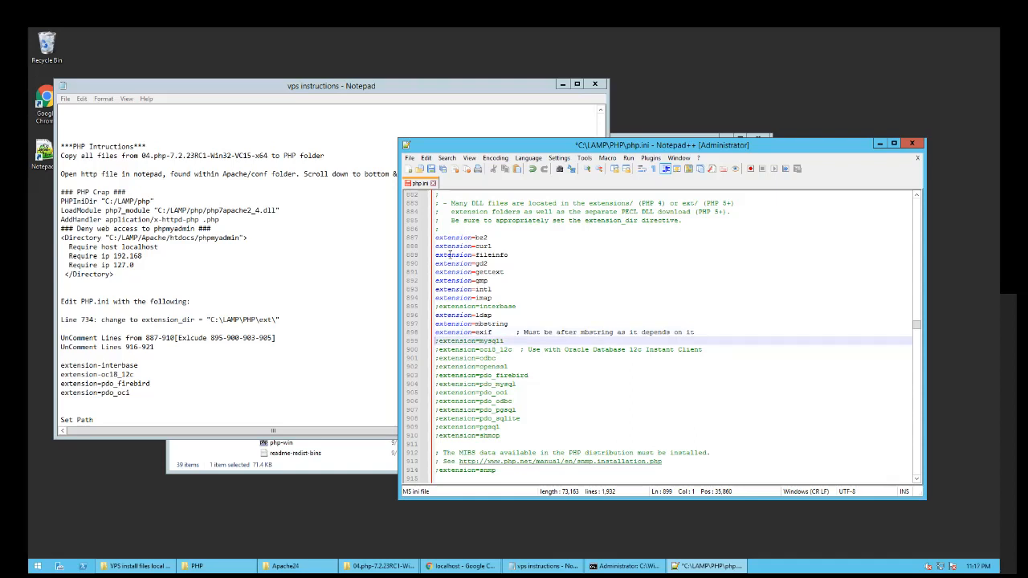
key("BackSpace")
key("Down")
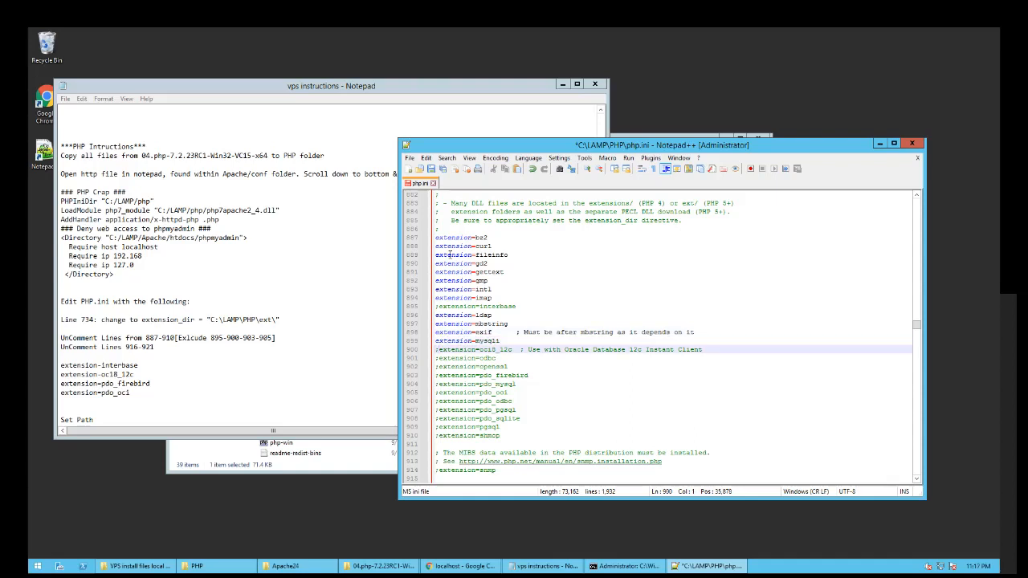
key("Down")
key("Delete")
- Uncomment openssl, pdo_mysql, pdo_odbc, pdo_pgsql, pdo_sqlite, pgsql and shmop, skipping pdo_firebird and pdo_oci, then save
key("Down")
key("Delete")
key("Down")
key("Down")
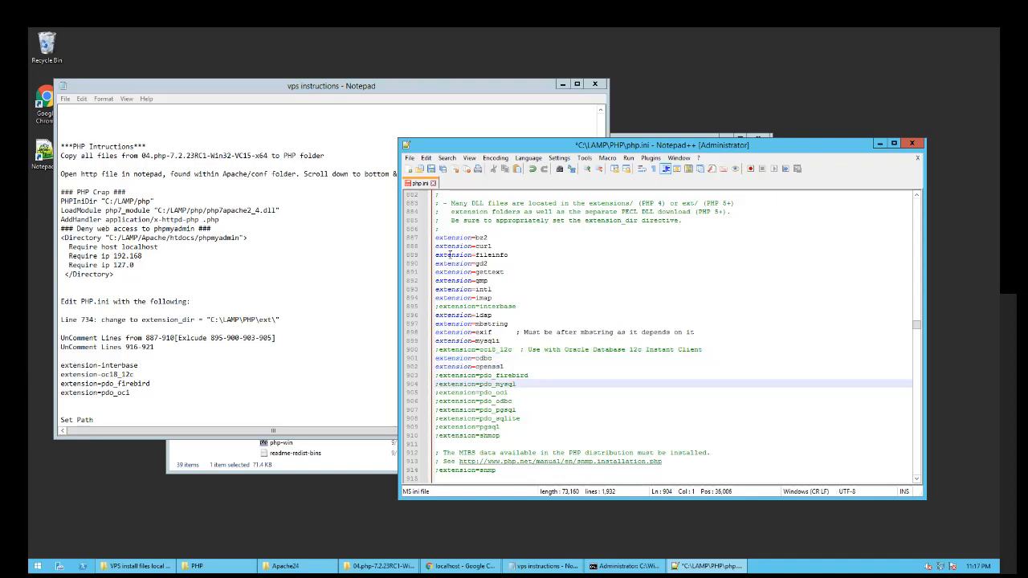
key("BackSpace")
key("Down")
key("Down")
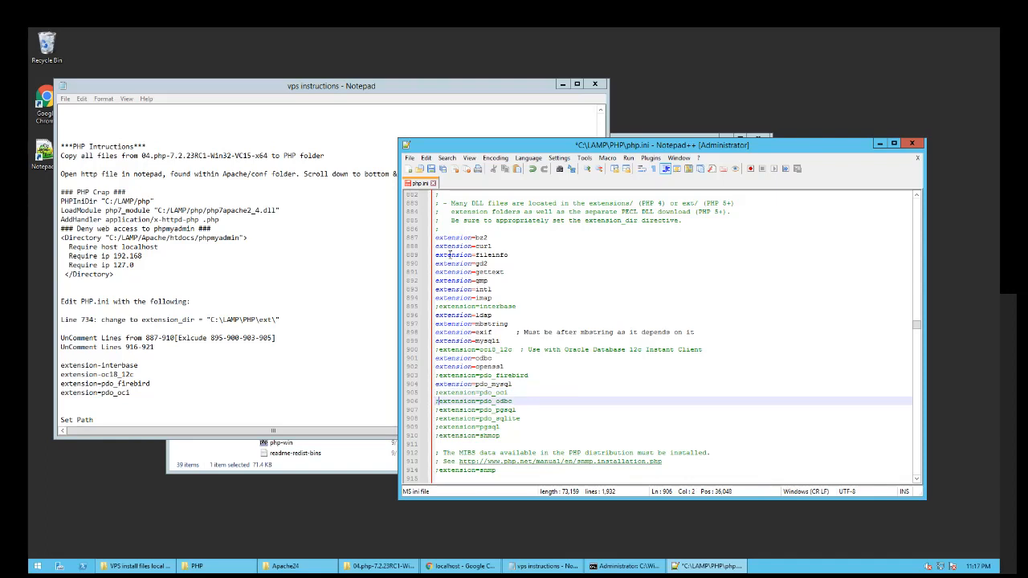
key("BackSpace")
key("Down")
key("BackSpace")
key("Down")
key("BackSpace")
key("Down")
key("BackSpace")
key("Down")
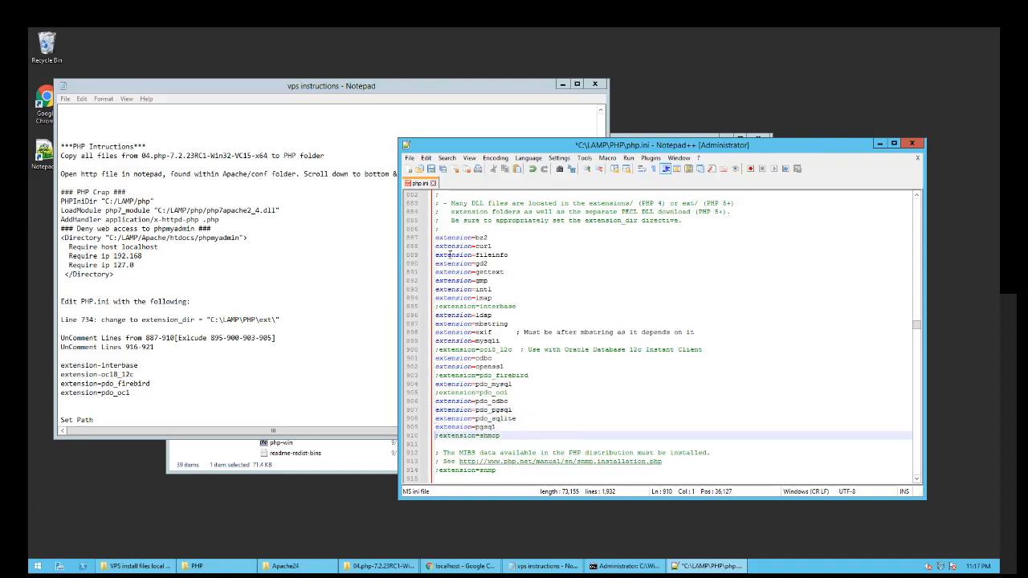
key("Delete")
key("ctrl+s")
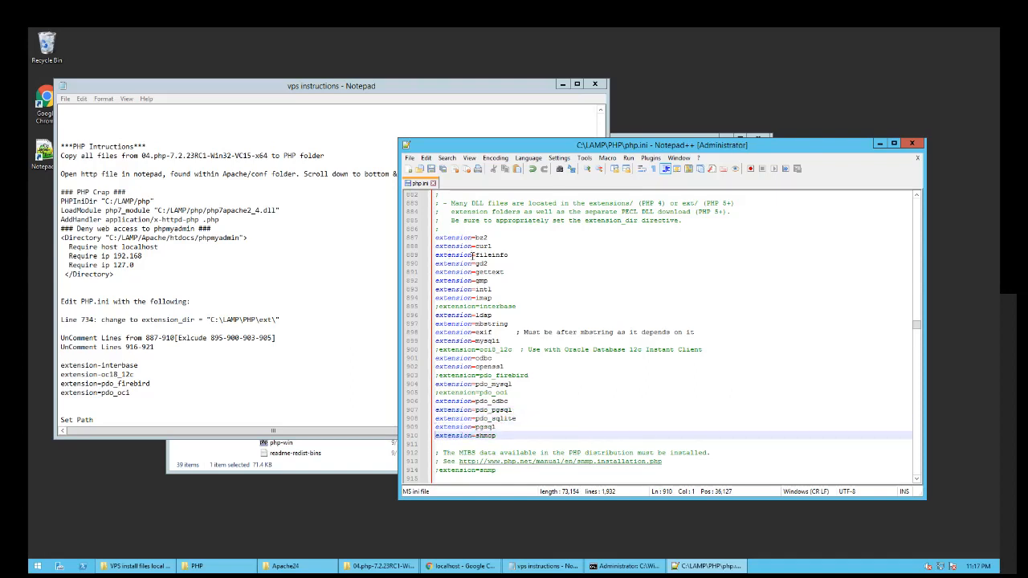
- Uncomment soap, sockets, sqlite3, tidy, xmlrpc and xsl, then save php.ini
scroll(523, 322, "down", 6)
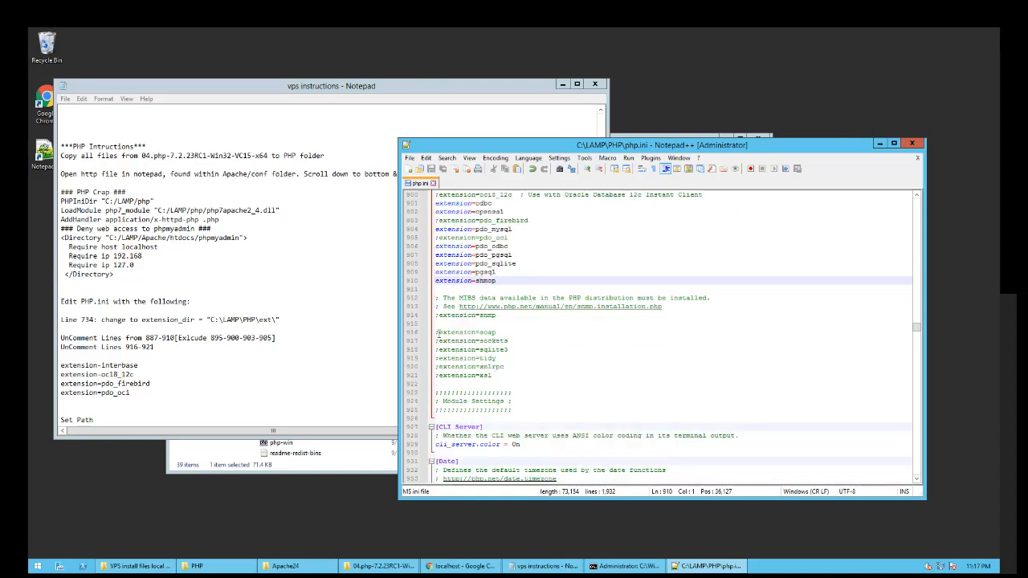
key("Down")
key("Down")
key("Down")
key("Down")
key("Down")
key("Down")
key("Delete")
key("Down")
key("Delete")
key("Down")
key("Delete")
key("Down")
key("Delete")
key("Down")
key("Delete")
key("Down")
key("Delete")
key("ctrl+s")
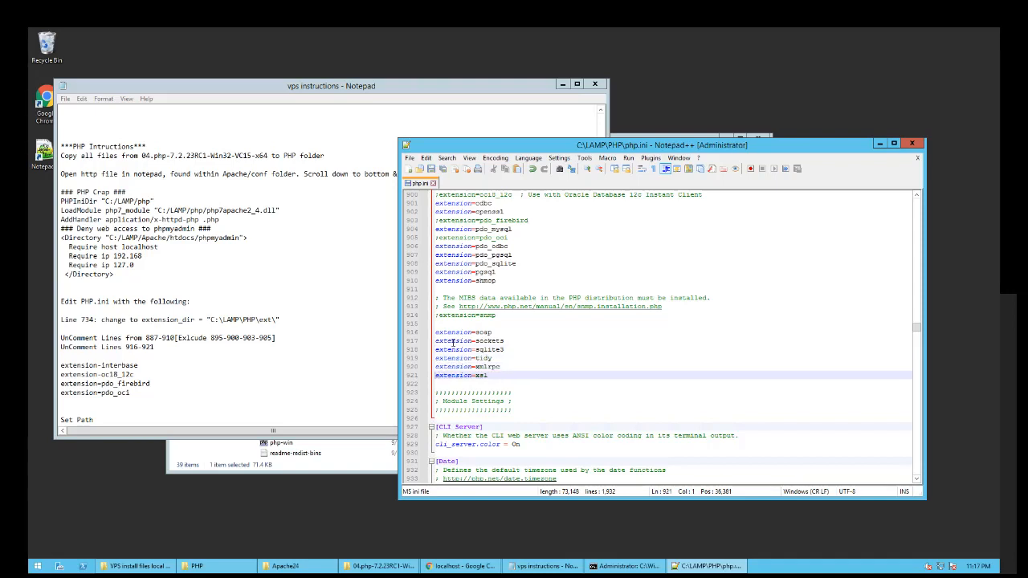
left_click_drag(579, 145, 587, 140)
- Scroll the instructions to the setx path command and close the php.ini editor
left_click(152, 366)
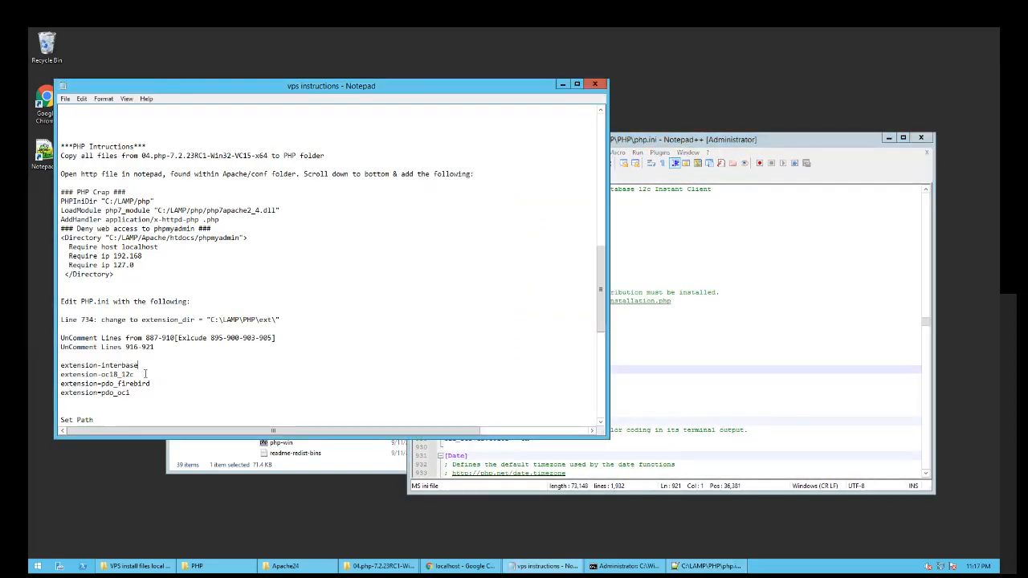
scroll(145, 375, "down", 2)
left_click(212, 375)
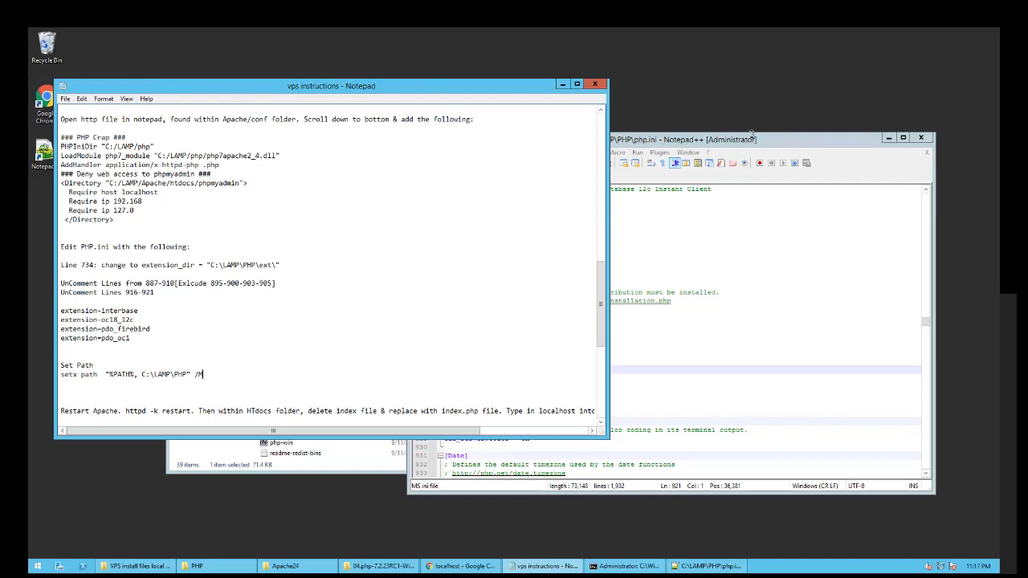
left_click(751, 137)
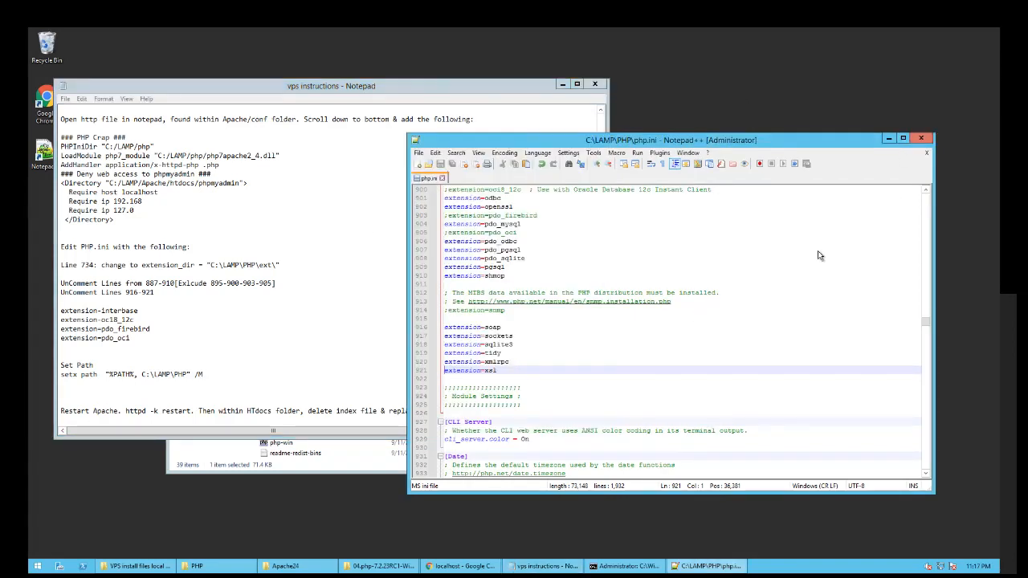
key("alt+F4")
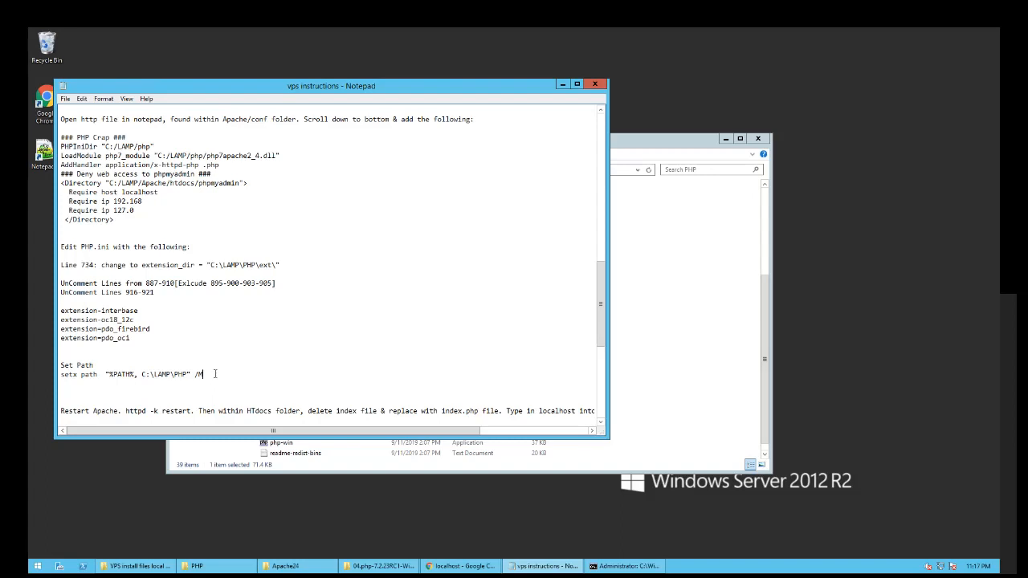
- Adjust a selection along the setx path command line in the instructions
key("shift+Left")
key("shift+Left")
key("shift+Left")
key("shift+Left")
key("shift+Left")
key("shift+Left")
key("shift+Left")
key("shift+Left")
key("shift+Left")
key("shift+Left")
key("shift+Left")
key("shift+Left")
key("shift+Left")
key("shift+Left")
key("shift+Left")
key("shift+Left")
key("shift+Left")
key("shift+Left")
key("shift+Left")
key("shift+Left")
key("shift+Left")
key("shift+Left")
key("shift+Left")
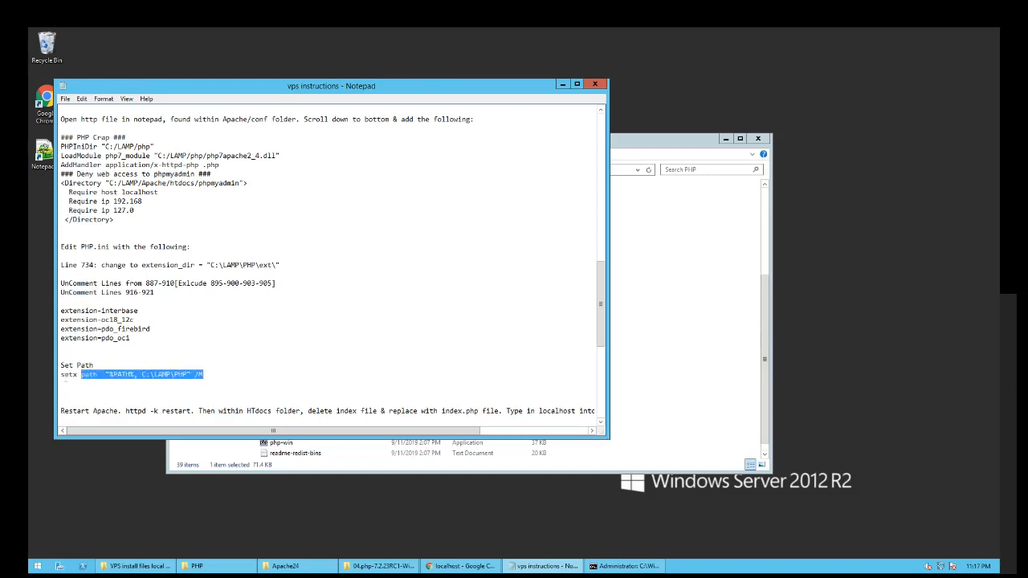
key("shift+Right")
key("shift+Right")
key("shift+Right")
key("shift+Right")
key("shift+Right")
key("shift+Right")
key("shift+Right")
key("shift+Left")
key("shift+Left")
key("shift+Left")
key("shift+Left")
key("shift+Left")
key("shift+Left")
key("shift+Left")
key("shift+Left")
left_click(226, 375)
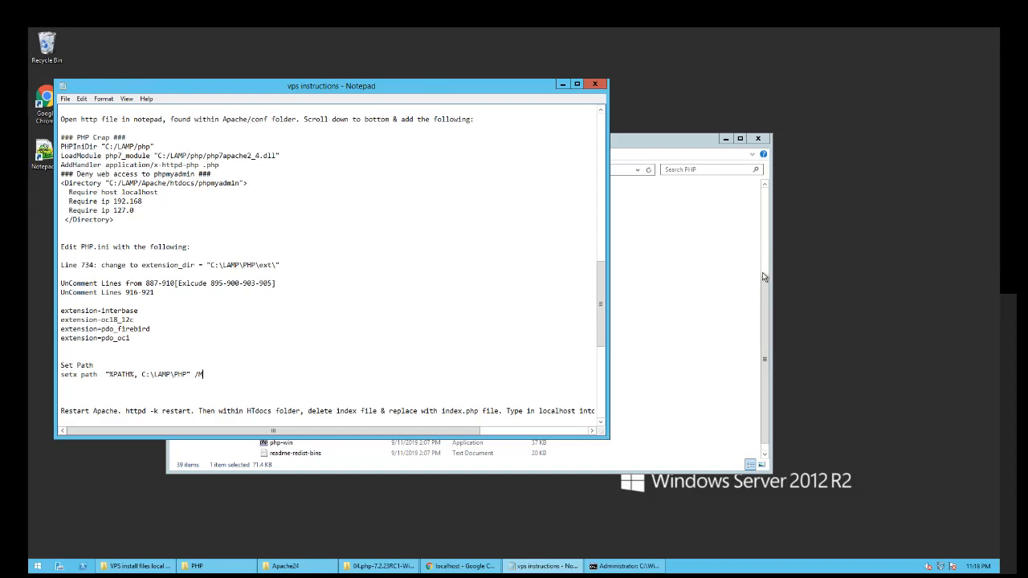
- In File Explorer, navigate from the PHP folder to C:\LAMP\APACHE\bin
left_click(764, 278)
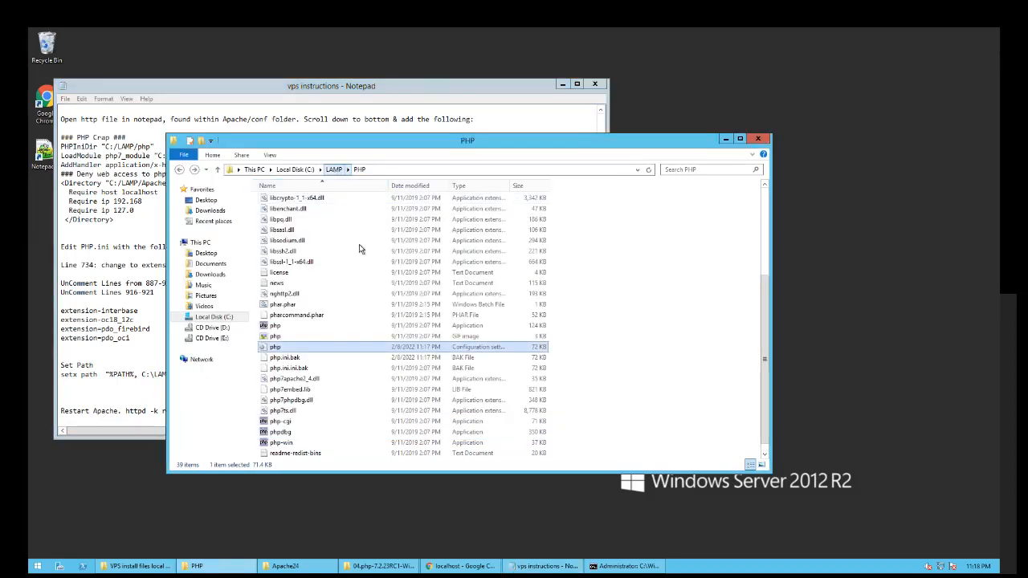
left_click(333, 169)
left_click(283, 203)
left_click(285, 201)
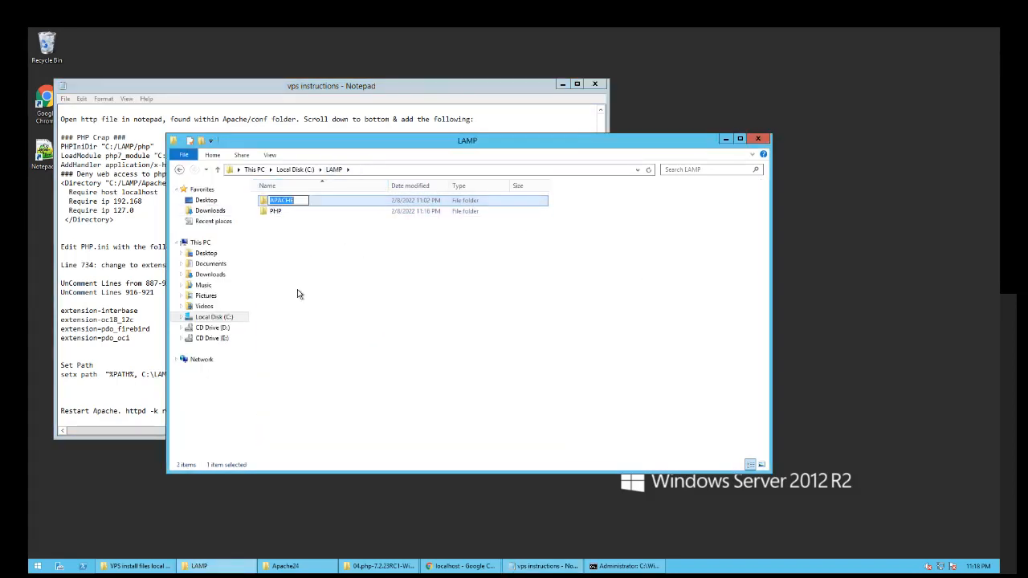
left_click(297, 290)
double_click(282, 202)
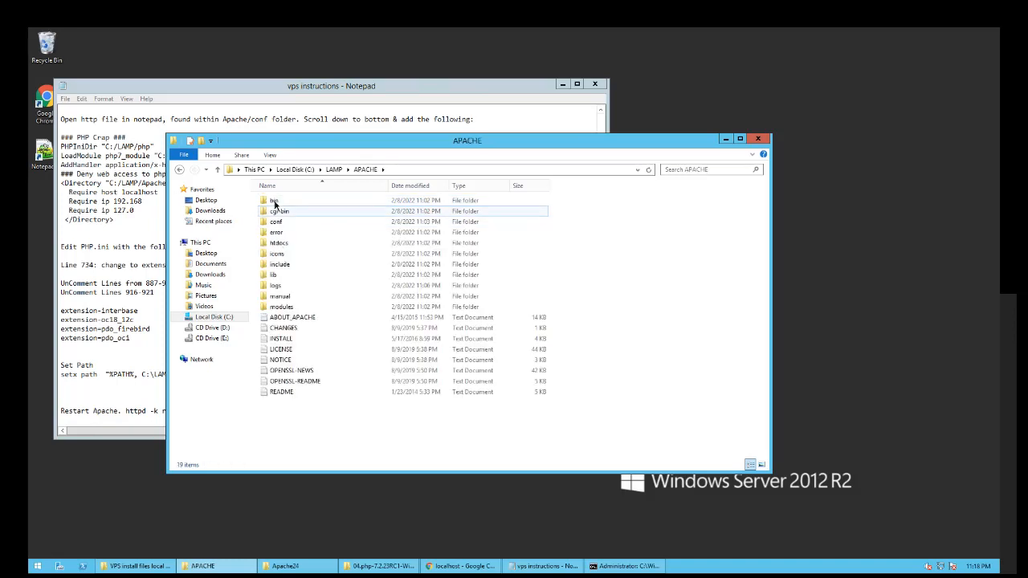
double_click(277, 201)
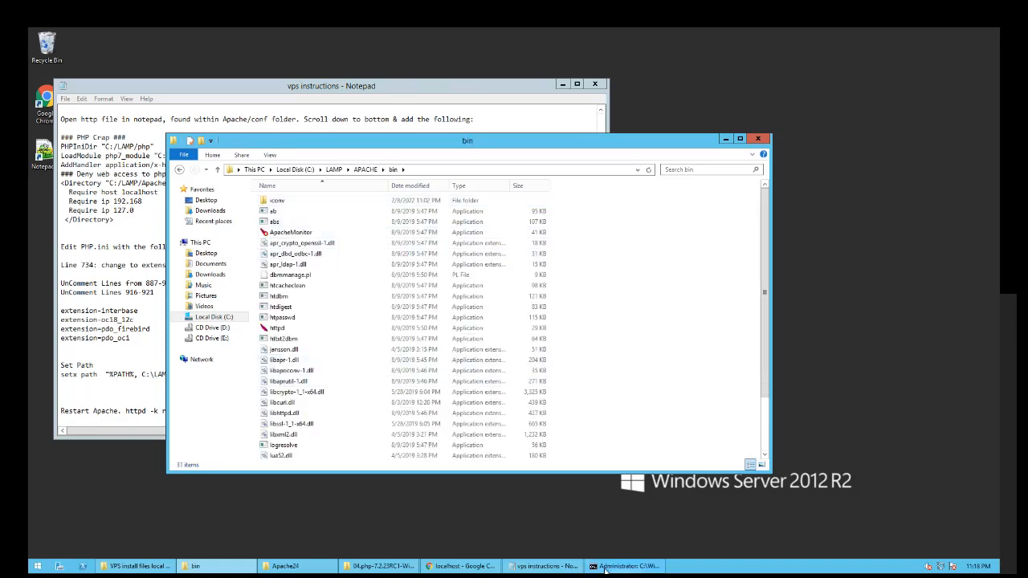
- Paste the setx path command into Command Prompt and run it to add C:\LAMP\PHP to PATH
left_click(625, 567)
left_click_drag(564, 204, 636, 196)
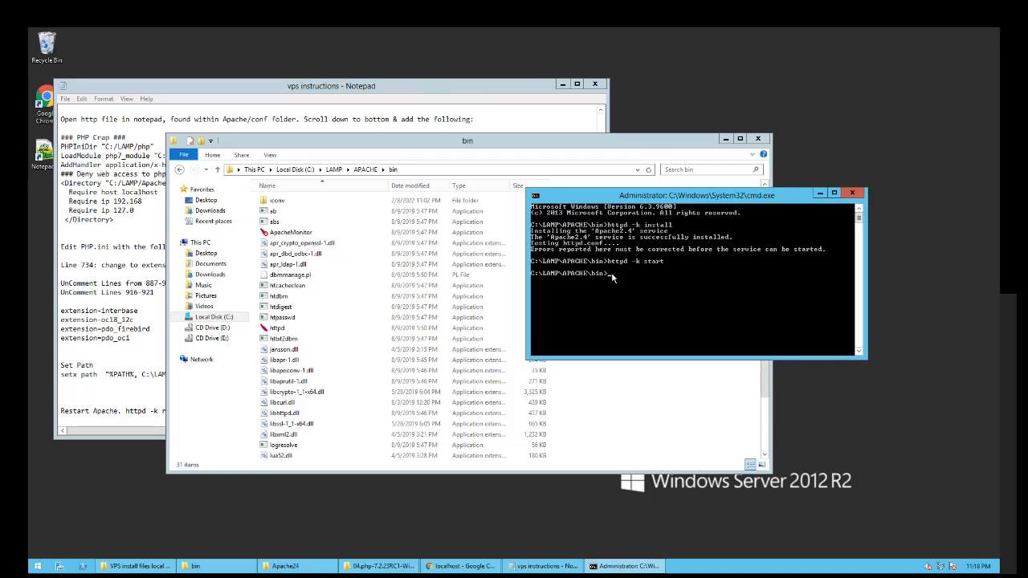
left_click(109, 374)
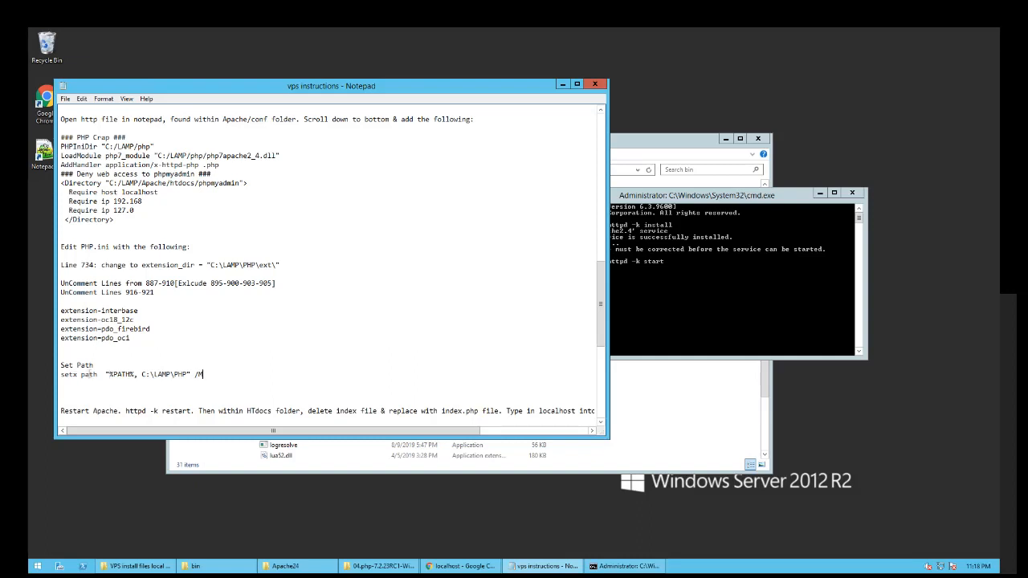
left_click_drag(203, 374, 61, 374)
key("ctrl+c")
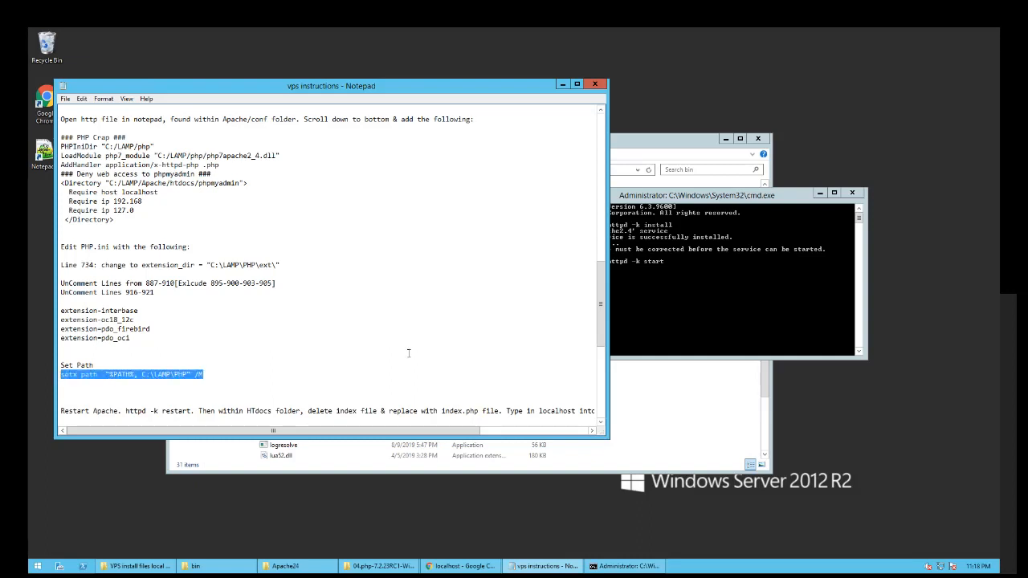
left_click(633, 210)
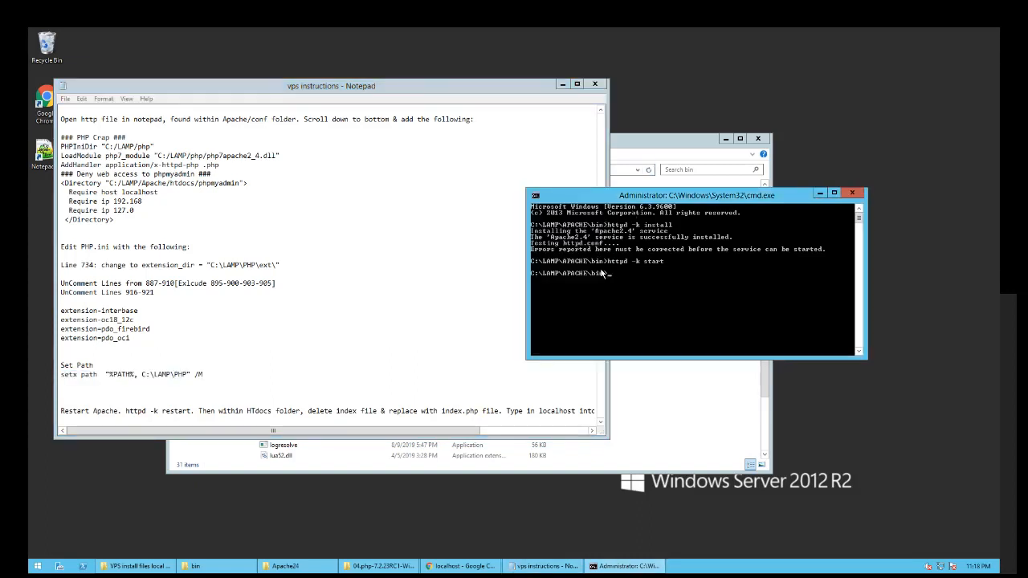
right_click(602, 274)
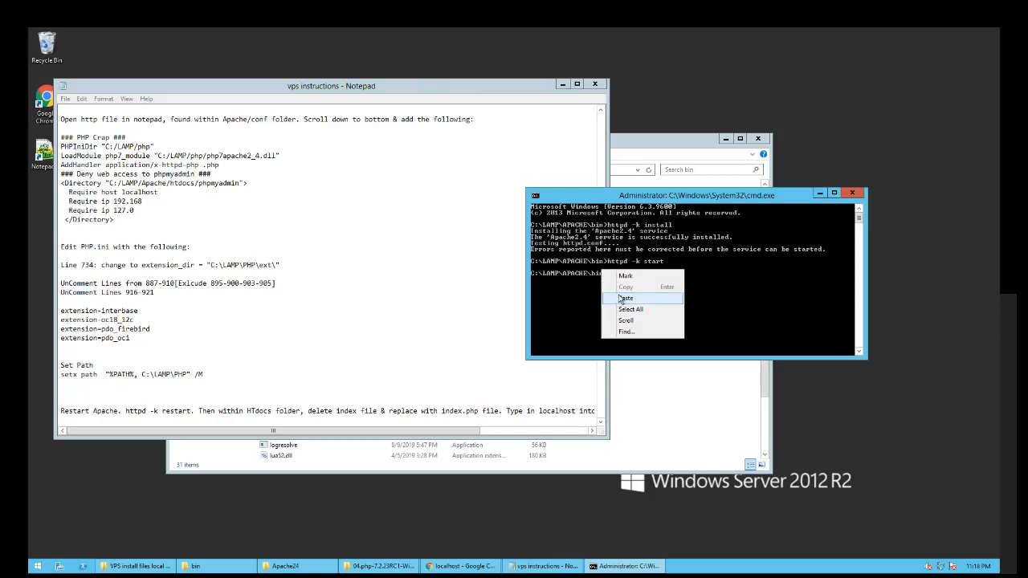
left_click(623, 298)
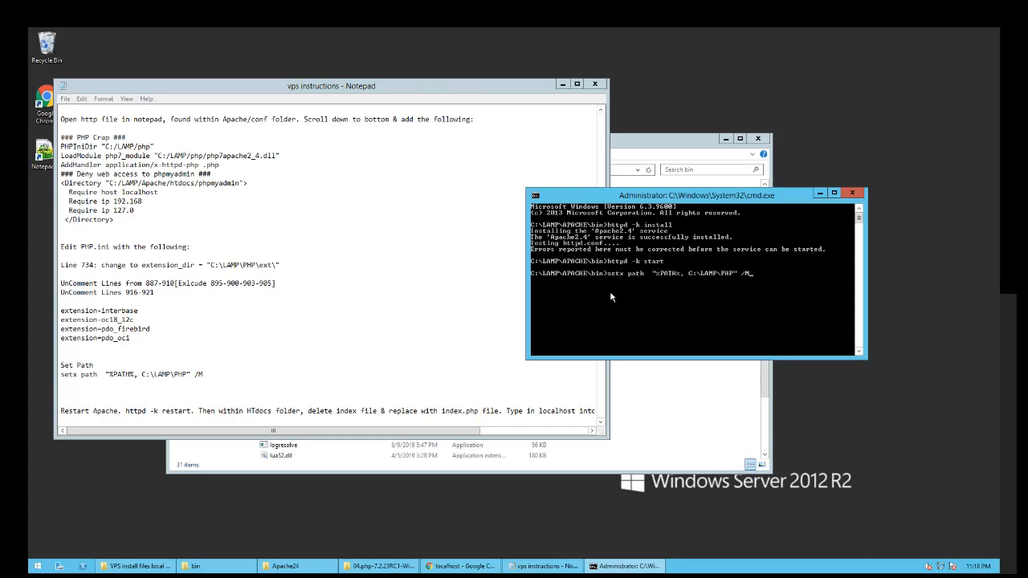
key("Return")
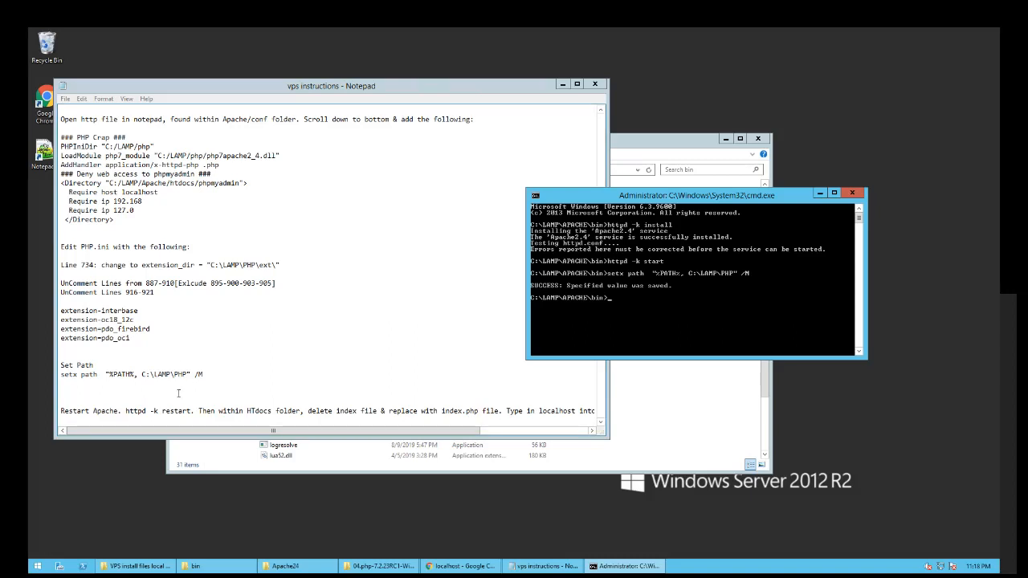
- Copy httpd -k restart from the instructions and run it in Command Prompt
left_click_drag(126, 411, 193, 411)
key("ctrl+c")
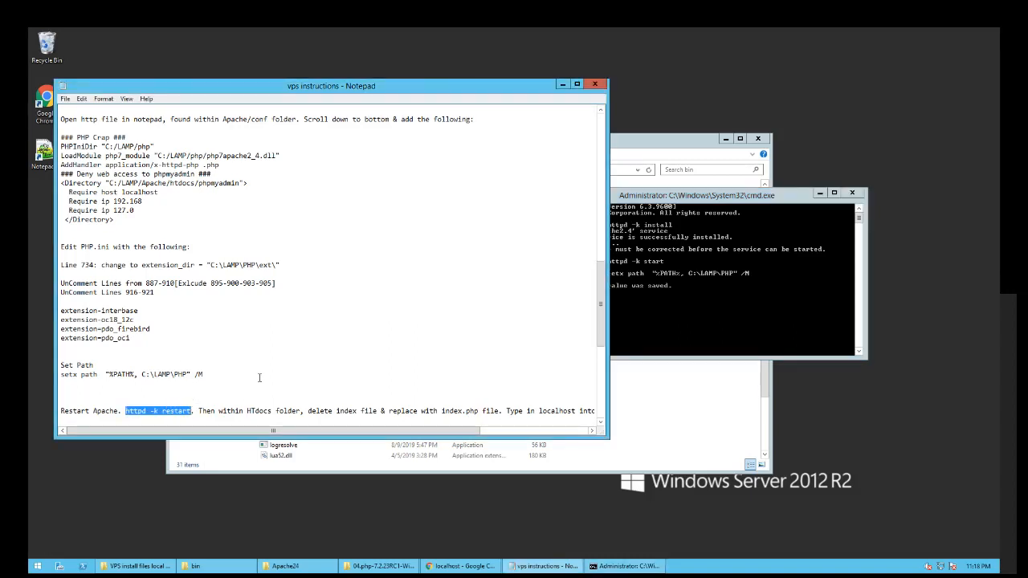
left_click(242, 376)
left_click(617, 306)
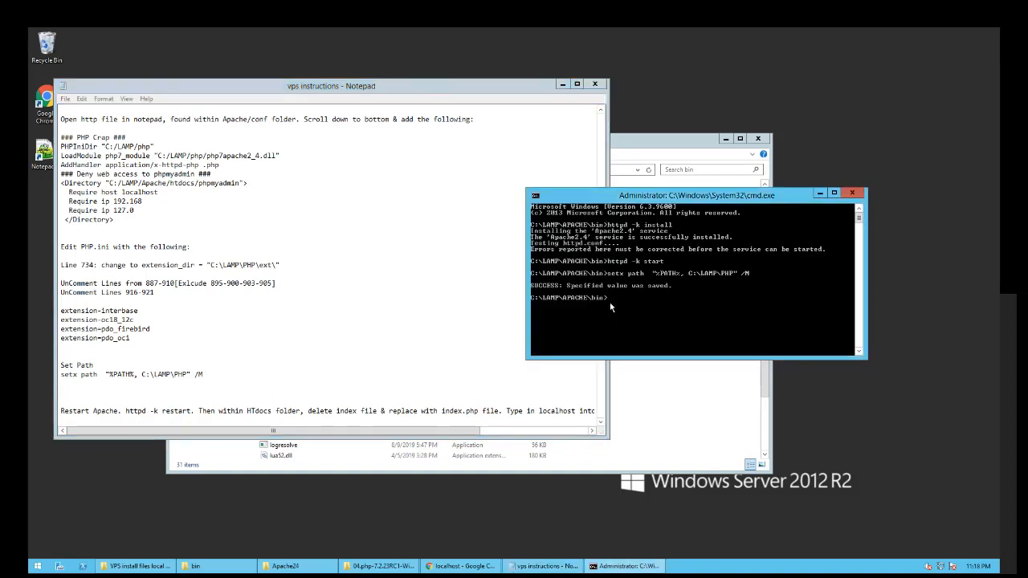
right_click(610, 302)
left_click(623, 332)
key("Return")
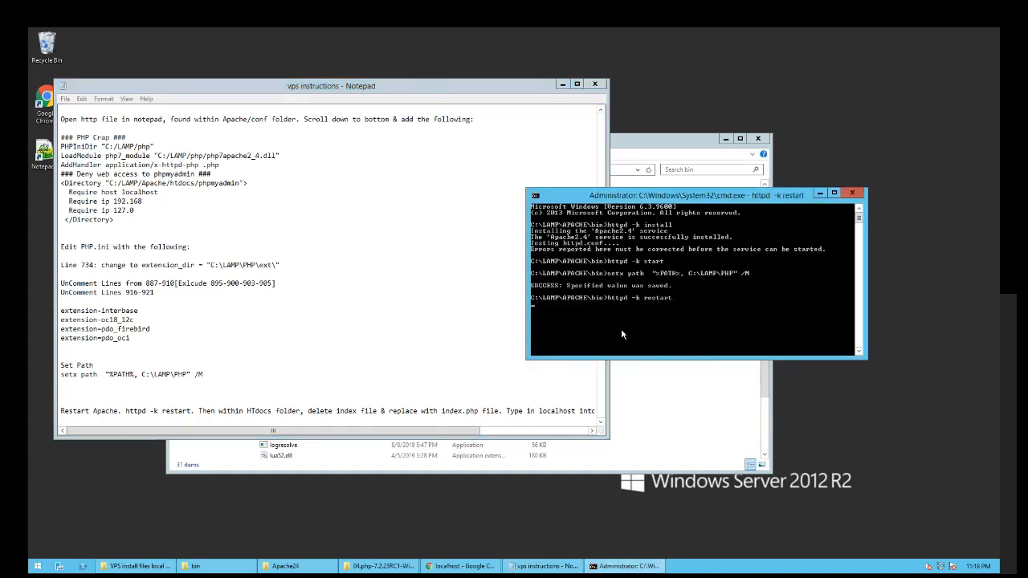
- Copy index.php from the VPS install files folder
left_click(652, 410)
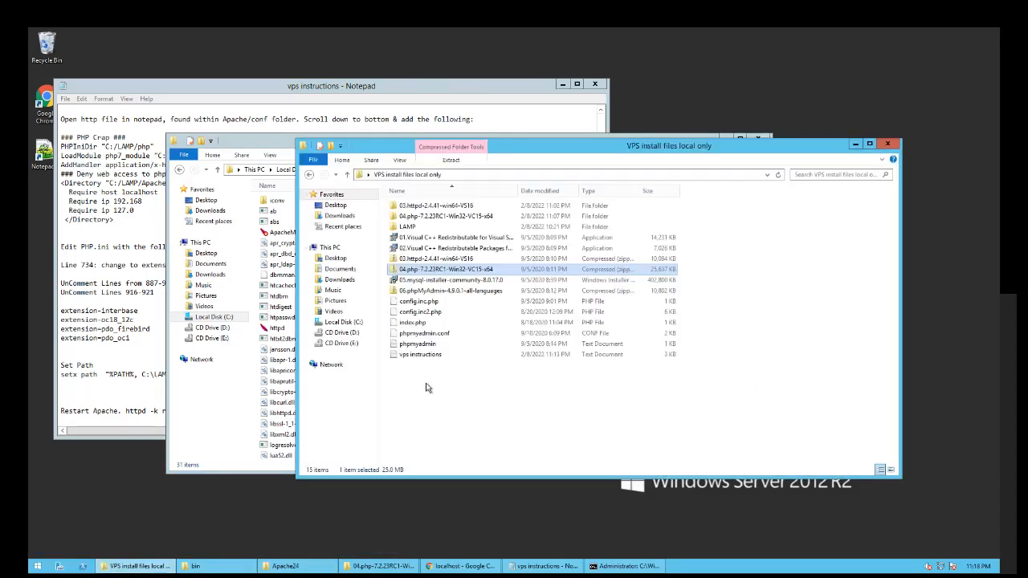
left_click(137, 566)
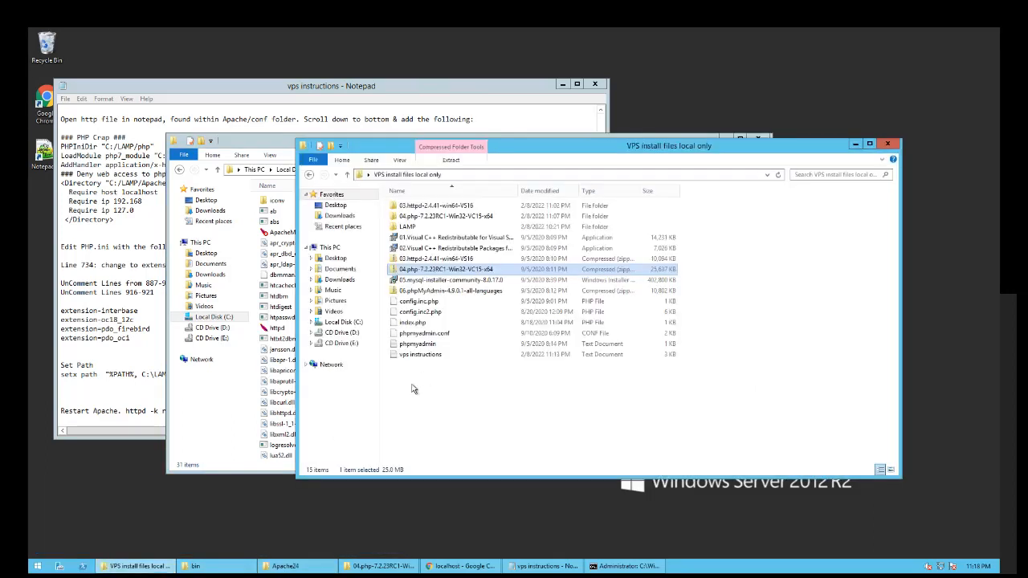
right_click(404, 322)
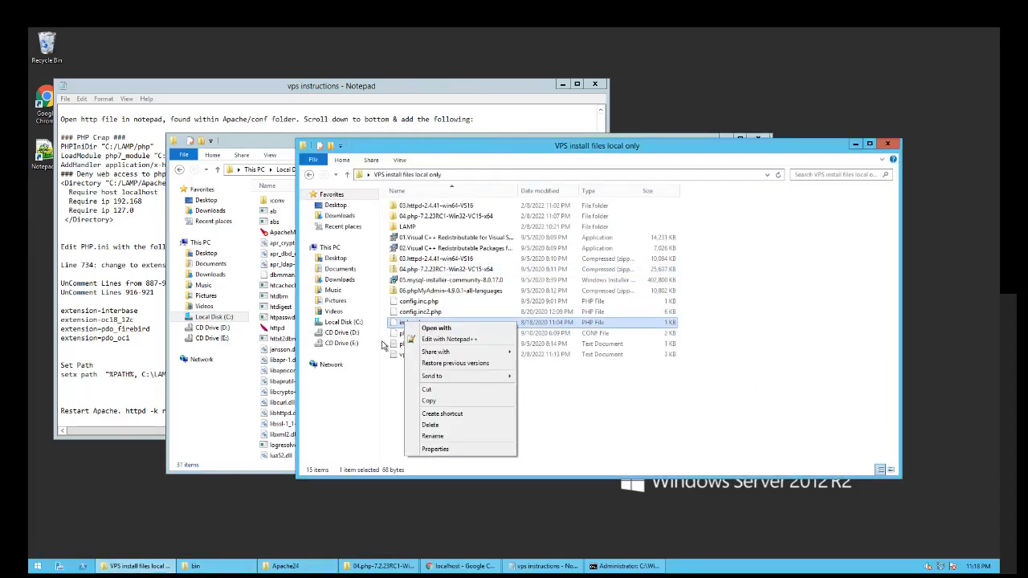
left_click(428, 401)
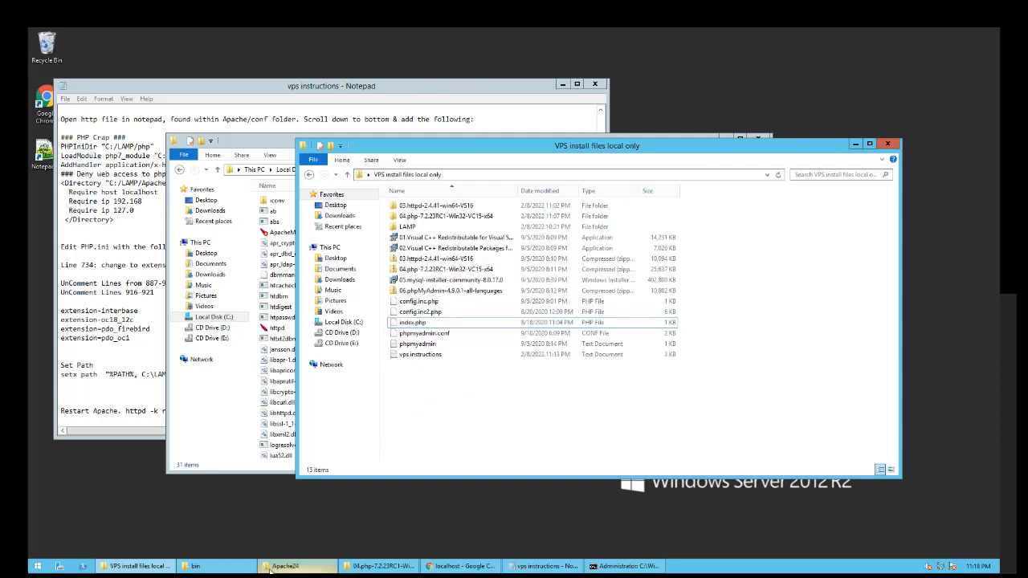
mouse_move(228, 570)
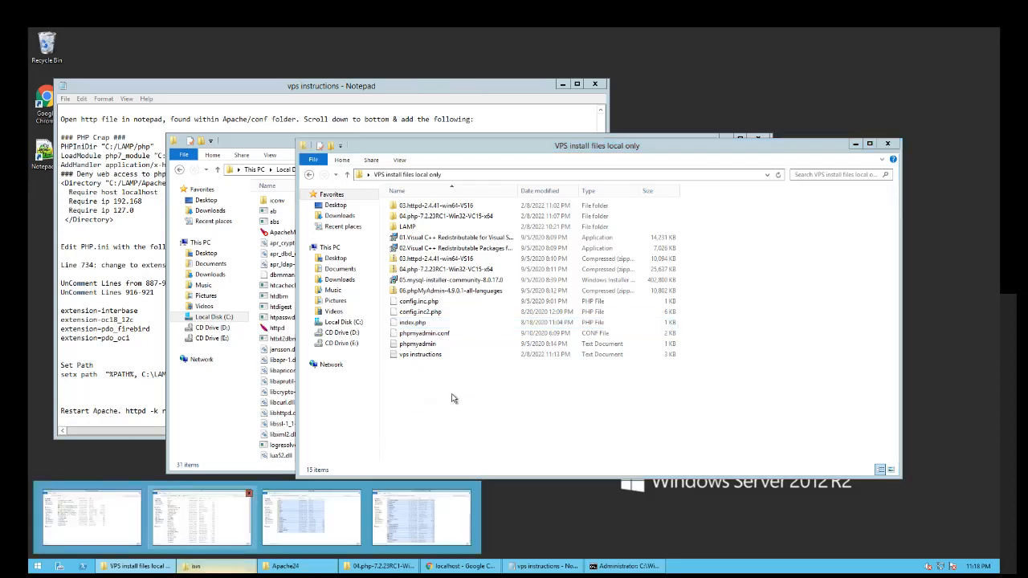
left_click(201, 518)
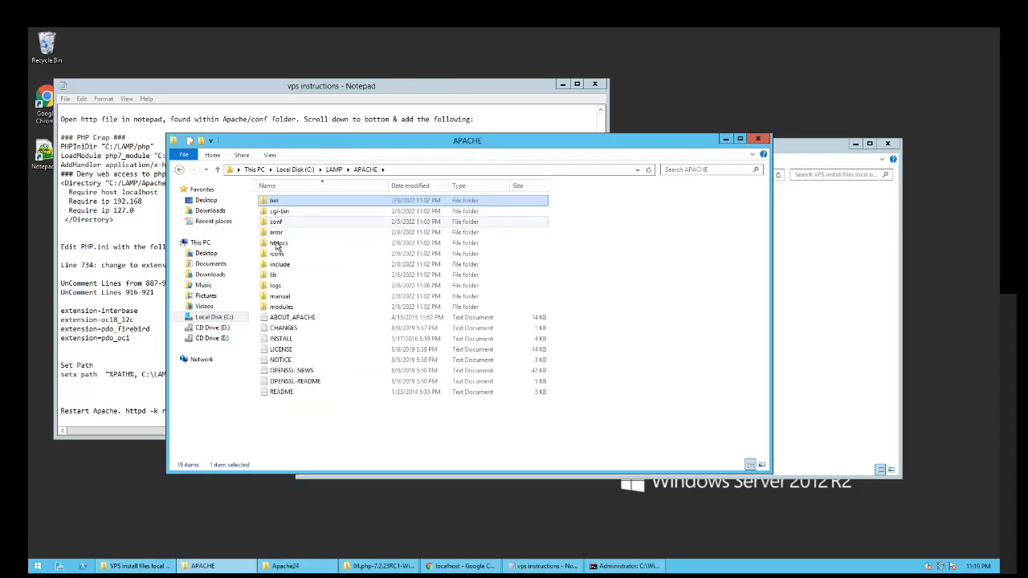
- Open APACHE\htdocs, delete the old index file and paste index.php there
double_click(278, 244)
left_click(278, 201)
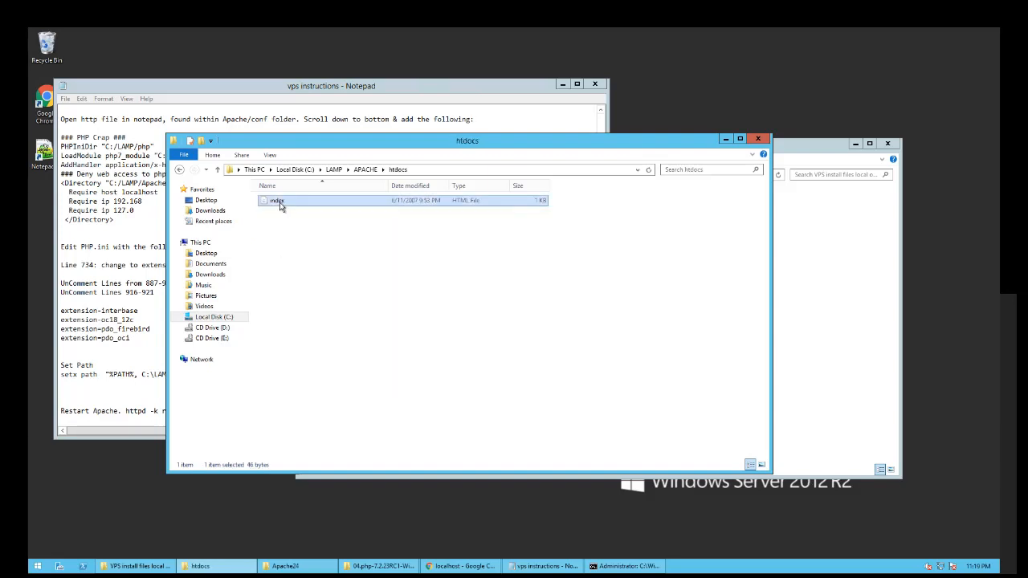
right_click(281, 205)
left_click(305, 309)
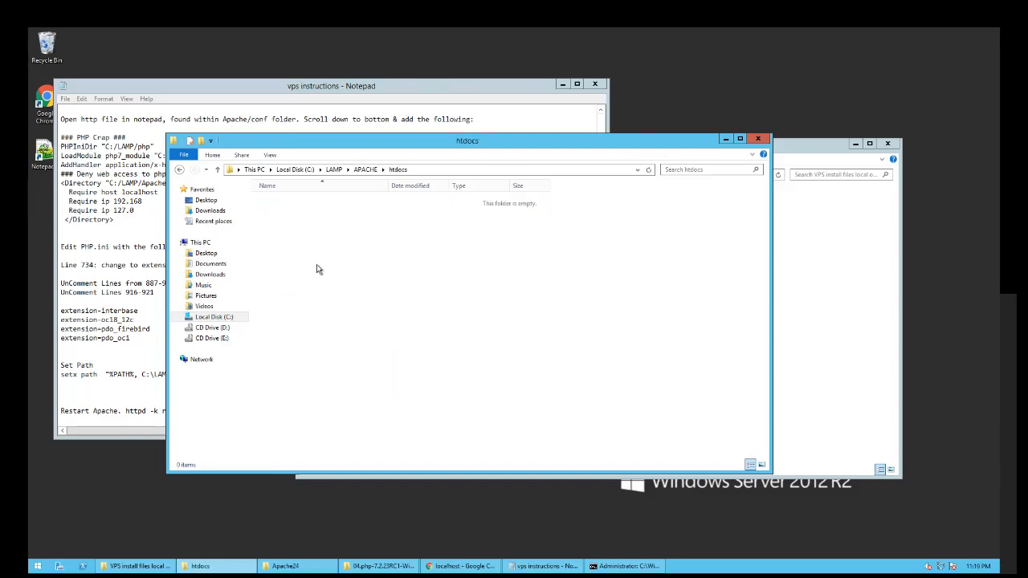
right_click(316, 266)
left_click(365, 331)
left_click(395, 311)
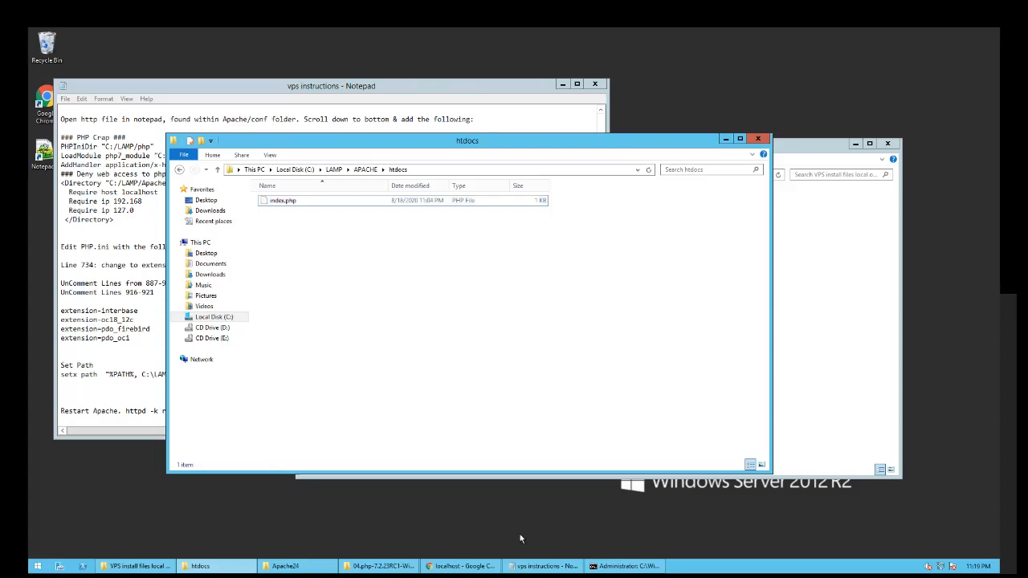
- Reload localhost in Chrome to confirm the PHP 7.2.23RC1 info page, then minimize the browser
left_click(462, 566)
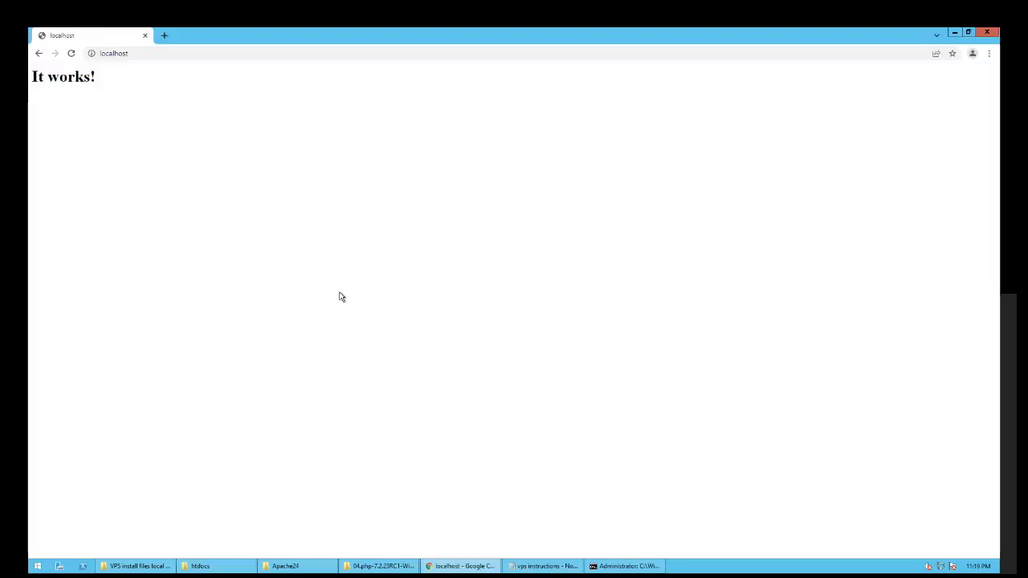
left_click(157, 54)
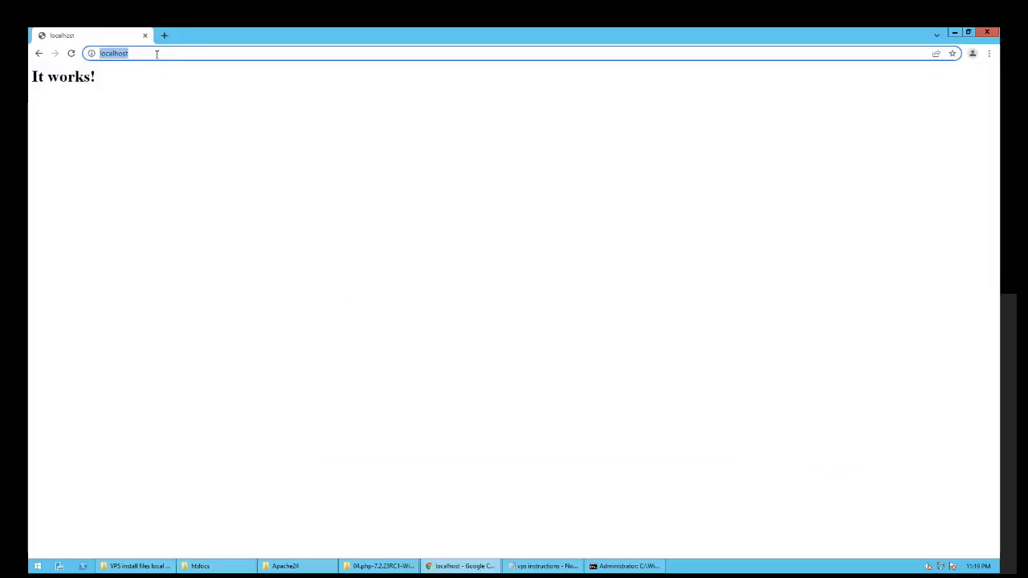
key("Return")
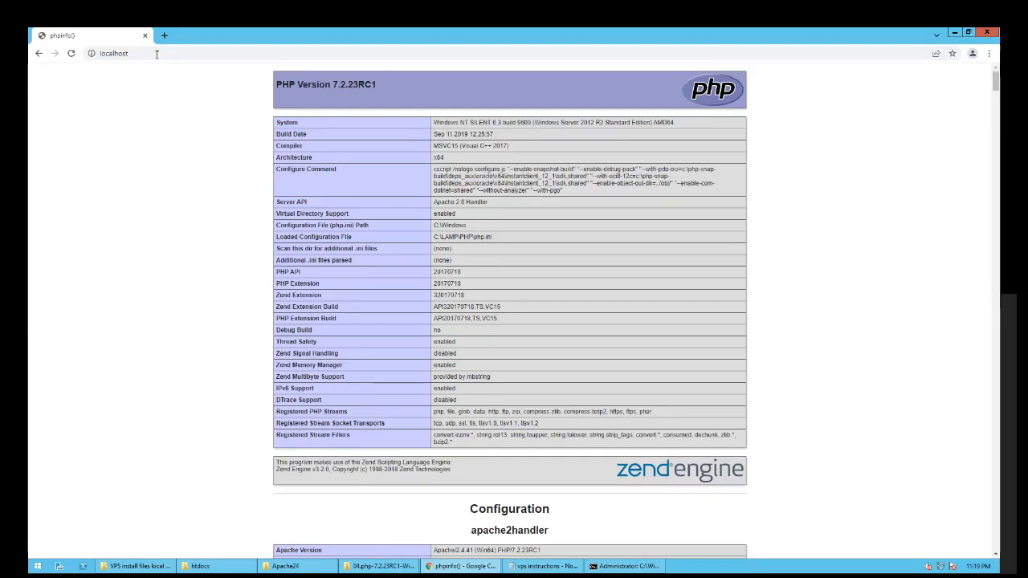
scroll(293, 283, "down", 11)
scroll(298, 278, "up", 10)
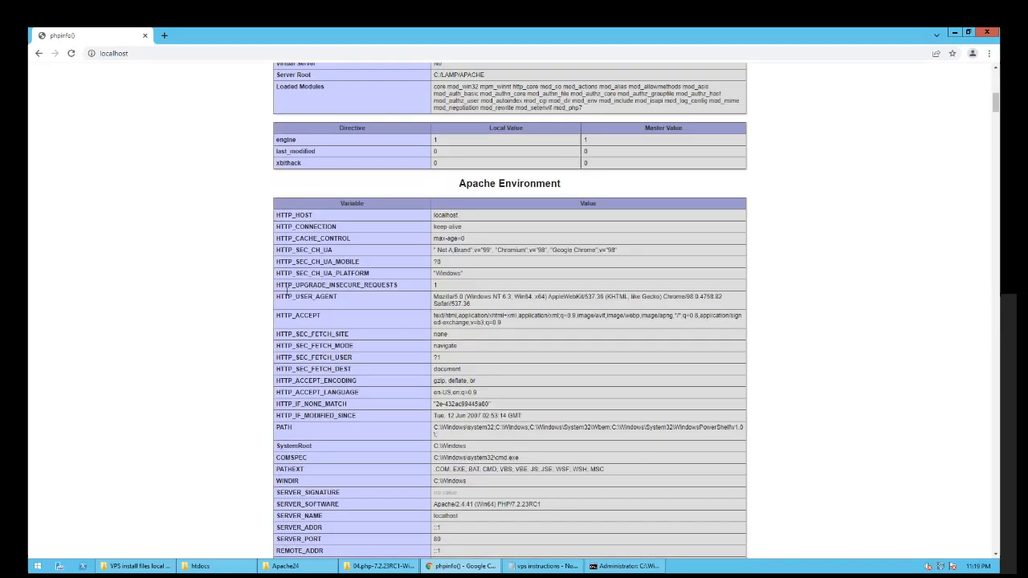
scroll(297, 279, "up", 1)
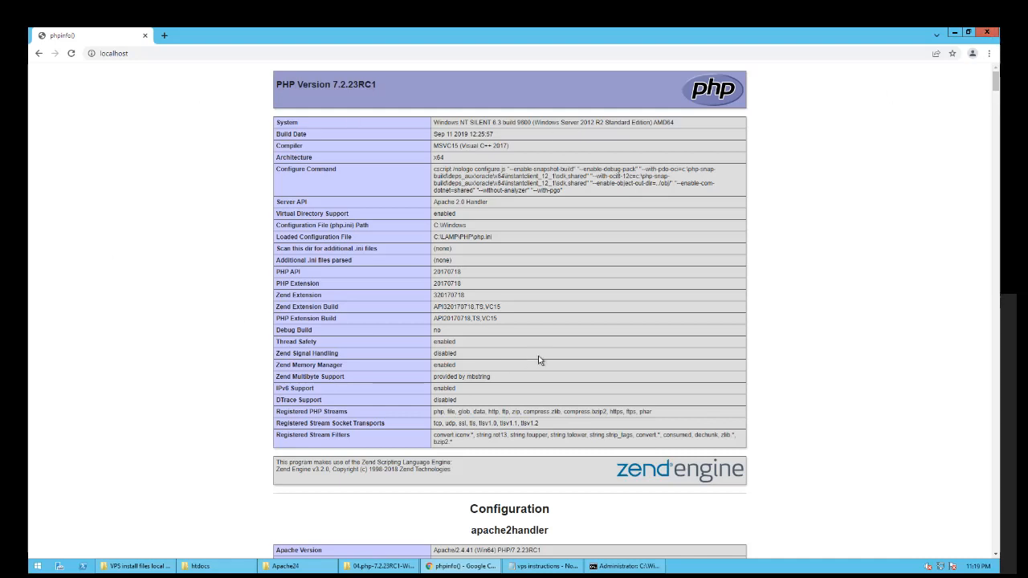
left_click(955, 33)
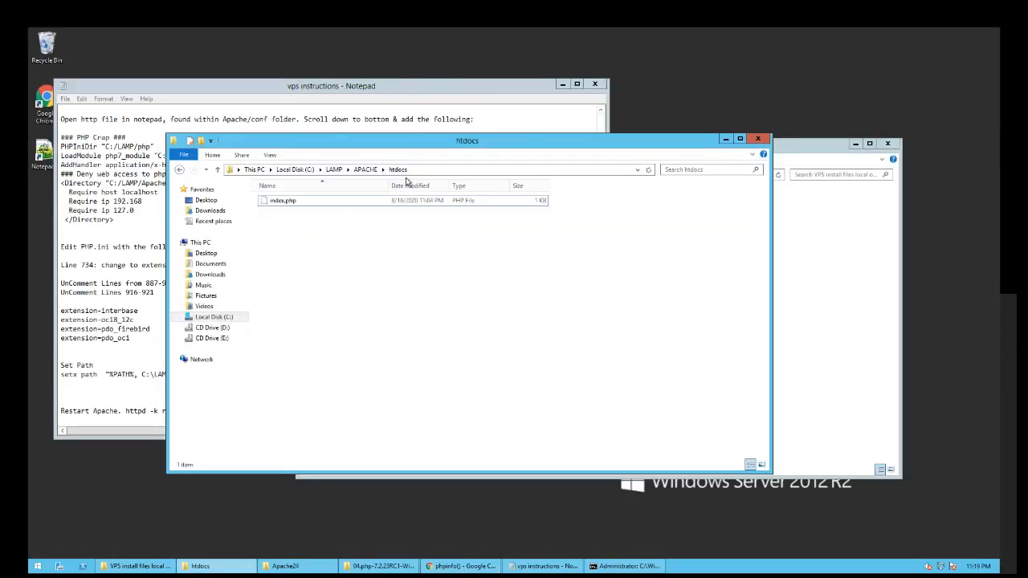
- Bring up the MySQL section of the vps instructions and launch 05.mysql-installer-community-8.0.17.0 from the install files folder
left_click_drag(399, 149, 405, 151)
left_click(732, 145)
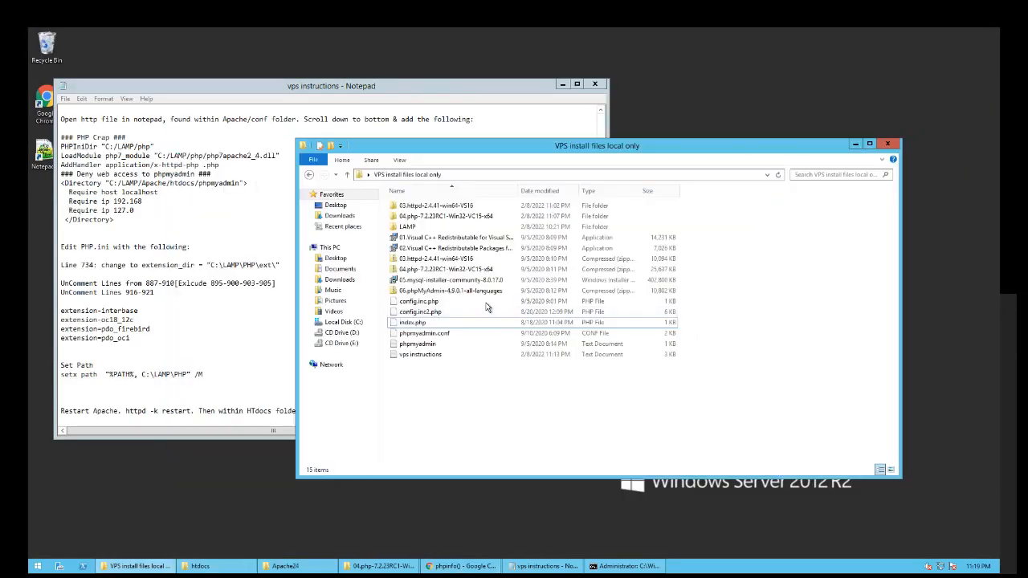
left_click(540, 569)
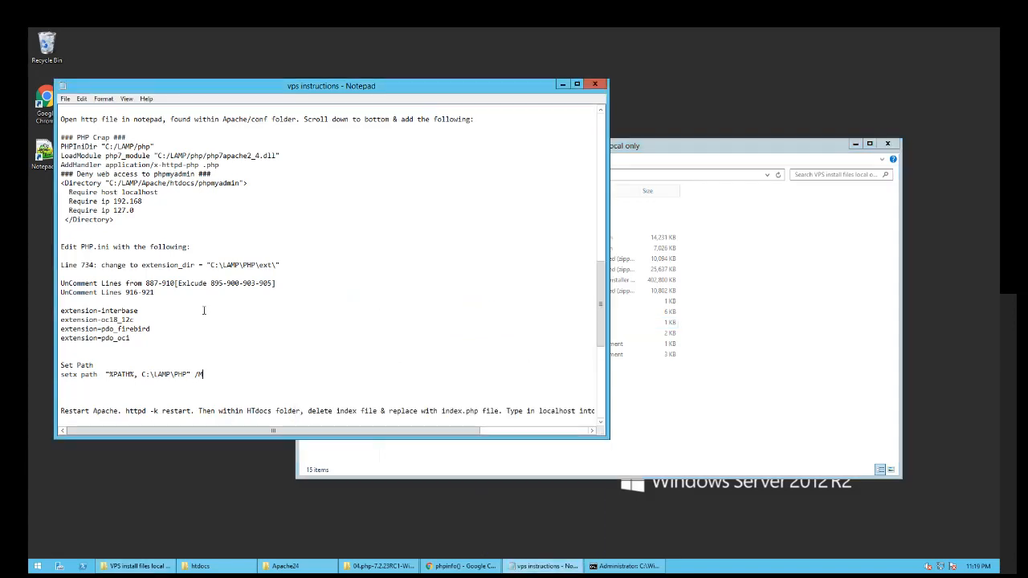
left_click(191, 382)
scroll(185, 381, "down", 3)
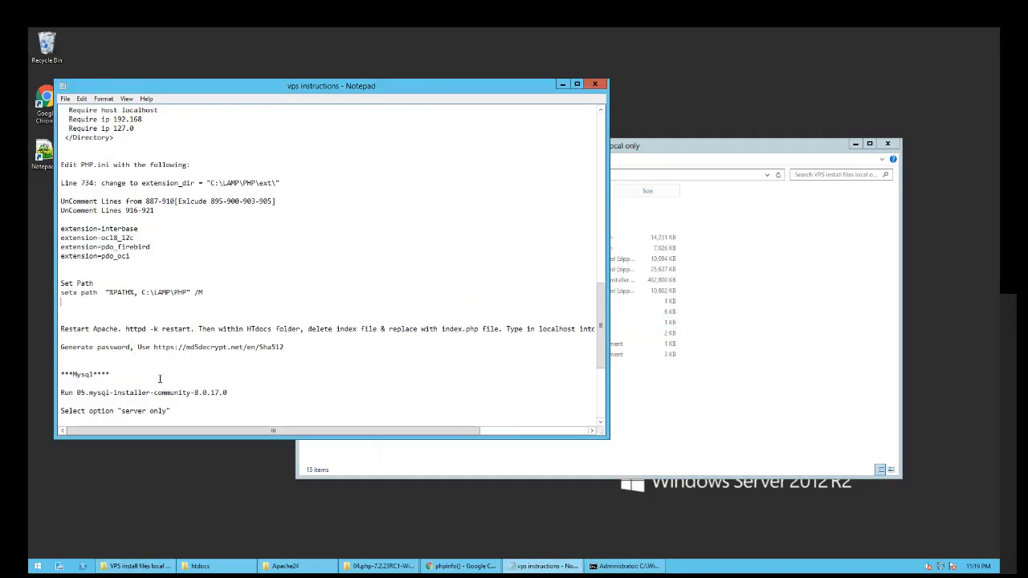
scroll(110, 315, "down", 3)
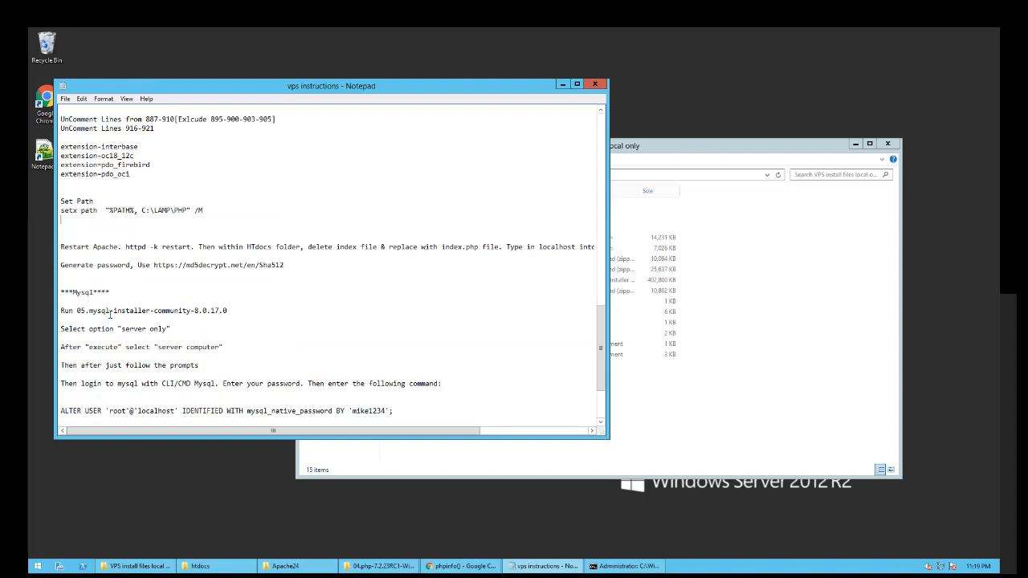
scroll(115, 335, "down", 3)
left_click(713, 378)
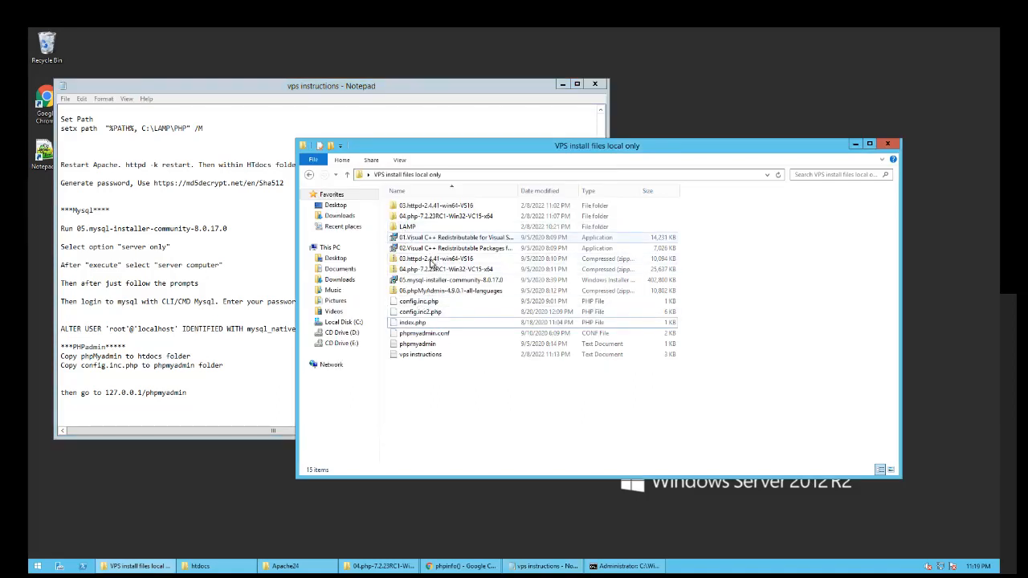
double_click(419, 280)
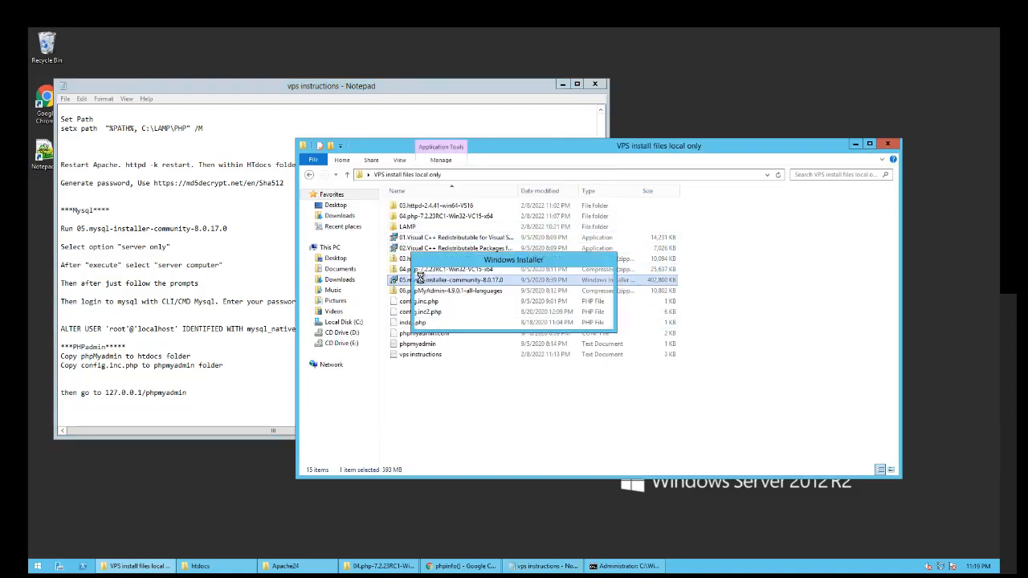
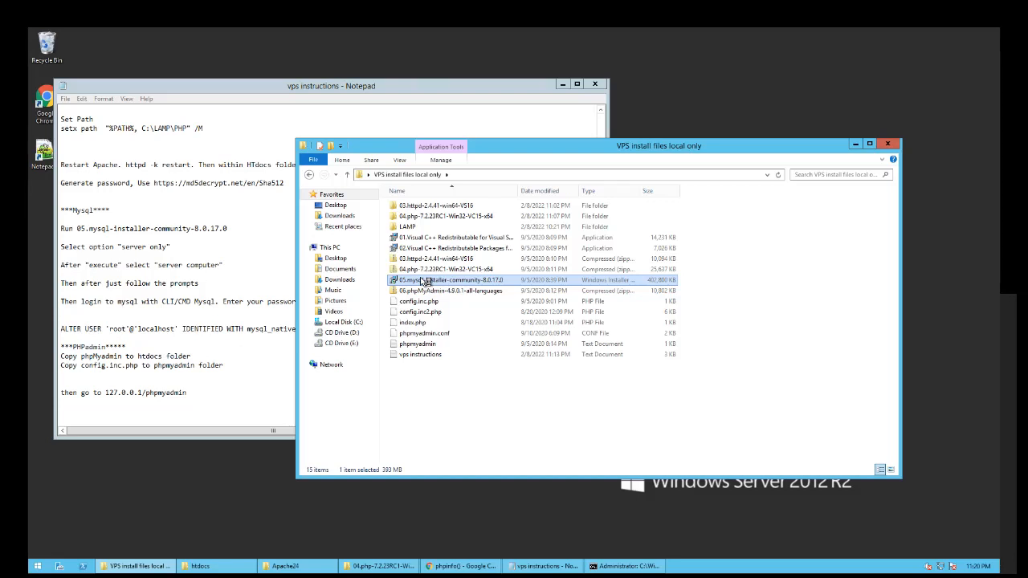
- Run the MySQL installer, accept the license, and install MySQL Server 8.0.17 as Server only
double_click(421, 280)
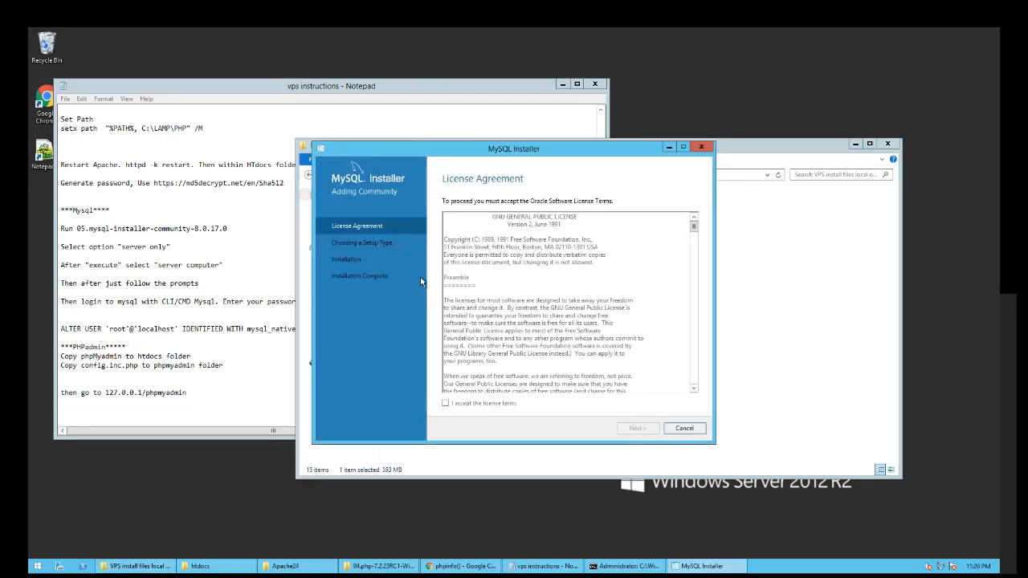
left_click(446, 403)
left_click(620, 430)
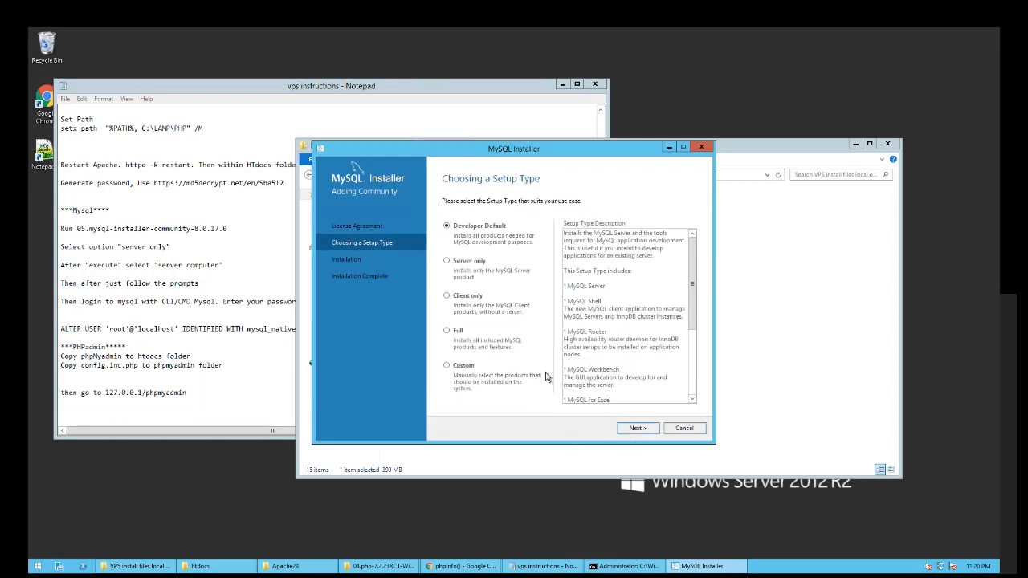
left_click(447, 262)
left_click(635, 430)
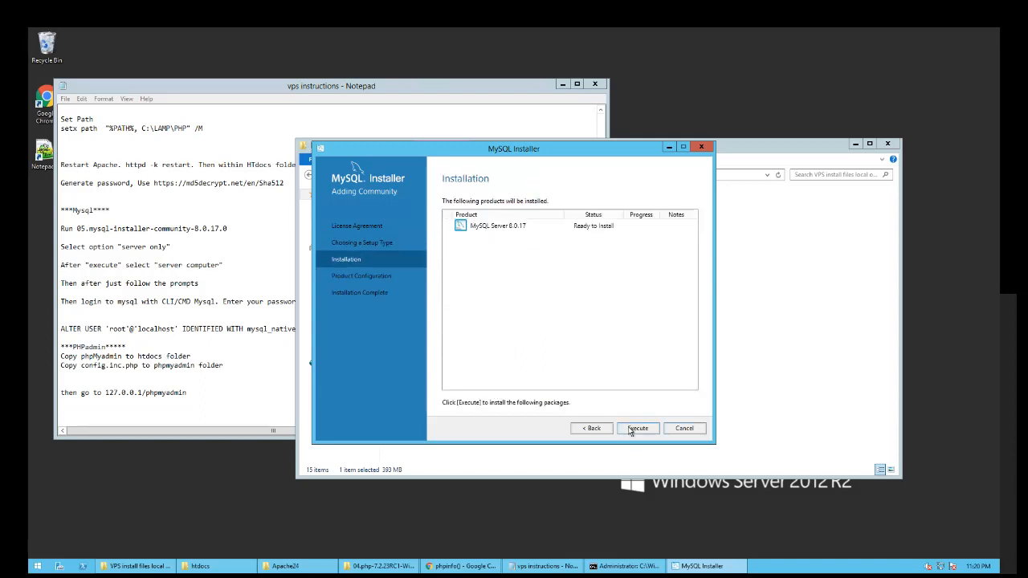
left_click(633, 429)
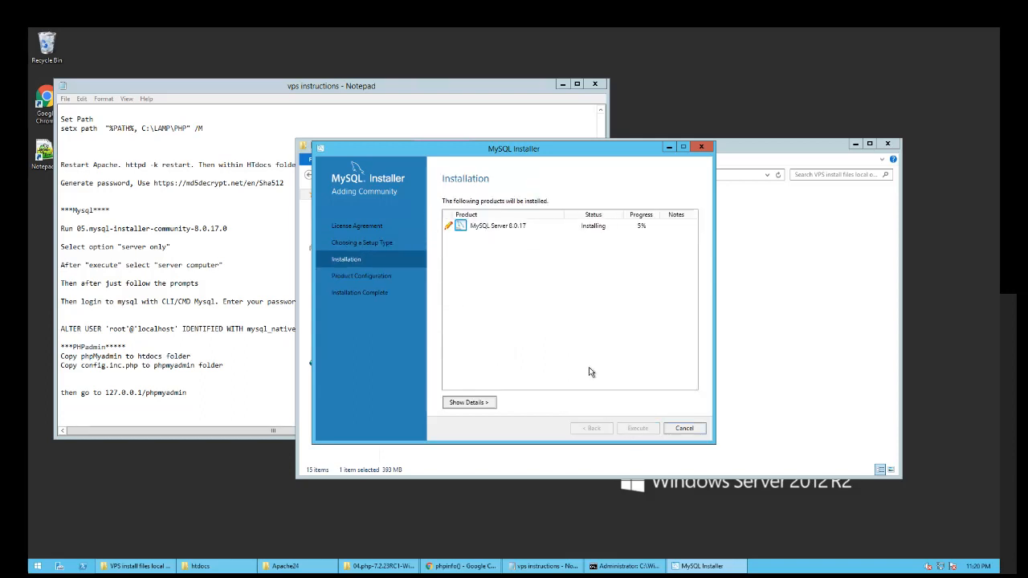
left_click(474, 402)
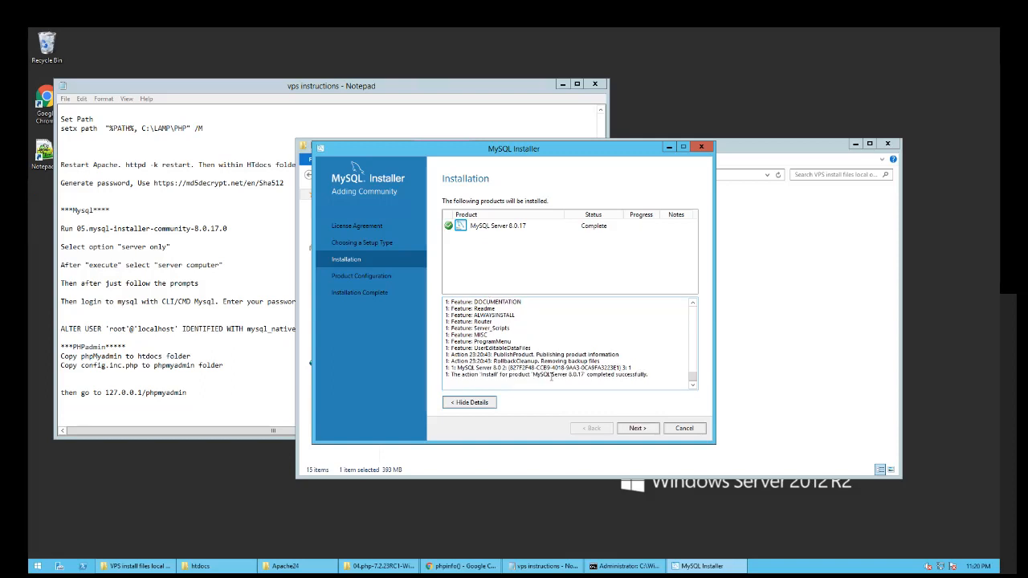
left_click(623, 428)
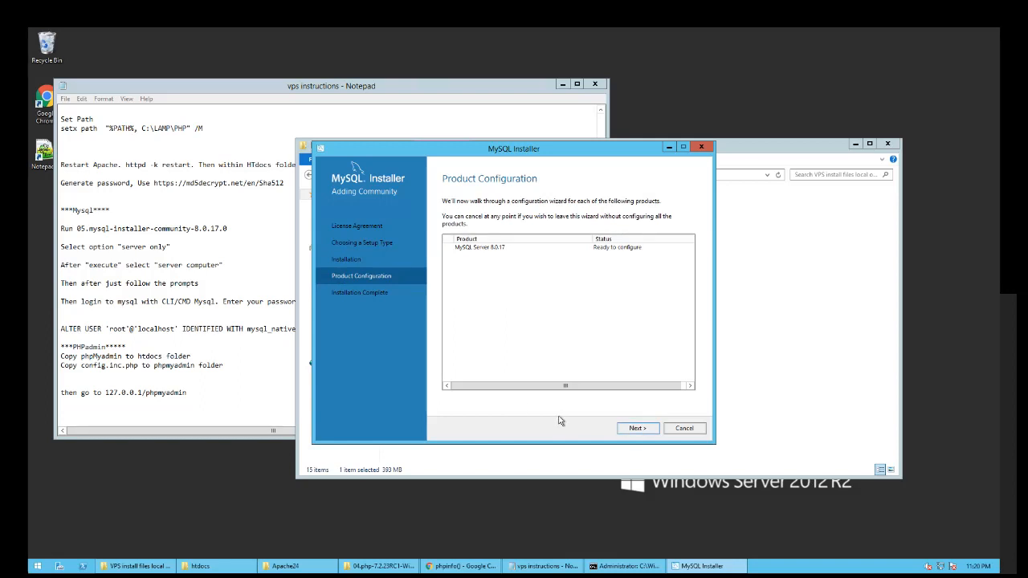
- Configure MySQL Server as a standalone Server Computer with strong password encryption
left_click(626, 430)
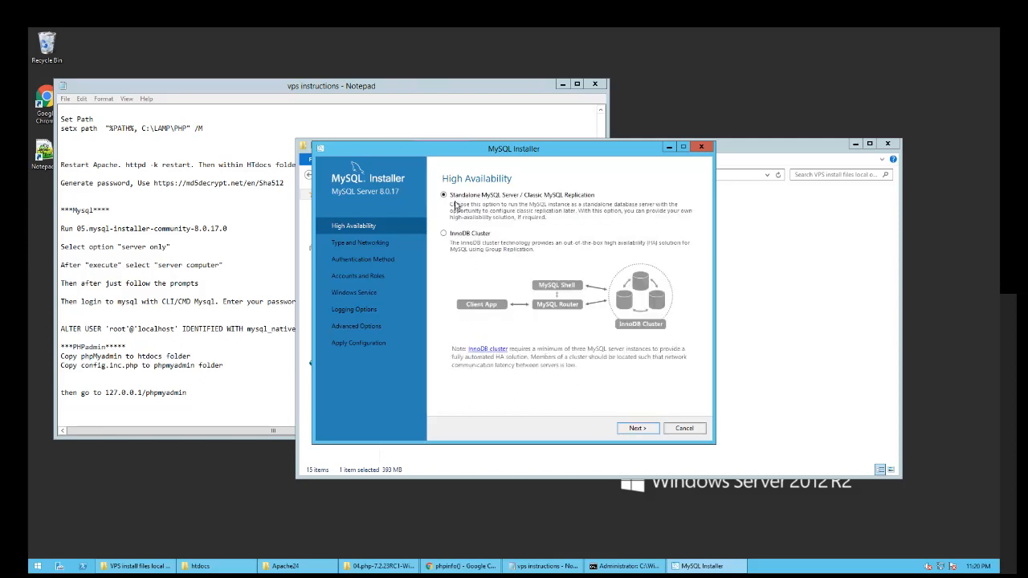
left_click(631, 430)
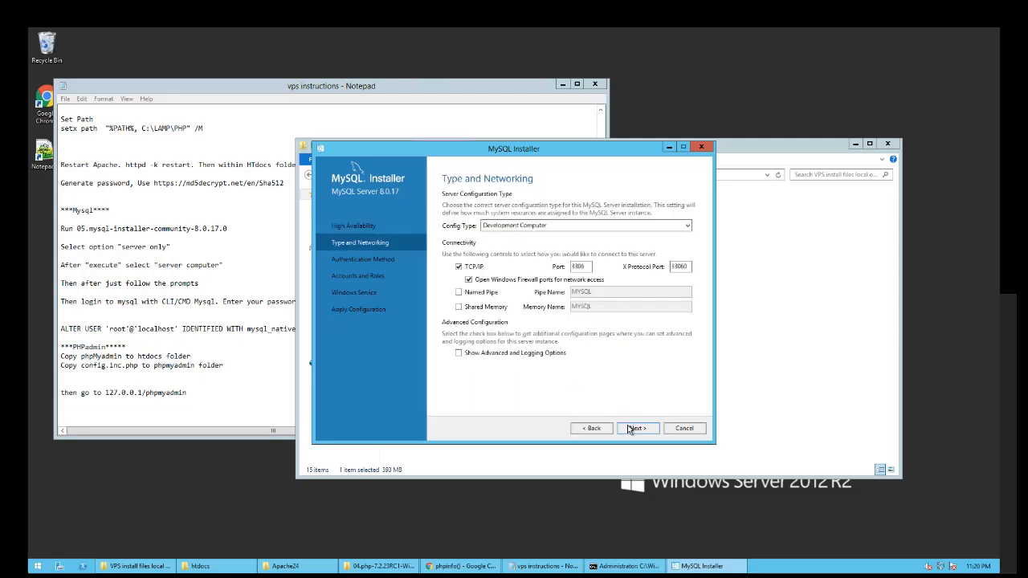
left_click(501, 226)
left_click(518, 292)
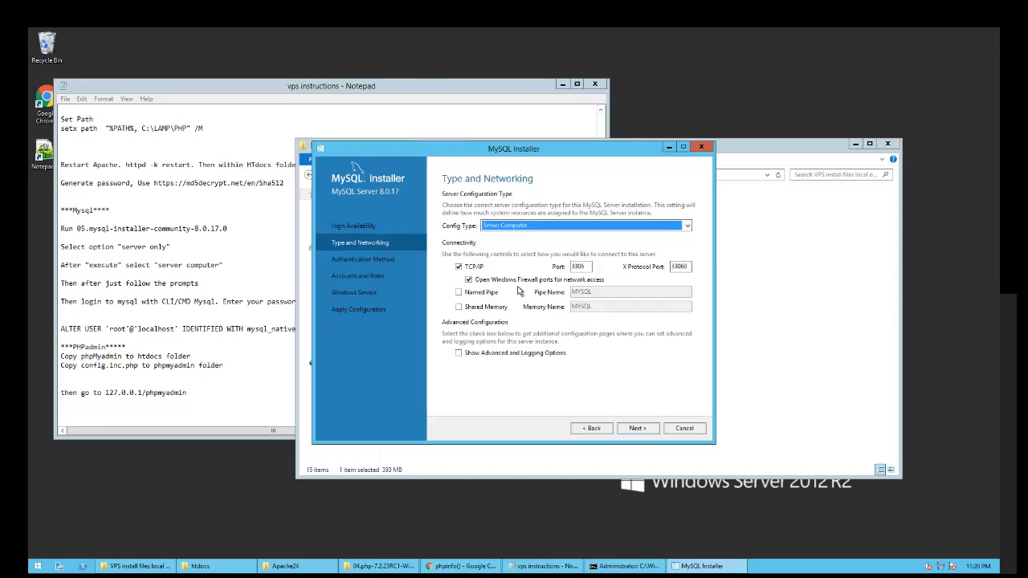
left_click(632, 429)
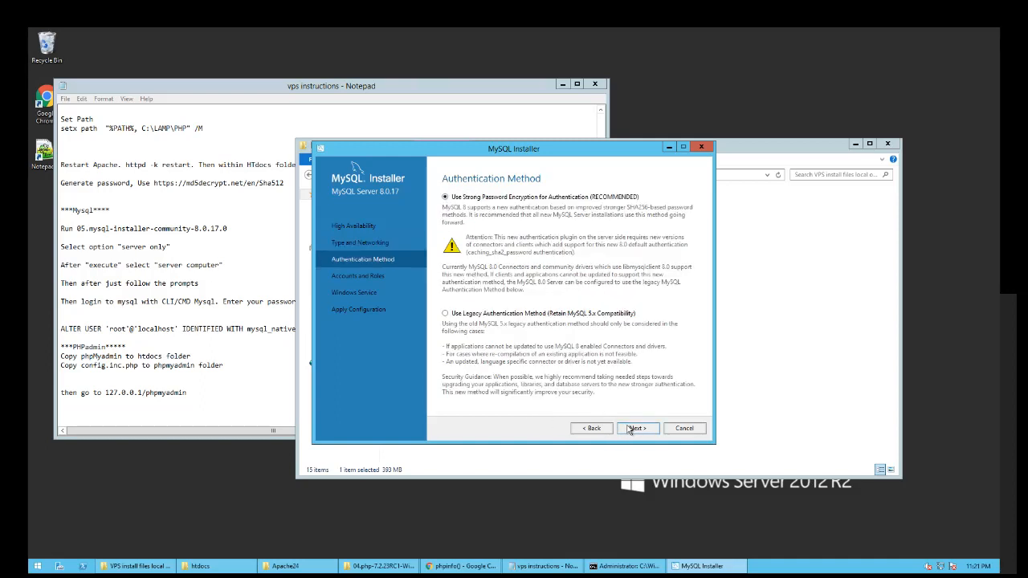
left_click(631, 429)
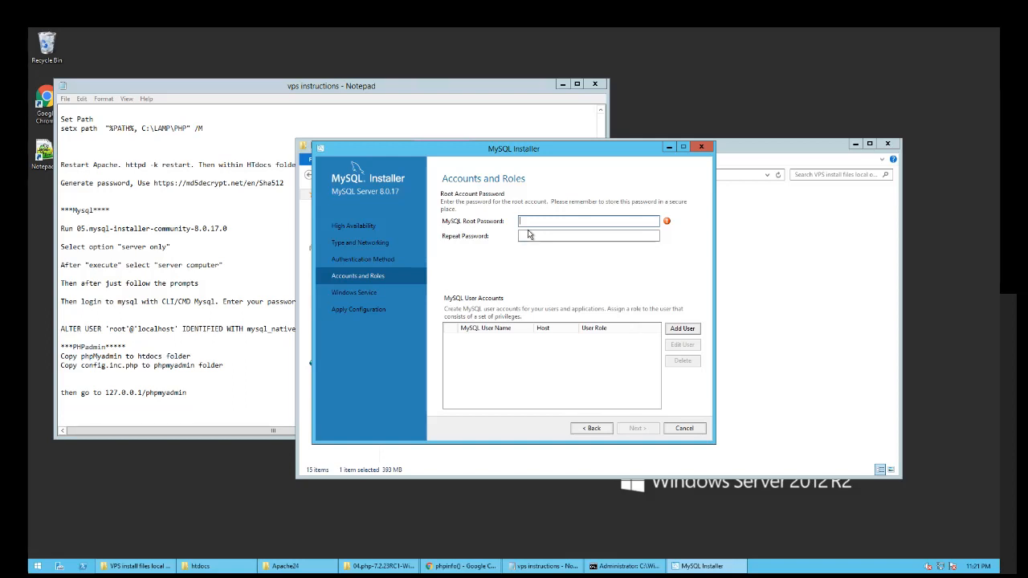
- Enter and repeat the MySQL root account password
type("ppass")
key("BackSpace")
key("BackSpace")
key("BackSpace")
key("BackSpace")
type("password")
left_click(558, 236)
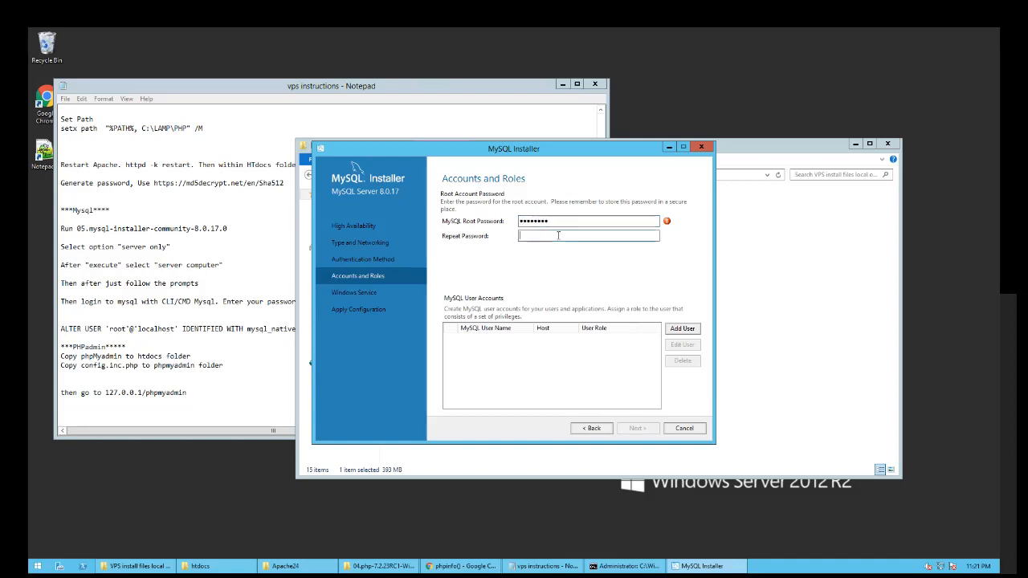
type("password")
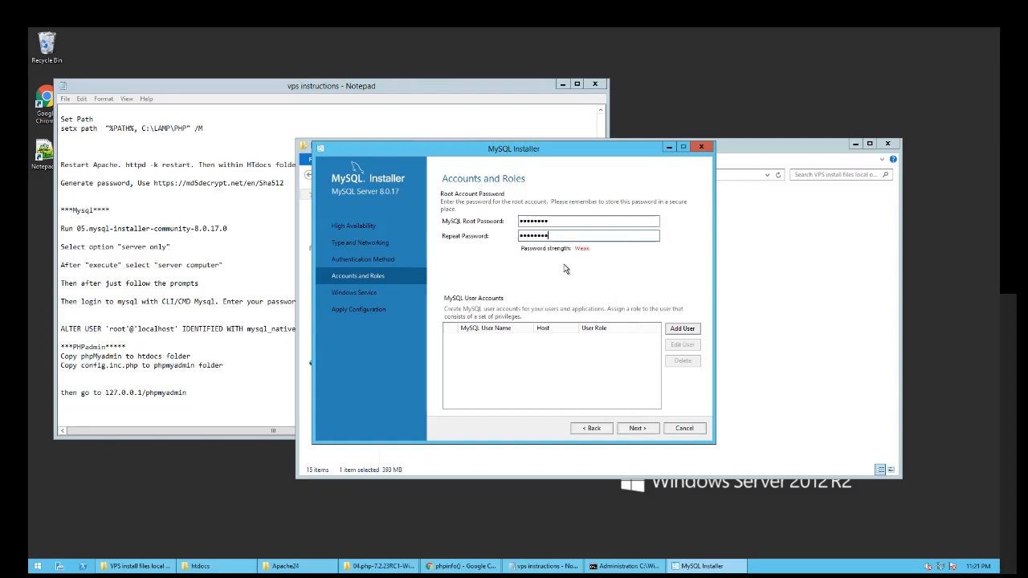
left_click(642, 431)
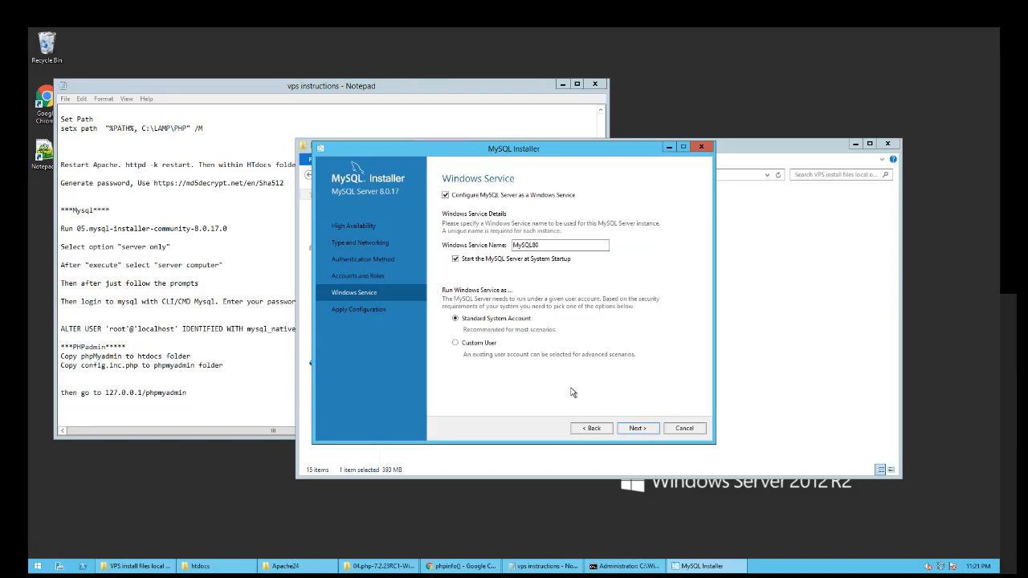
- Apply the configuration with the MySQL80 service and finish the installer
left_click(636, 428)
left_click(636, 428)
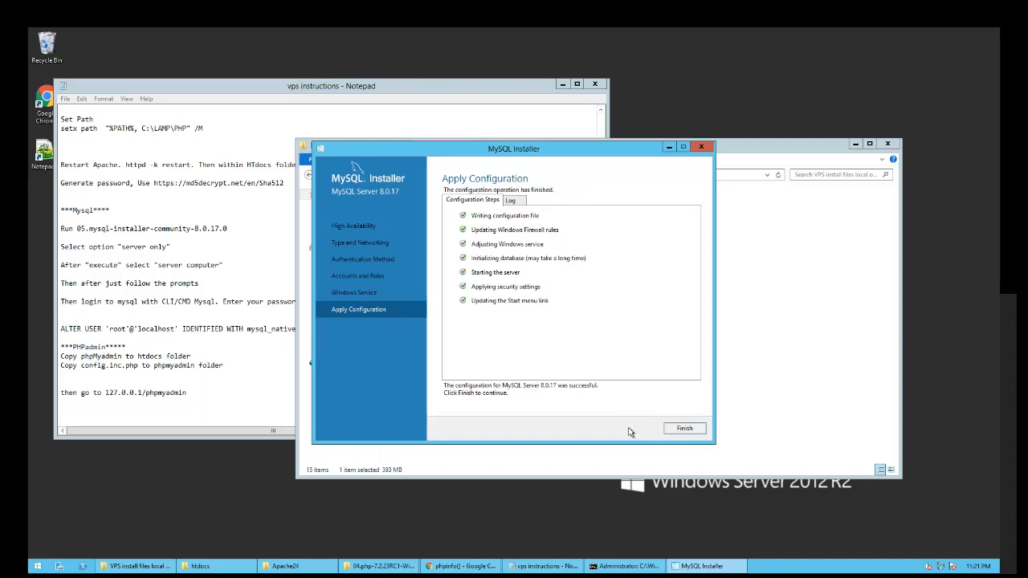
left_click(512, 201)
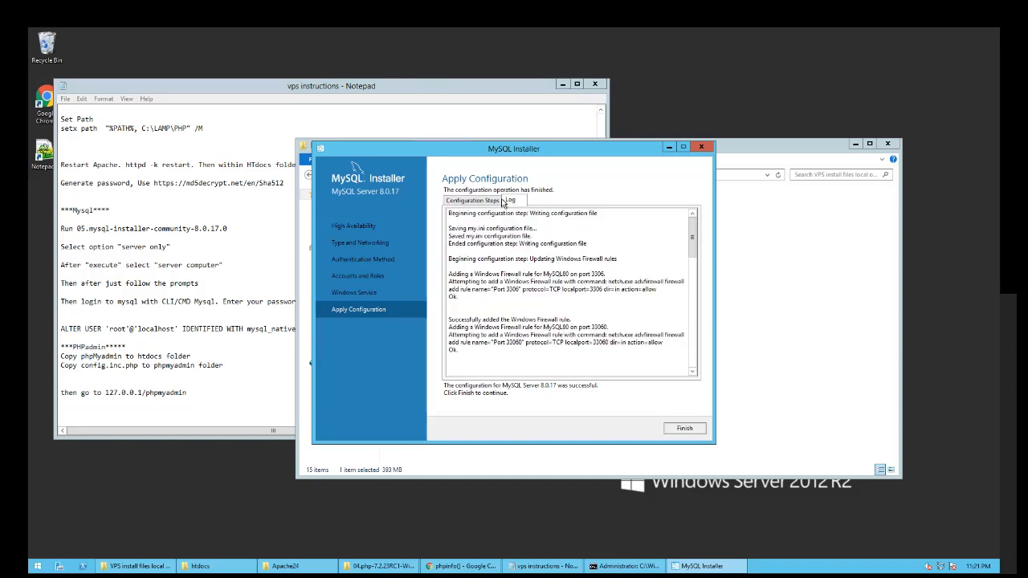
left_click(685, 428)
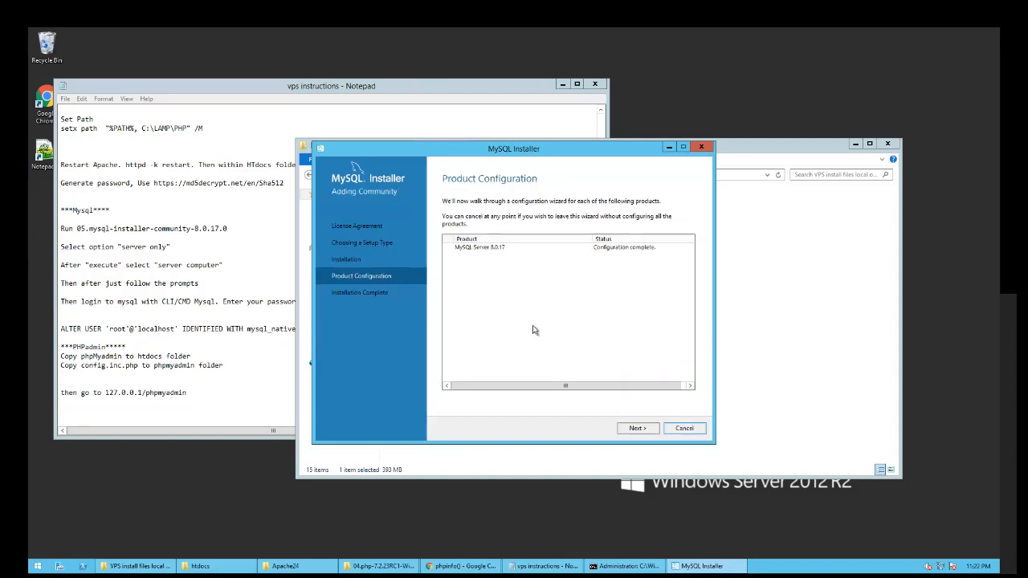
left_click(636, 431)
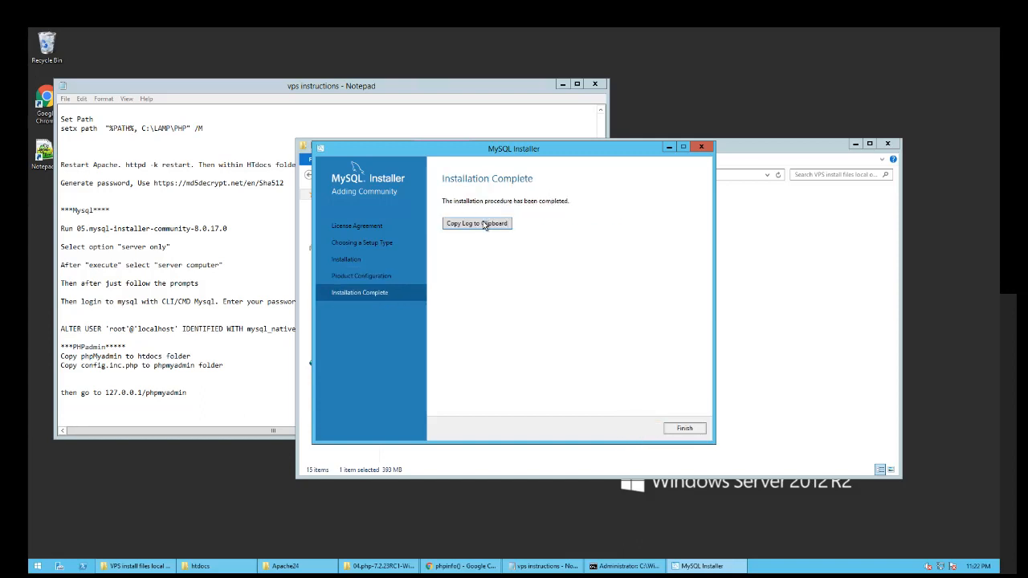
left_click(684, 428)
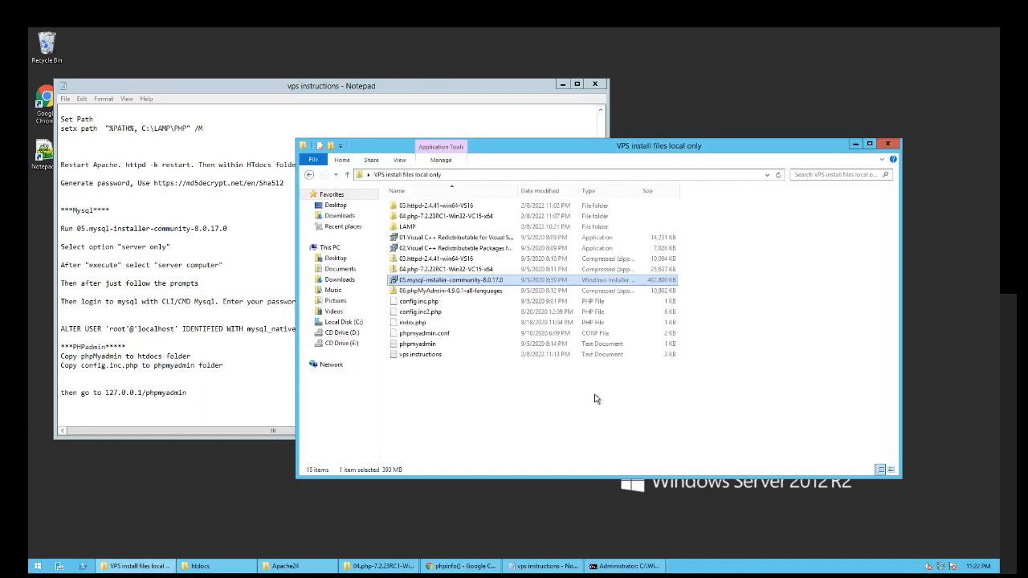
left_click(521, 414)
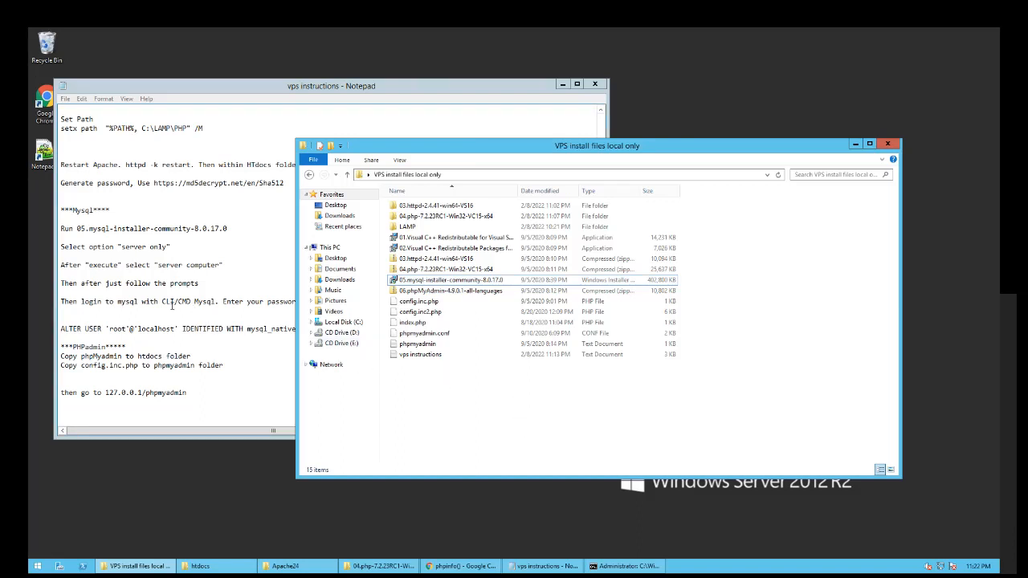
- Search Start for mysql and launch the MySQL 8.0 Command Line Client, then close it
left_click(194, 309)
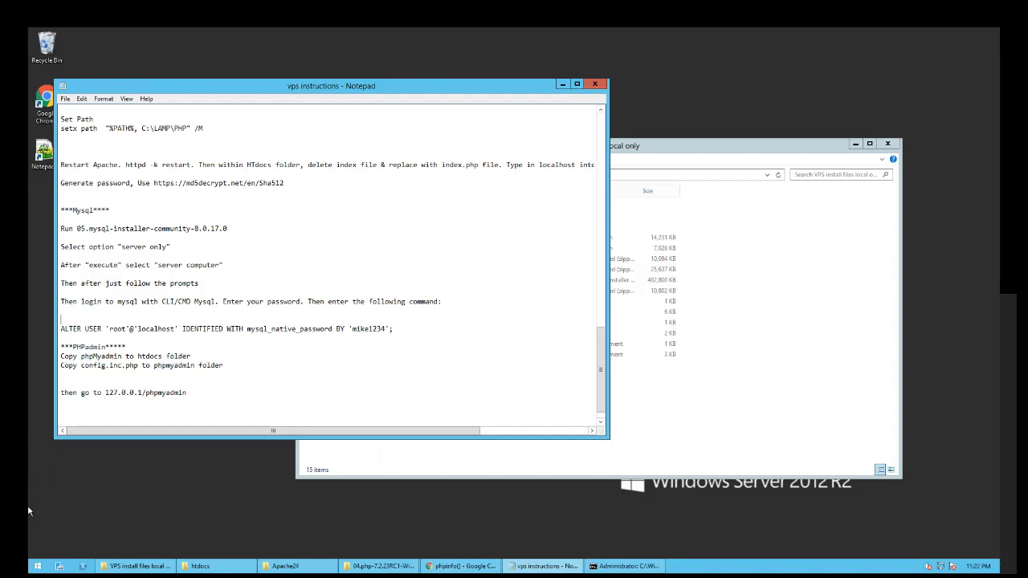
left_click(38, 566)
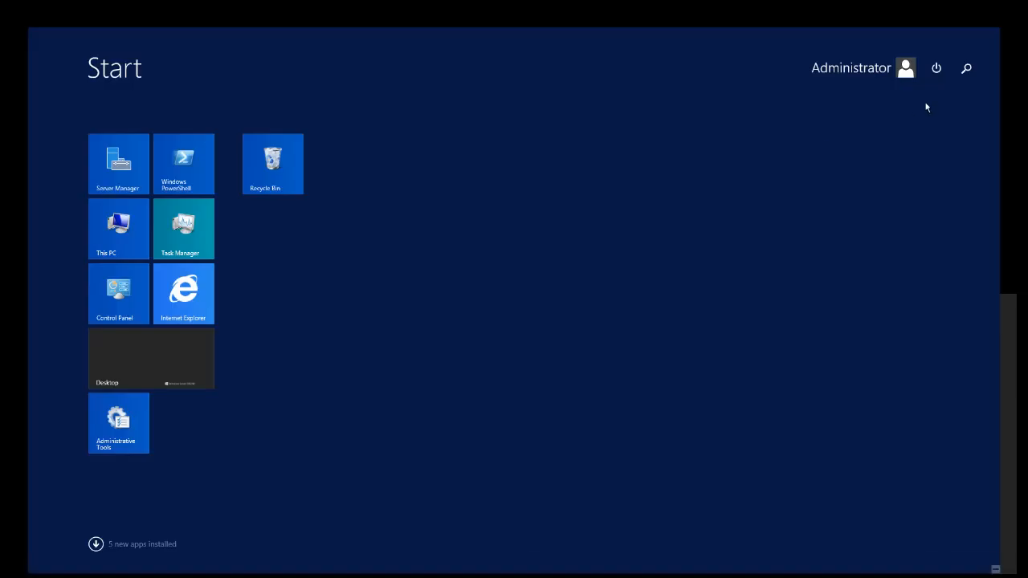
left_click(967, 69)
type("mysql")
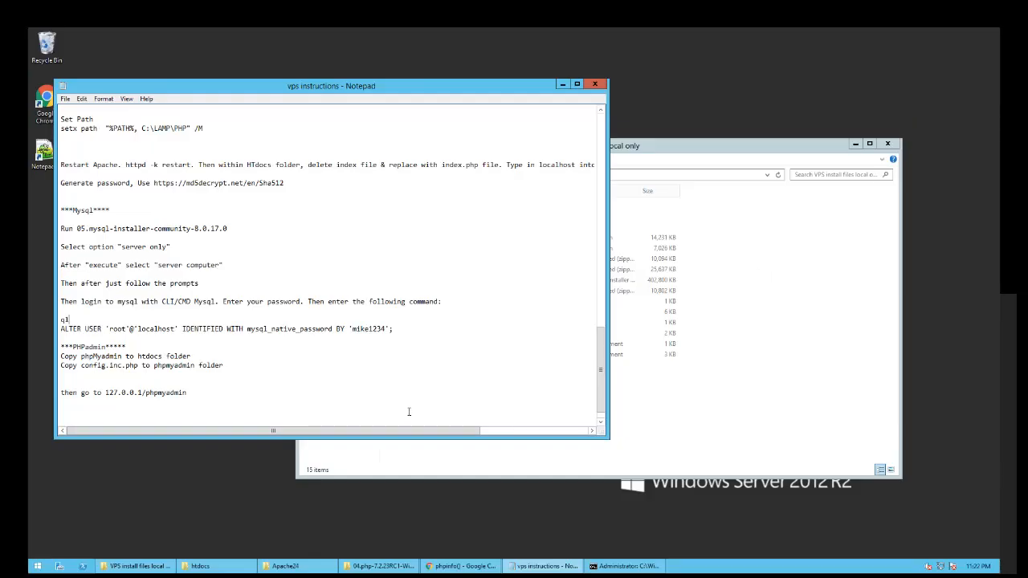
left_click(38, 566)
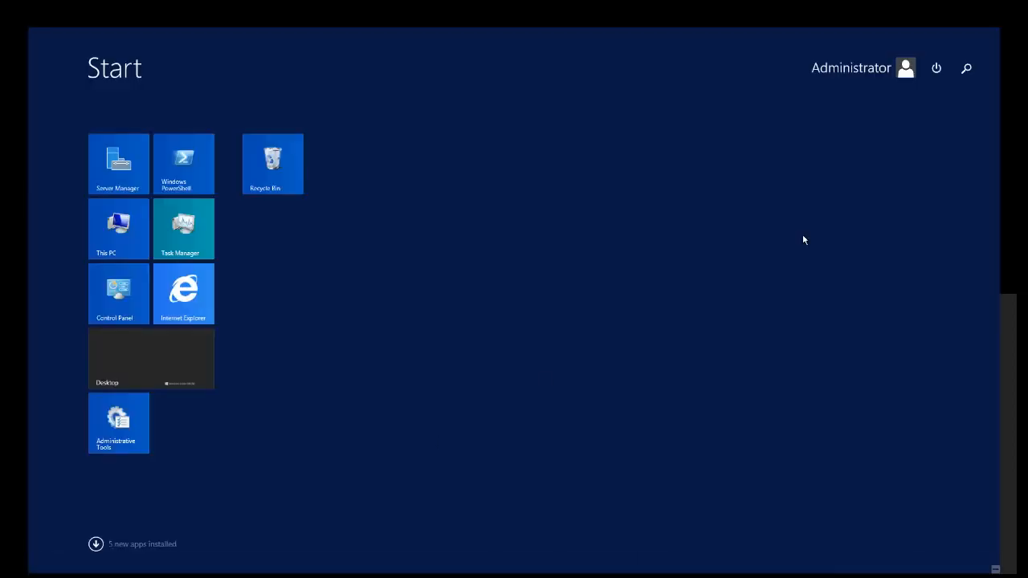
left_click(964, 71)
type("mys")
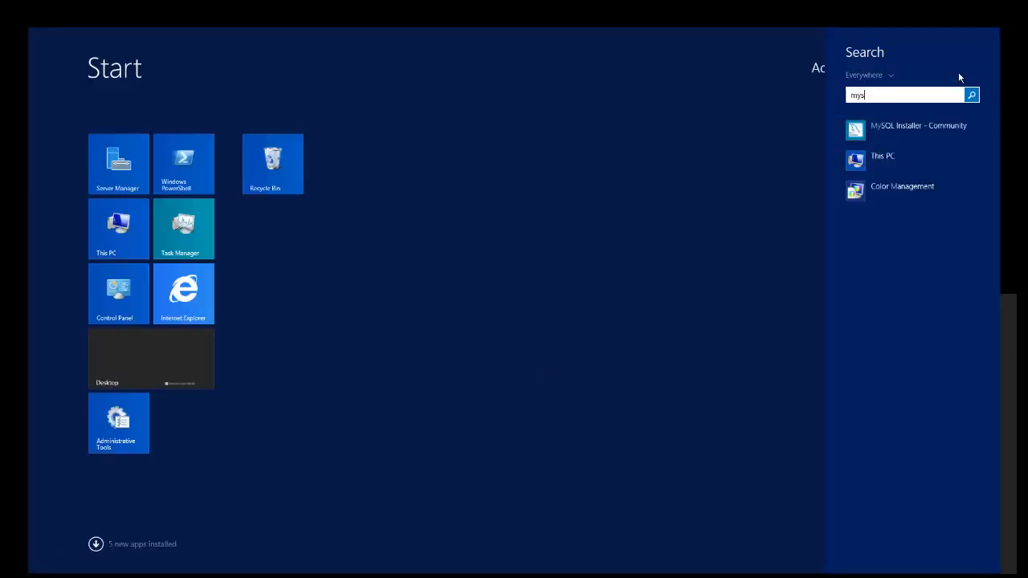
type("ql Installer - Community")
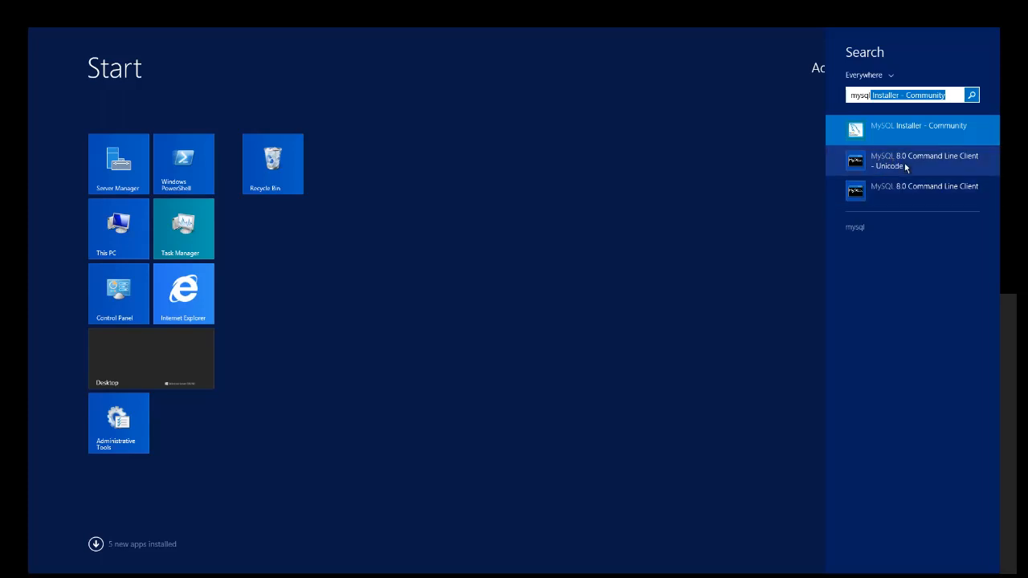
left_click(903, 186)
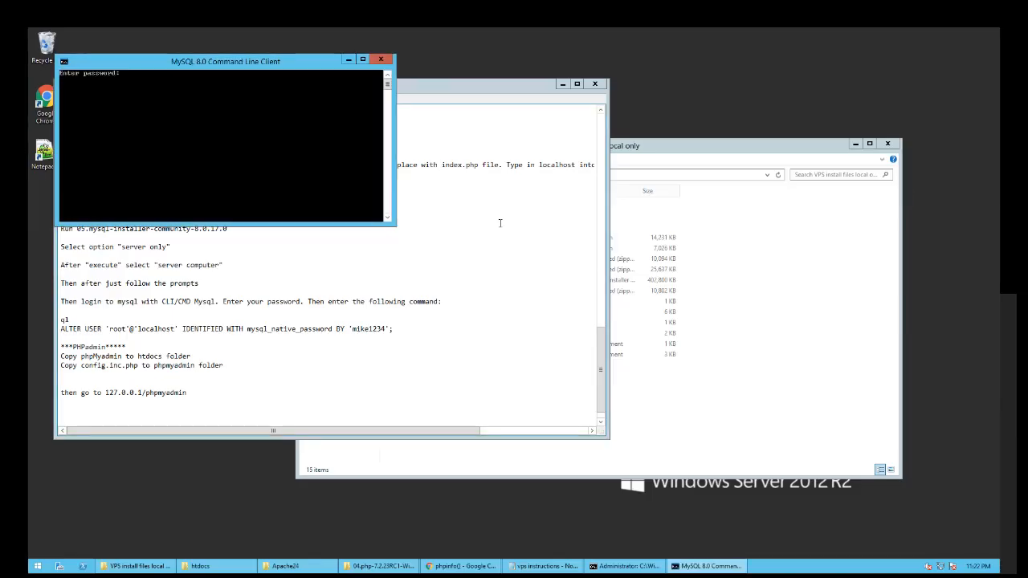
left_click_drag(96, 62, 185, 75)
left_click(471, 72)
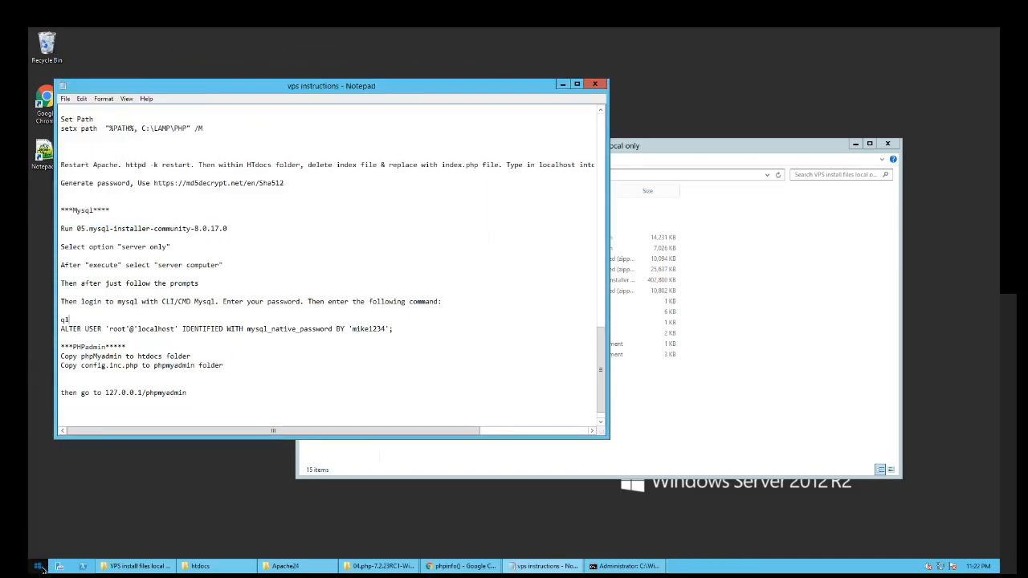
- Relaunch the MySQL 8.0 Command Line Client and log in with the root password
left_click(37, 567)
left_click(964, 70)
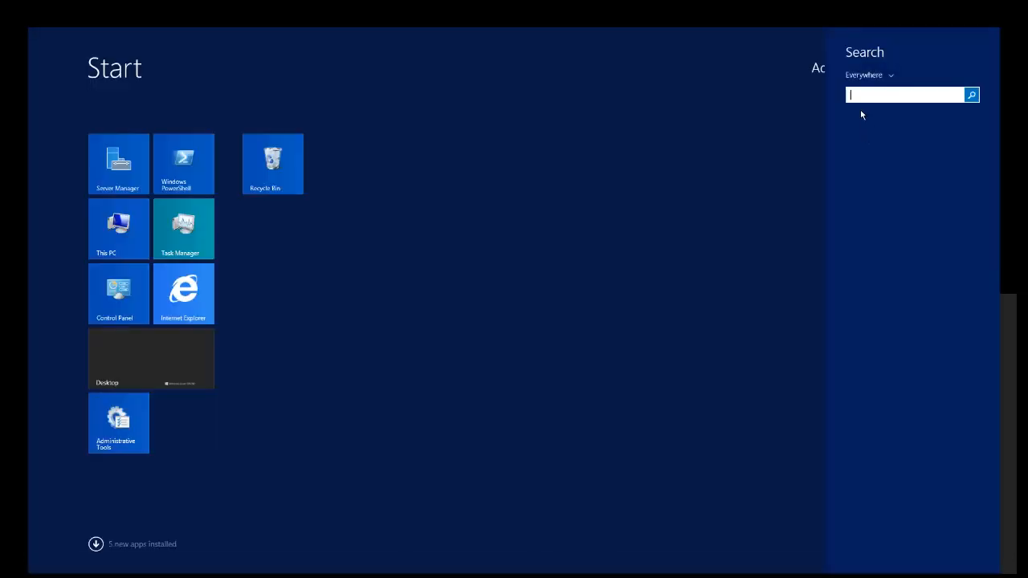
type("mysql 8.0 Command Line Client")
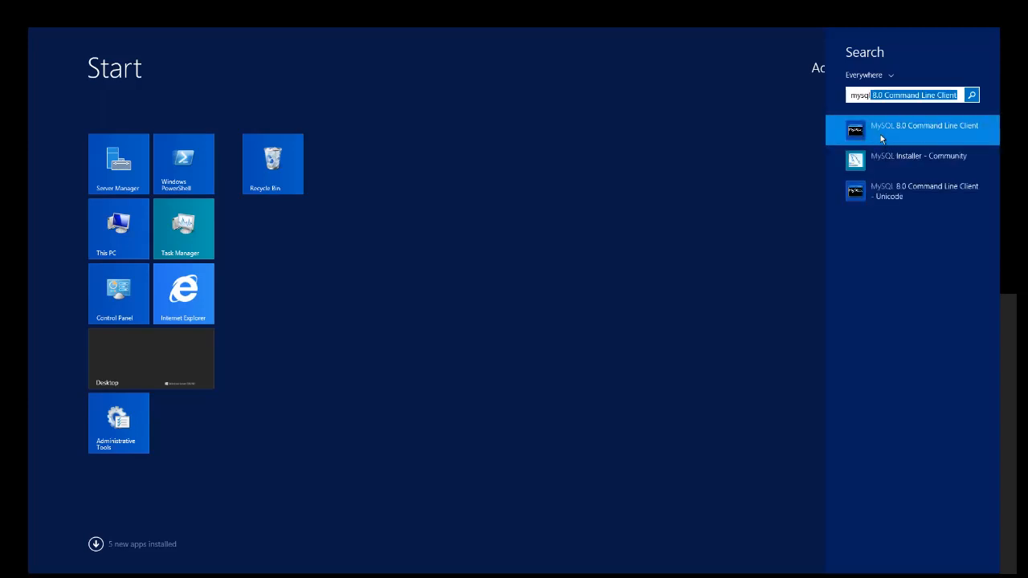
left_click(866, 192)
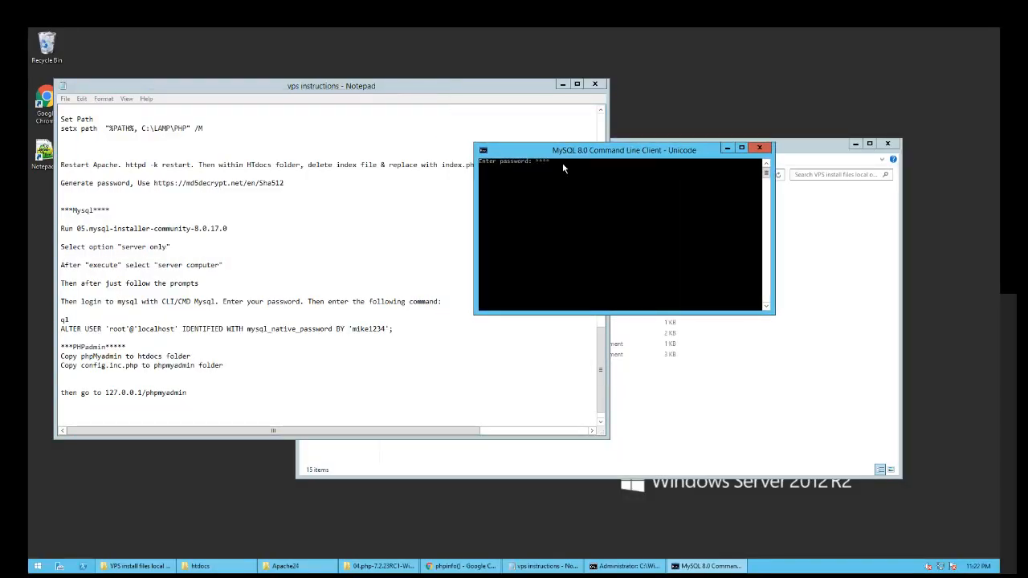
type("*******")
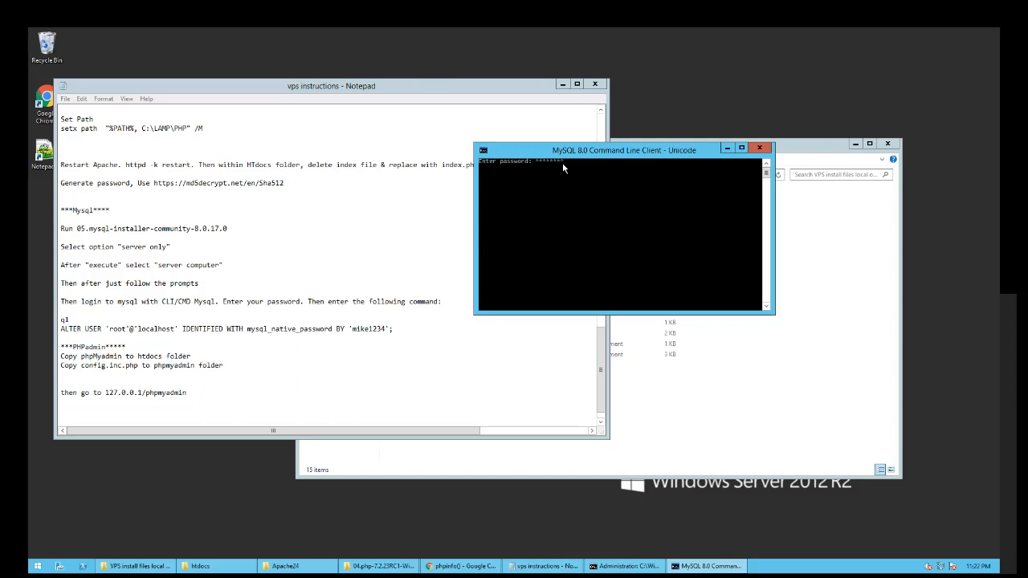
key("Return")
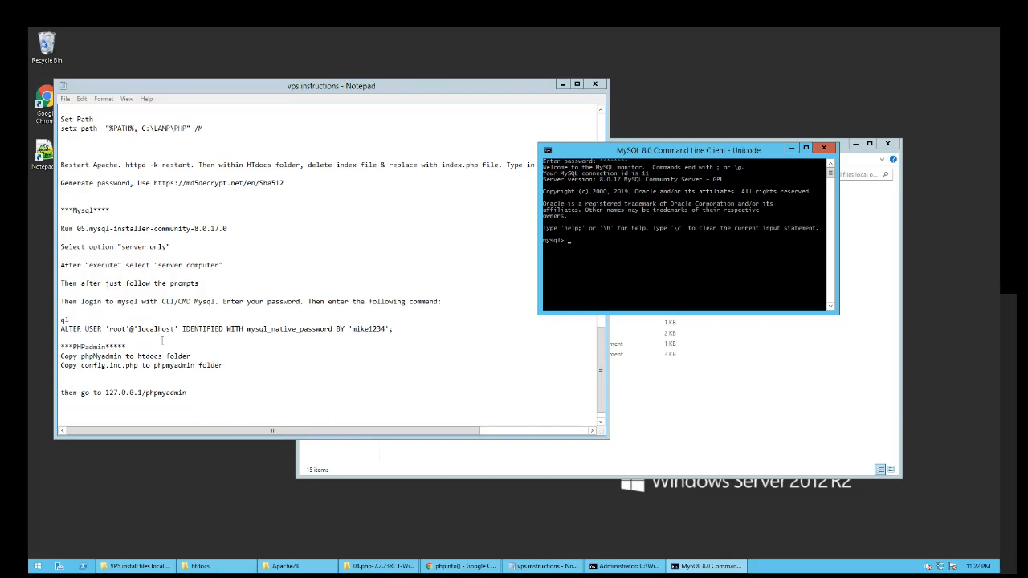
- Select the ALTER USER root@localhost command in the instructions notes
left_click(394, 328)
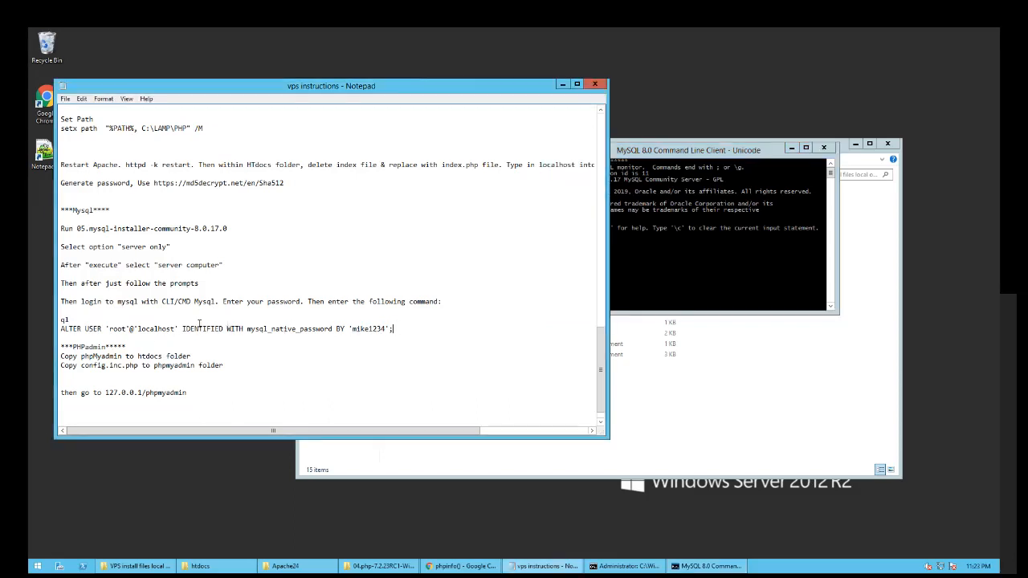
left_click_drag(110, 329, 127, 328)
left_click(364, 332)
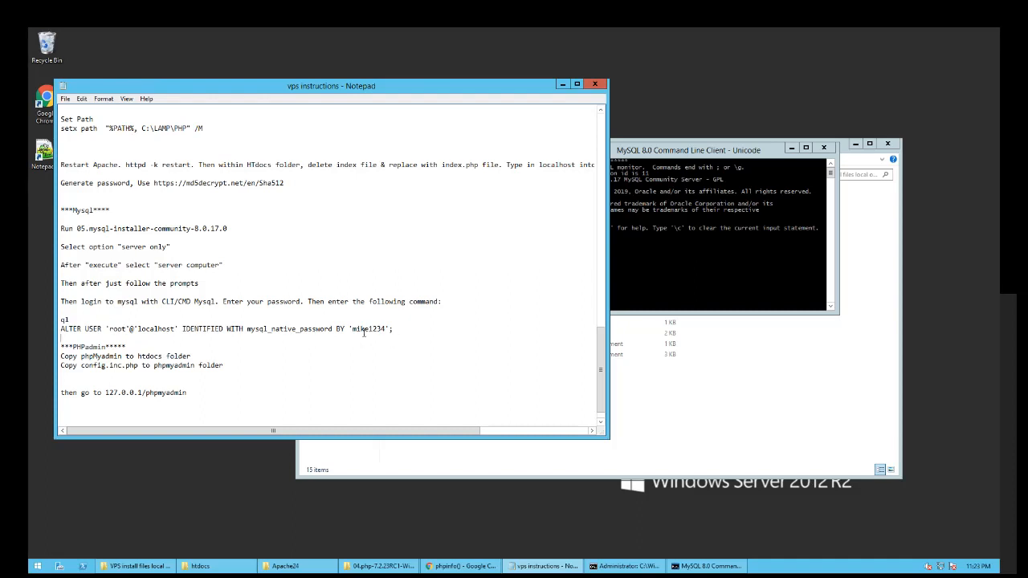
left_click_drag(349, 328, 58, 327)
left_click(409, 329)
left_click(399, 329)
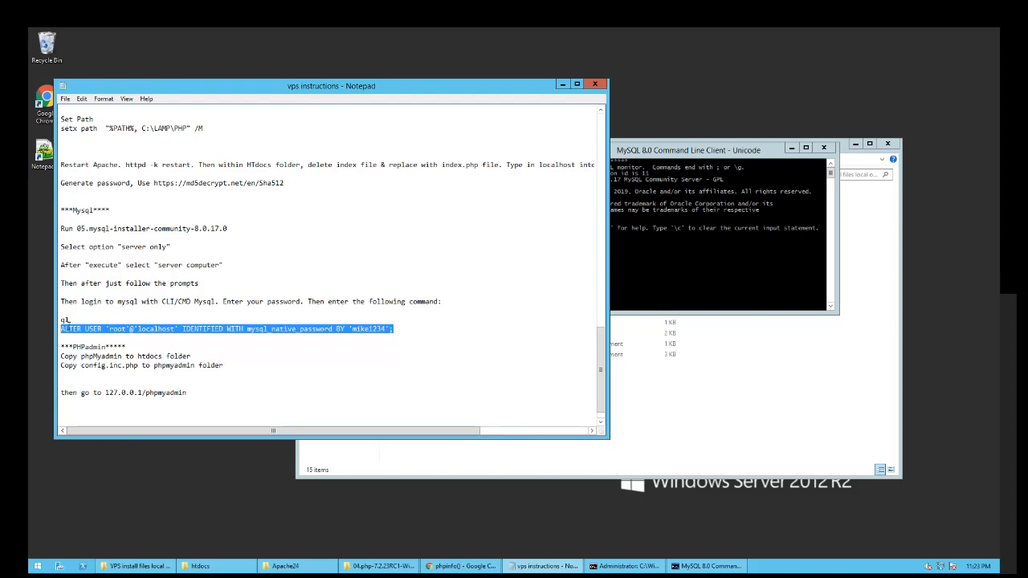
left_click(71, 321)
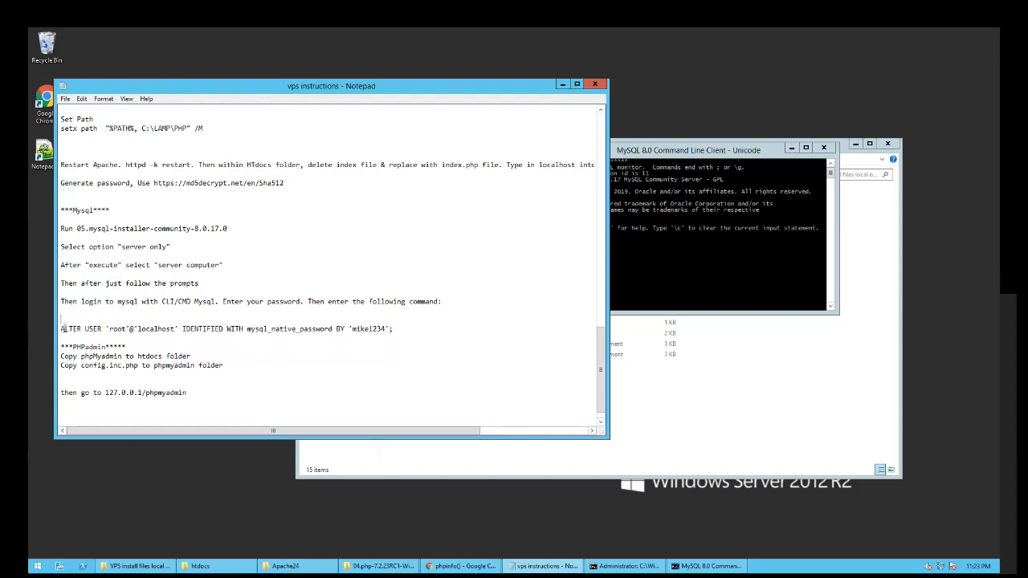
left_click_drag(394, 329, 60, 329)
key("ctrl+c")
- Paste and run the ALTER USER command in the MySQL console, then close the console
left_click(611, 271)
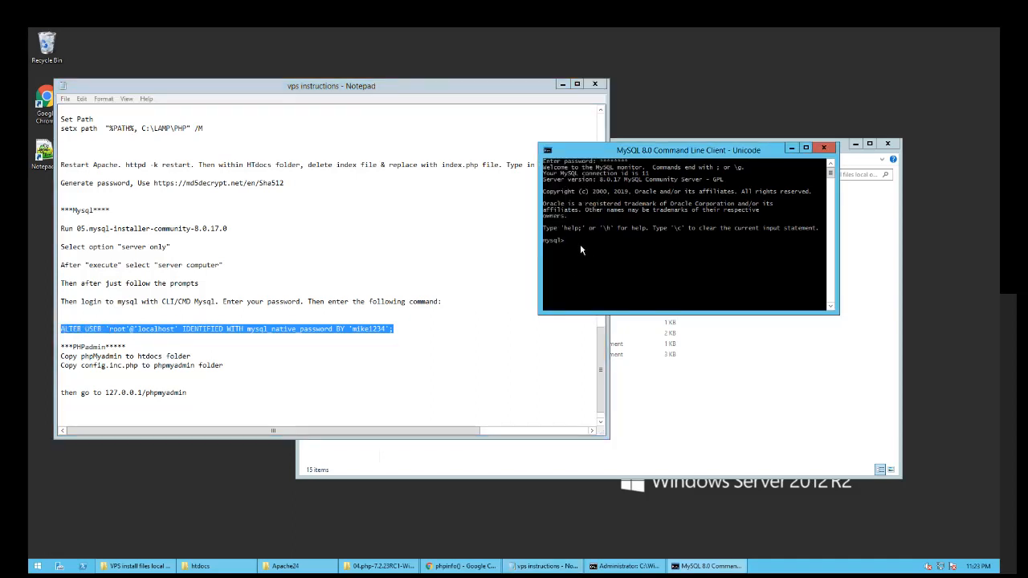
right_click(579, 243)
left_click(605, 274)
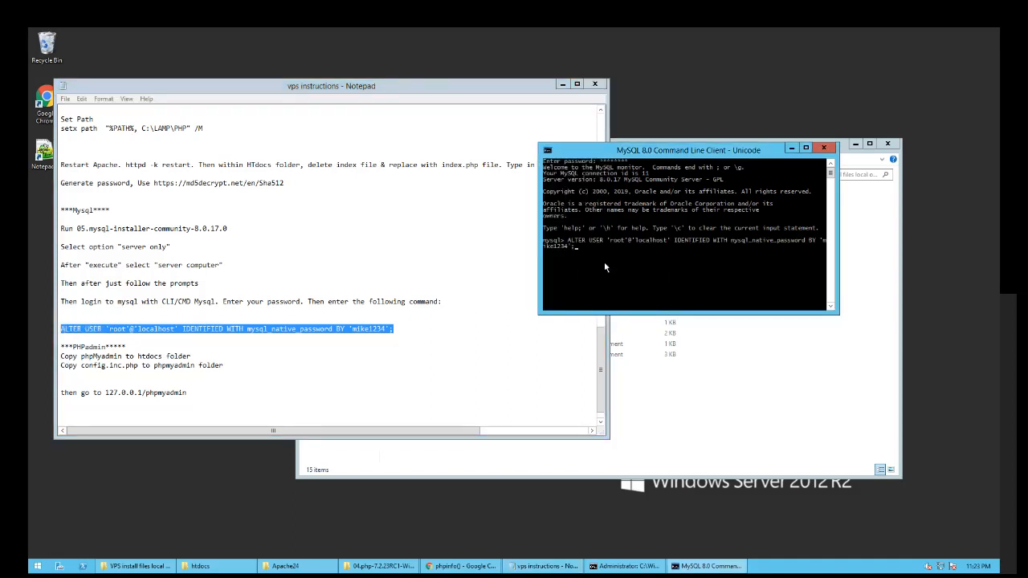
key("Return")
left_click_drag(623, 153, 641, 171)
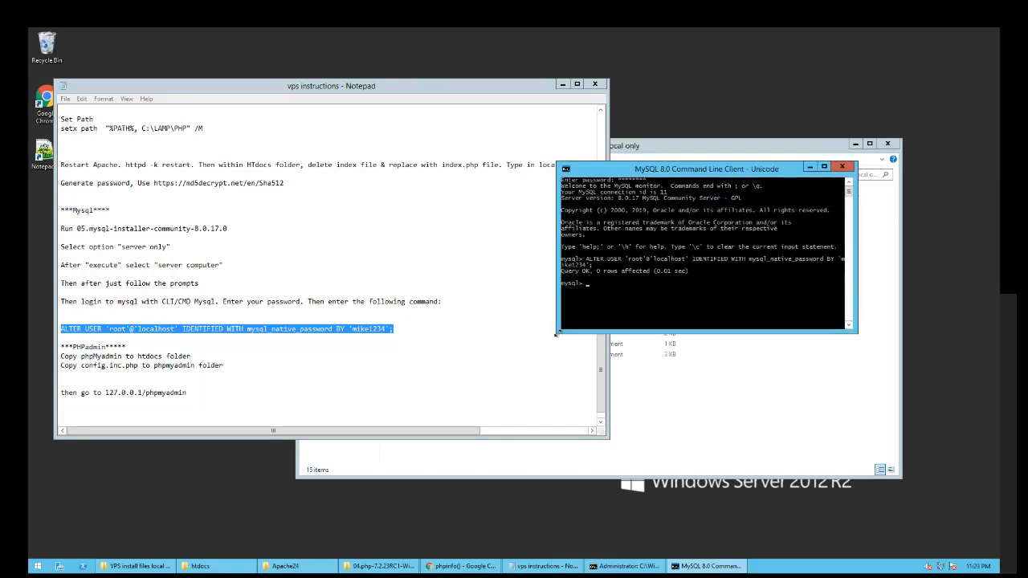
left_click_drag(565, 336, 569, 340)
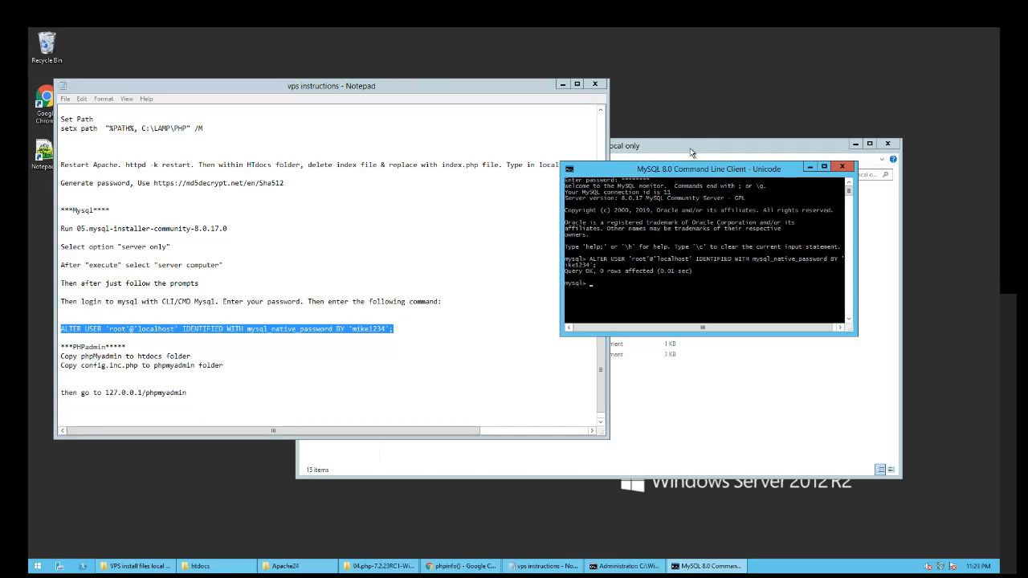
left_click_drag(706, 174, 673, 182)
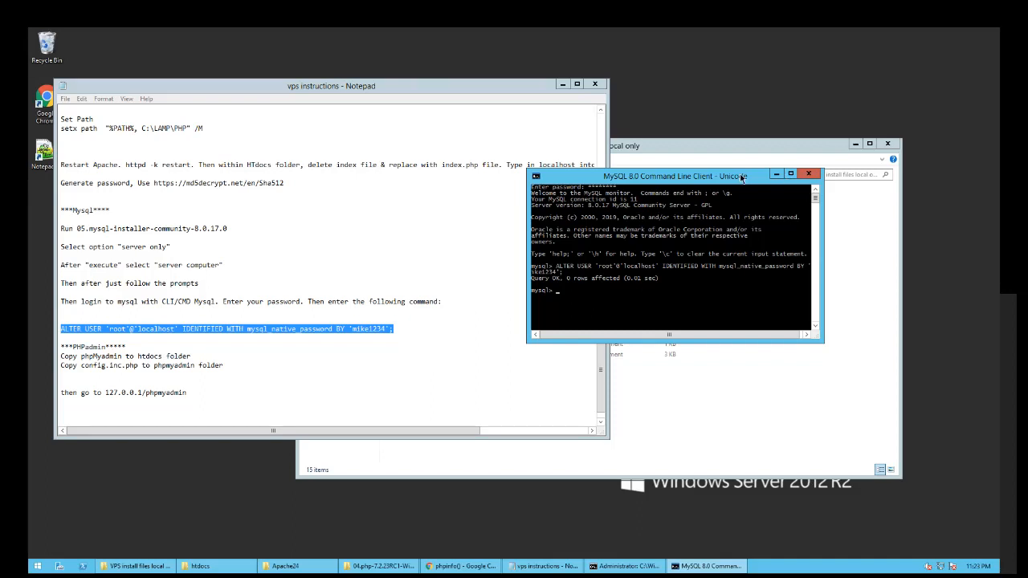
left_click(810, 175)
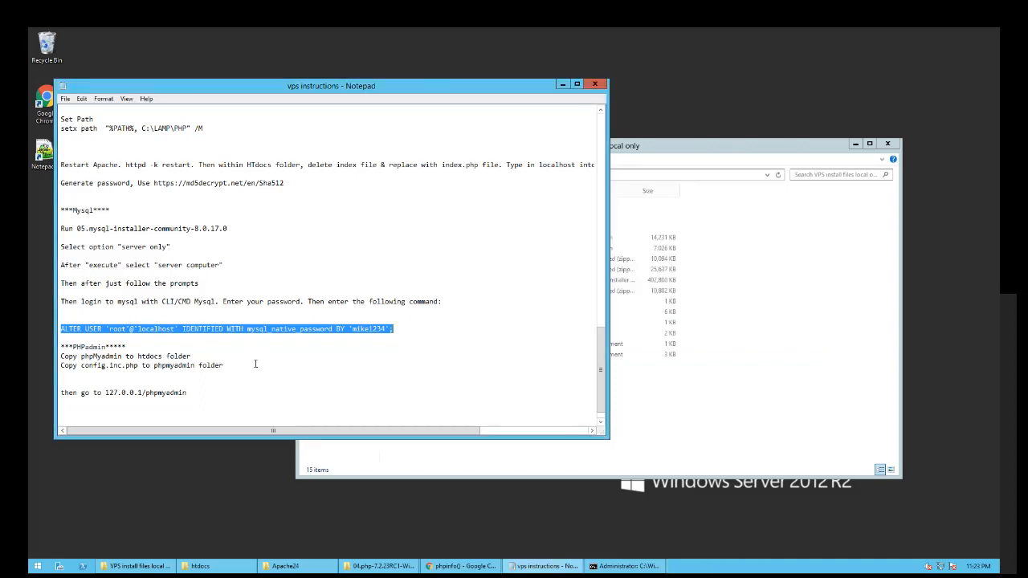
left_click(227, 354)
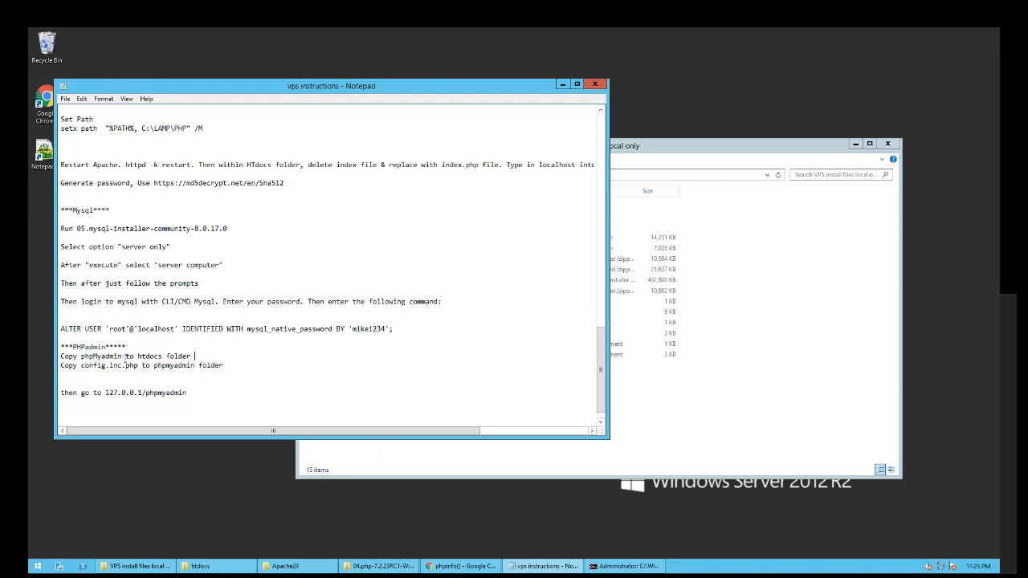
- Extract the phpMyAdmin zip archive into its suggested folder
left_click(642, 361)
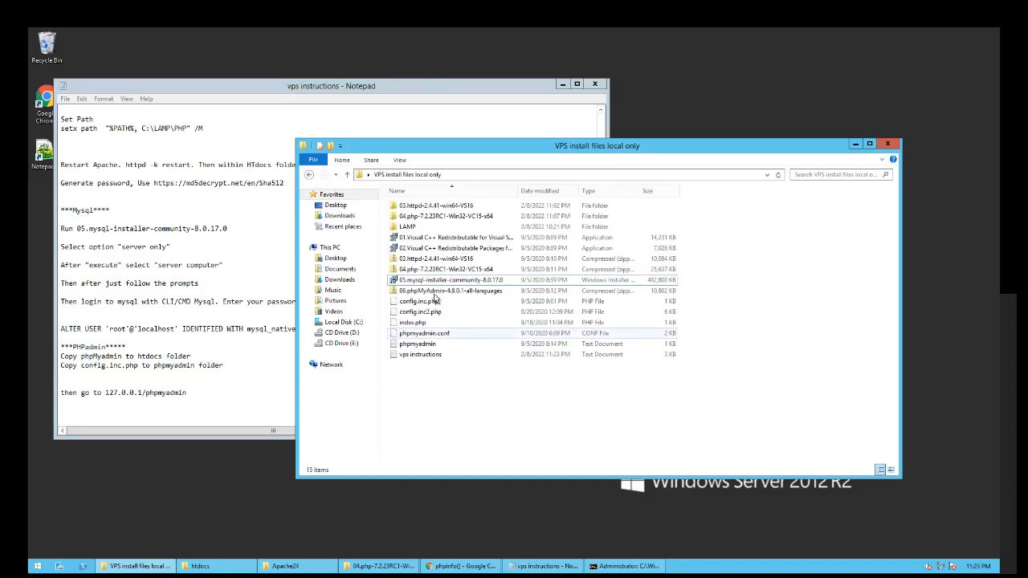
right_click(424, 291)
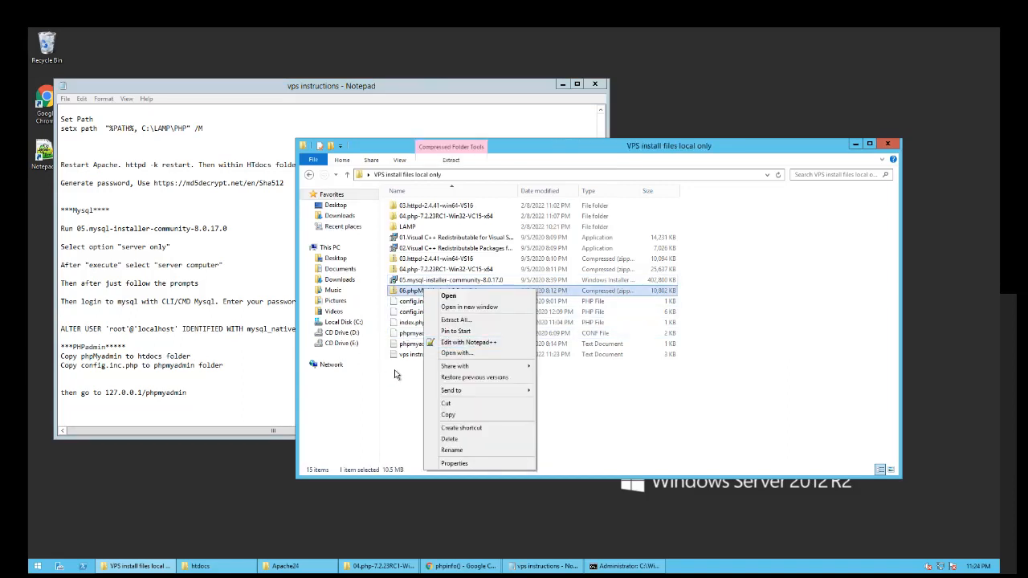
left_click(454, 320)
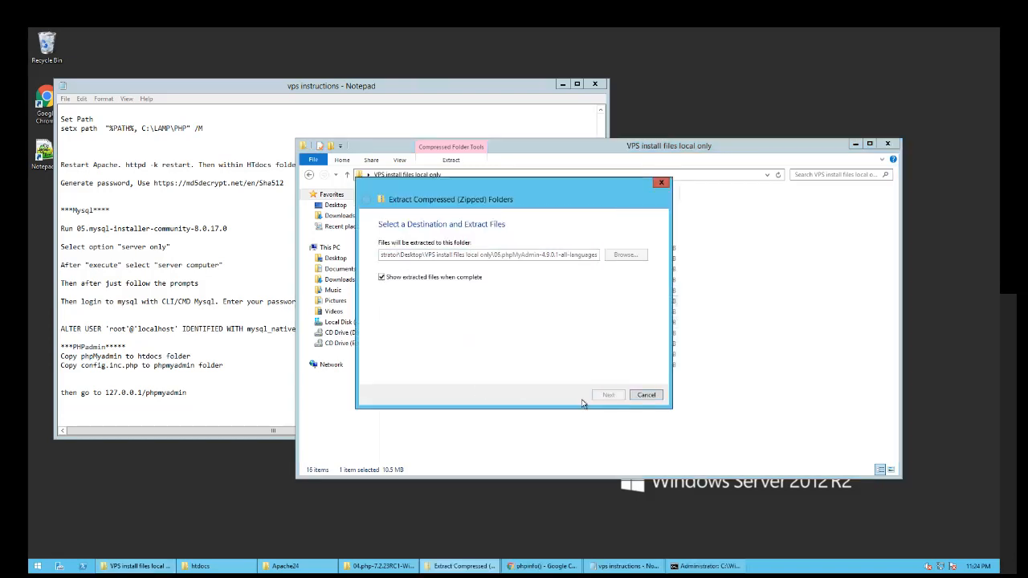
key("Return")
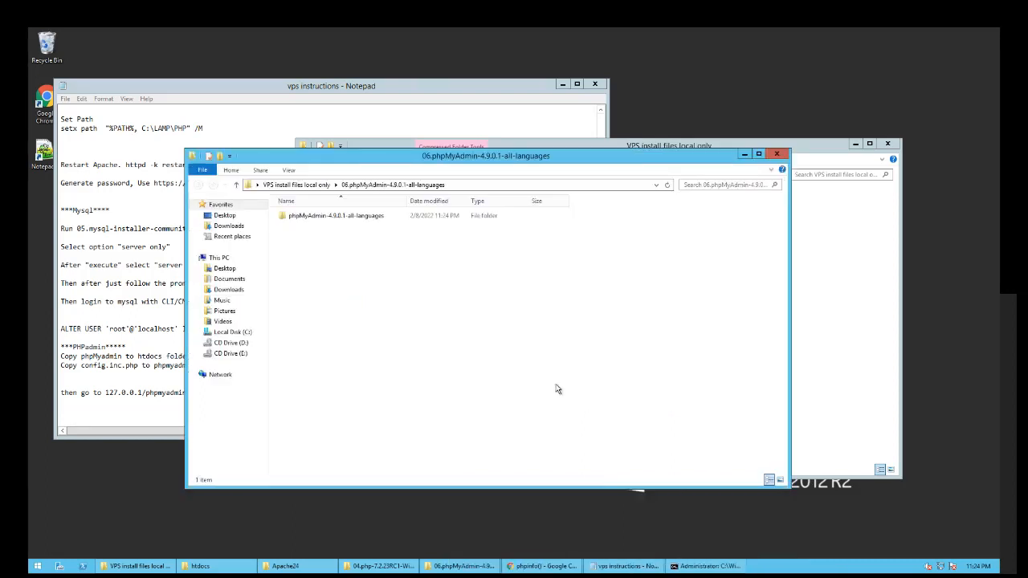
- Copy all 116 files from phpMyAdmin-4.9.0.1-all-languages and minimize the window
double_click(319, 216)
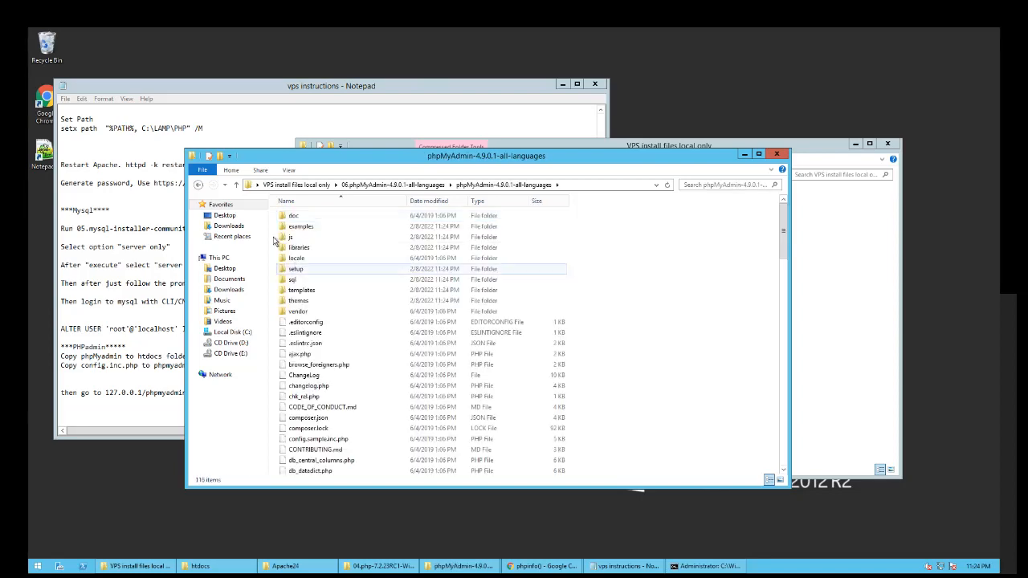
key("ctrl+a")
scroll(434, 434, "down", 20)
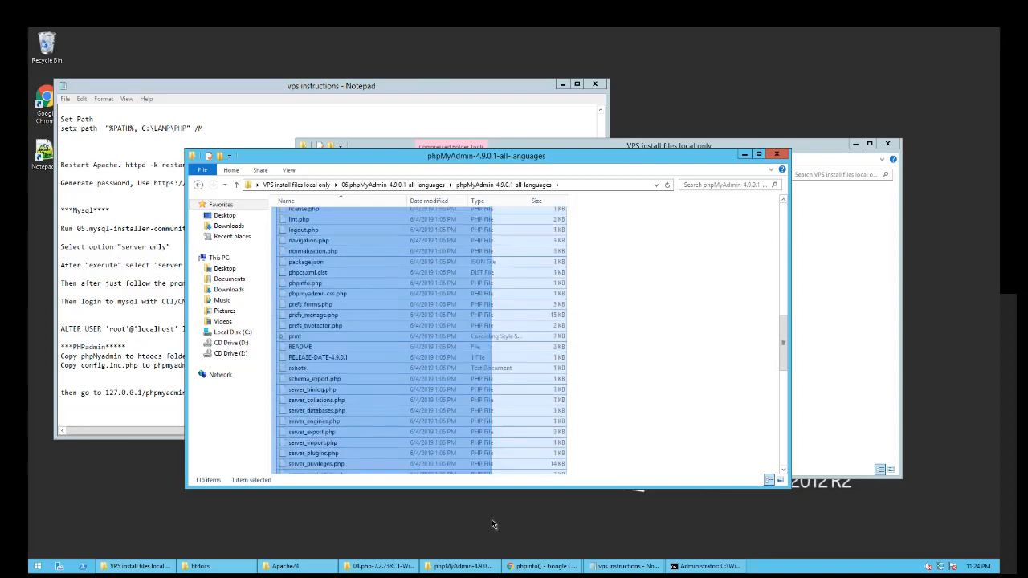
right_click(424, 426)
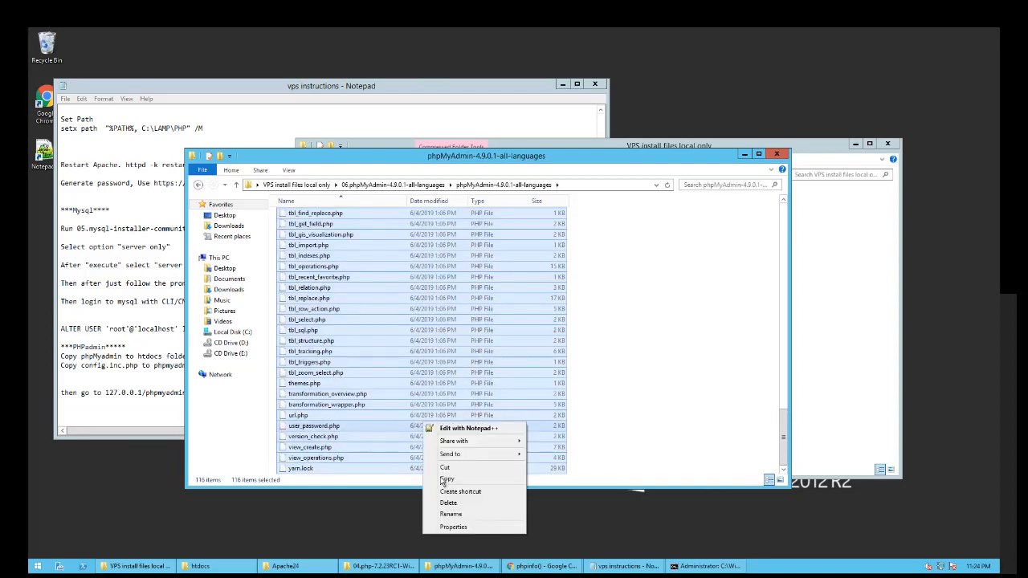
left_click(451, 477)
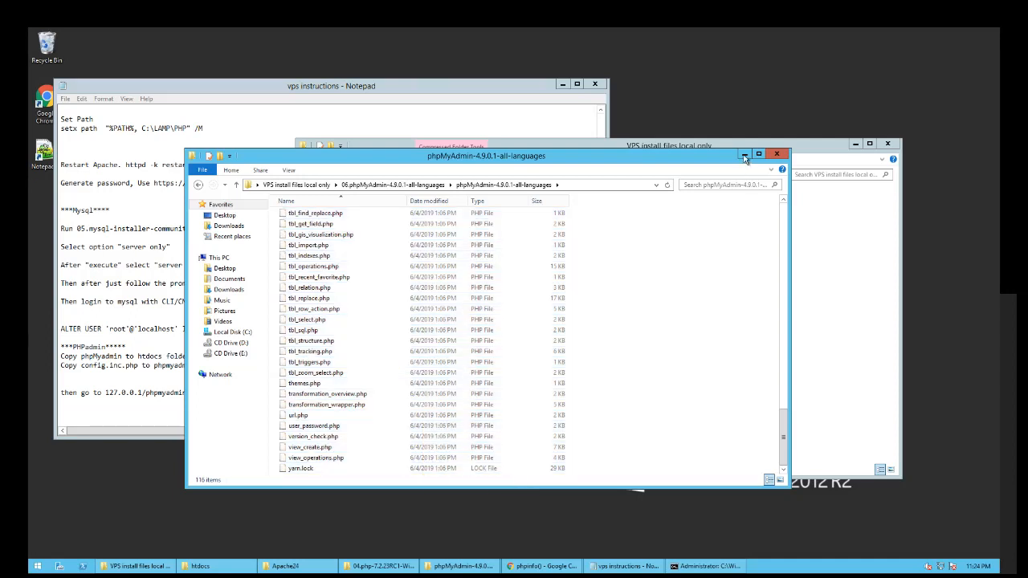
left_click(744, 153)
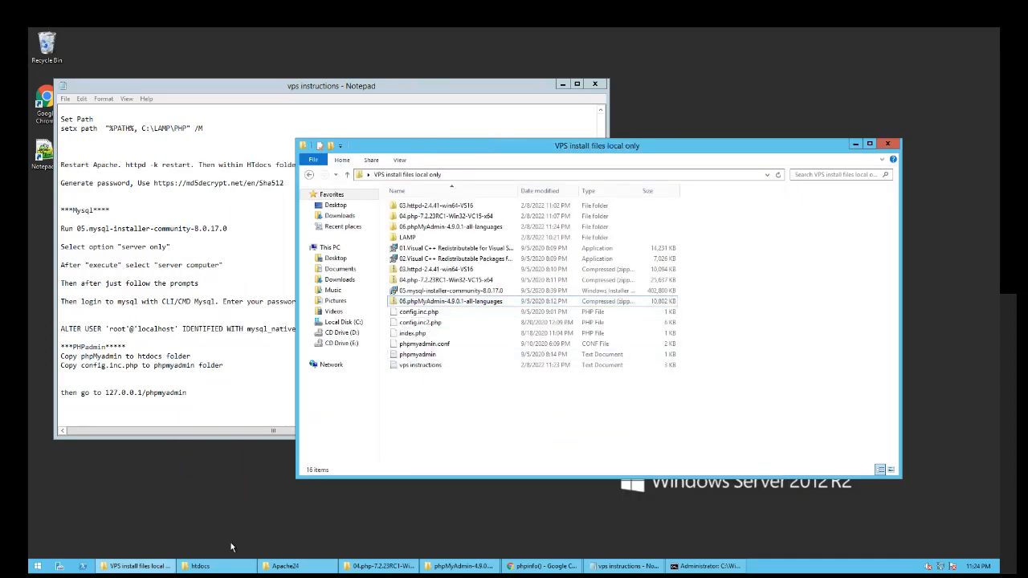
- Create and open a new folder named 'phpmyadmin' in htdocs
left_click(200, 567)
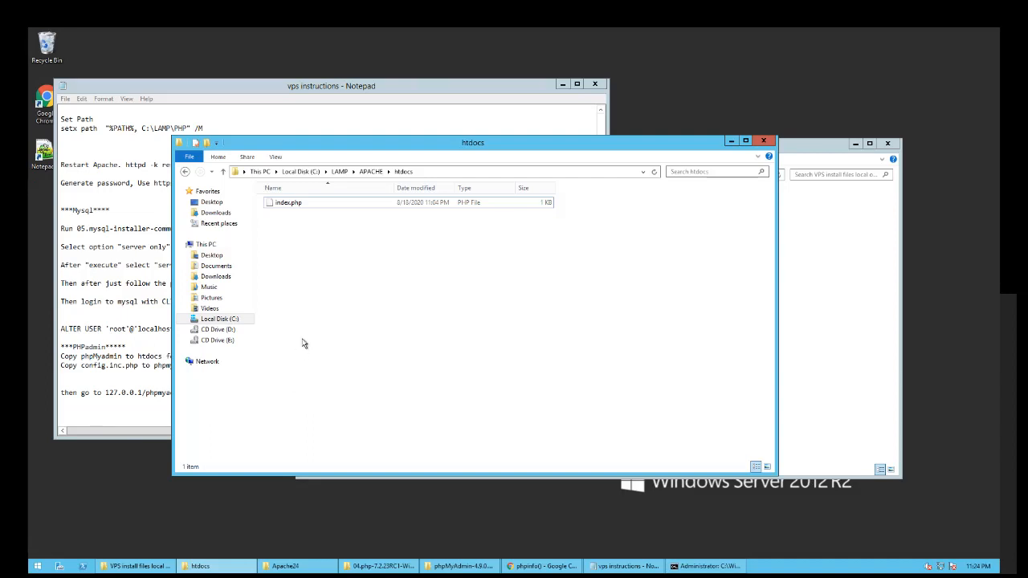
right_click(320, 284)
mouse_move(334, 391)
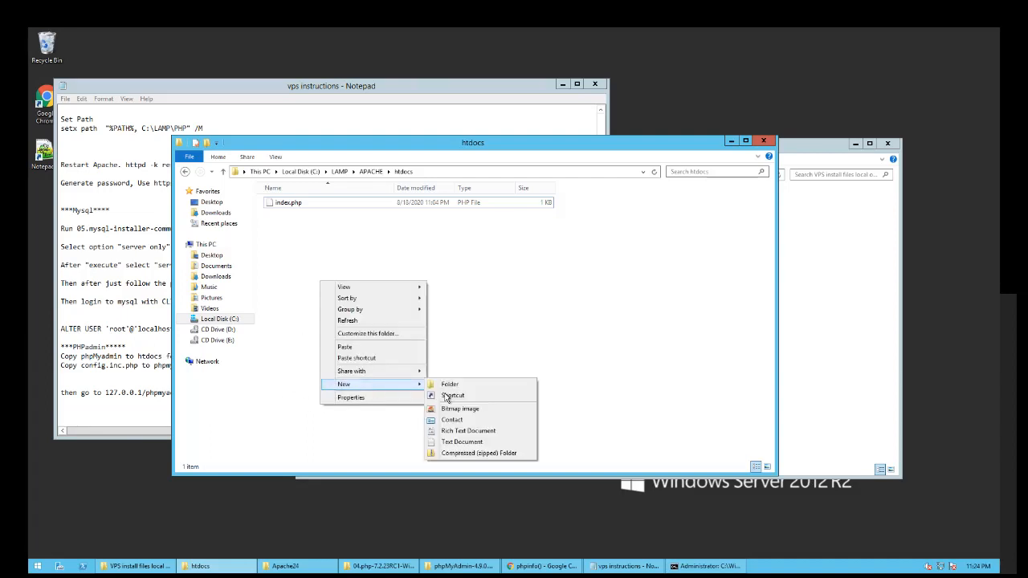
left_click(452, 385)
type("phpmyadm")
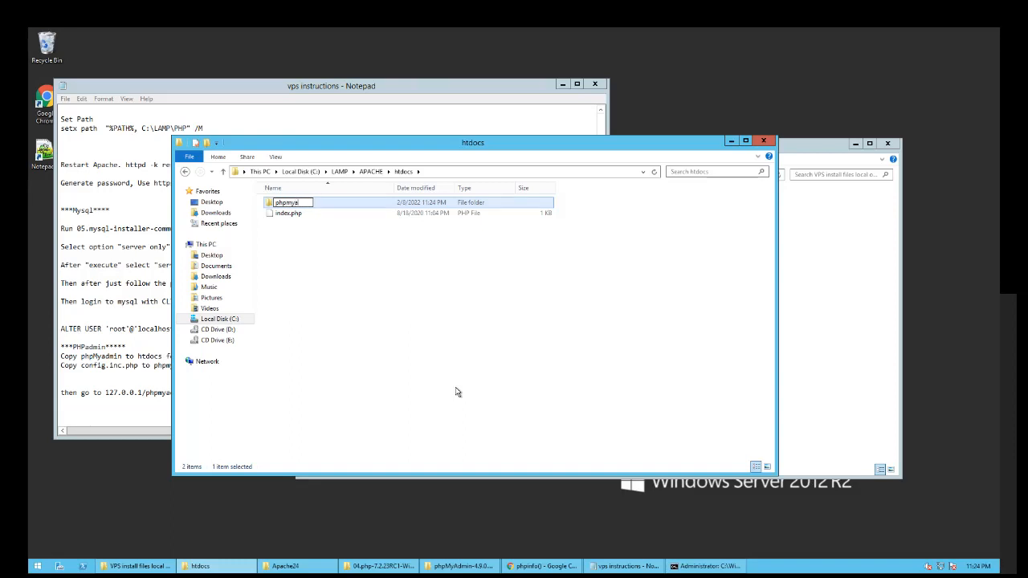
type("in")
key("Return")
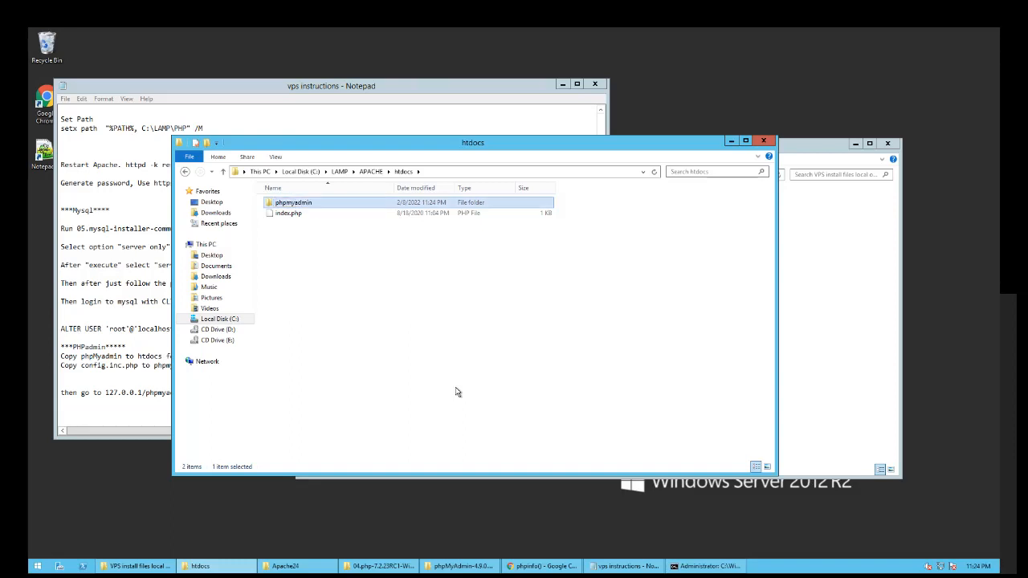
key("Return")
- Paste the phpMyAdmin files into the phpmyadmin folder and show the phpMyAdmin notes section
right_click(411, 321)
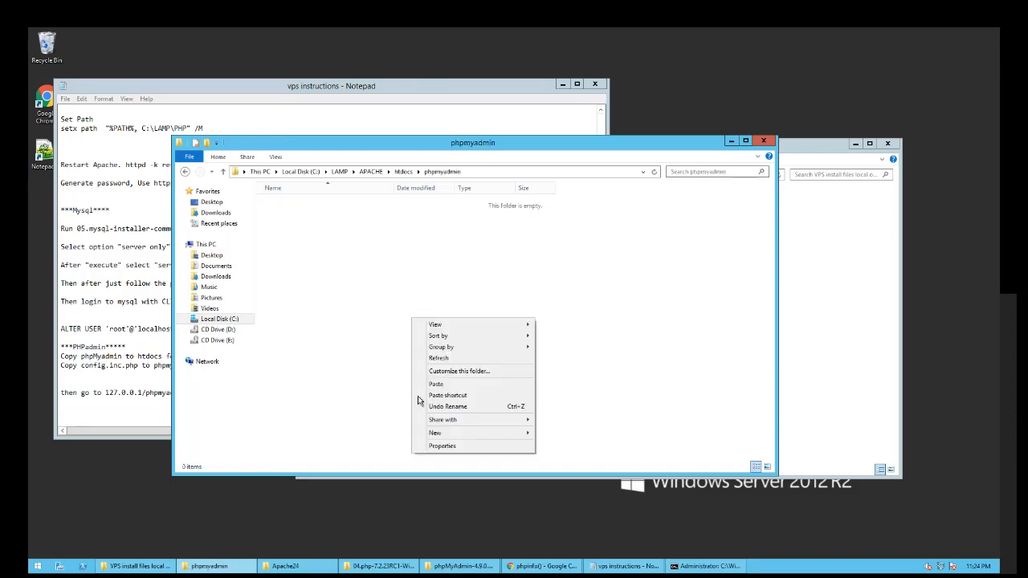
left_click(427, 385)
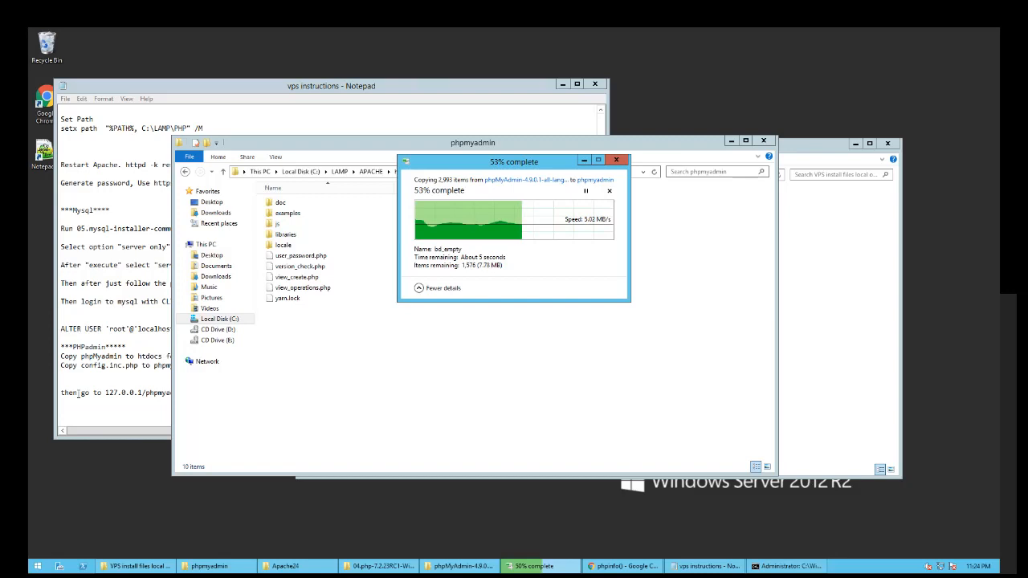
left_click(167, 314)
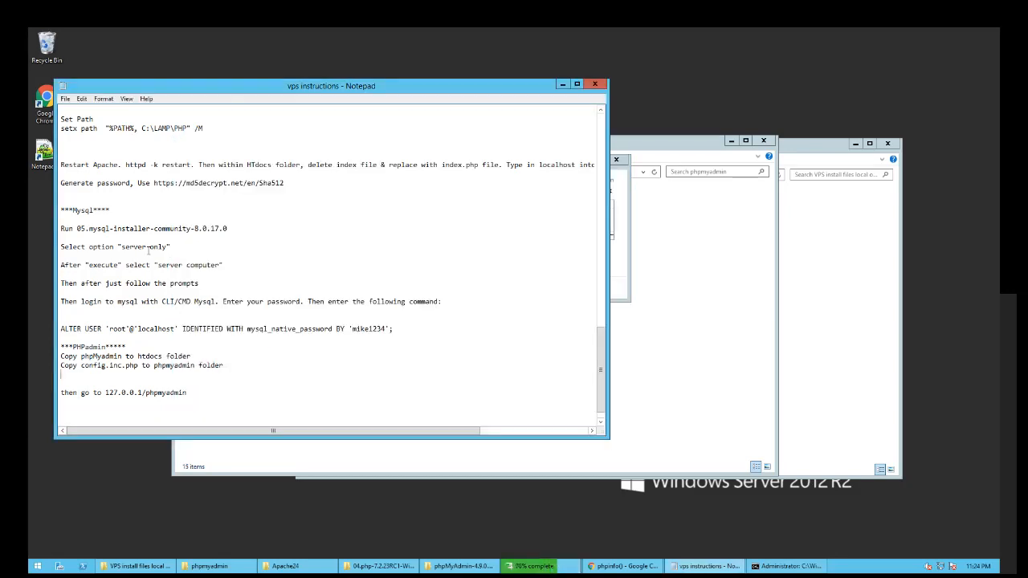
scroll(148, 251, "up", 8)
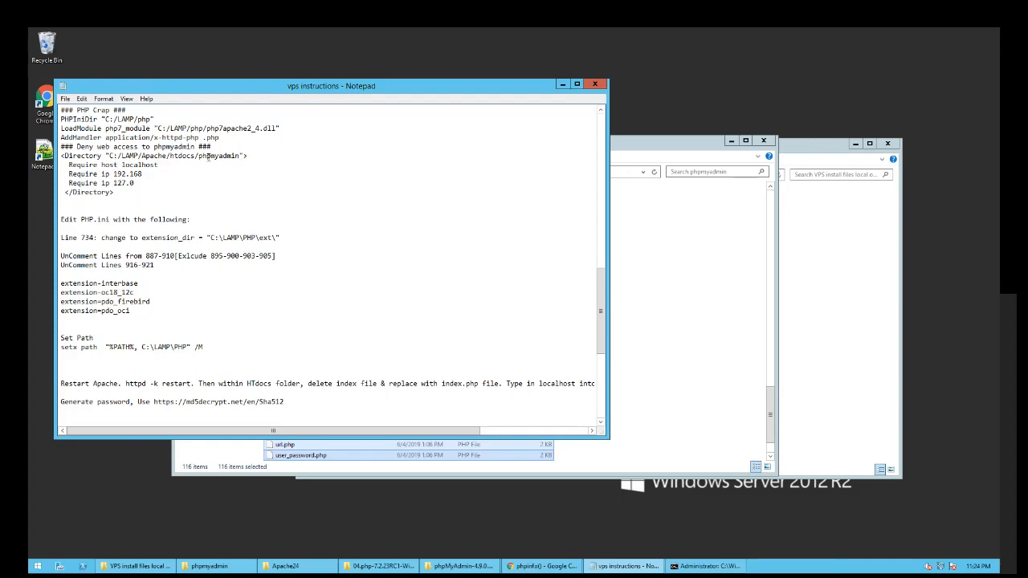
scroll(272, 285, "down", 9)
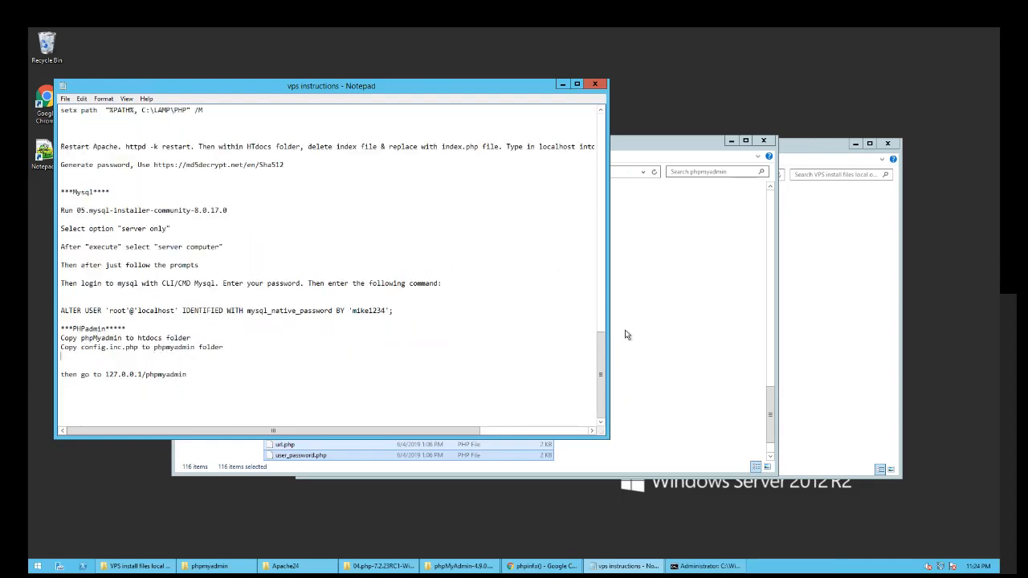
- Highlight the config file name in the notes and close the Apache24 window
left_click(644, 319)
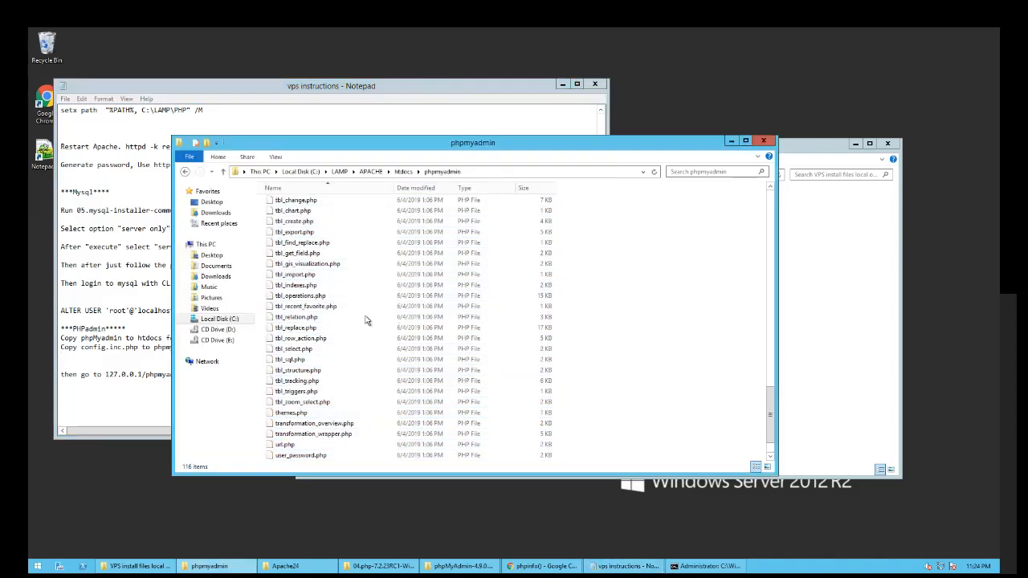
left_click(82, 347)
left_click_drag(81, 347, 134, 347)
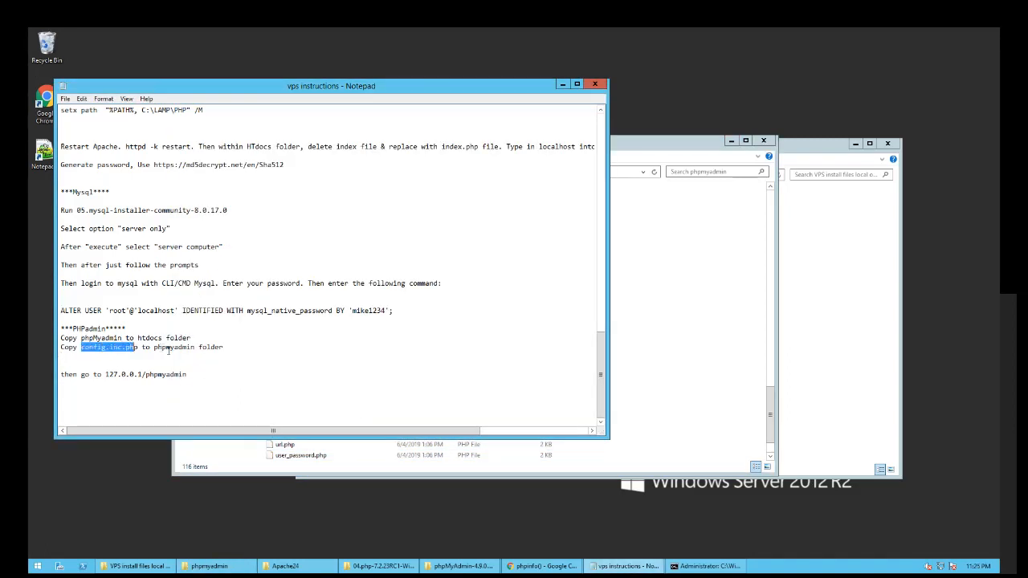
left_click(677, 350)
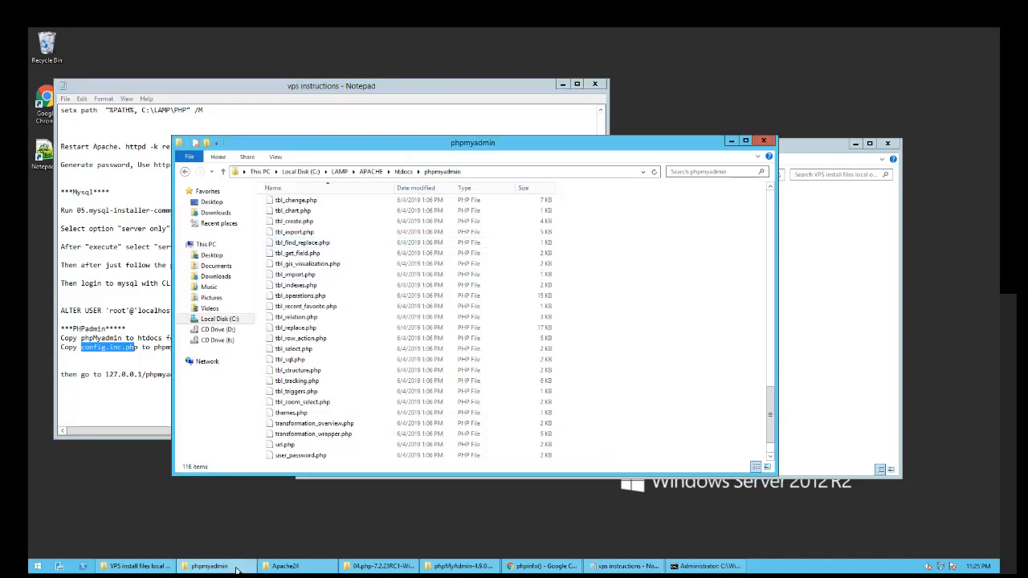
left_click(285, 566)
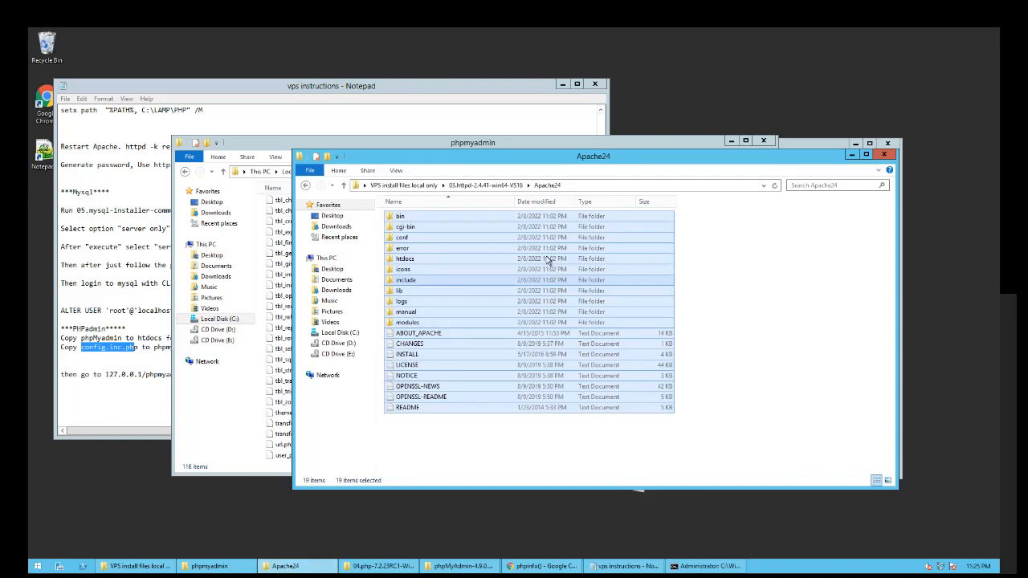
key("alt+F4")
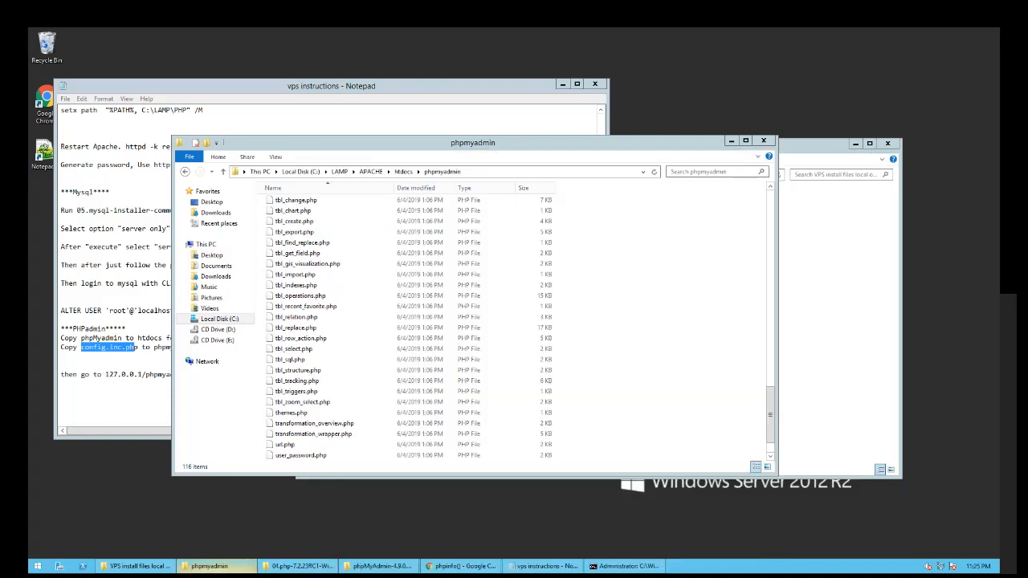
- Copy config.inc.php from the VPS install files into the htdocs phpmyadmin folder
left_click(143, 566)
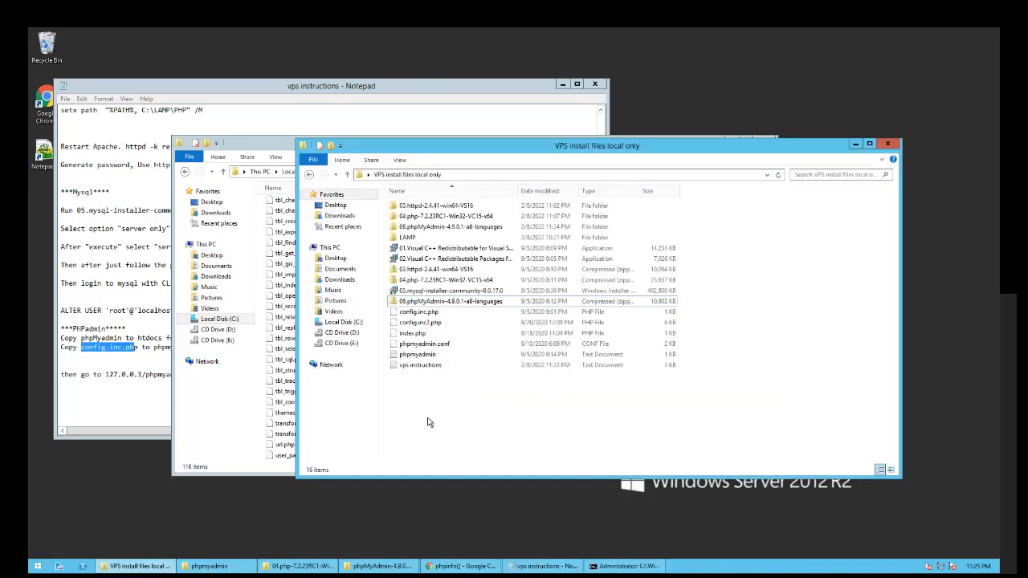
right_click(417, 315)
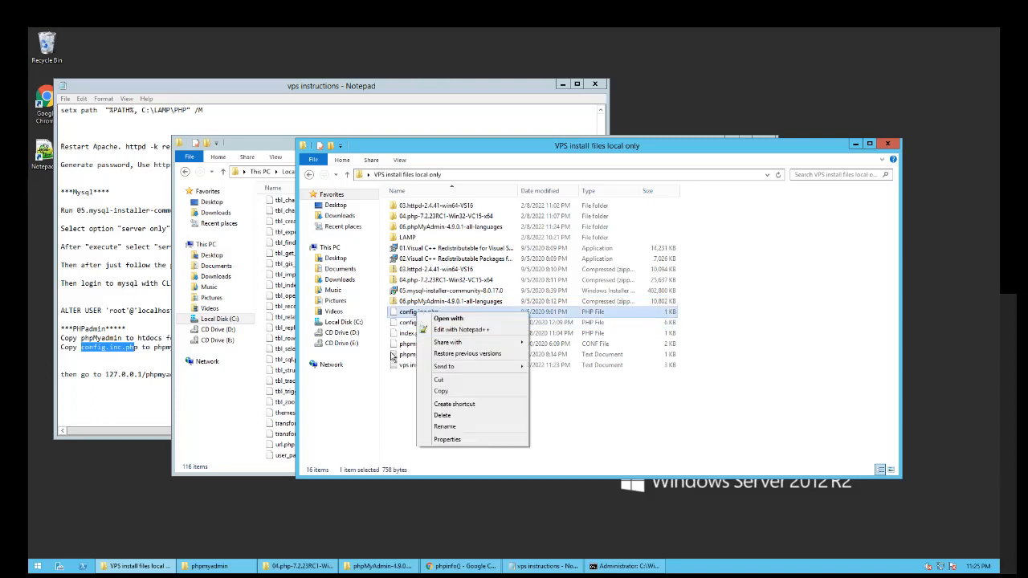
left_click(482, 391)
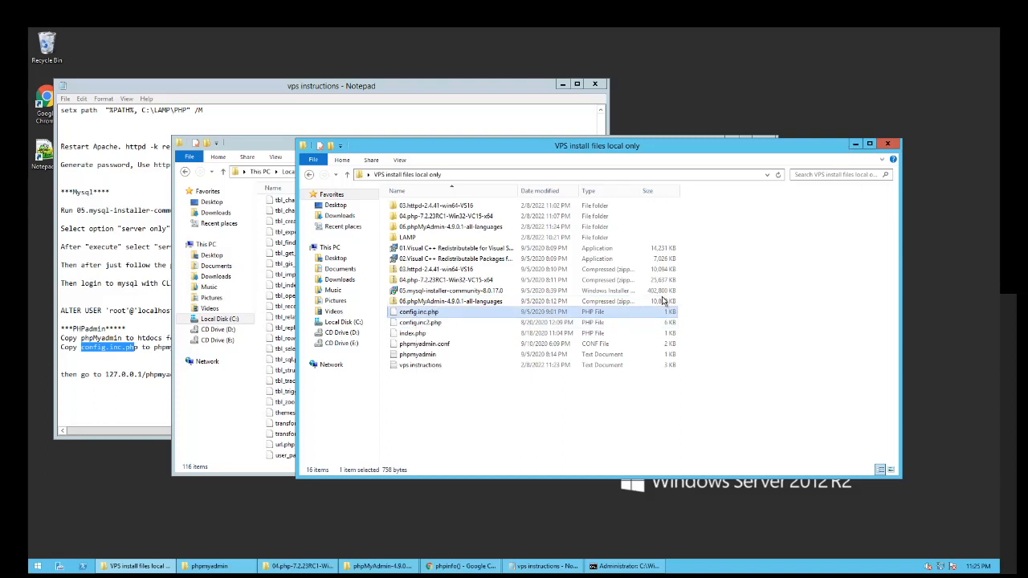
key("alt+Tab")
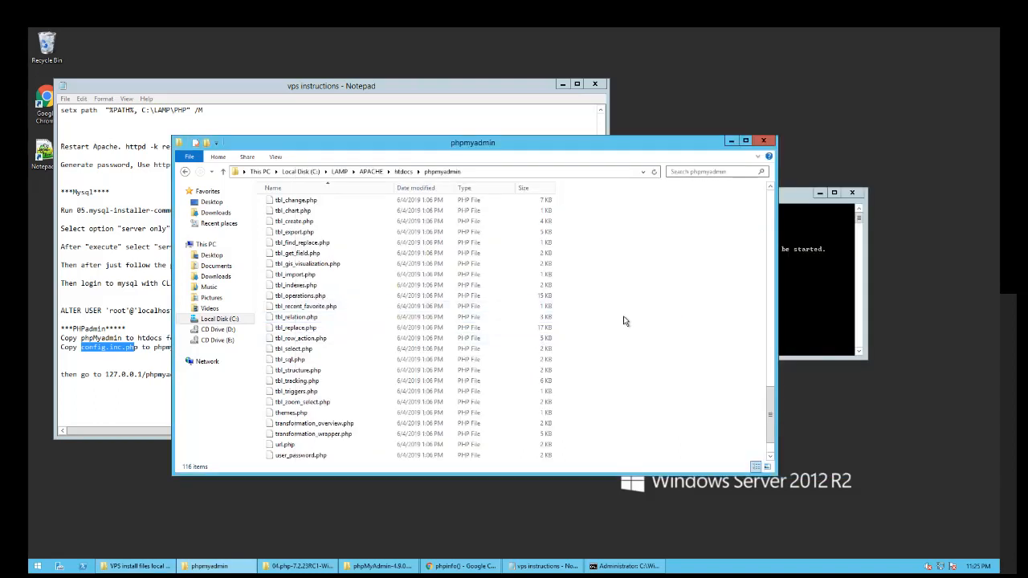
right_click(620, 347)
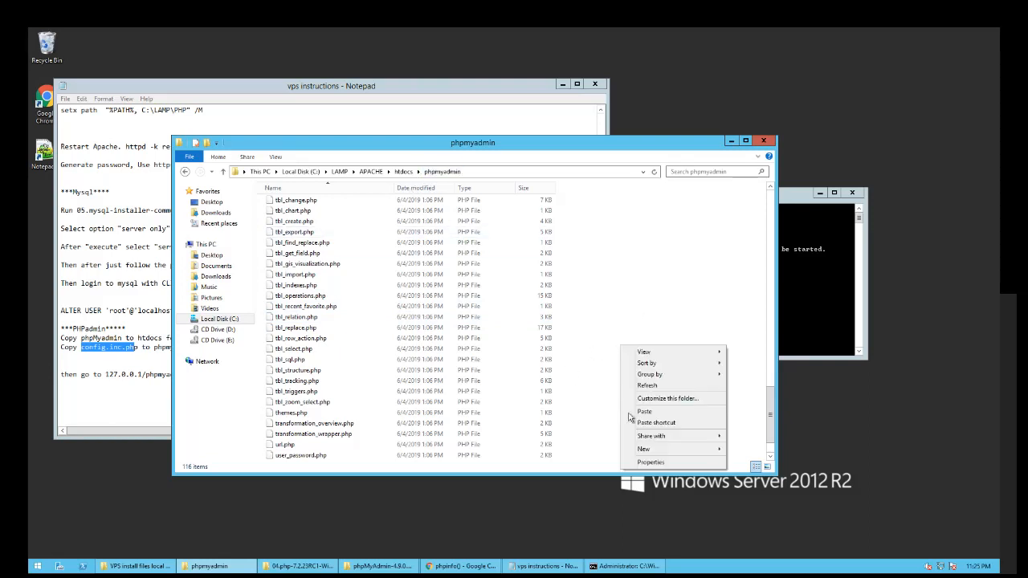
left_click(652, 413)
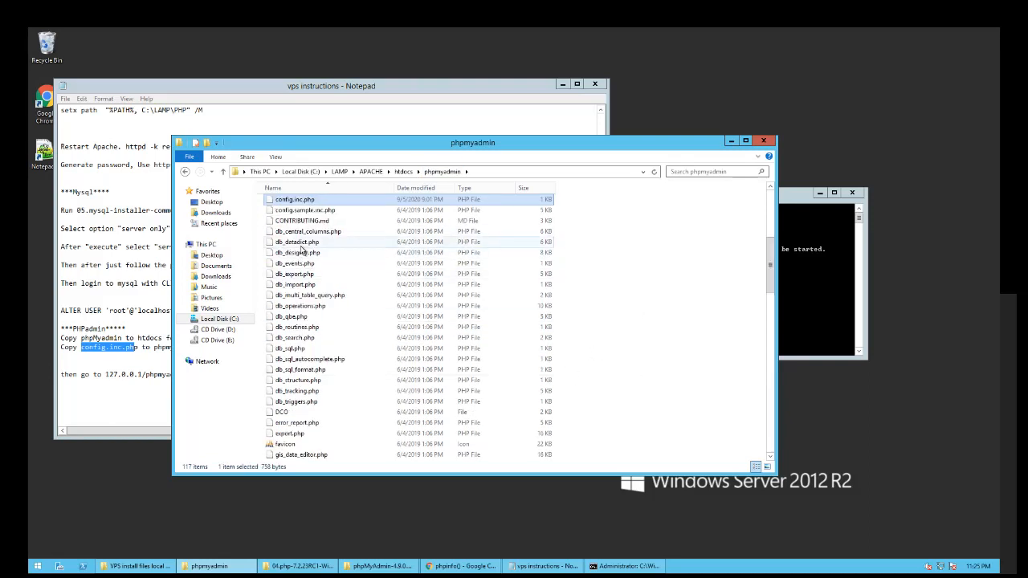
scroll(304, 251, "up", 3)
scroll(305, 310, "up", 4)
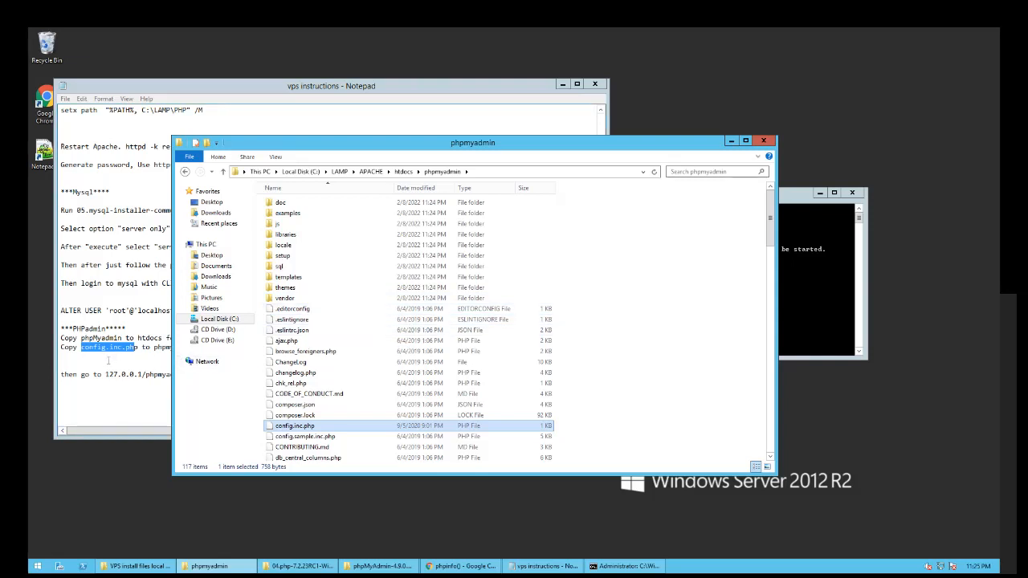
left_click(145, 356)
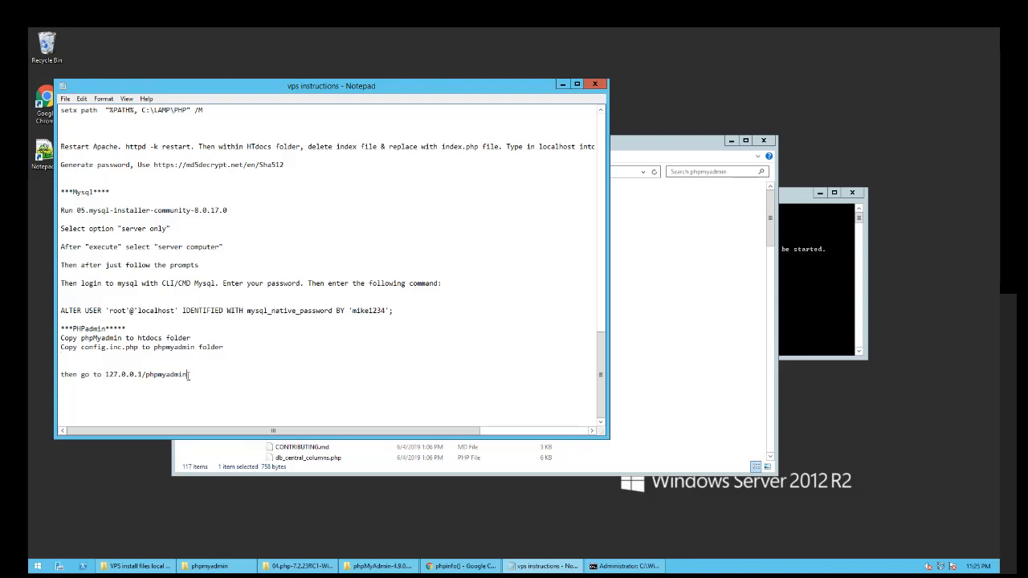
- Rerun httpd -k restart in Command Prompt and highlight the phpMyAdmin address in the notes
left_click(830, 276)
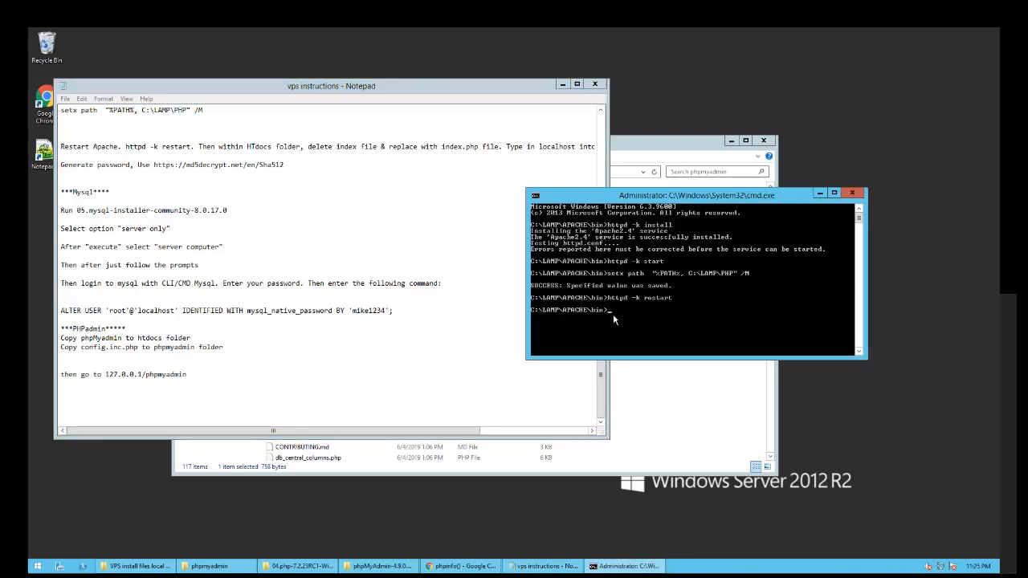
key("Up")
key("Return")
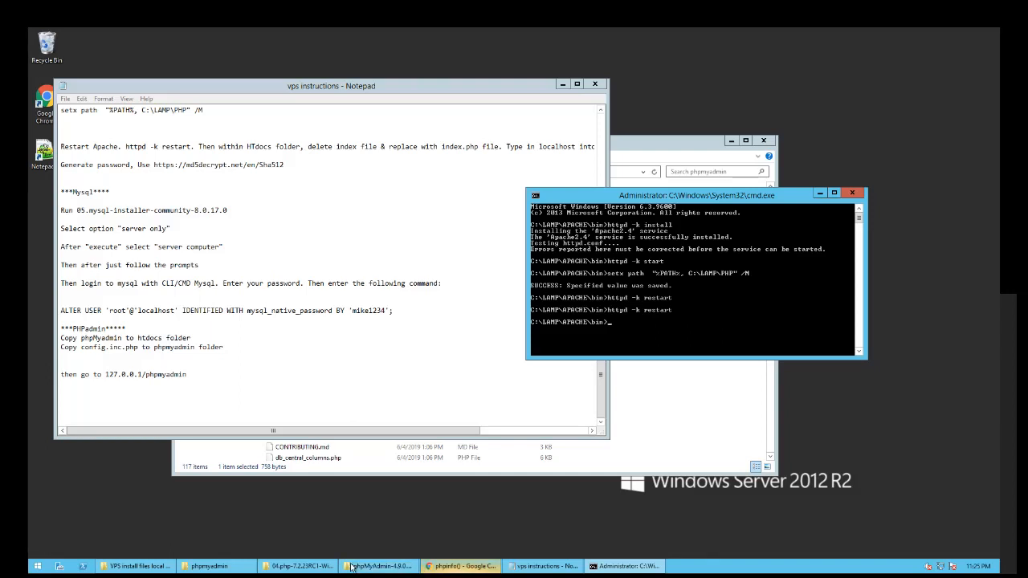
left_click_drag(186, 375, 108, 375)
- Open 127.0.0.1/phpmyadmin in Chrome
left_click(246, 404)
left_click(488, 566)
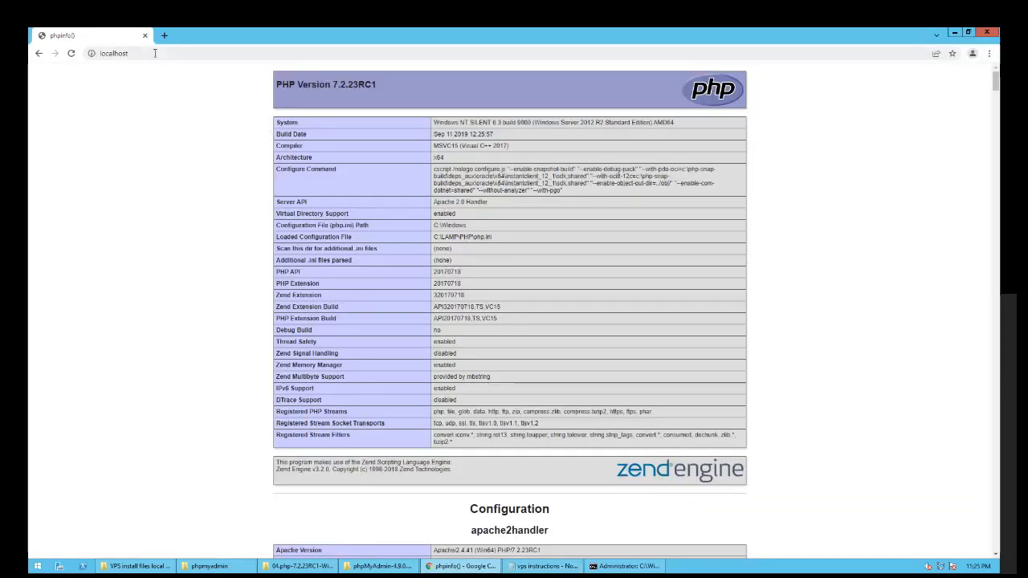
left_click(155, 55)
key("ctrl+v")
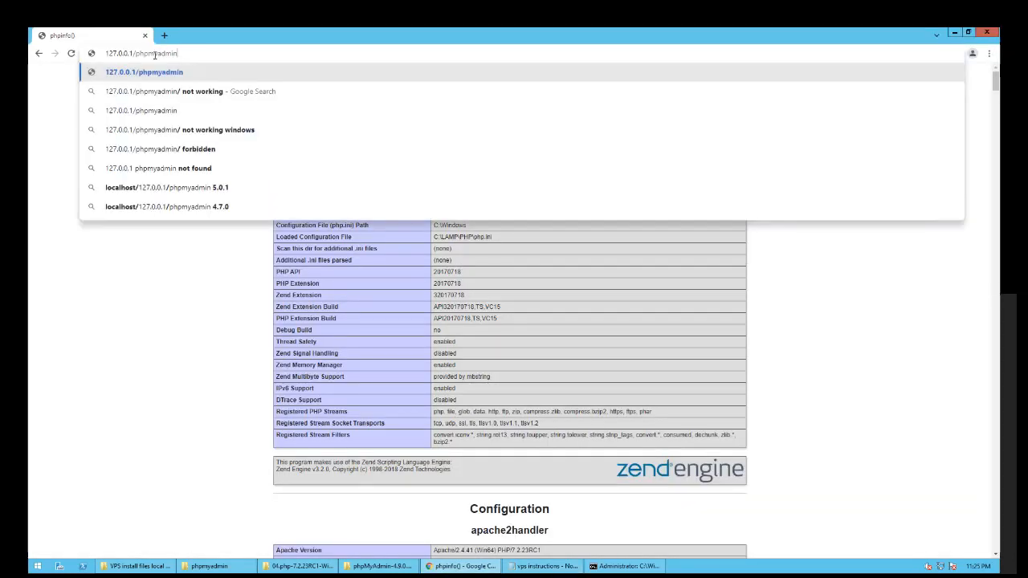
key("Return")
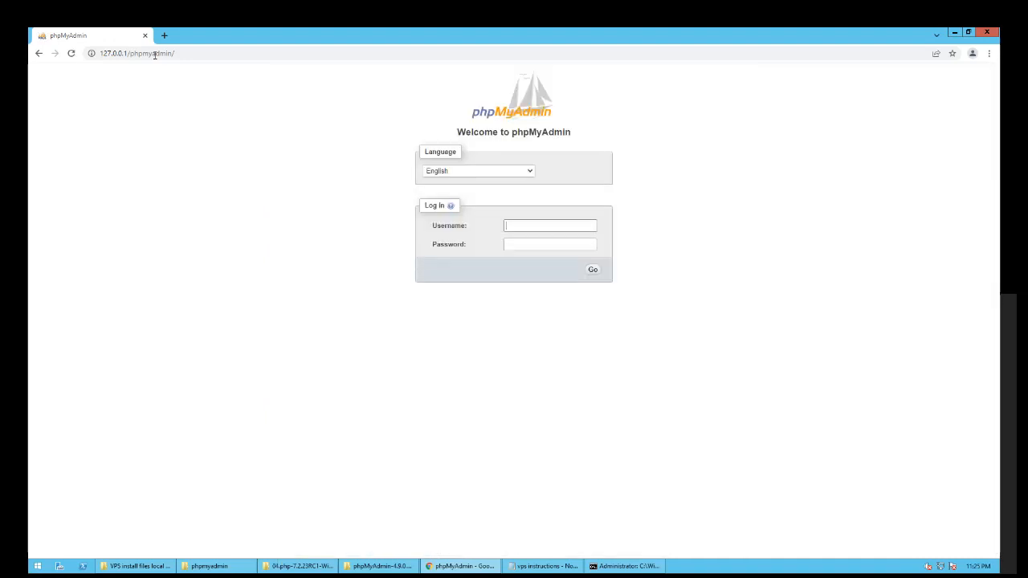
- Log in to phpMyAdmin, decline saving the password, and minimize Chrome
left_click(536, 226)
left_click(590, 273)
key("Return")
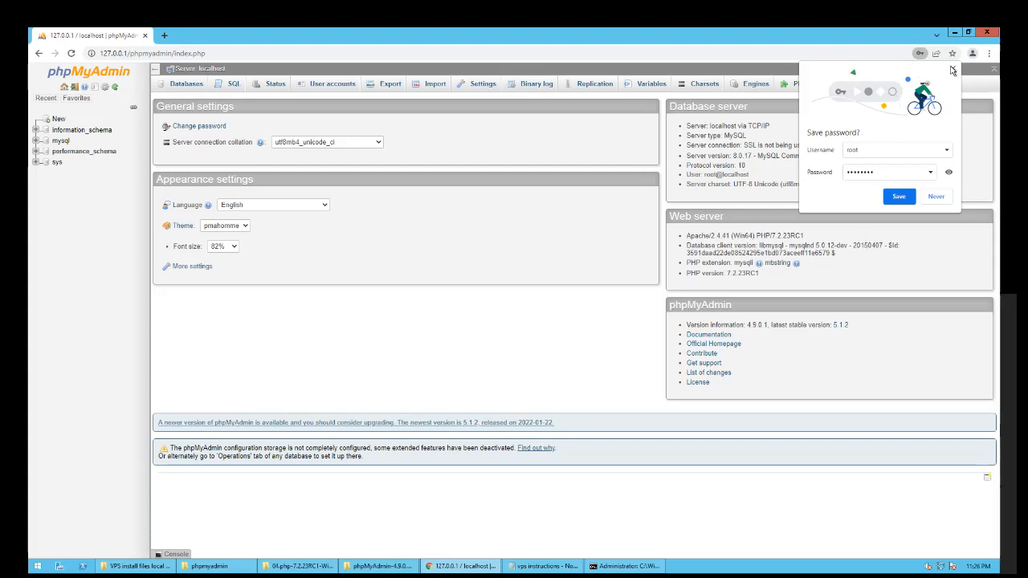
left_click(953, 70)
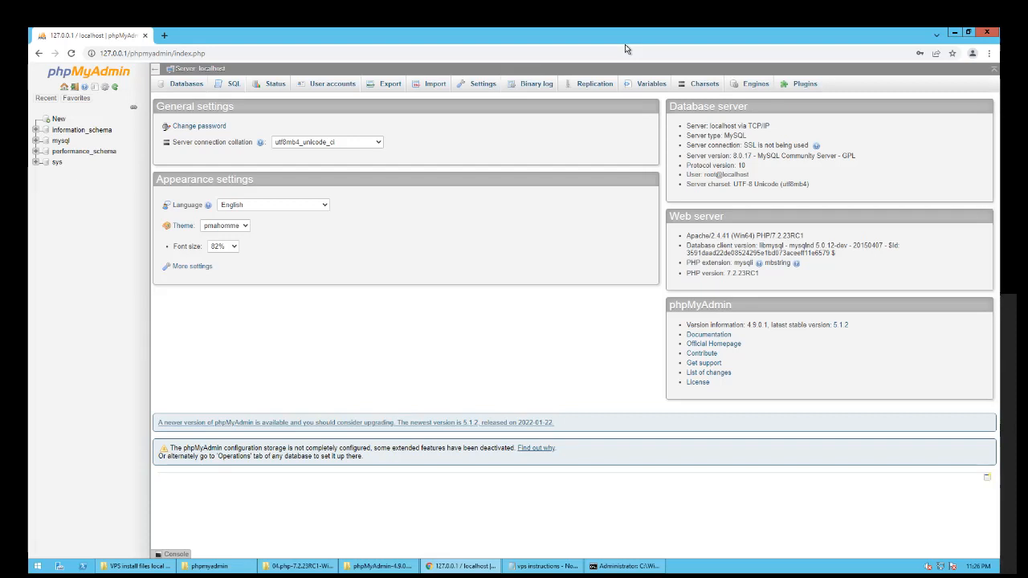
left_click(954, 32)
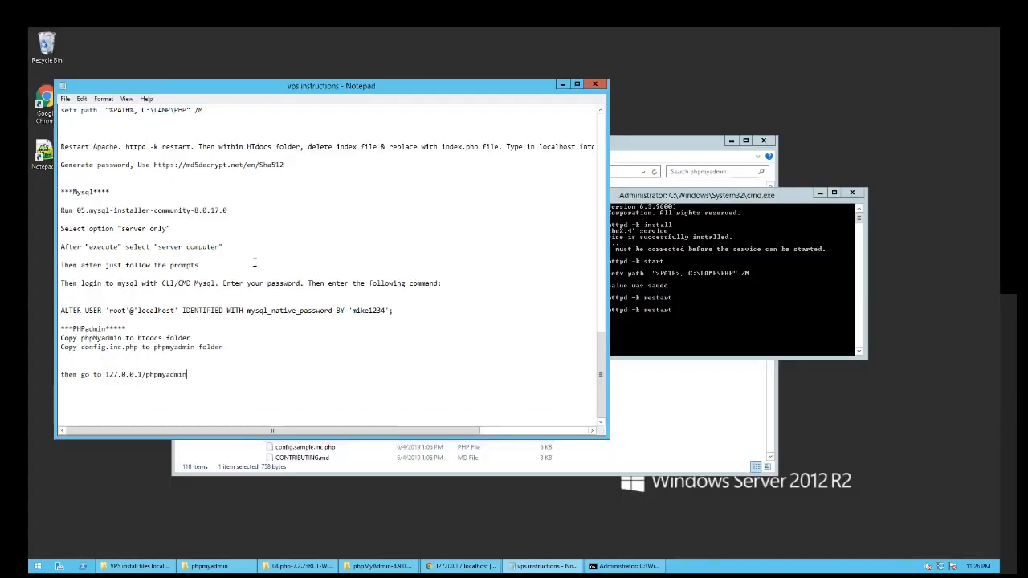
- Scroll the instructions notes to the top and bring Command Prompt to the front
scroll(275, 302, "up", 15)
scroll(239, 262, "up", 4)
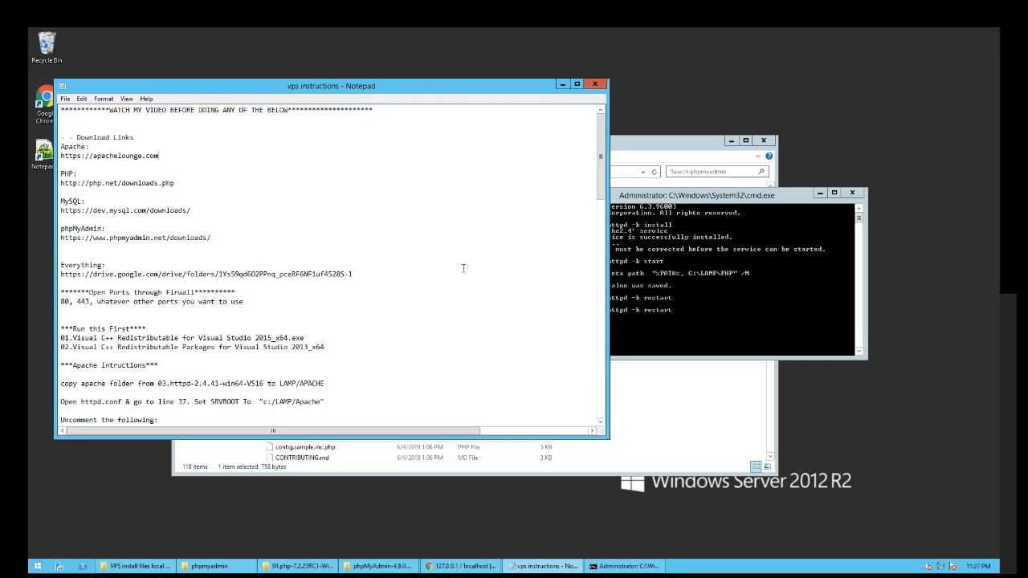
left_click(635, 200)
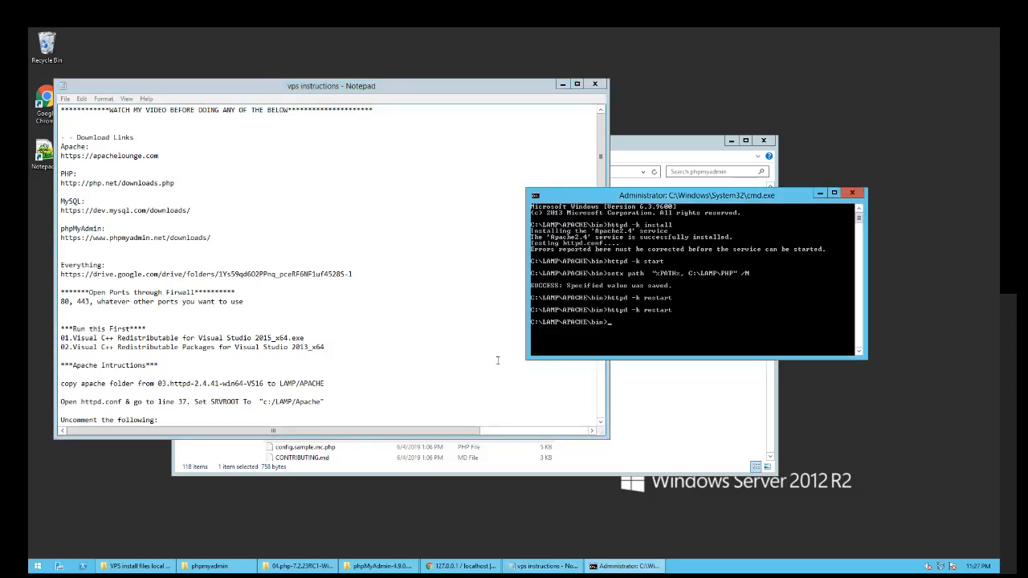